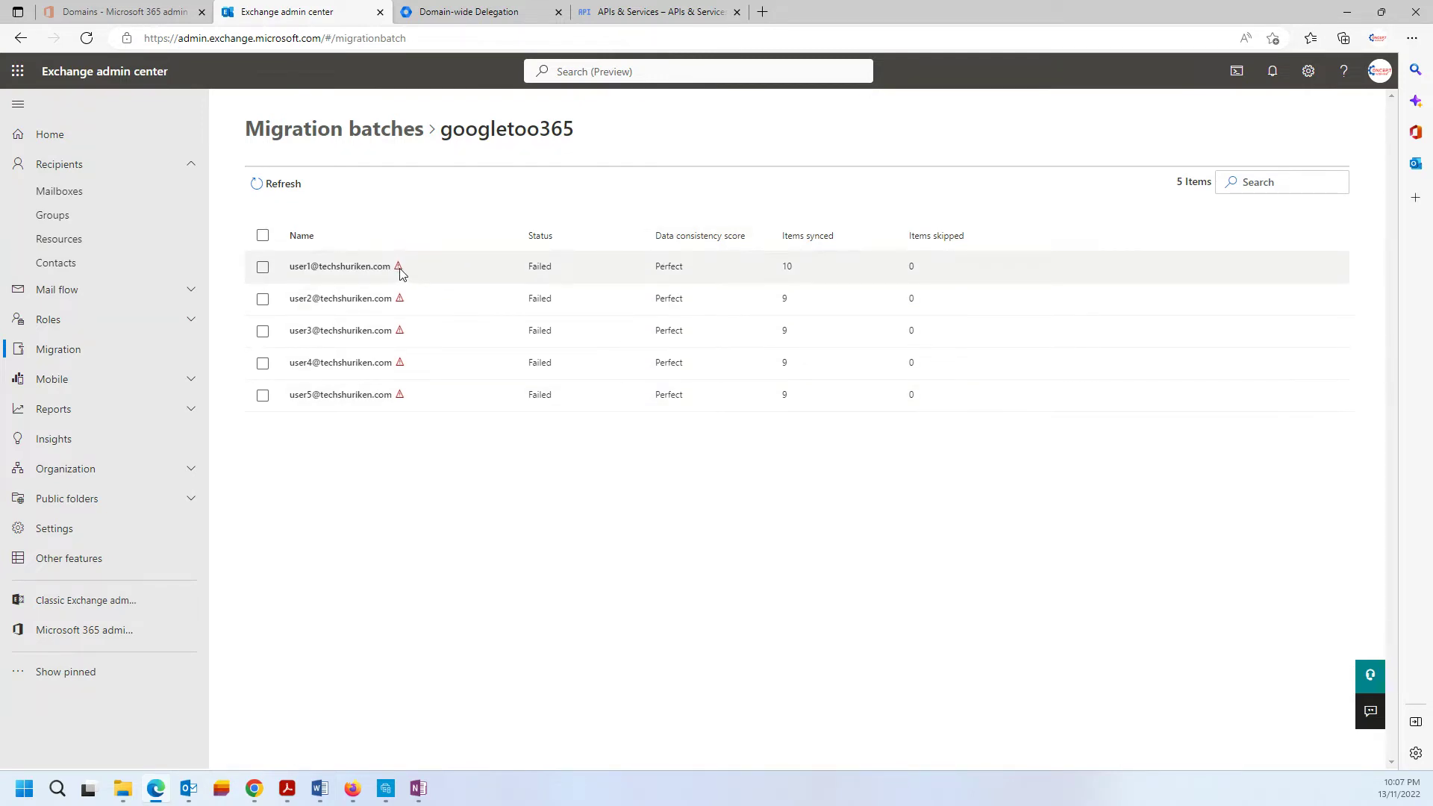
Read user1's Gmail forwarding-address migration error, then bring up the OneNote migration notes.
click(354, 274)
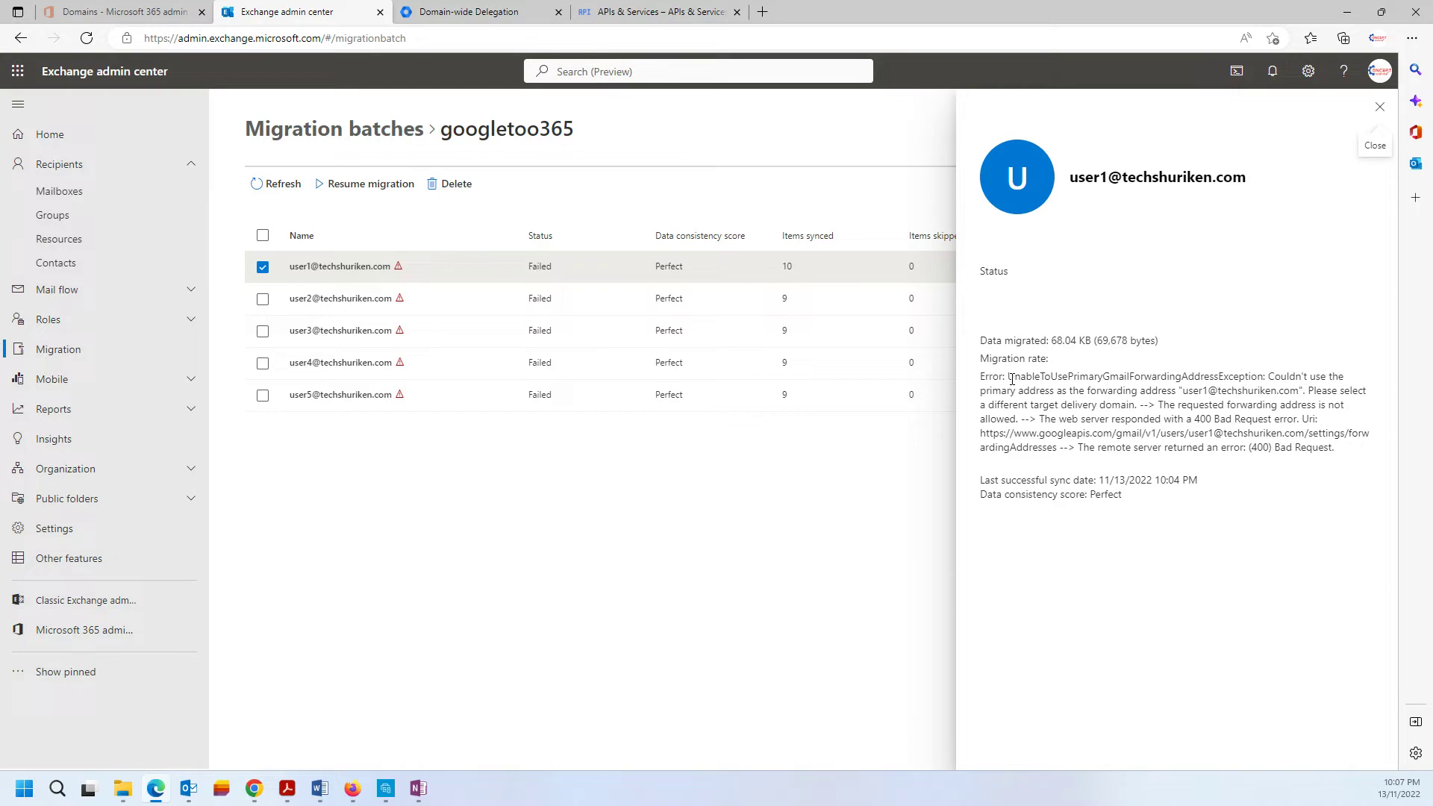
drag(1011, 379, 1258, 377)
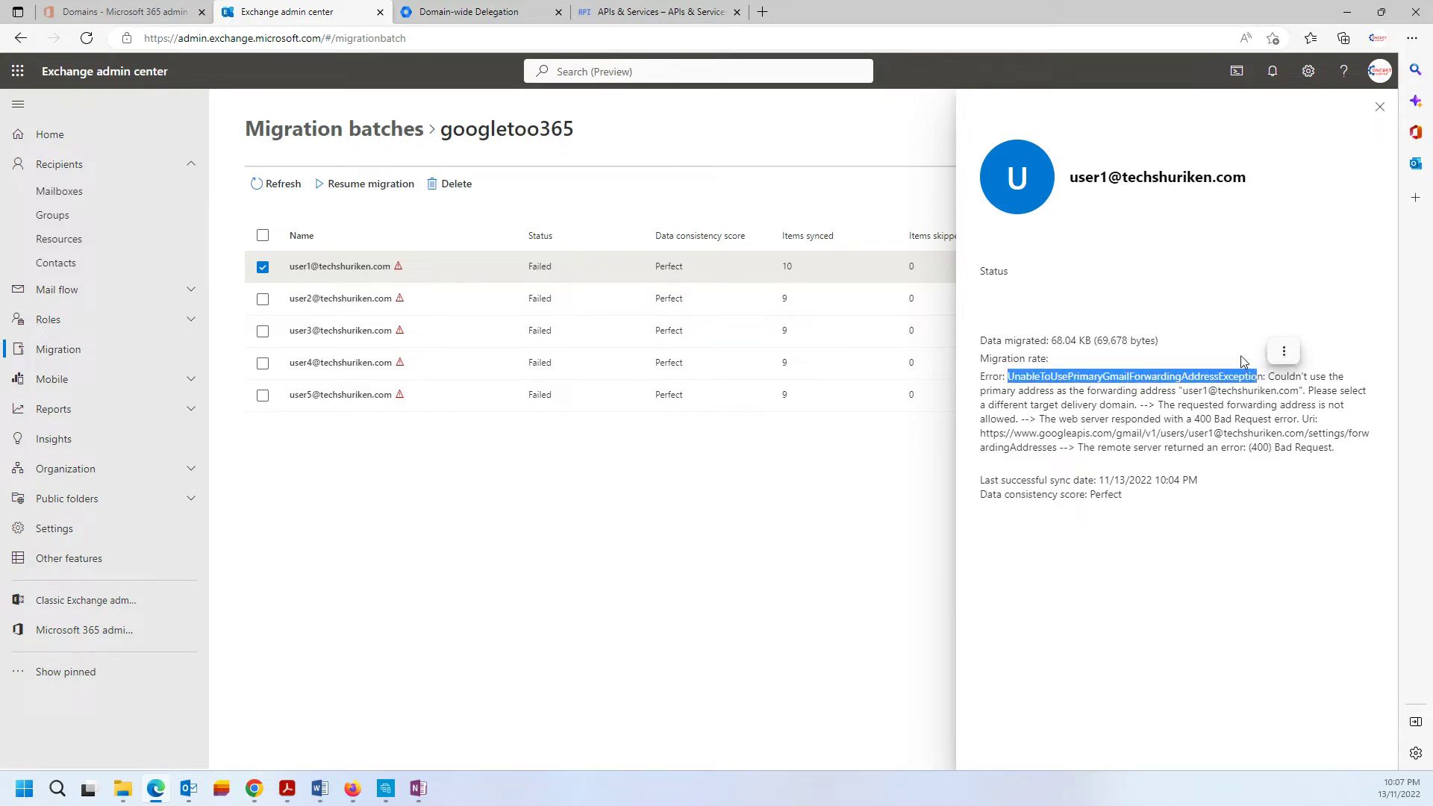
click(1228, 335)
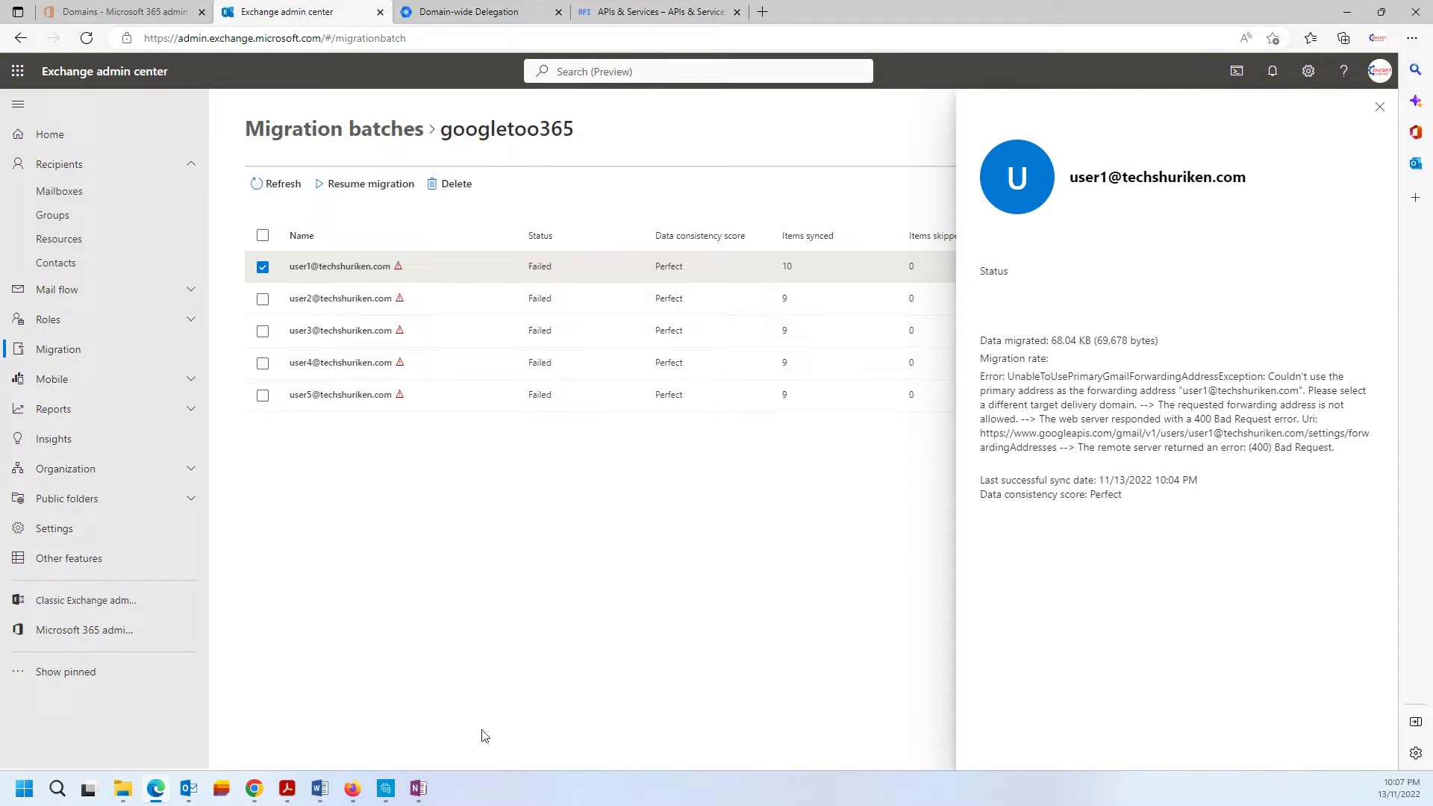
click(418, 789)
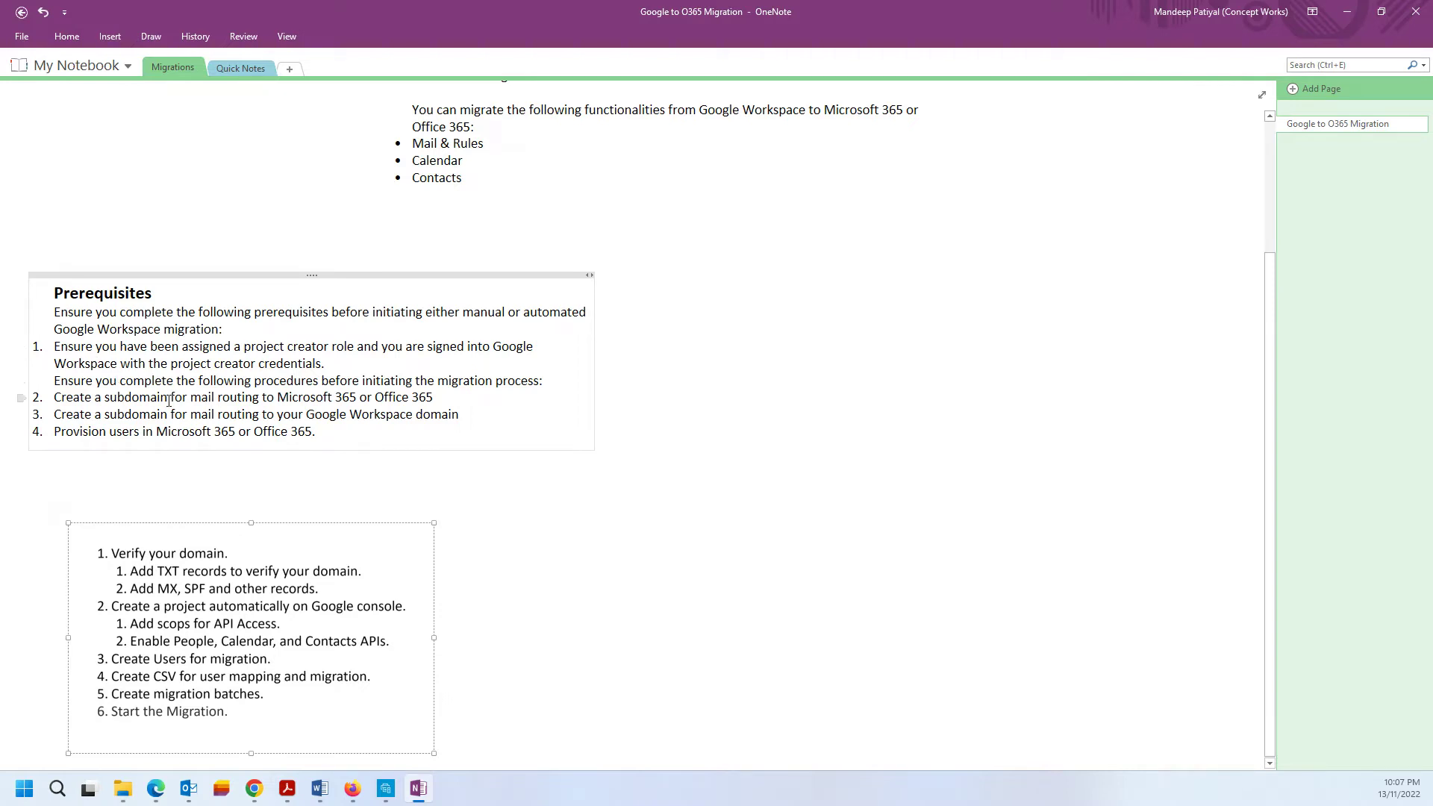
Review the subdomain mail-routing prerequisite in the OneNote notes, then minimise OneNote.
drag(117, 395, 426, 396)
click(1104, 307)
click(1347, 11)
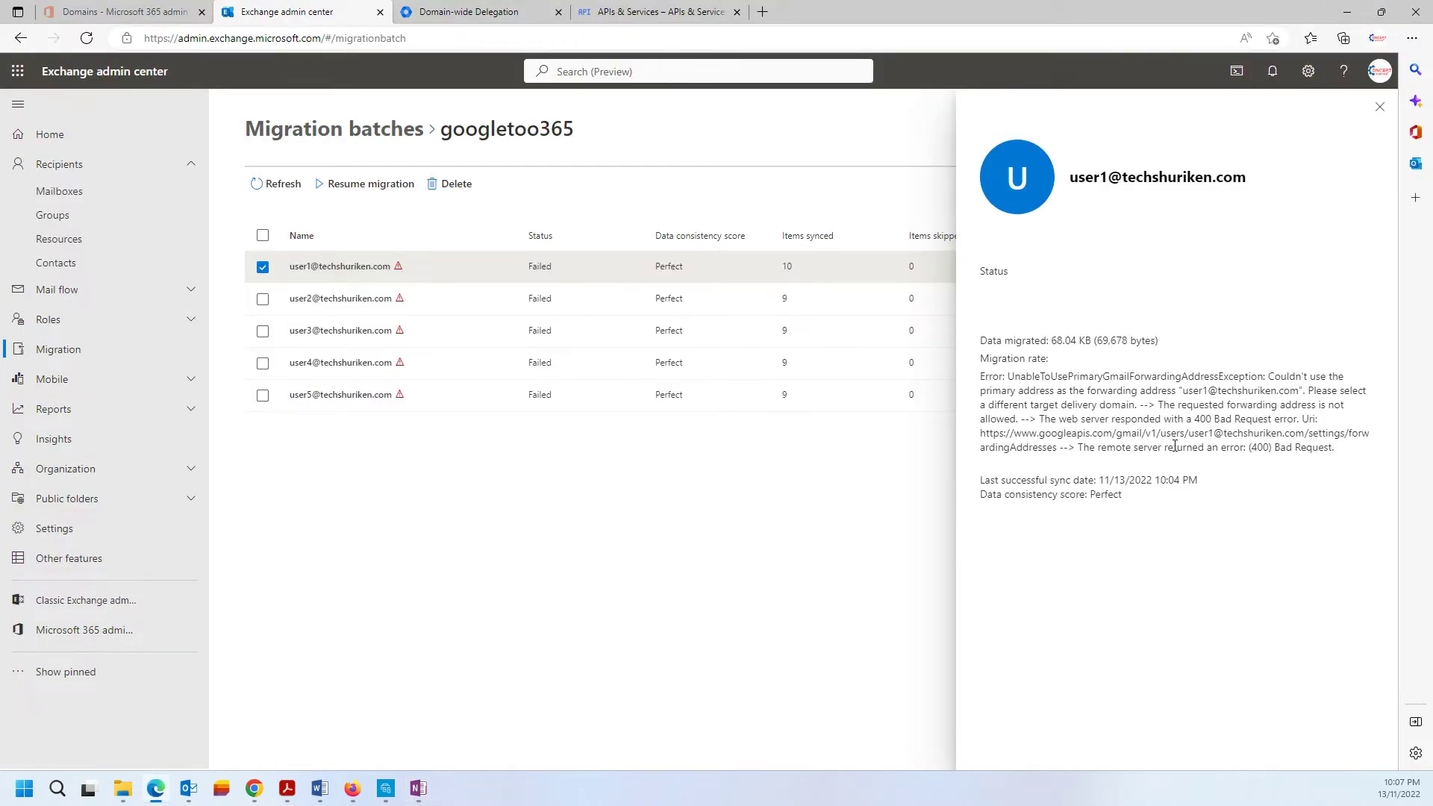
Re-examine user1's forwarding-address error, closing and reopening the migration details flyout.
drag(1162, 403, 1339, 483)
click(1340, 483)
click(1380, 107)
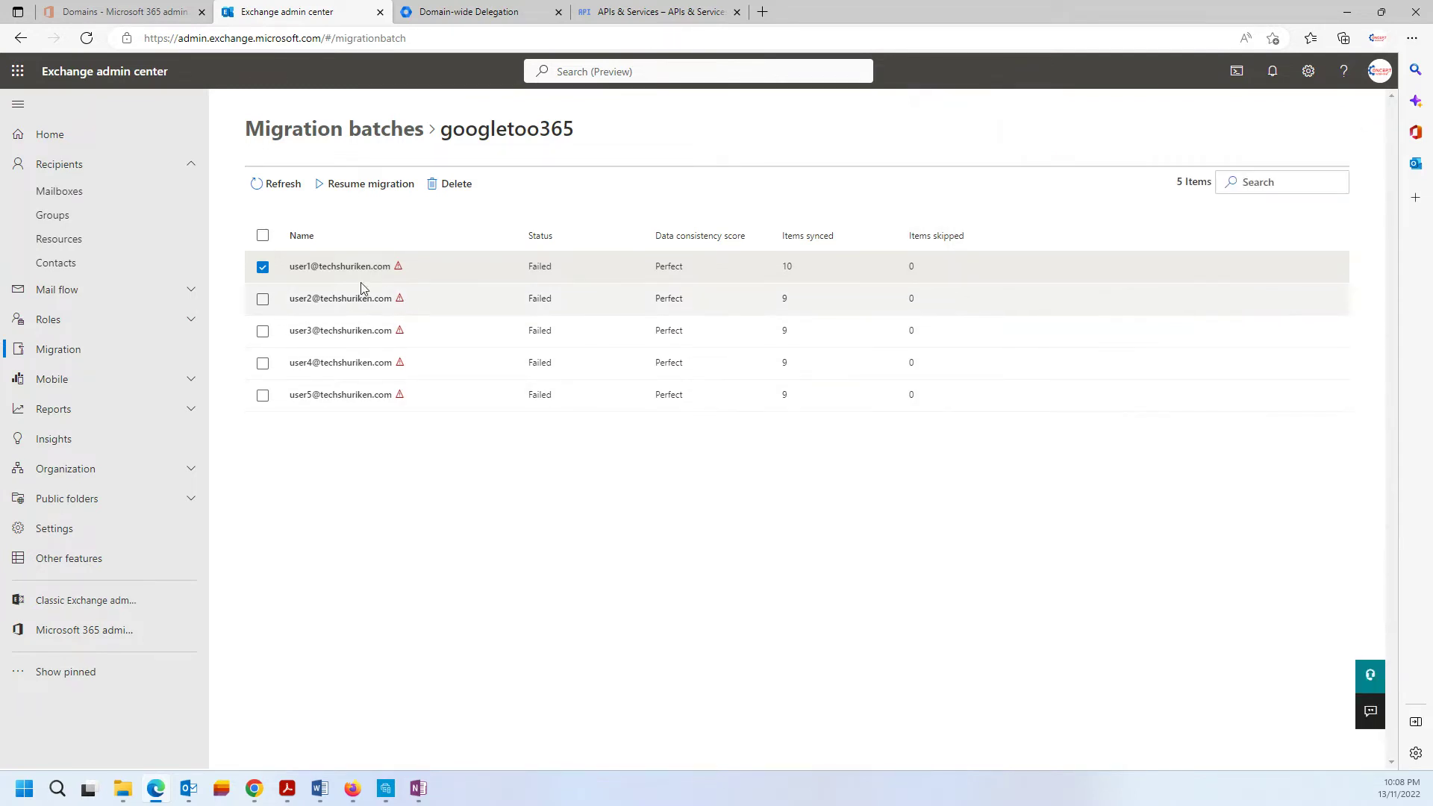
click(263, 267)
click(263, 268)
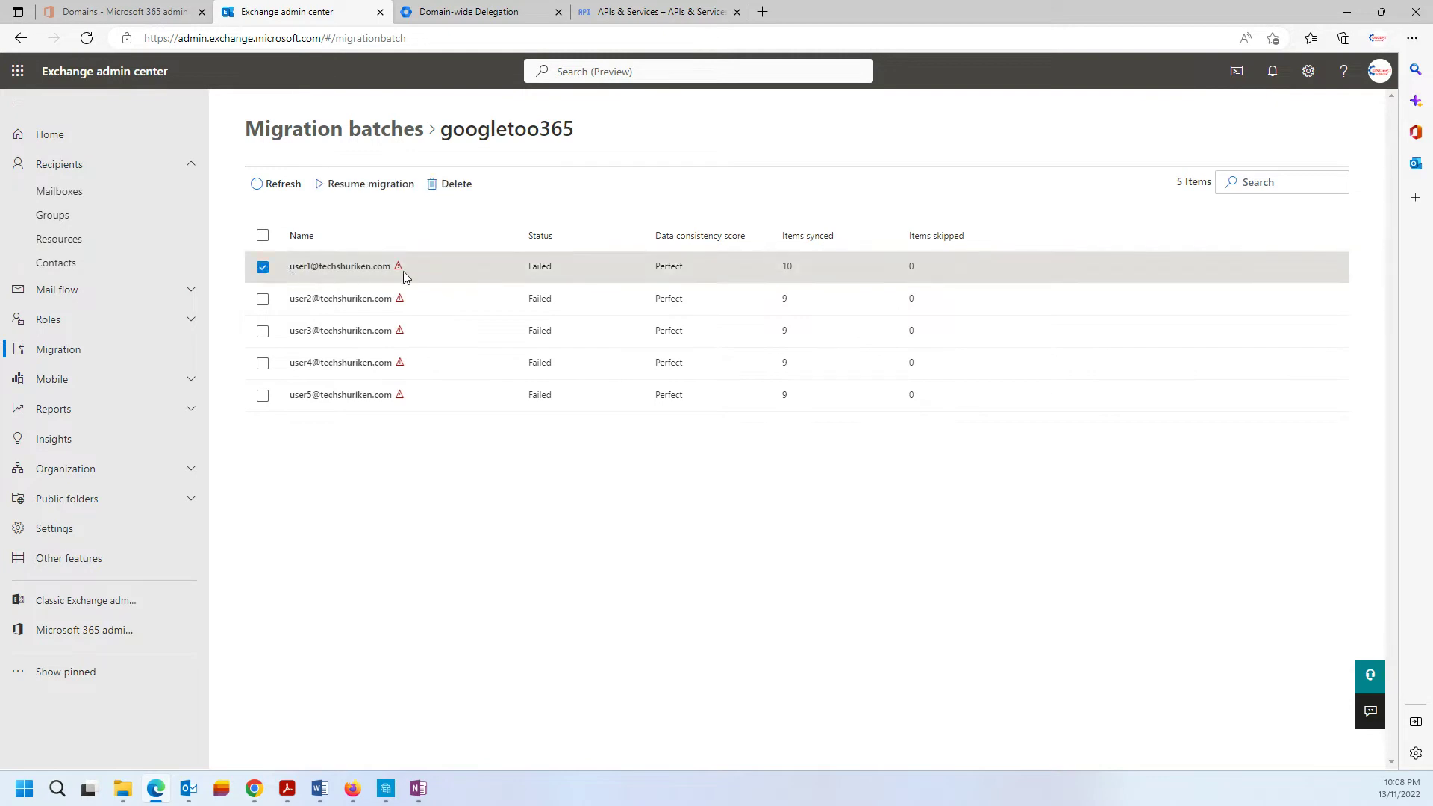
click(403, 277)
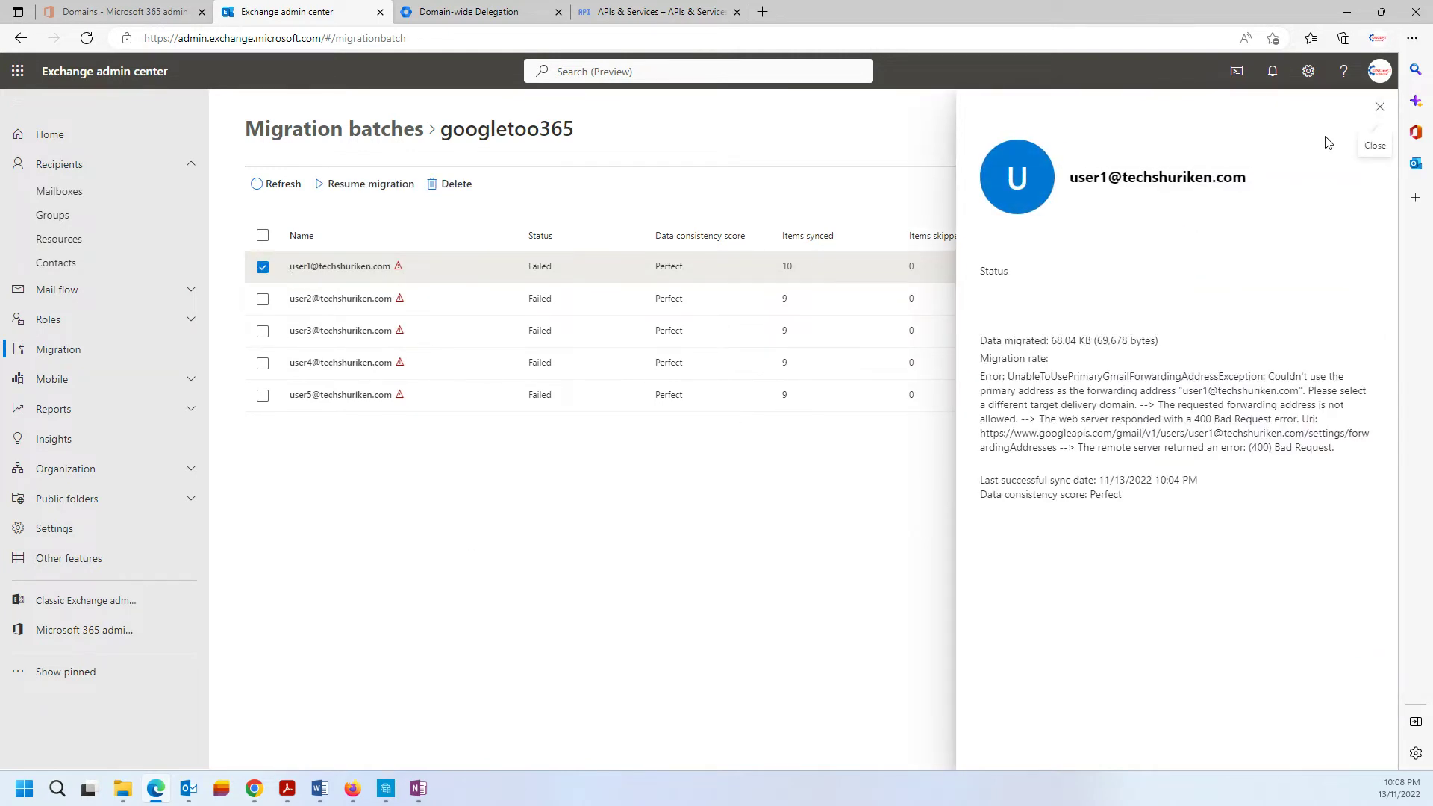
click(1380, 107)
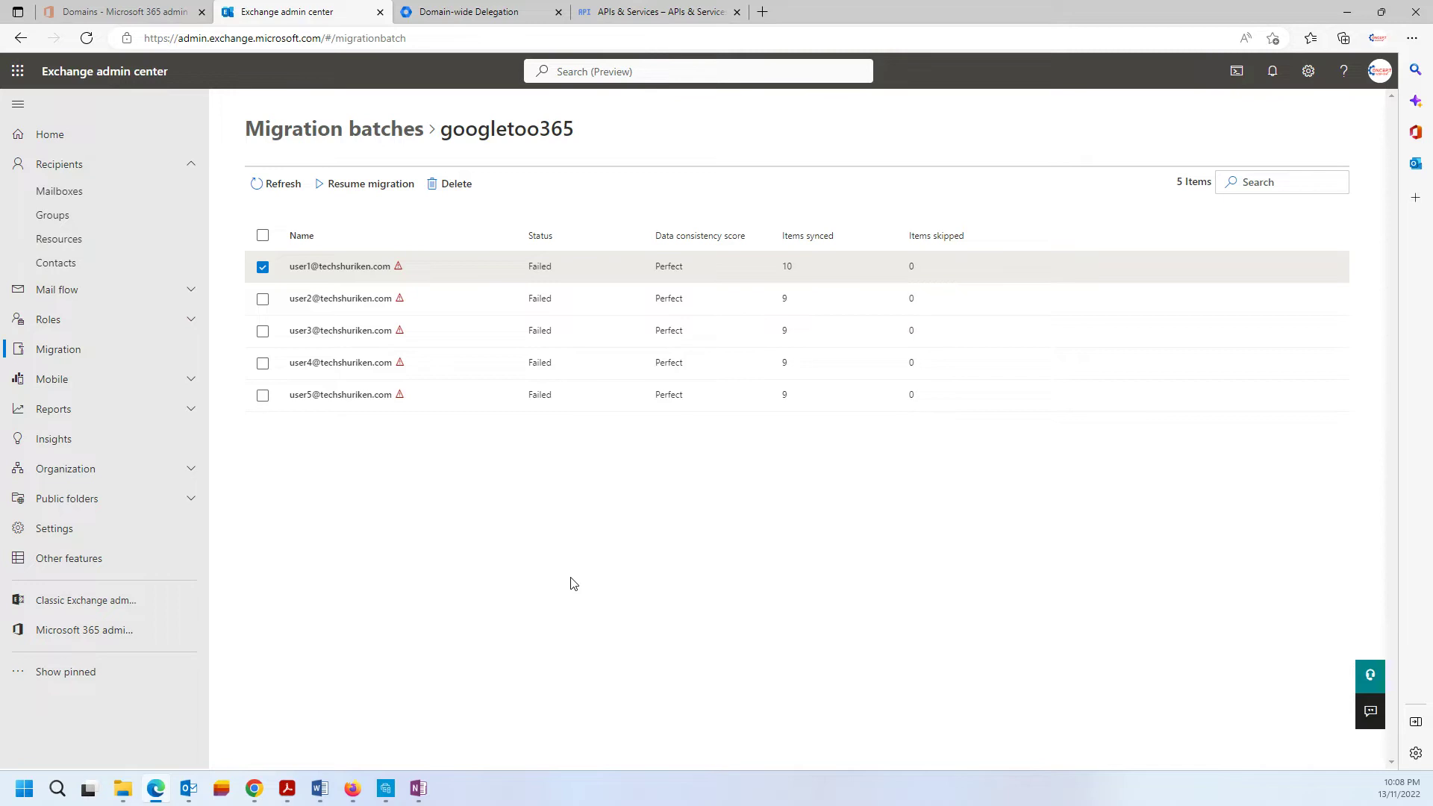
Select user1's full address in the details, close them, and open the Edge profile menu.
click(340, 269)
triple_click(1206, 177)
key(ctrl+c)
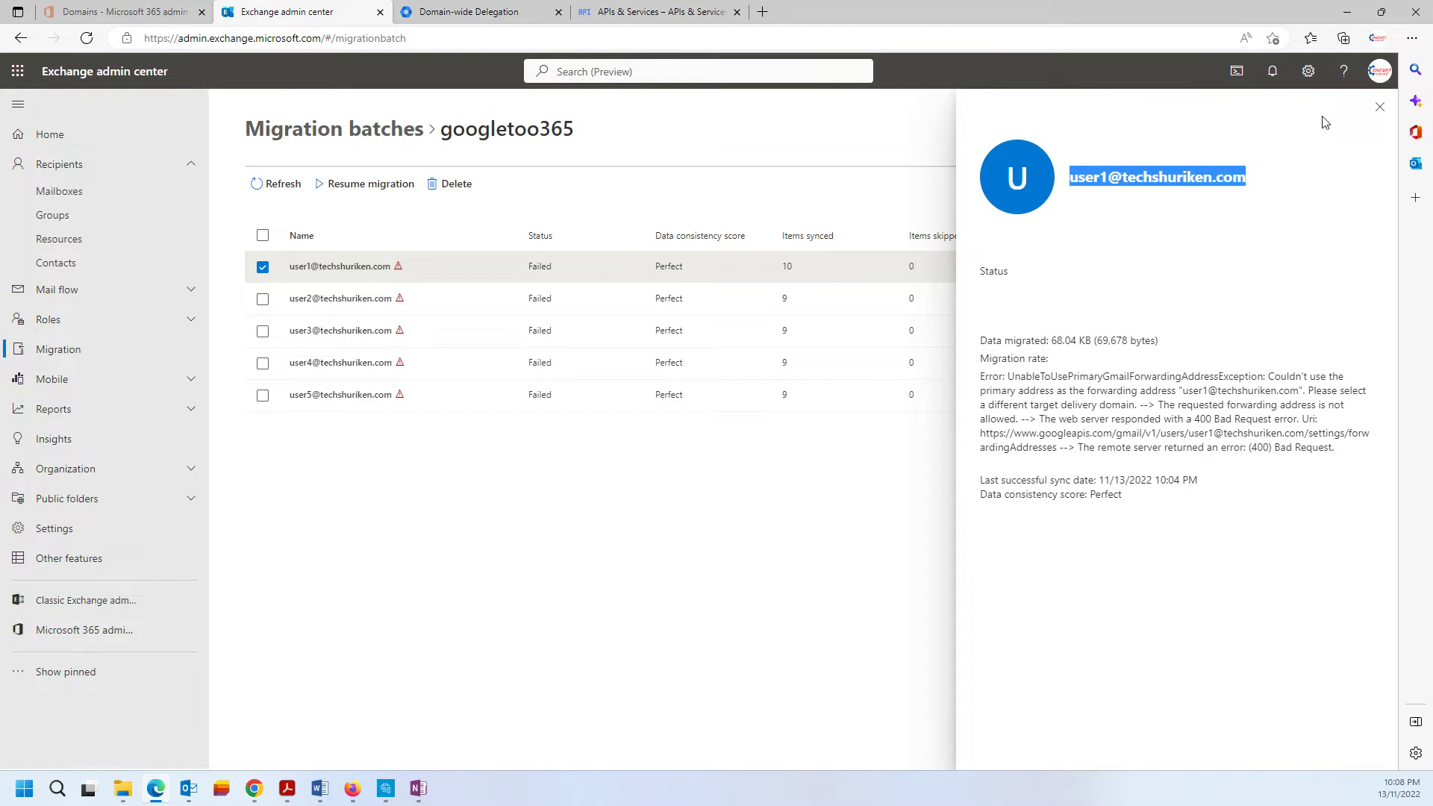
click(1379, 106)
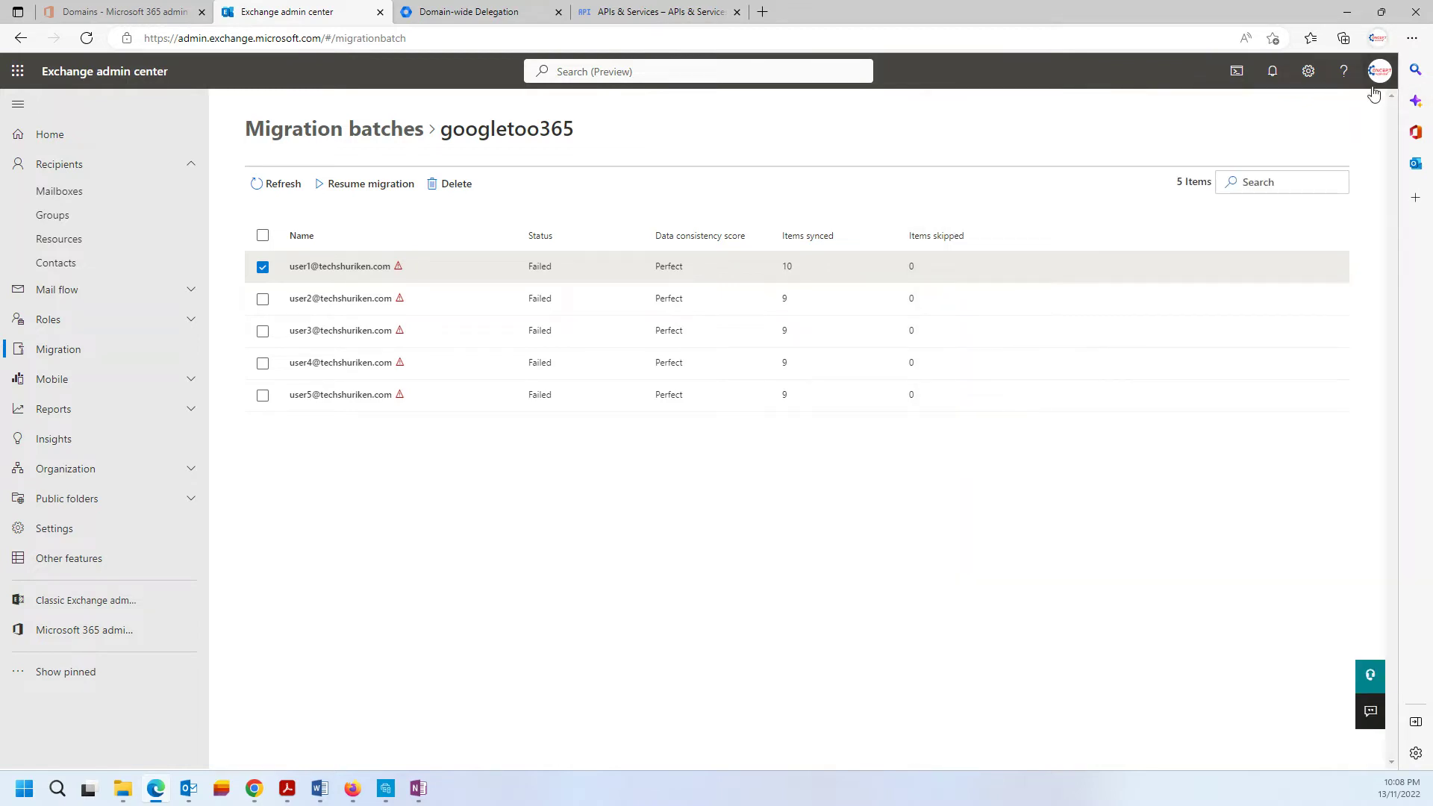
click(1377, 39)
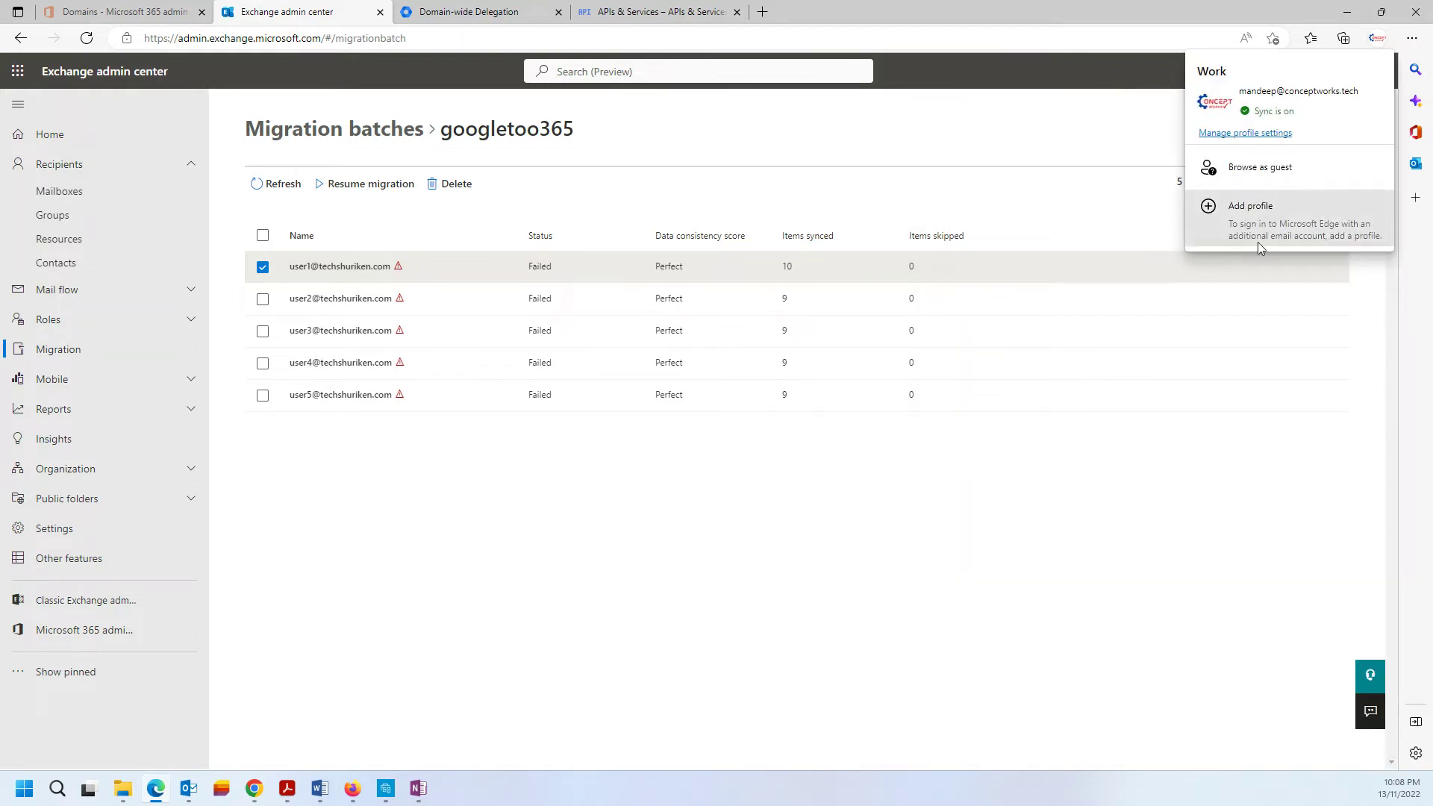
Open office.com in a new Edge guest window.
click(1238, 172)
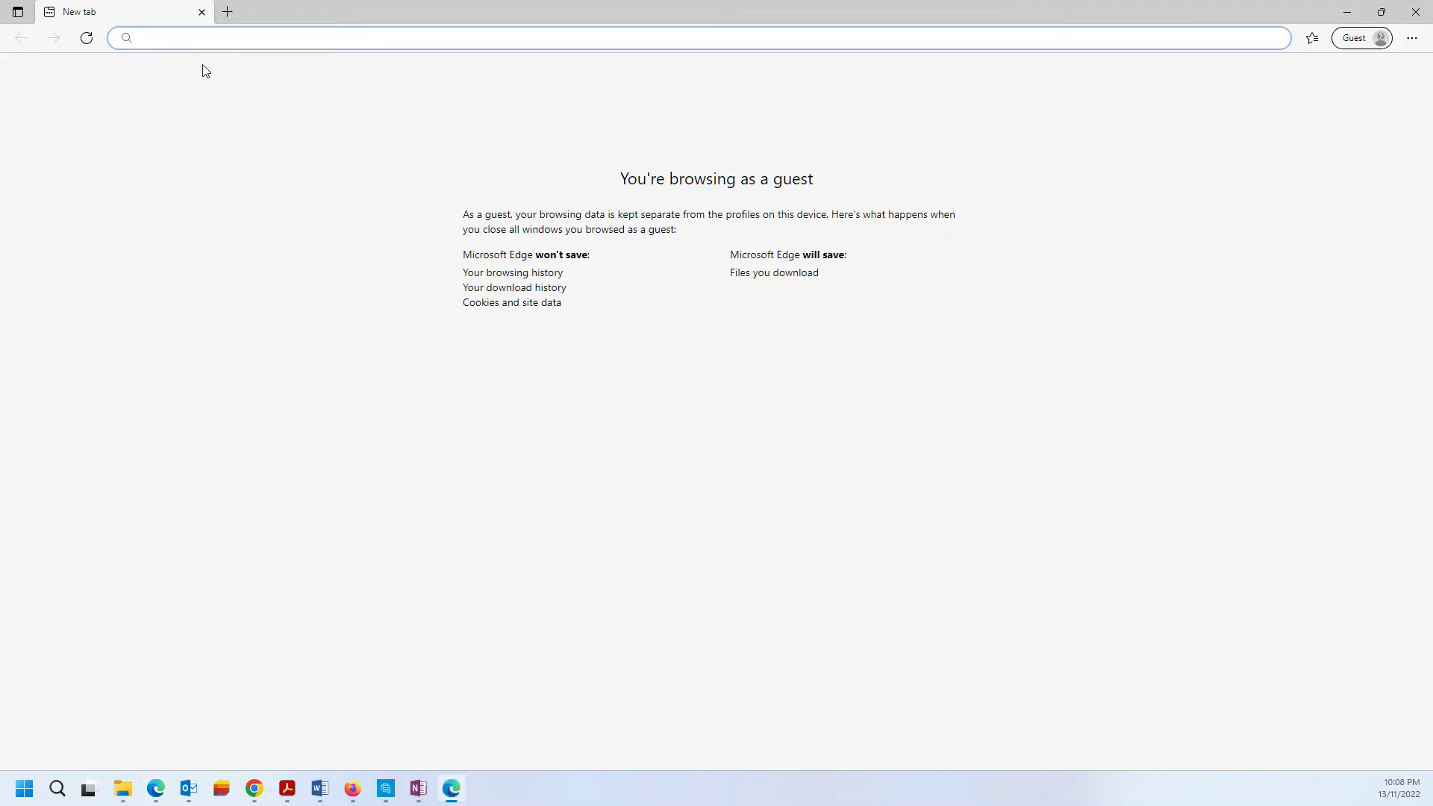
text(of)
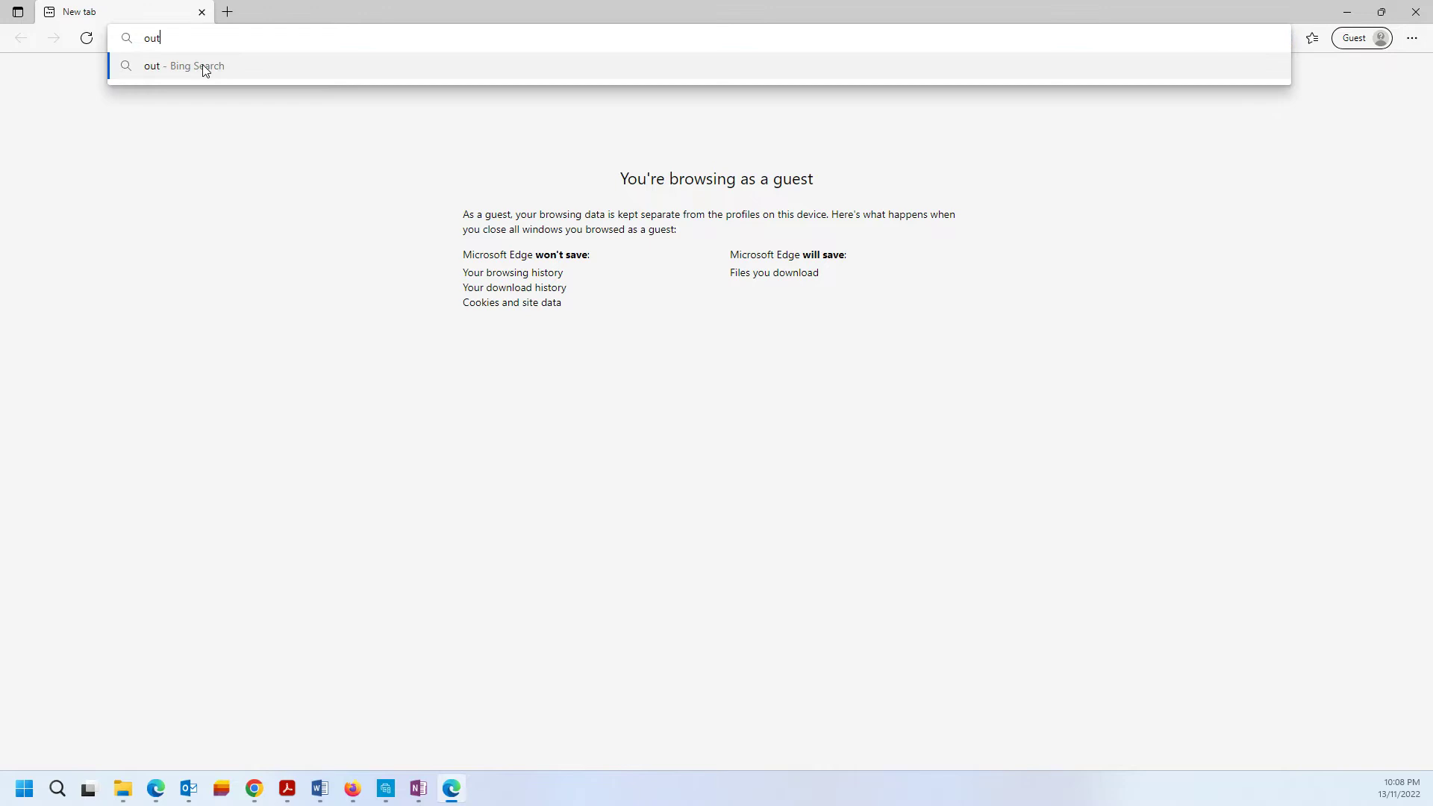
key(BackSpace)
key(BackSpace)
text(of)
key(BackSpace)
text(ffice)
key(ctrl+Return)
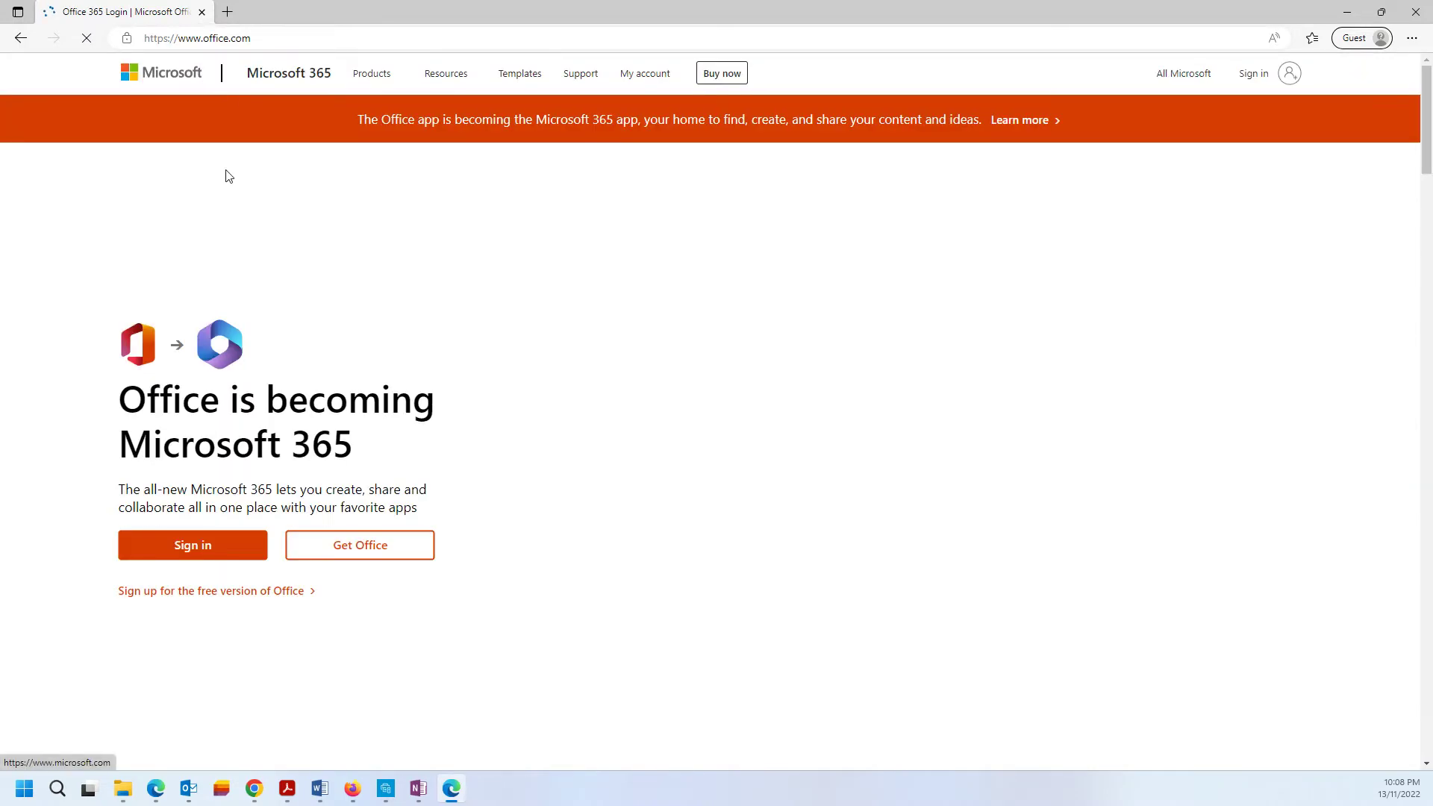
Start Microsoft 365 sign-in with user1's address, then briefly recheck user1's migration details.
click(223, 536)
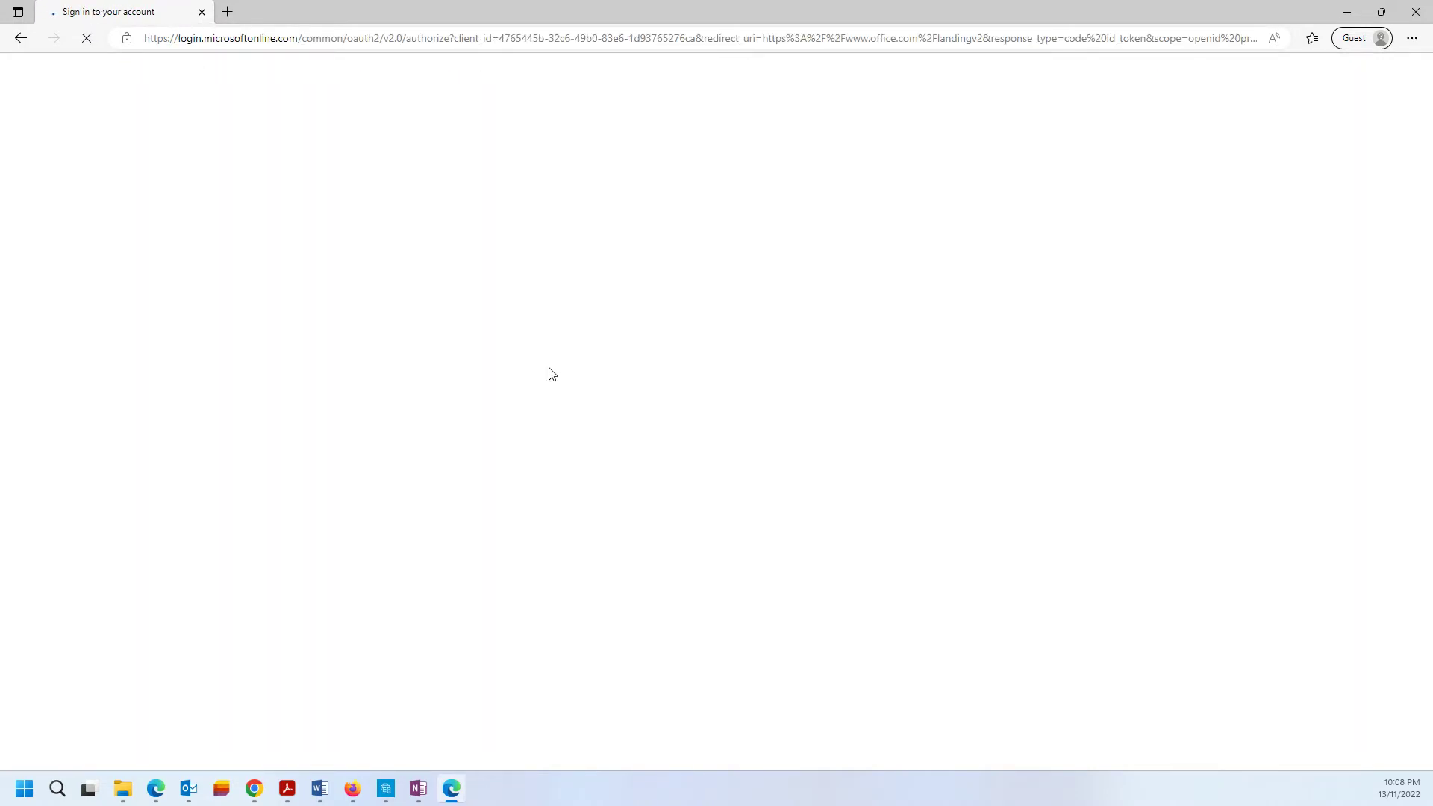
key(ctrl+v)
key(Return)
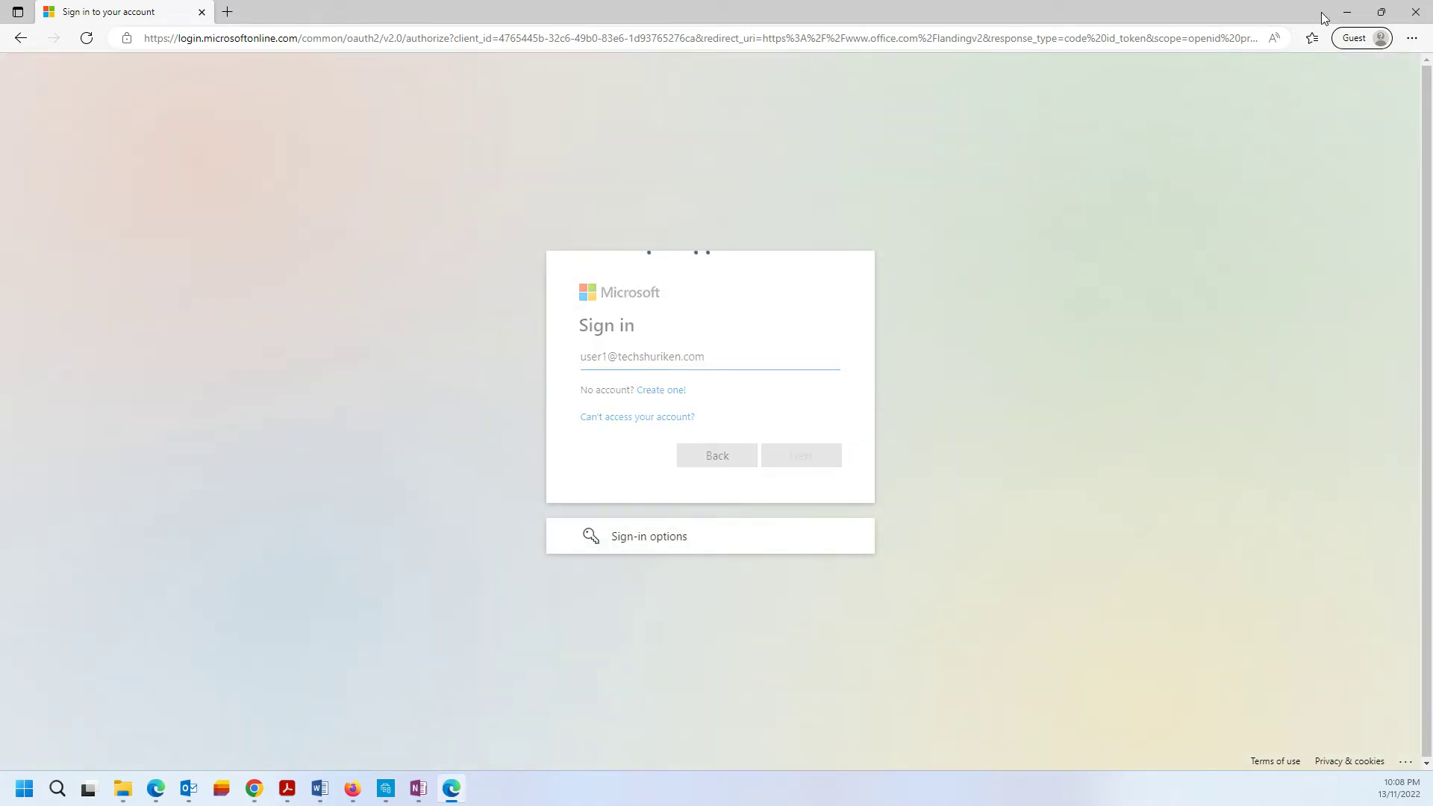
click(1342, 13)
click(941, 269)
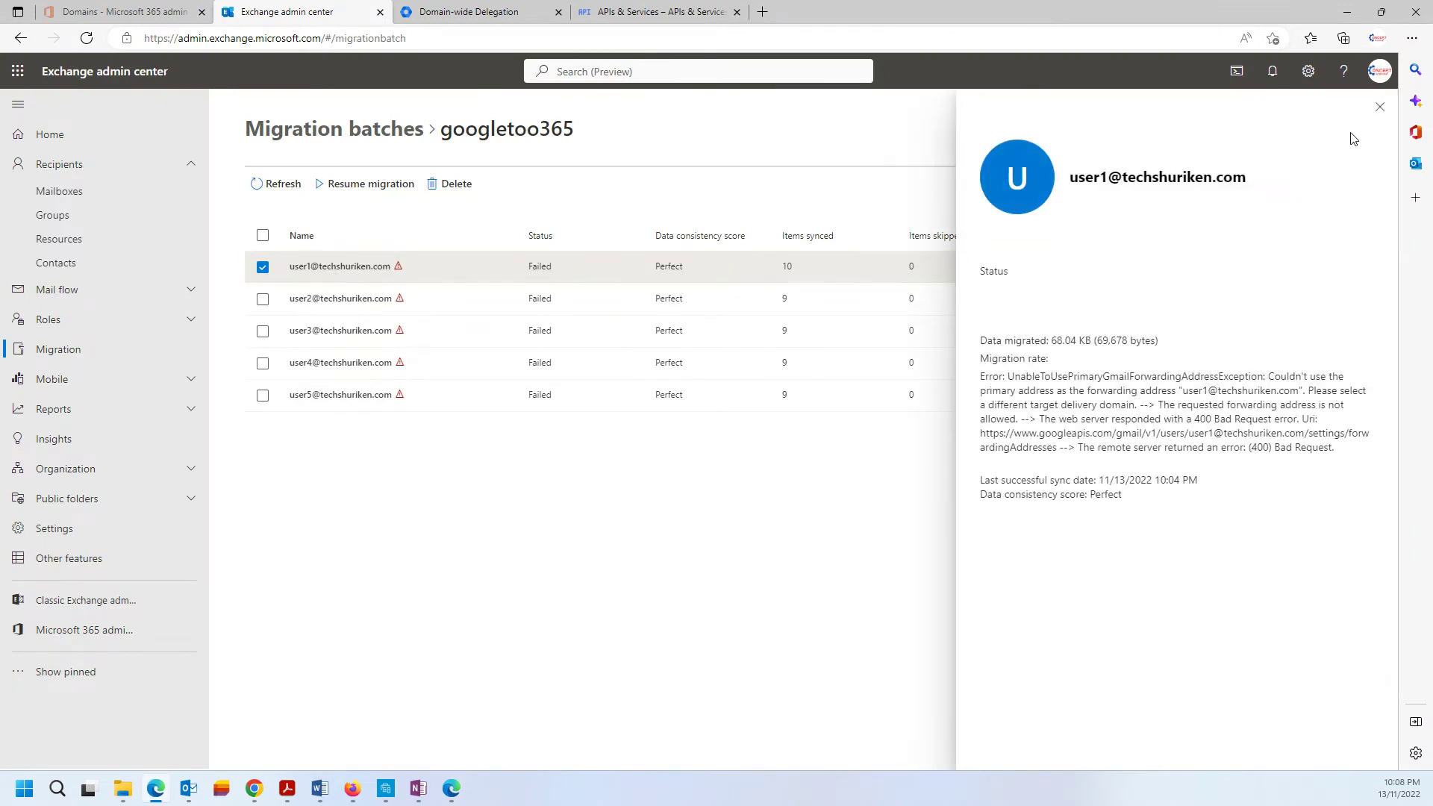
click(1380, 107)
Open User 1's account details from Active users in the Microsoft 365 admin center.
click(94, 9)
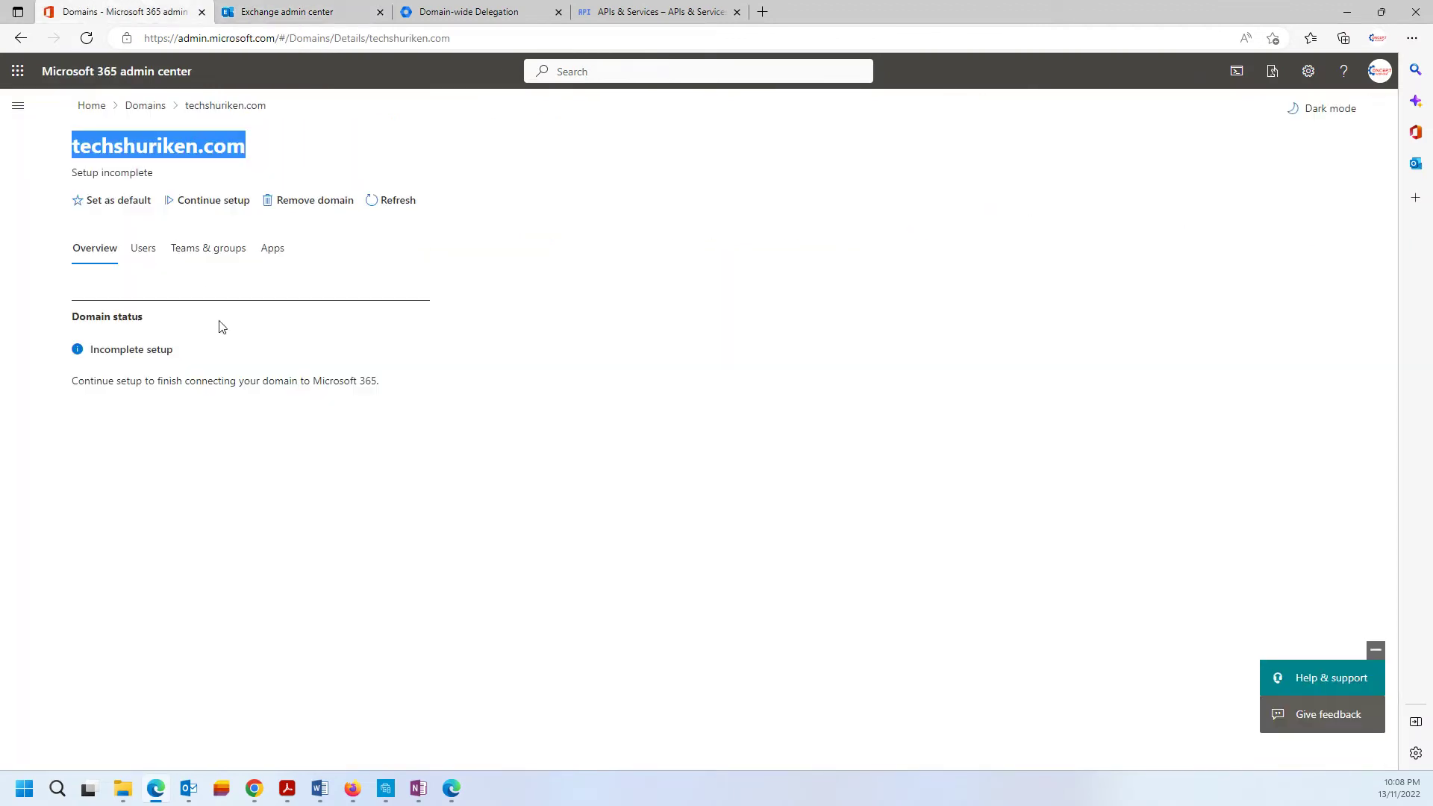
click(18, 106)
click(44, 165)
click(45, 166)
click(63, 193)
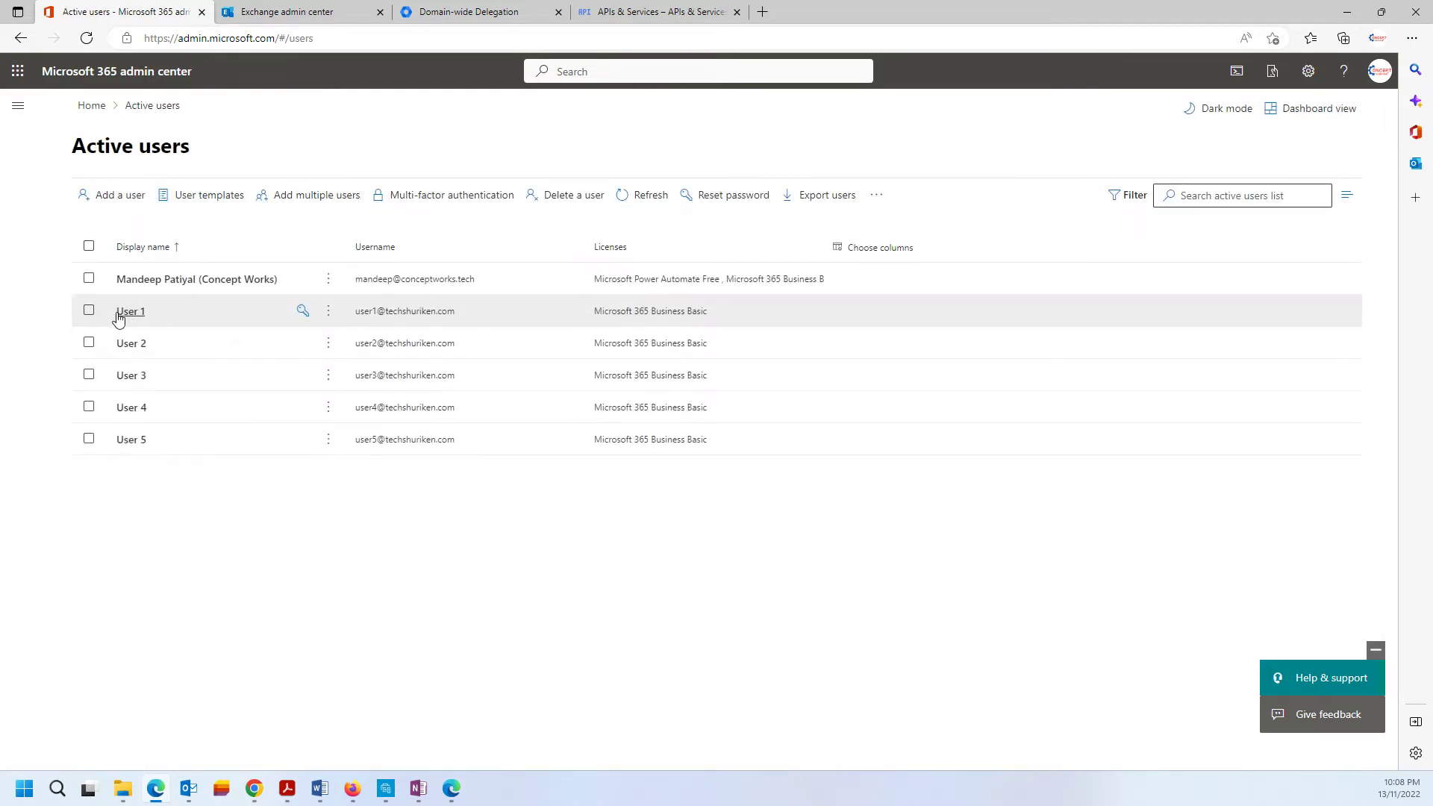
click(90, 311)
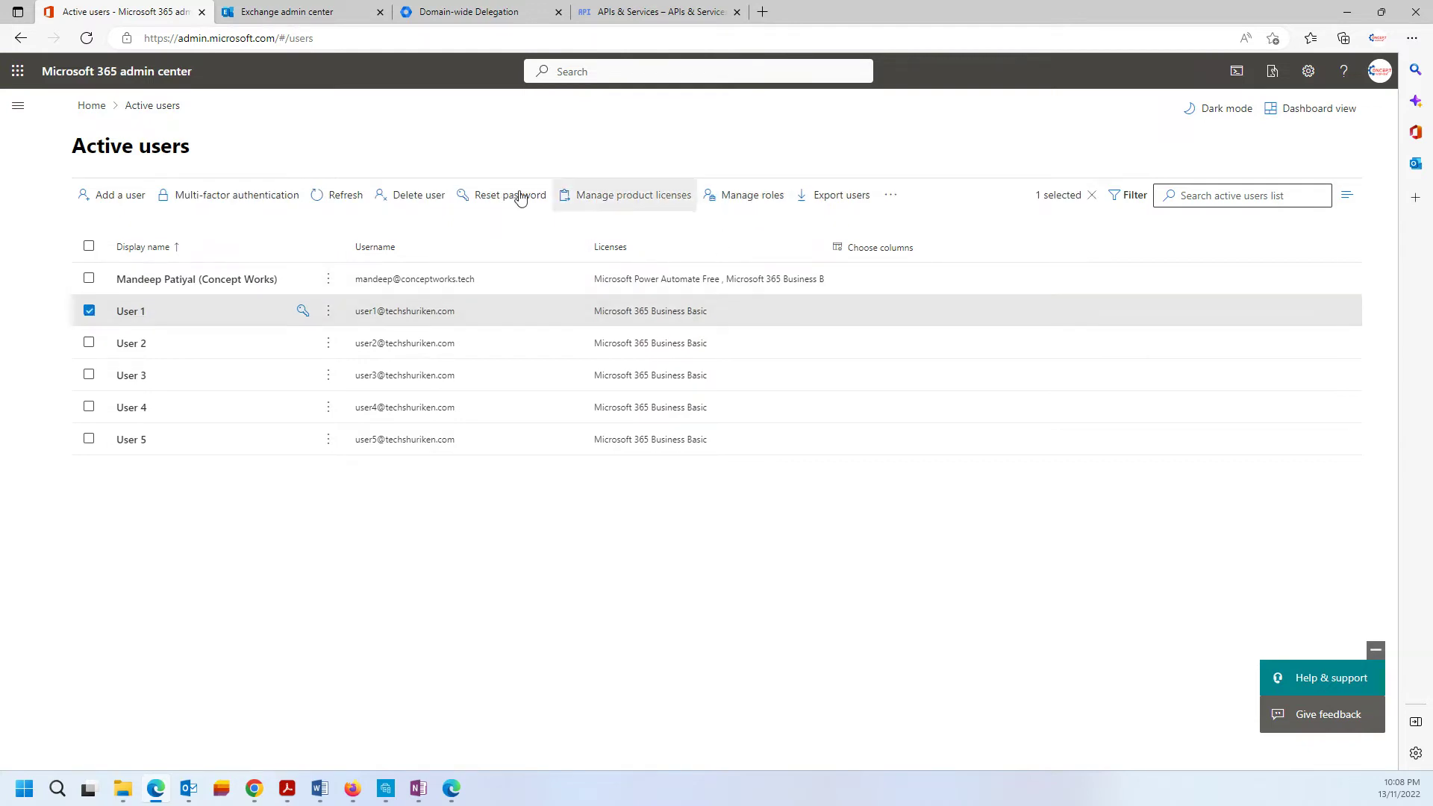
click(893, 197)
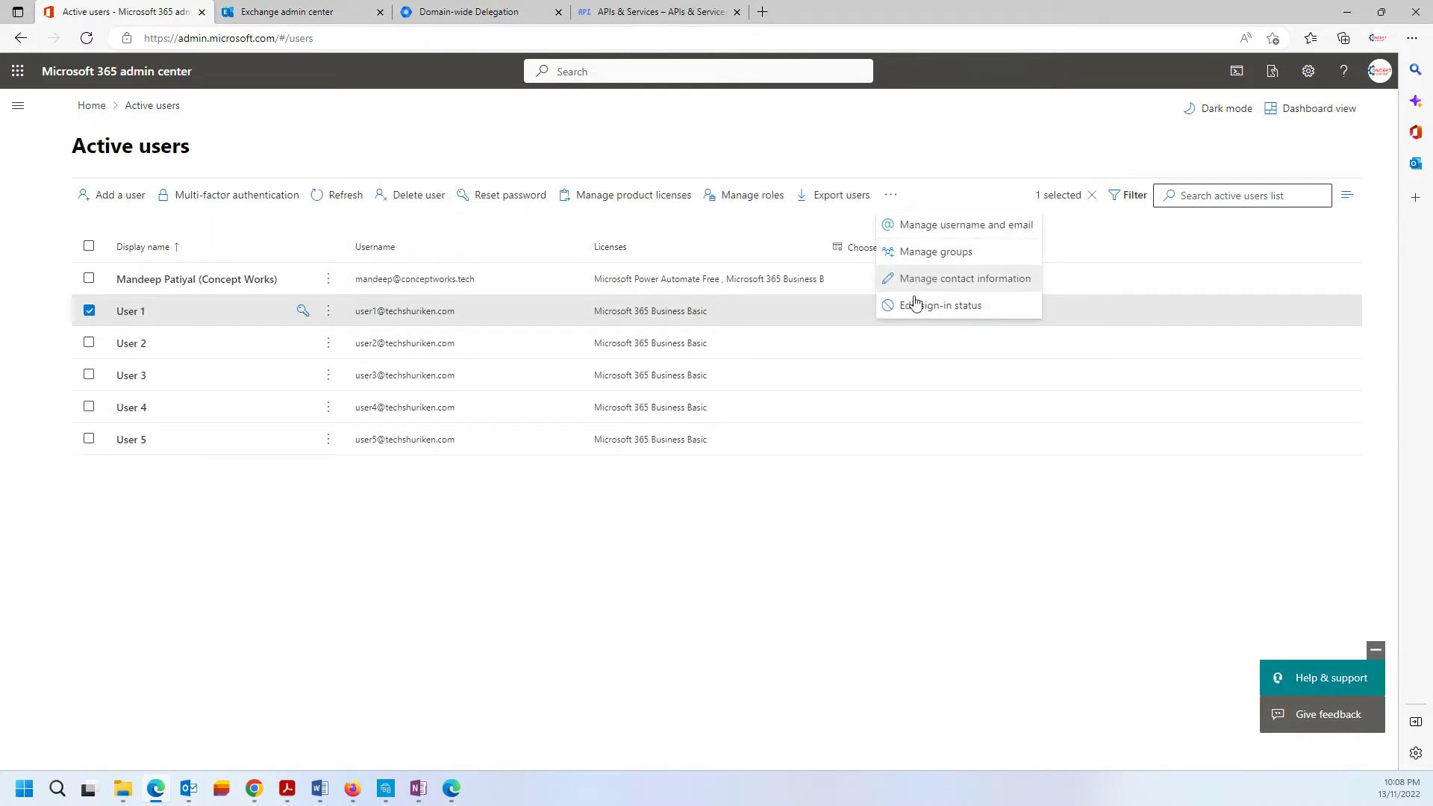
click(138, 313)
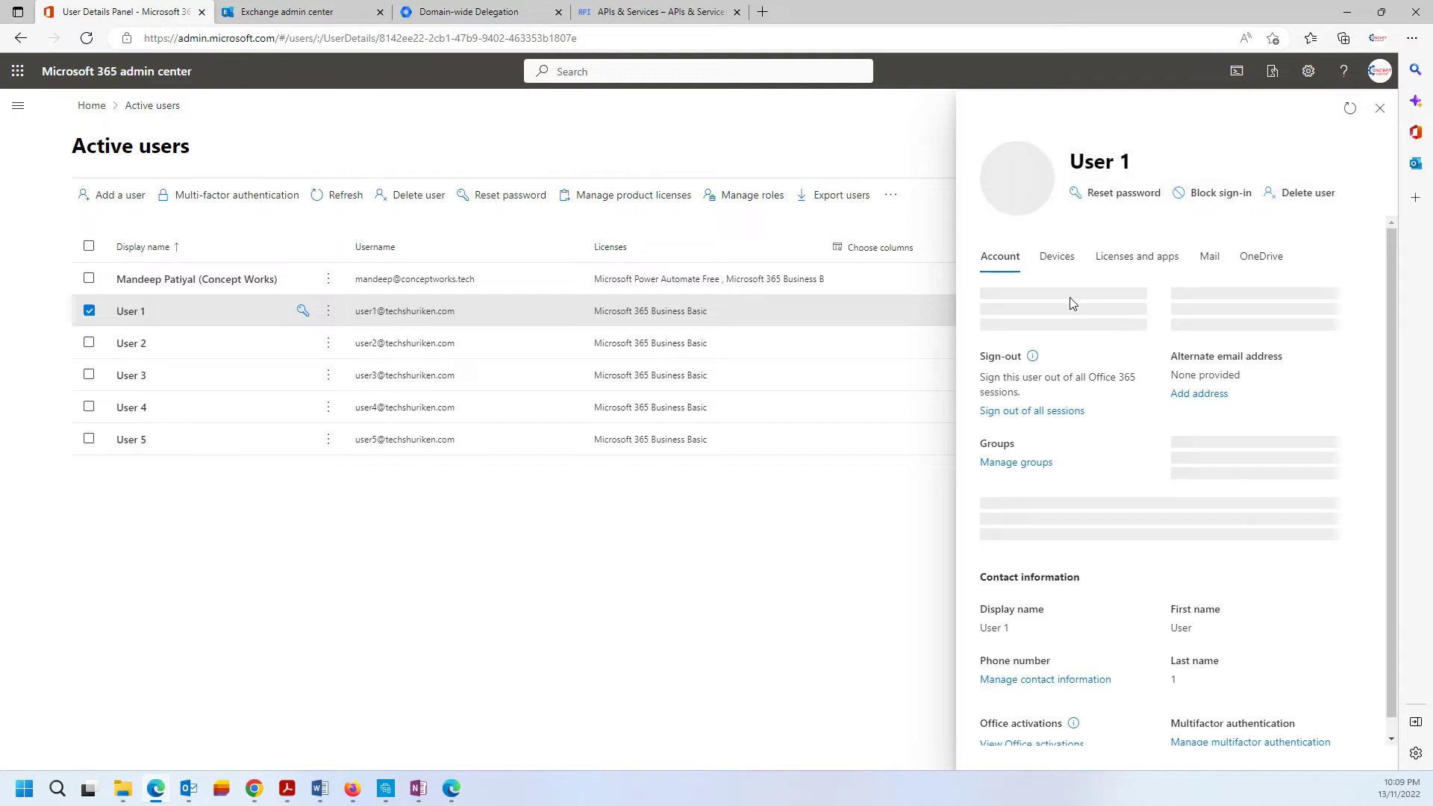
Reset User 1's password without requiring a change at sign-in, and copy the new password.
click(1127, 196)
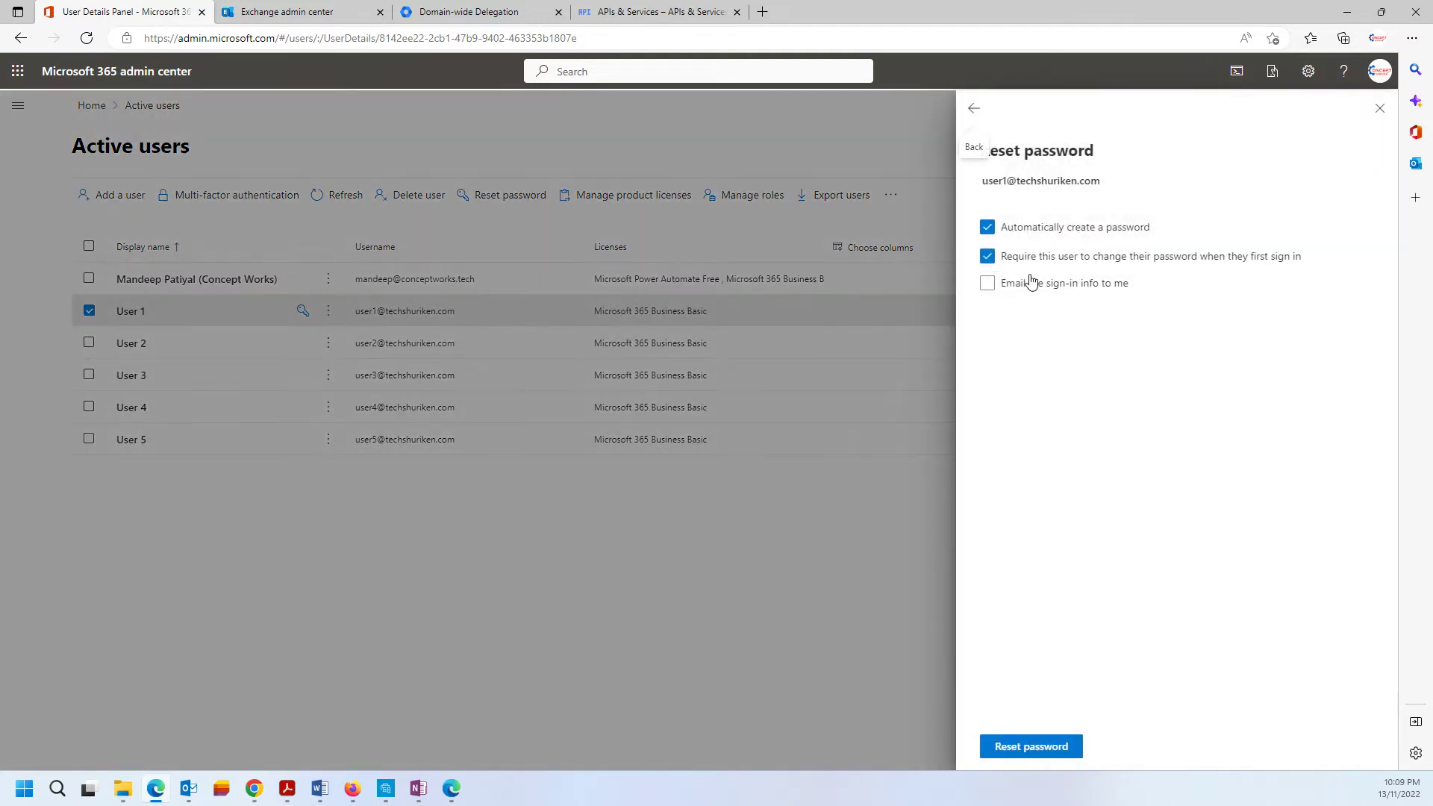
click(987, 261)
click(1020, 745)
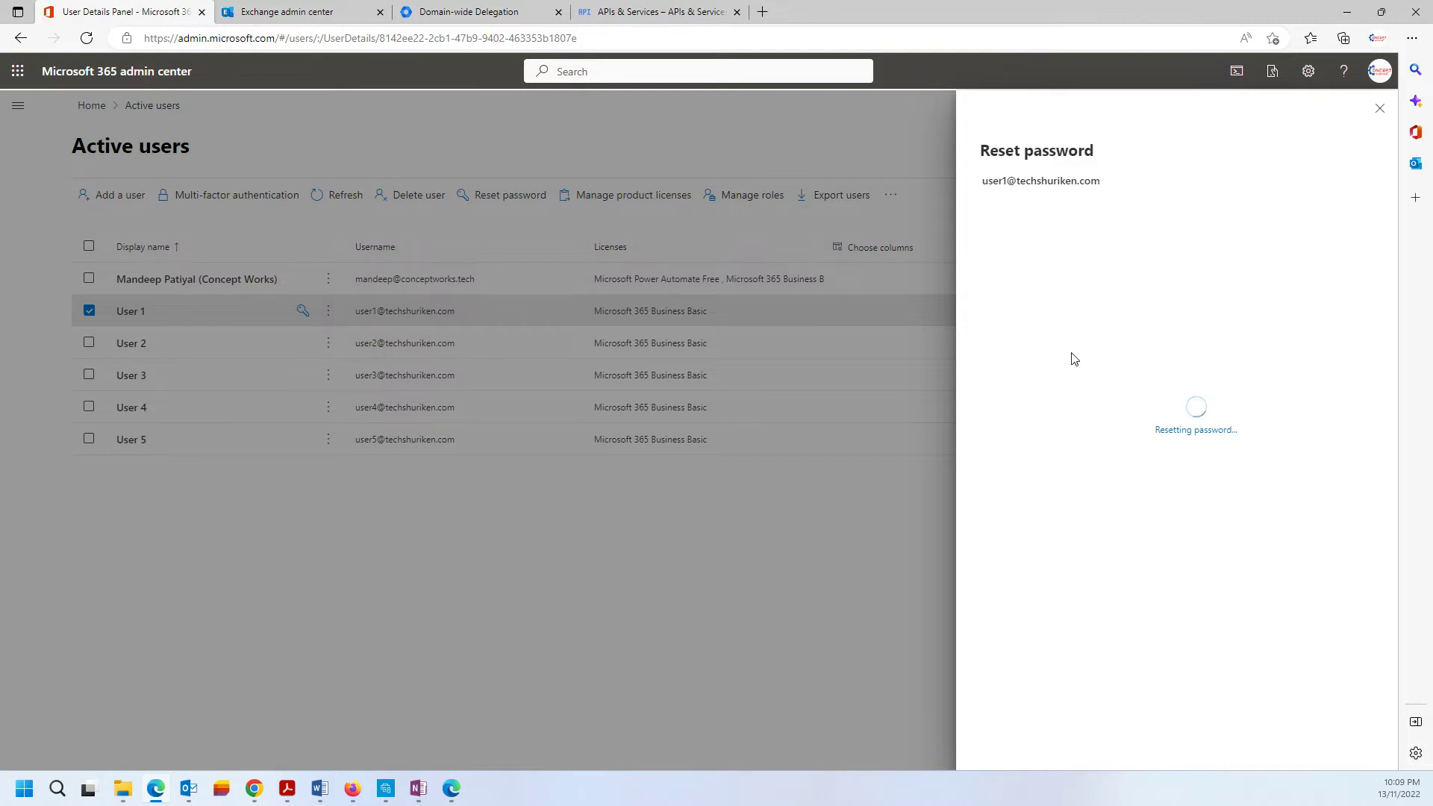
double_click(1204, 275)
right_click(1205, 275)
click(1183, 291)
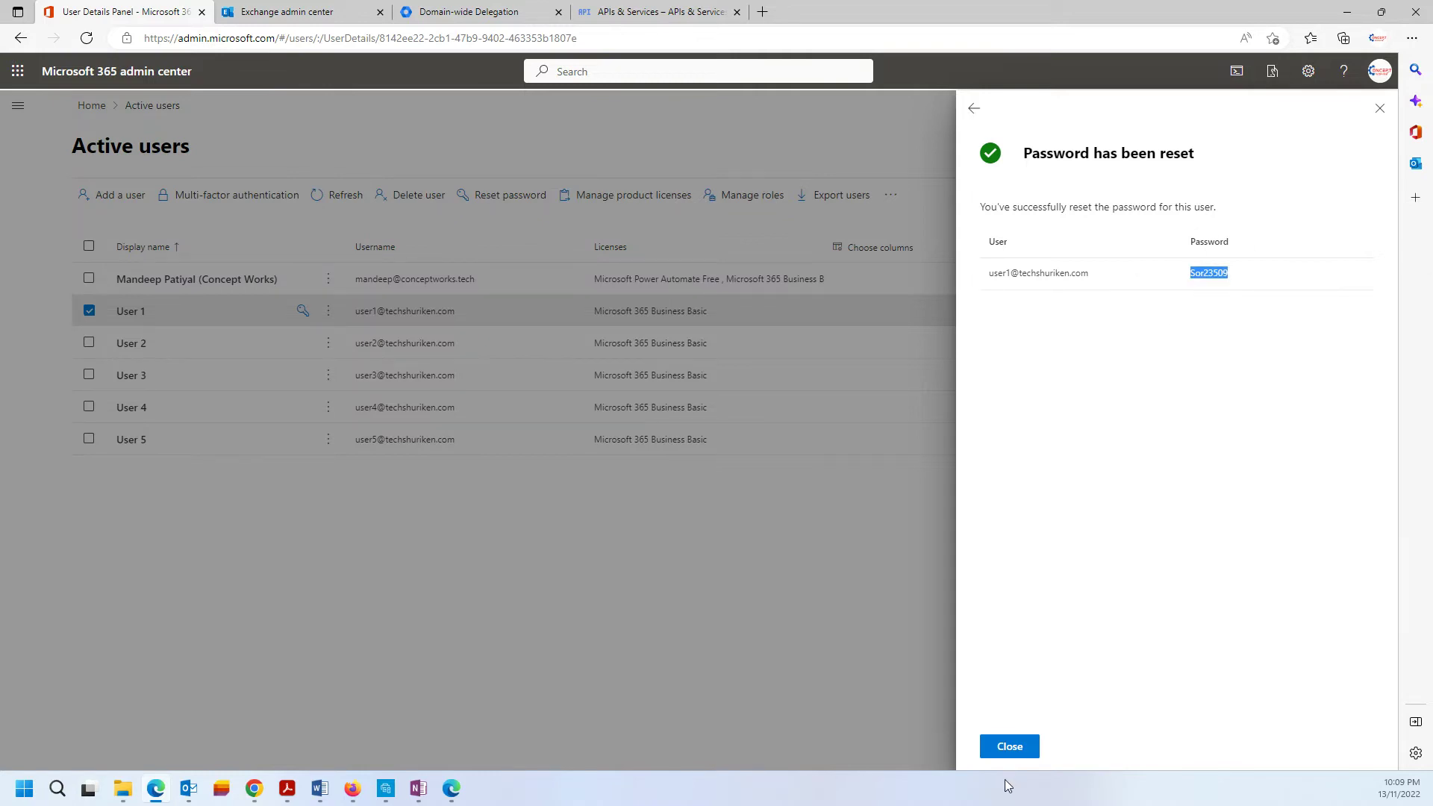
click(984, 748)
Glance at the Google Admin user list, then return to the guest sign-in window.
click(152, 797)
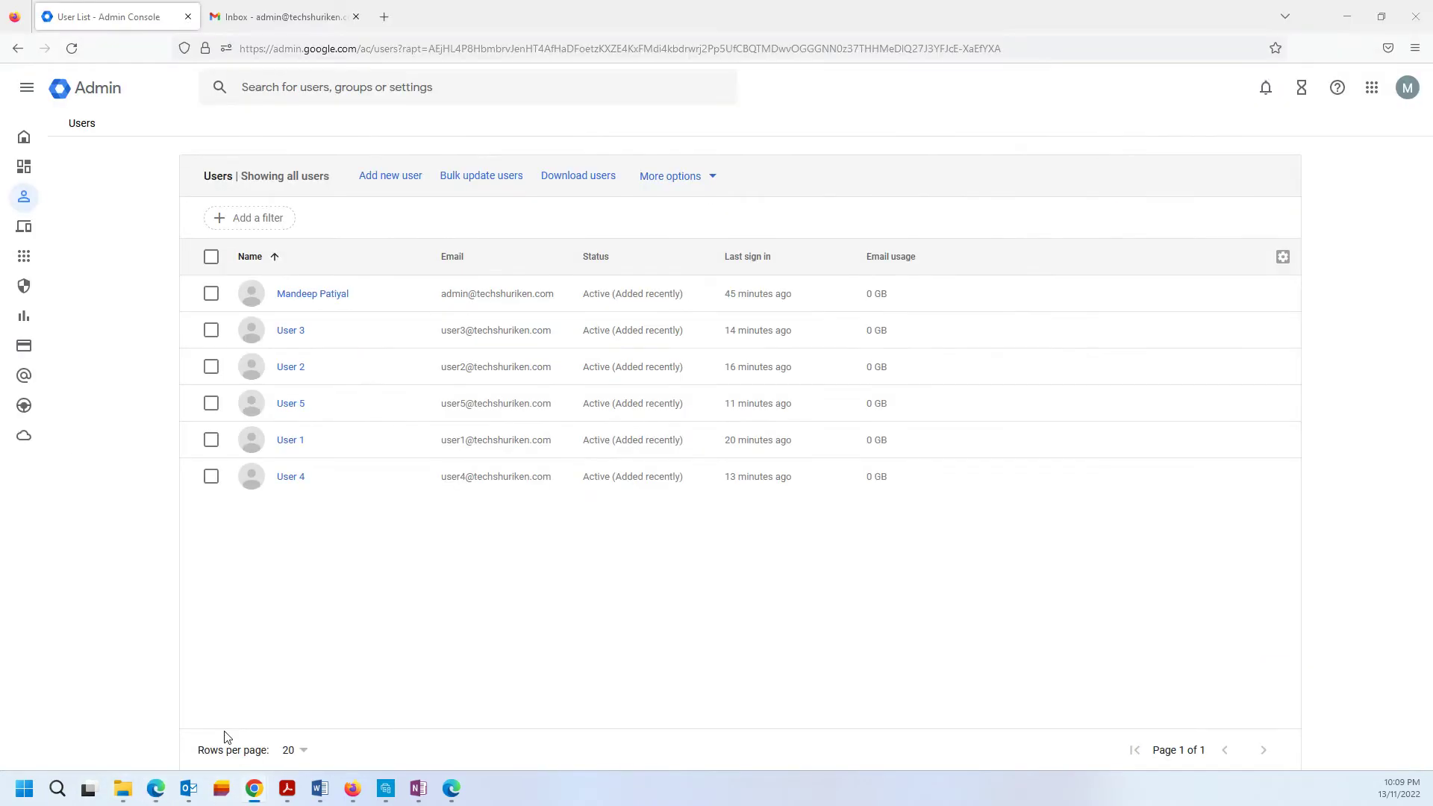
click(276, 633)
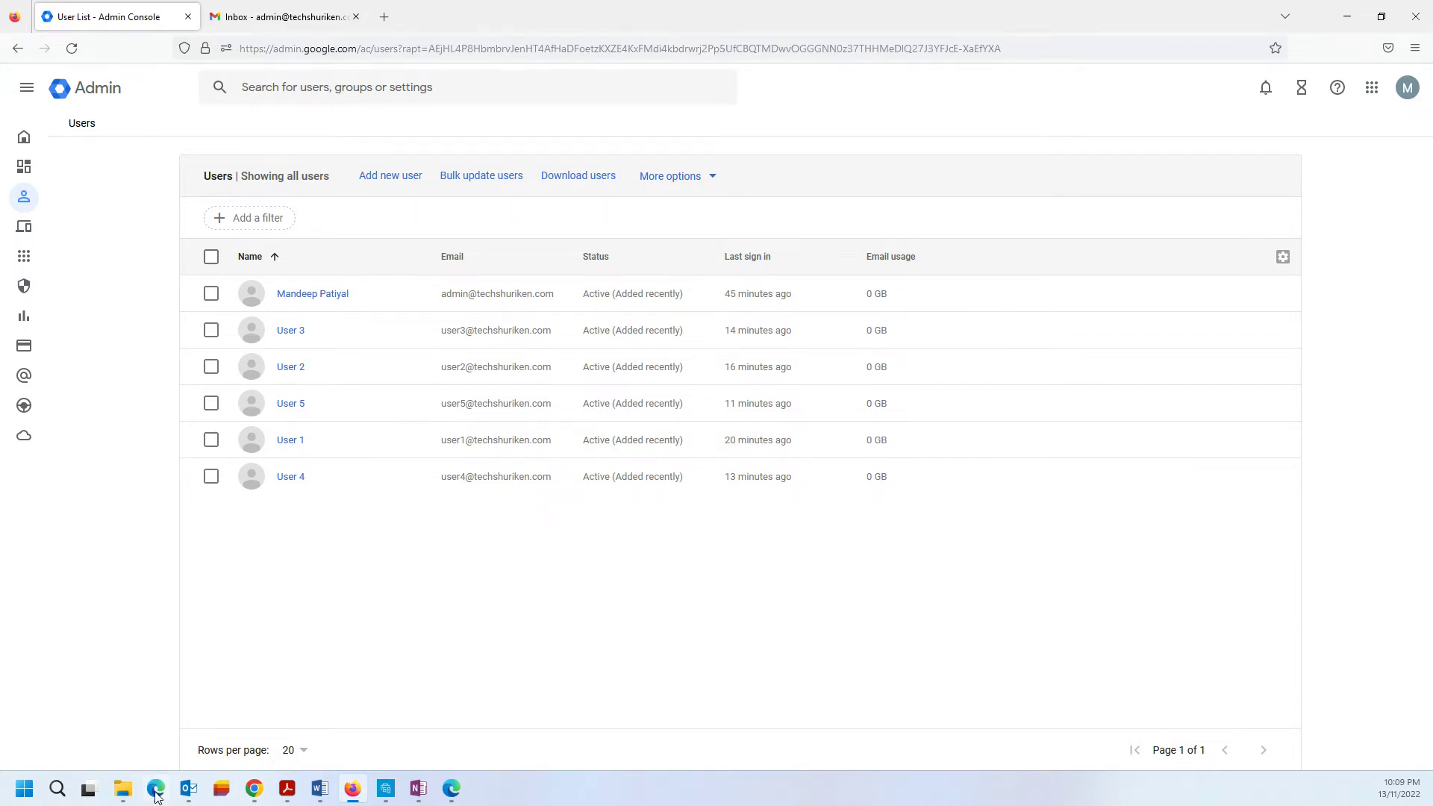
click(157, 796)
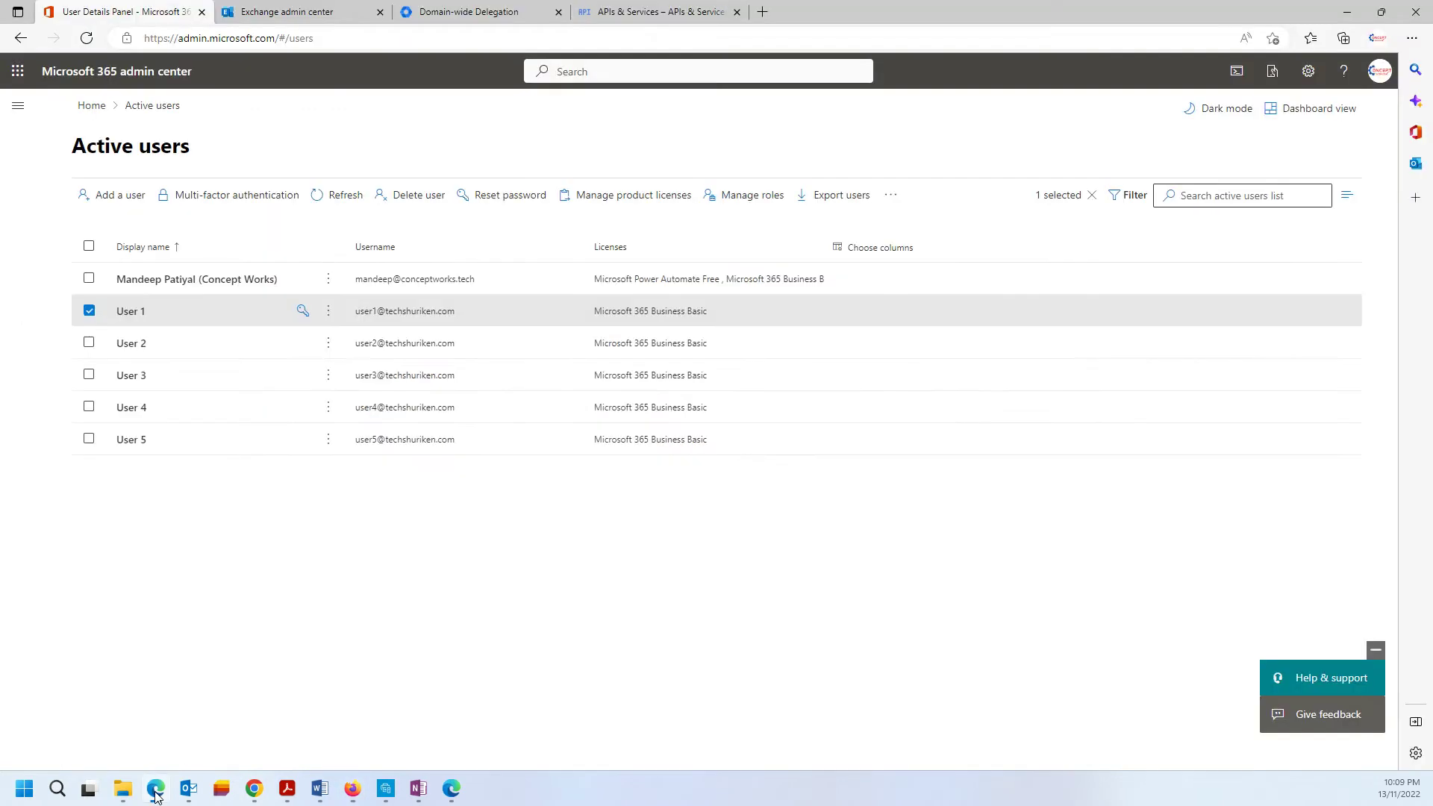
click(1378, 50)
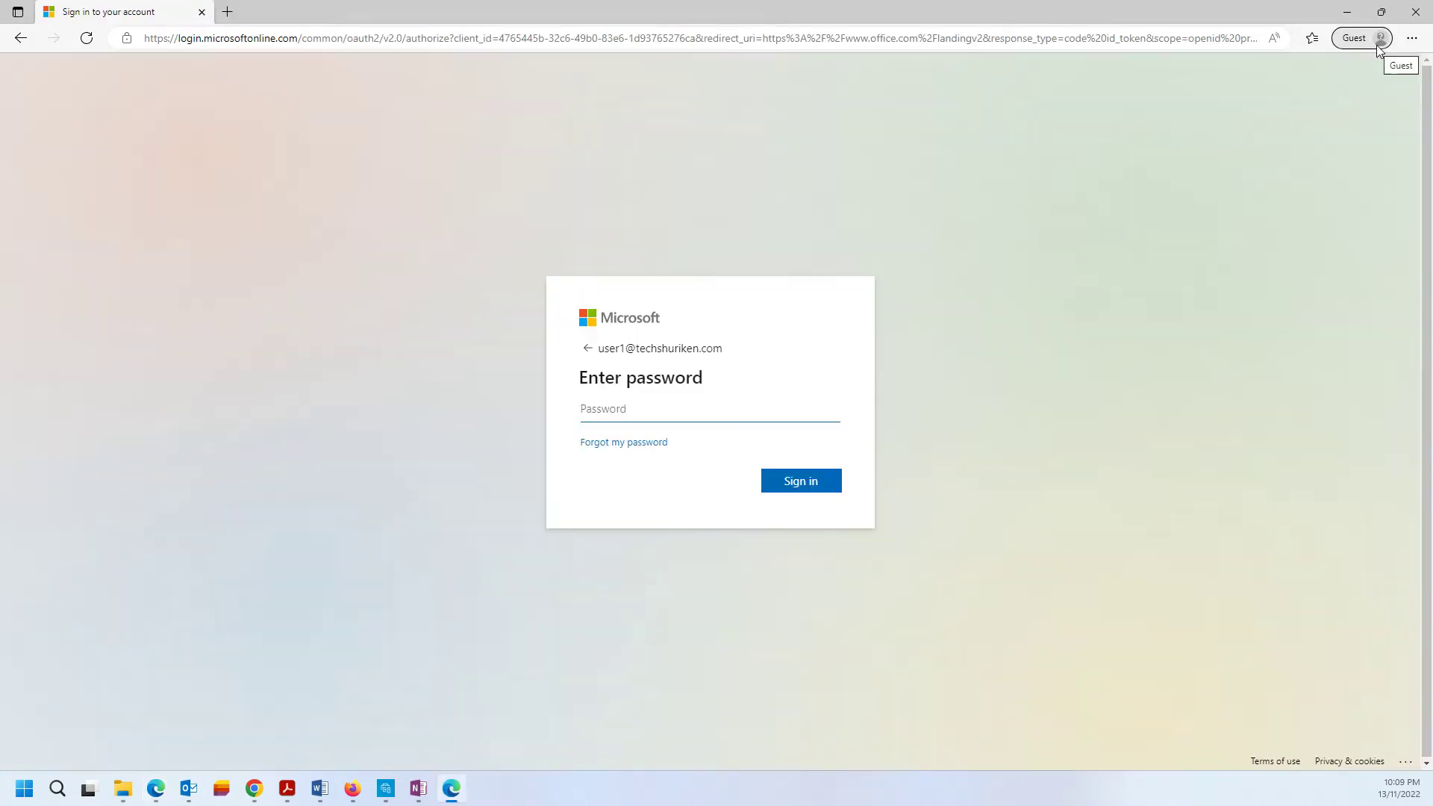
Sign in as user1 with the copied password, skip security setup, and stay signed in.
key(ctrl+v)
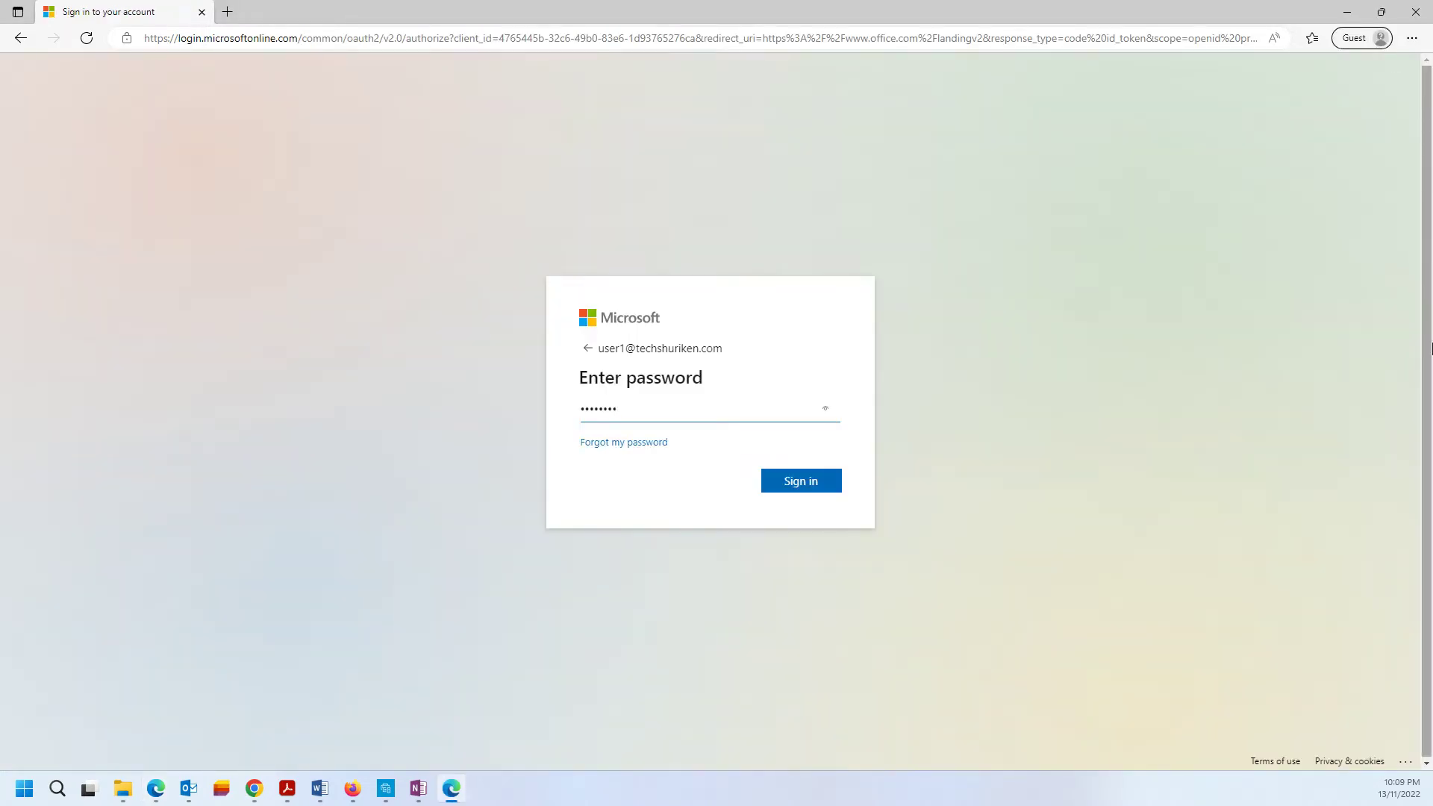
click(814, 480)
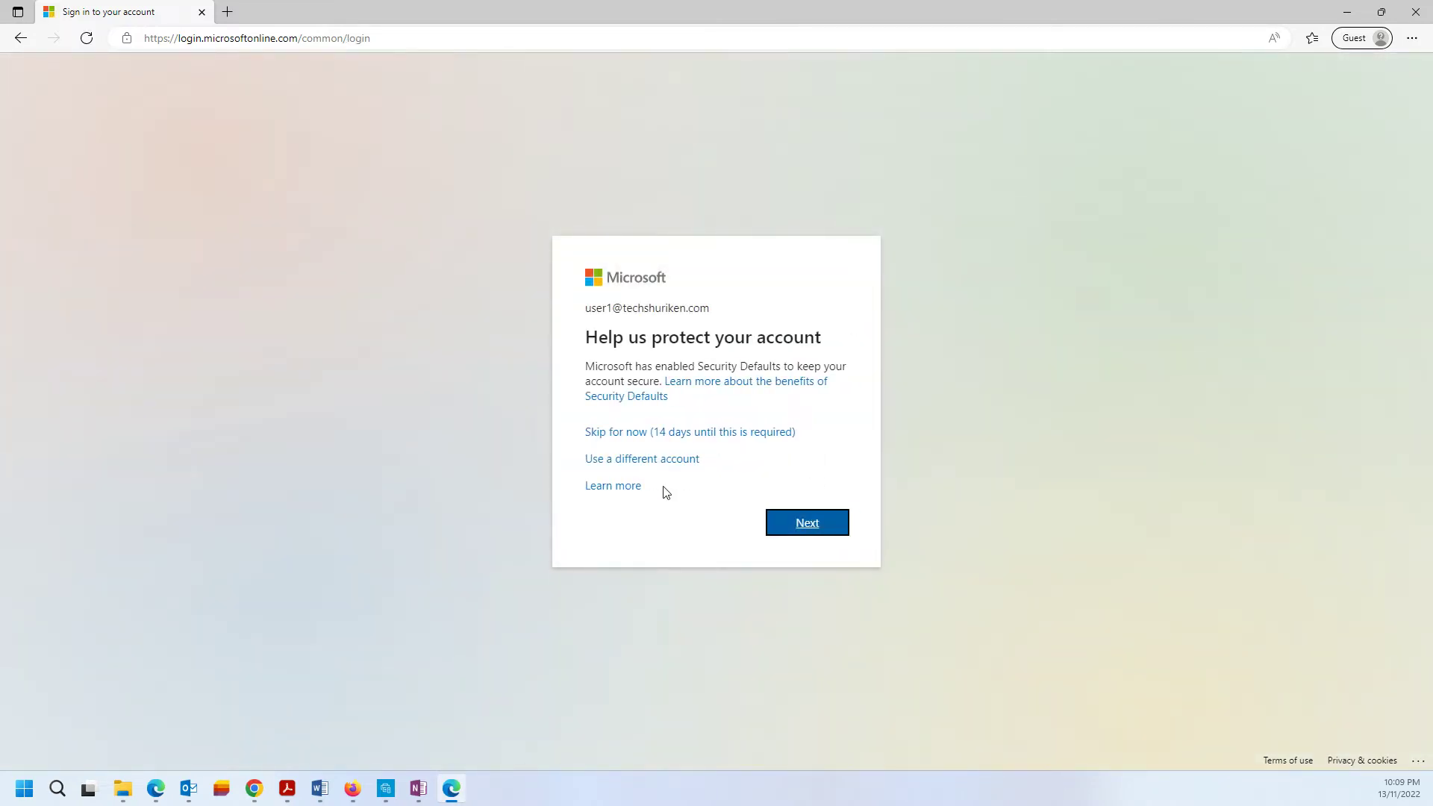
click(643, 433)
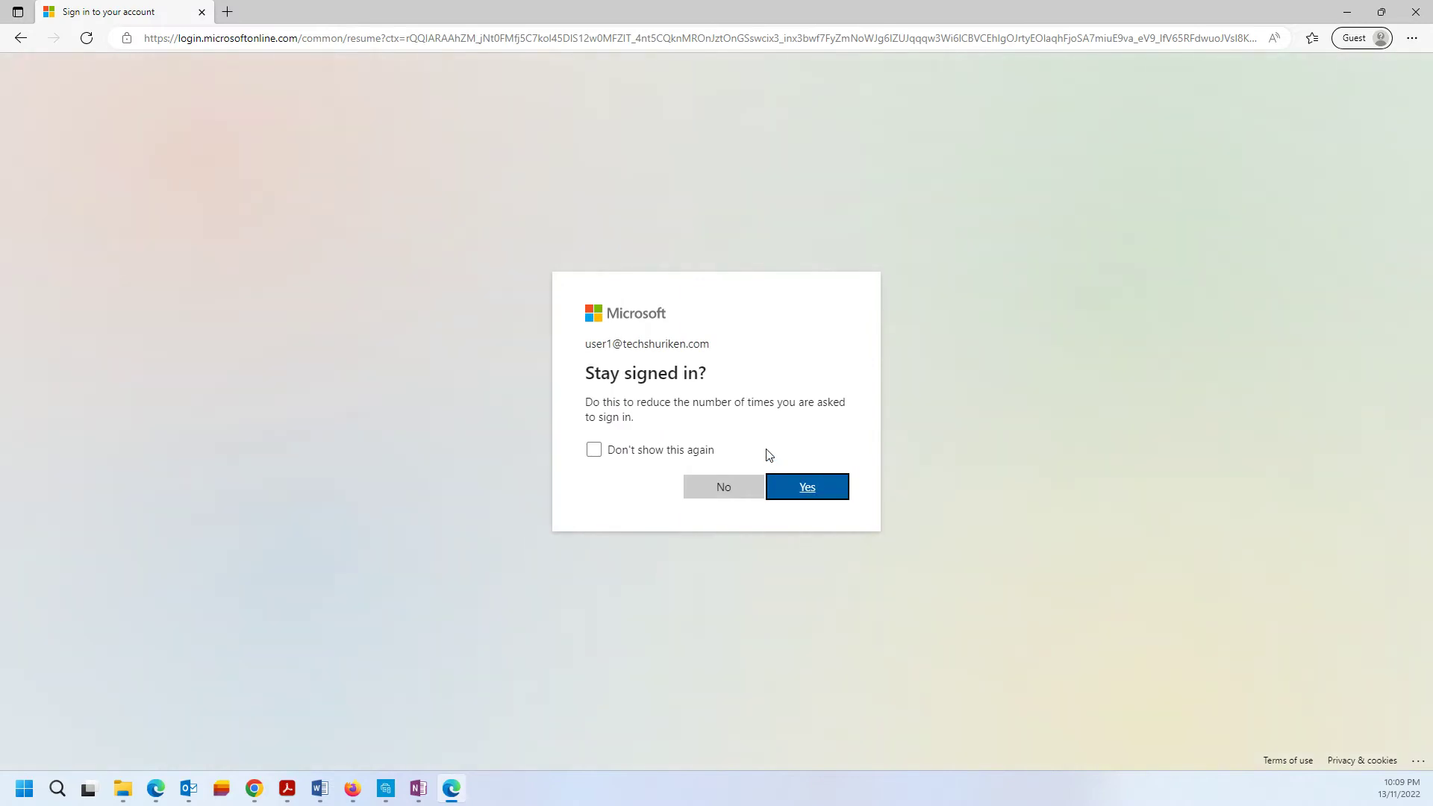
click(787, 485)
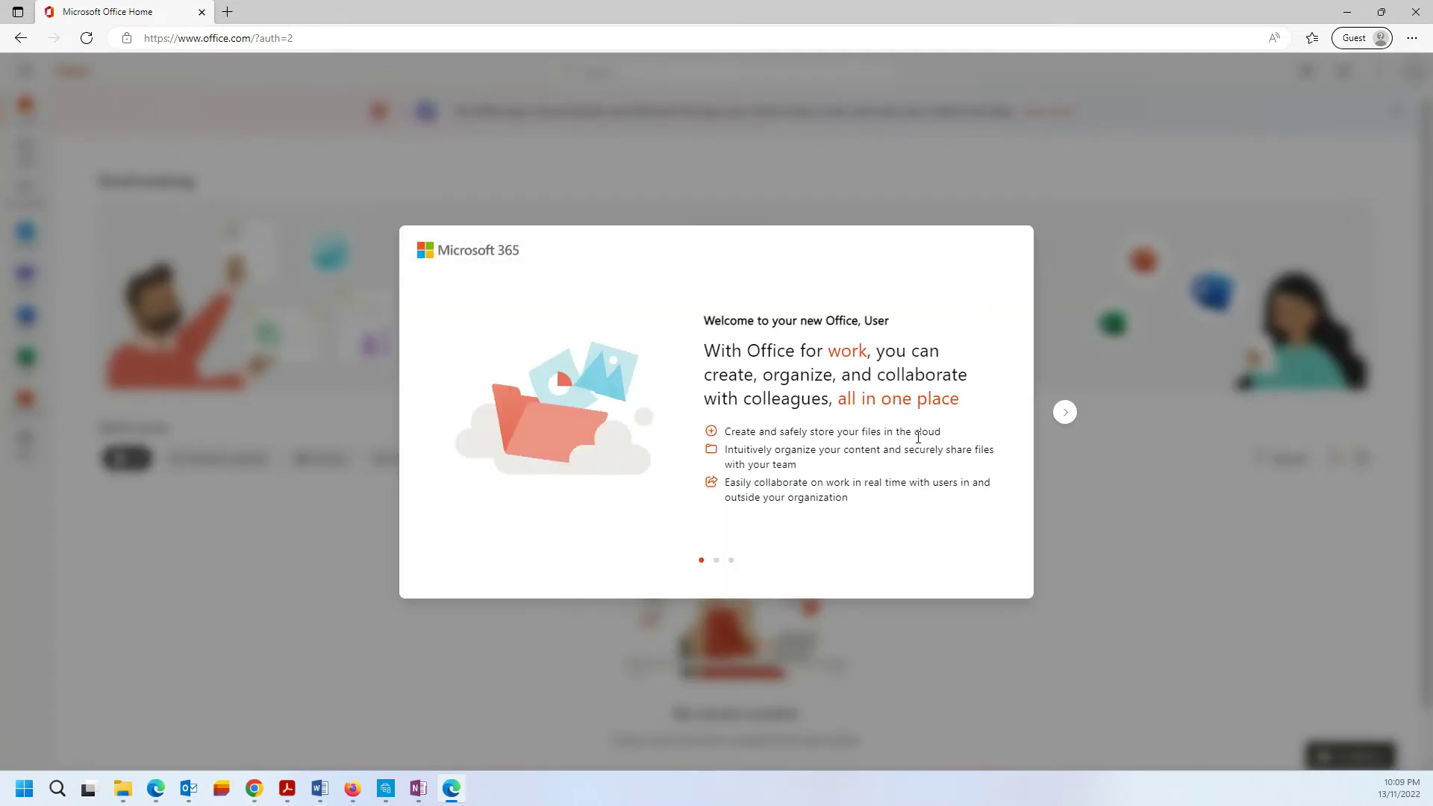
Finish the Office welcome tour and open Outlook, skipping account protection setup.
click(1066, 413)
click(1066, 413)
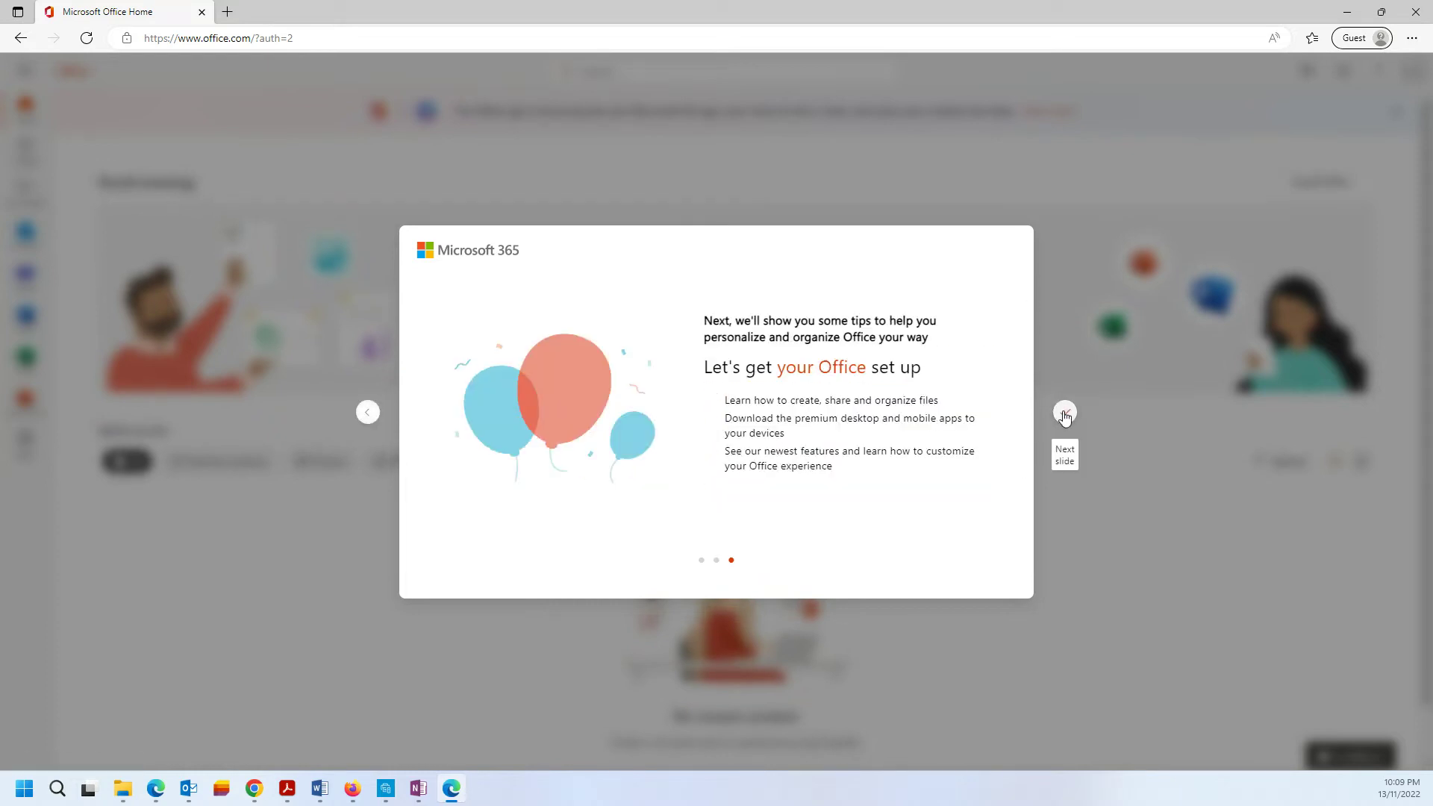
click(1066, 412)
click(26, 238)
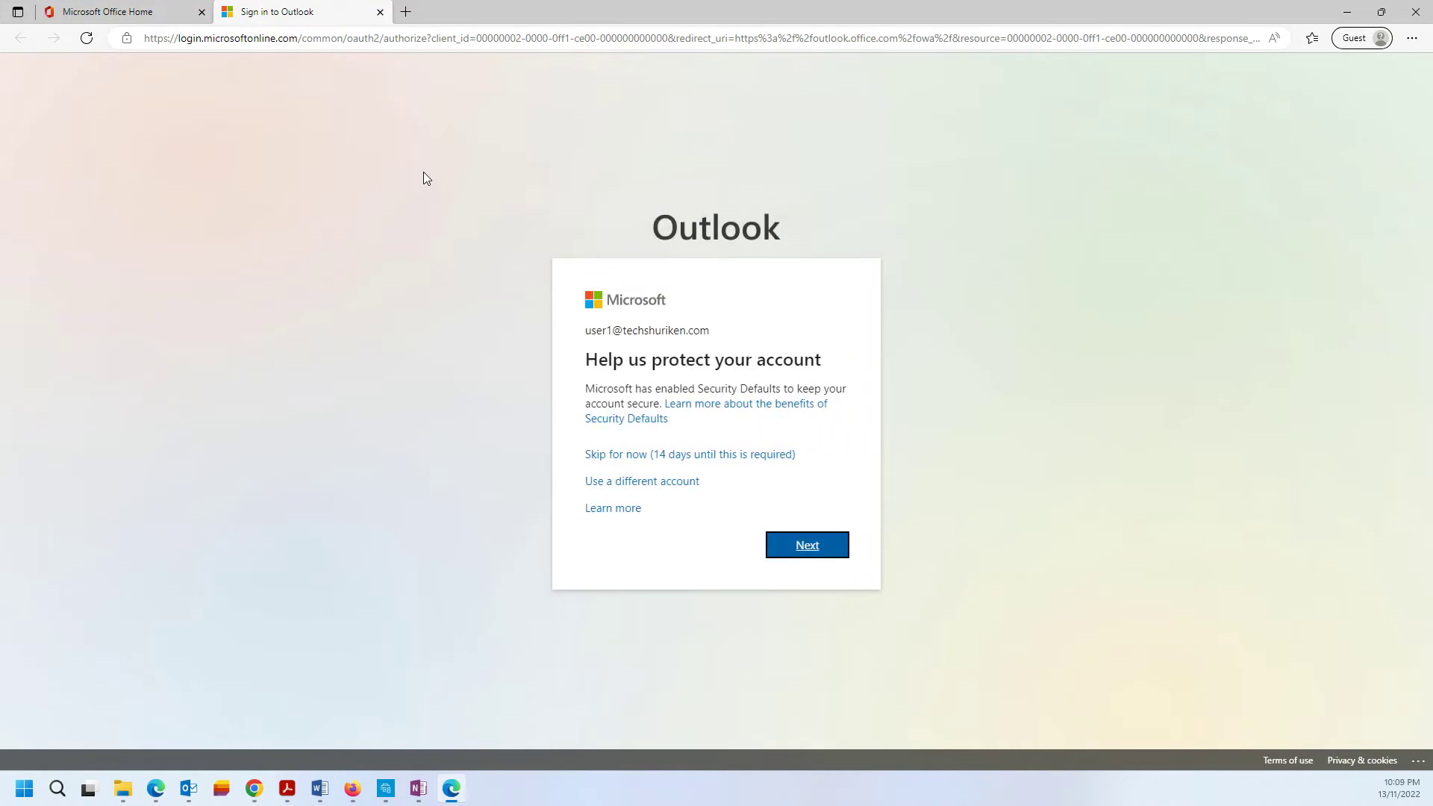
click(659, 456)
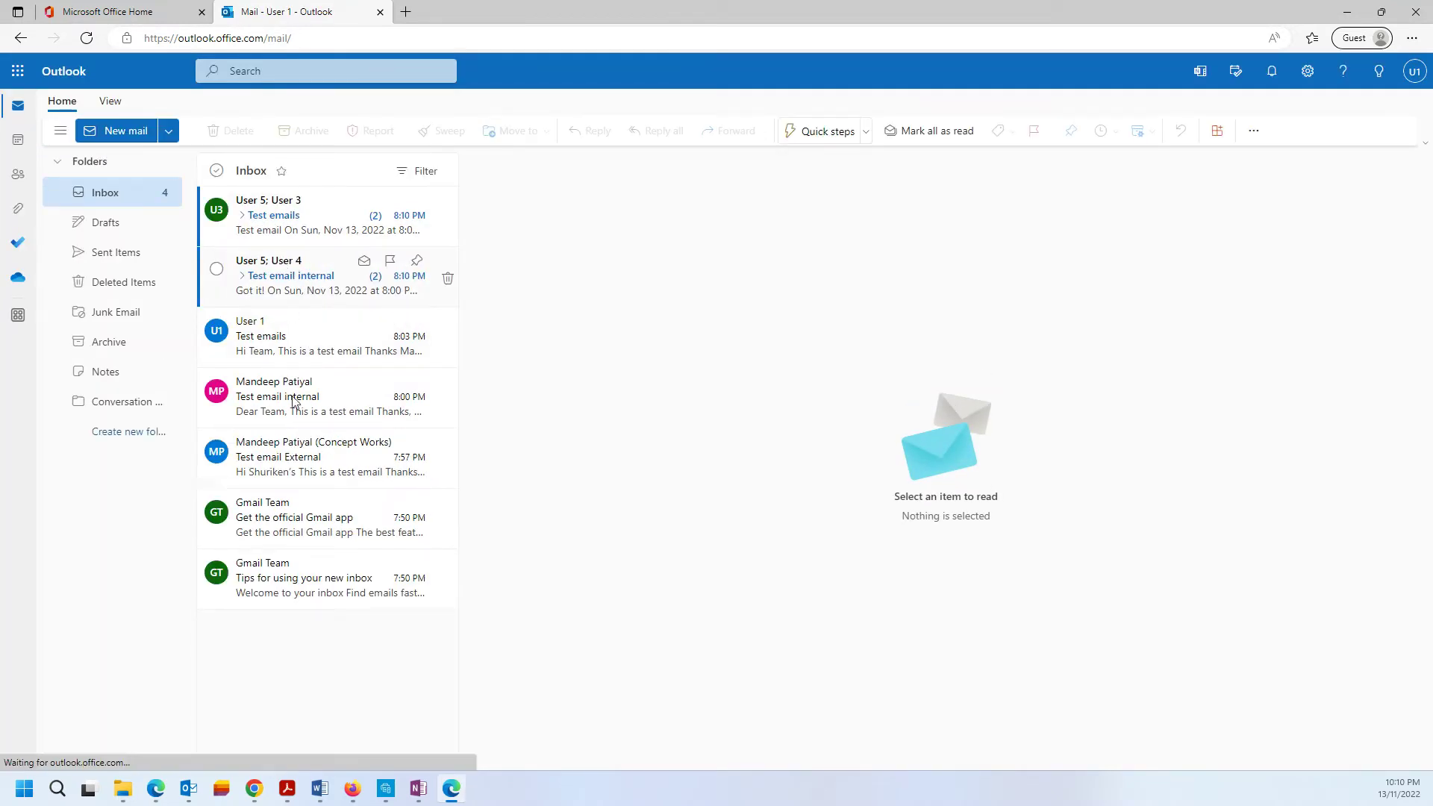
Read the Test emails and Test email internal conversations, then bring up the Google Admin list.
click(305, 224)
click(291, 273)
click(291, 224)
click(281, 261)
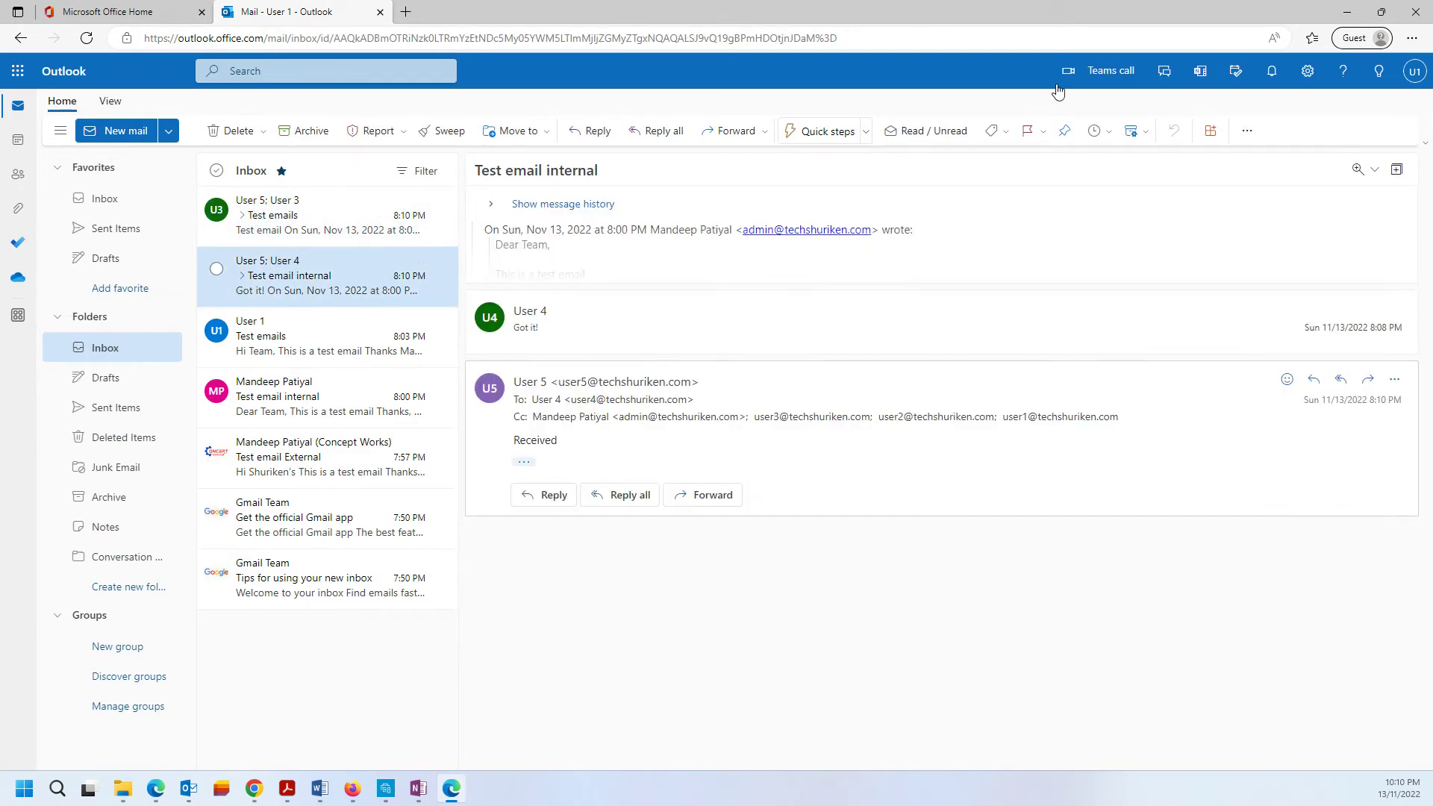
click(352, 788)
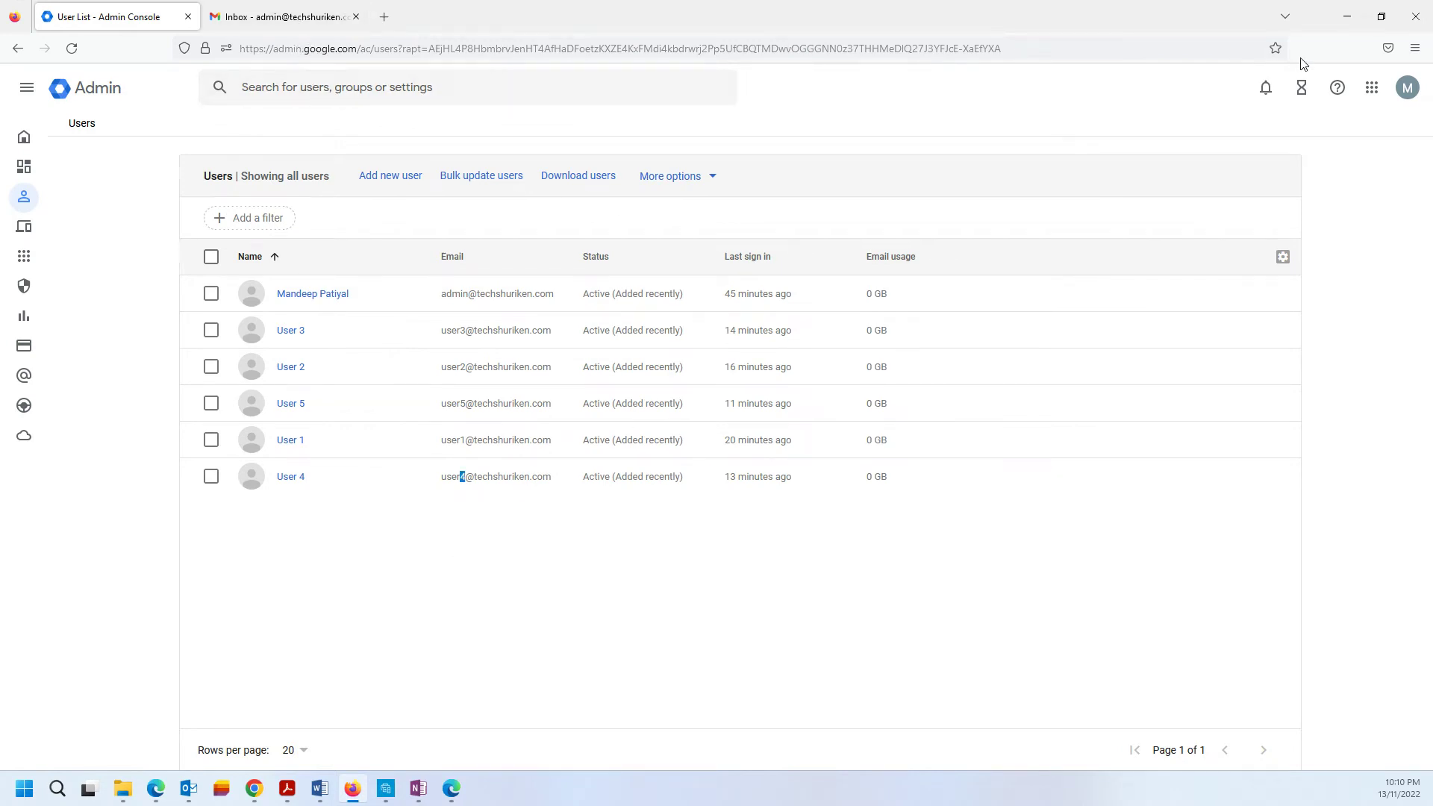
Open Gmail in a new Firefox private window.
click(1415, 48)
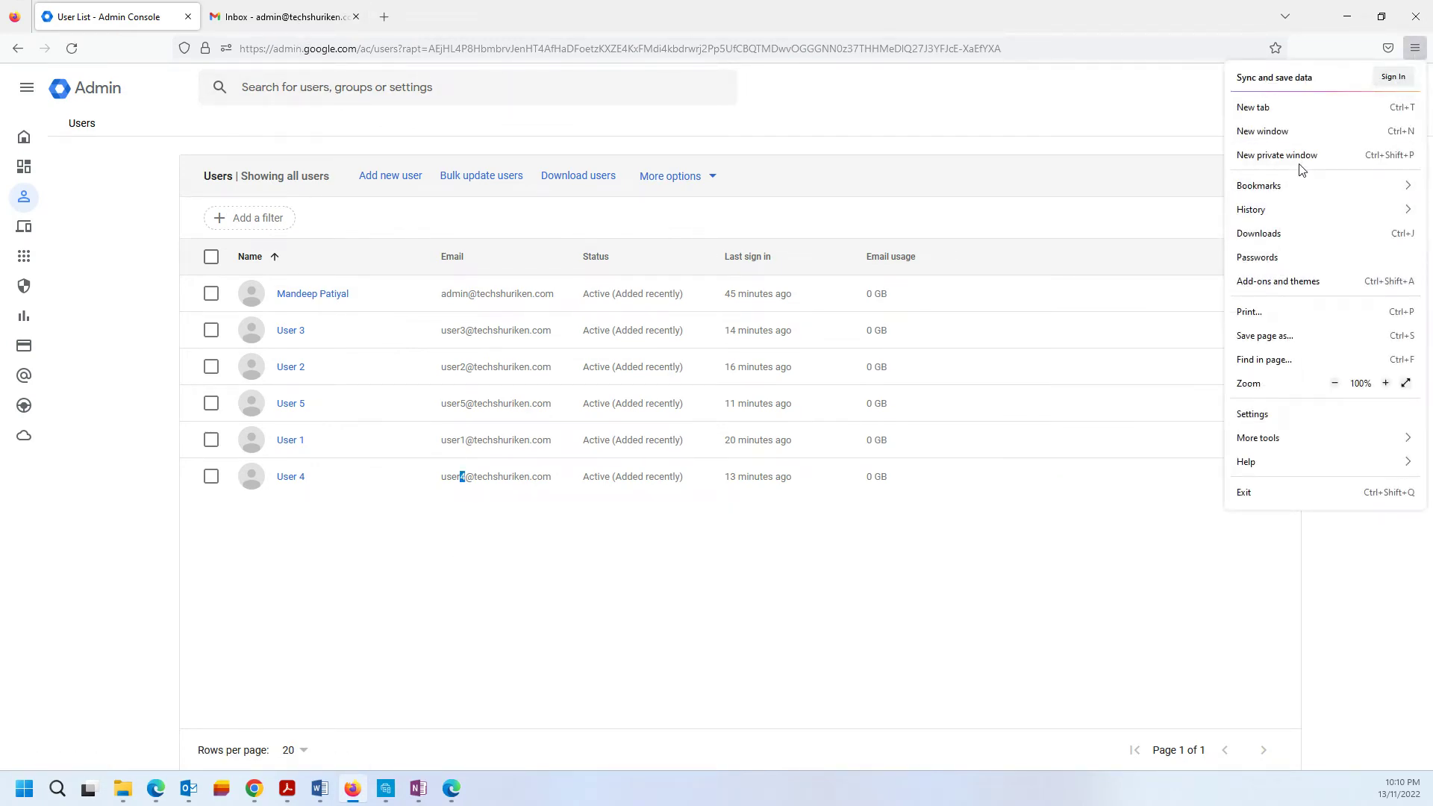
click(1256, 163)
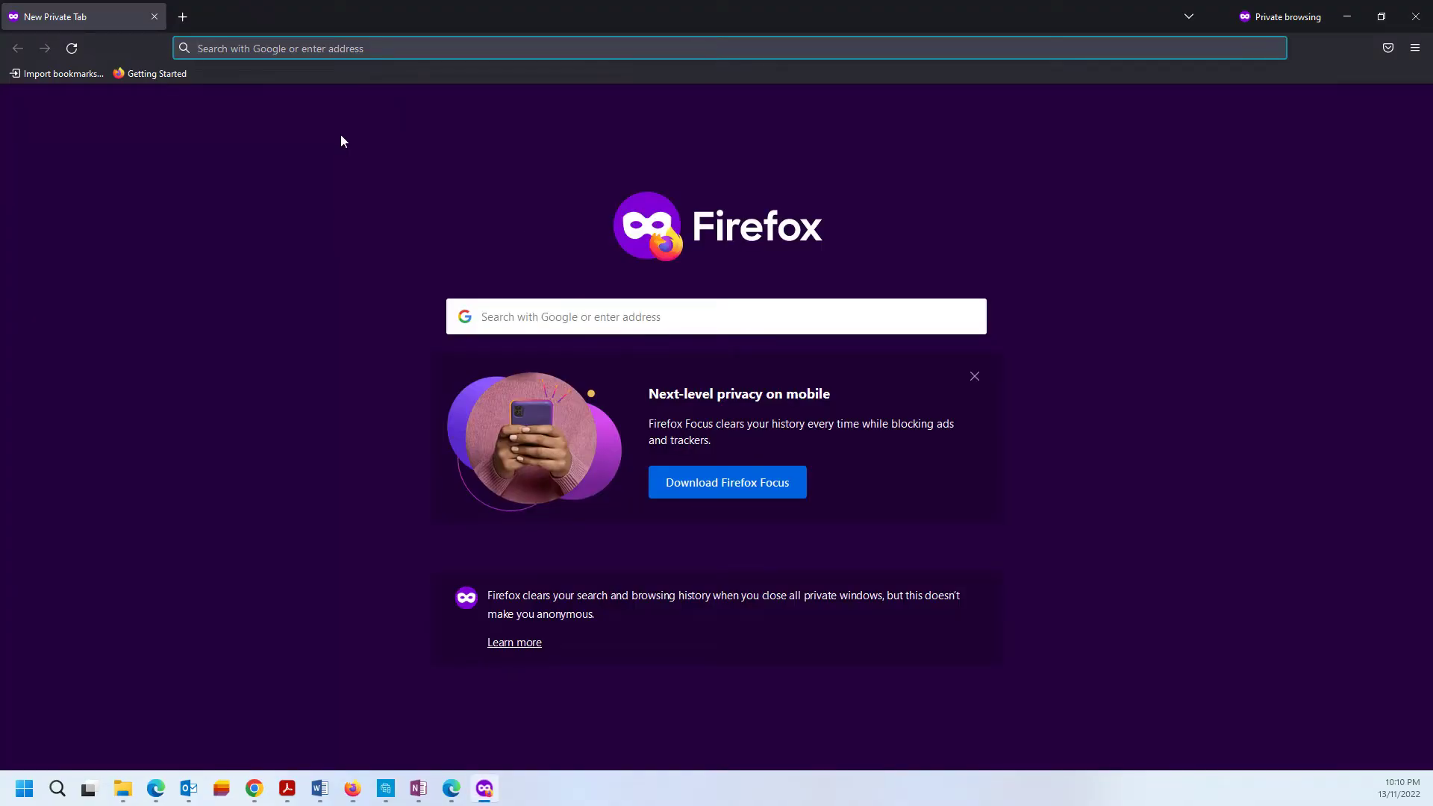
text(gmail)
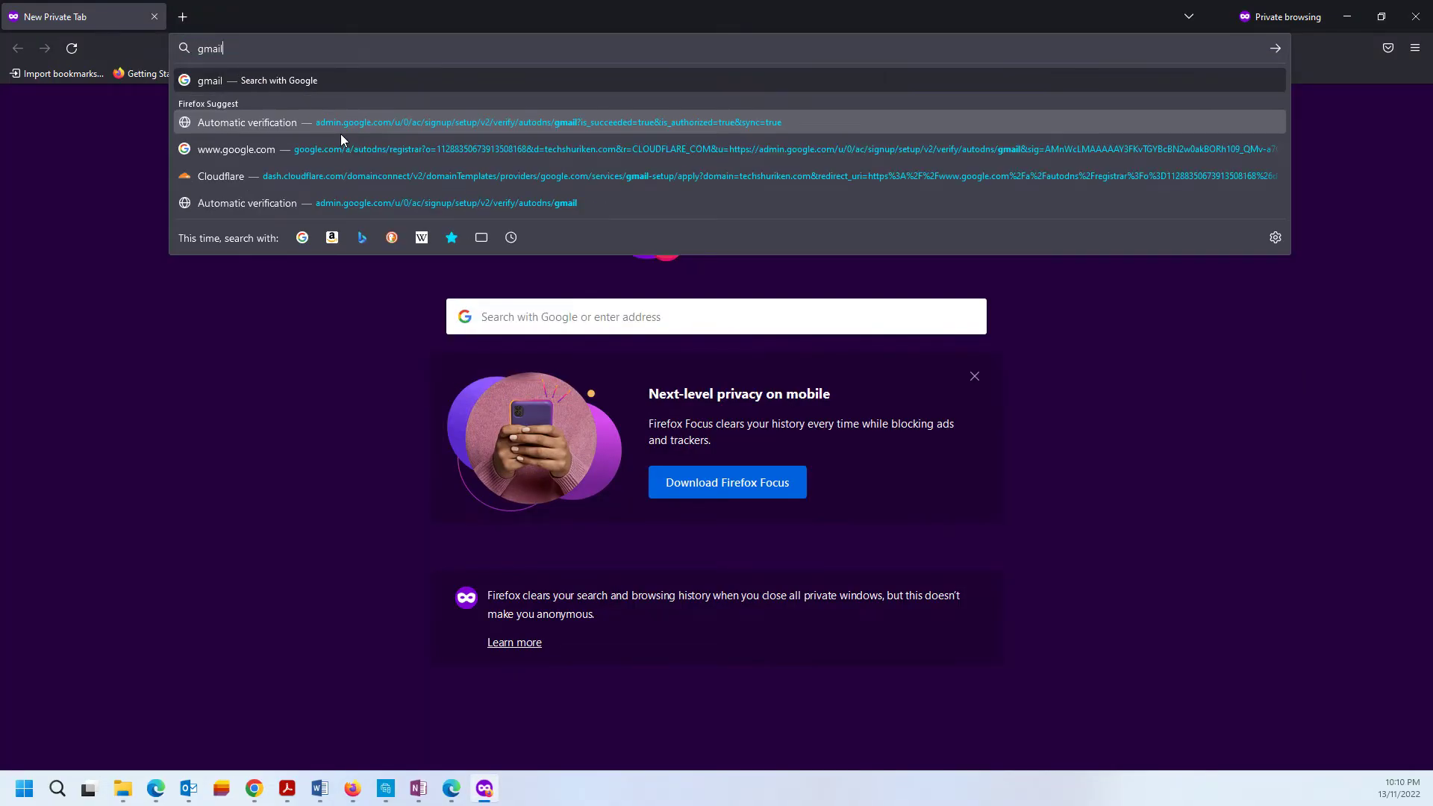
key(ctrl+Return)
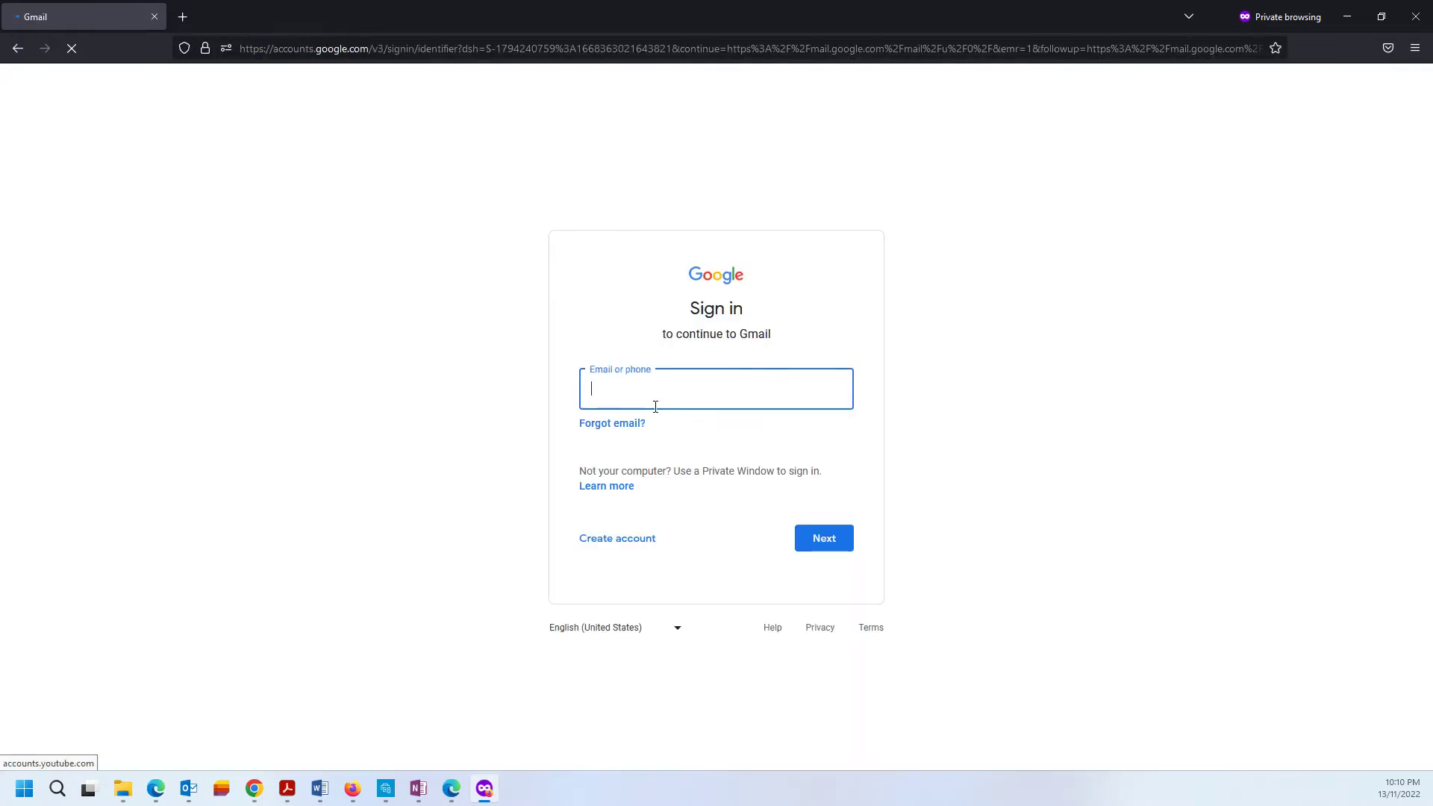
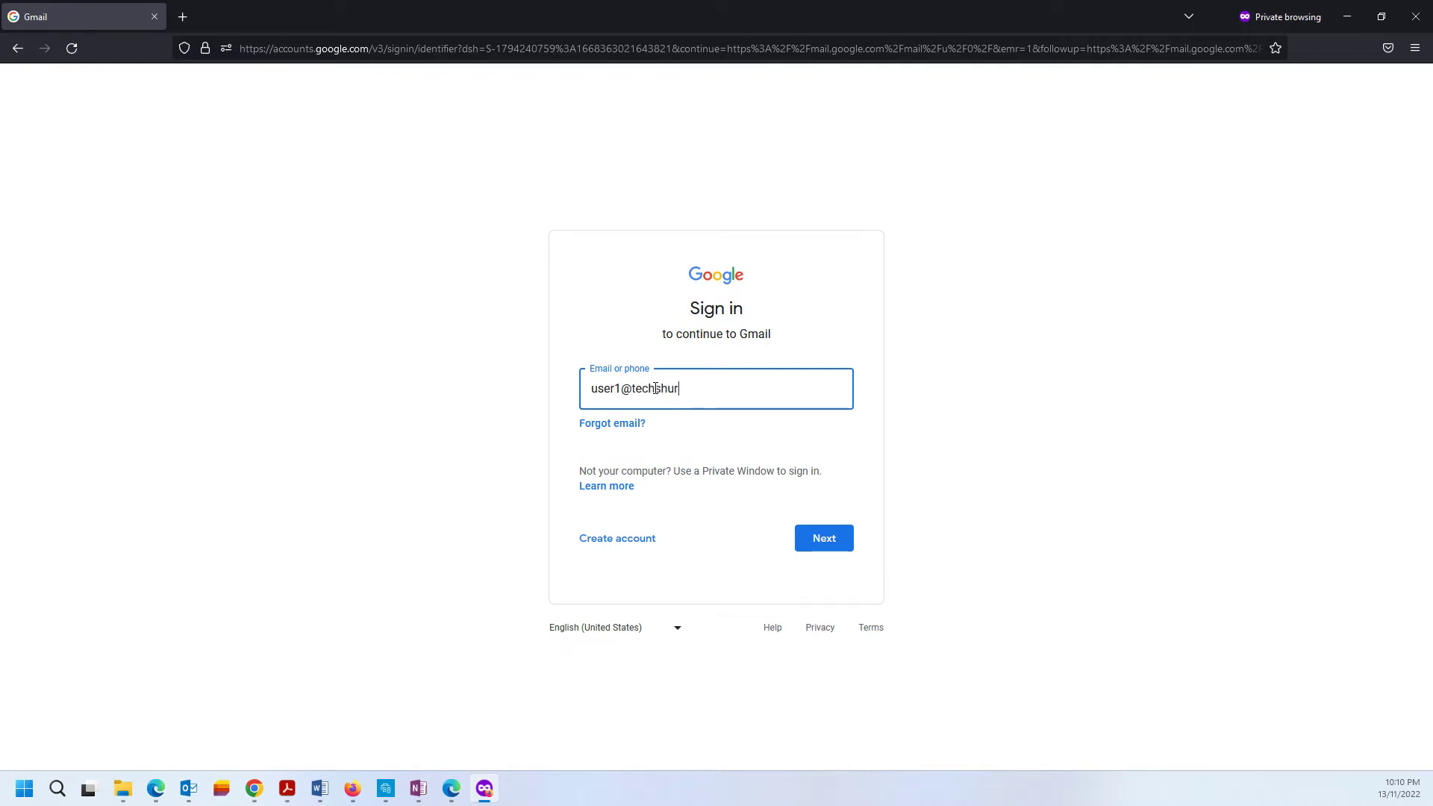
Begin typing user1's address in the Email or phone field.
click(1348, 16)
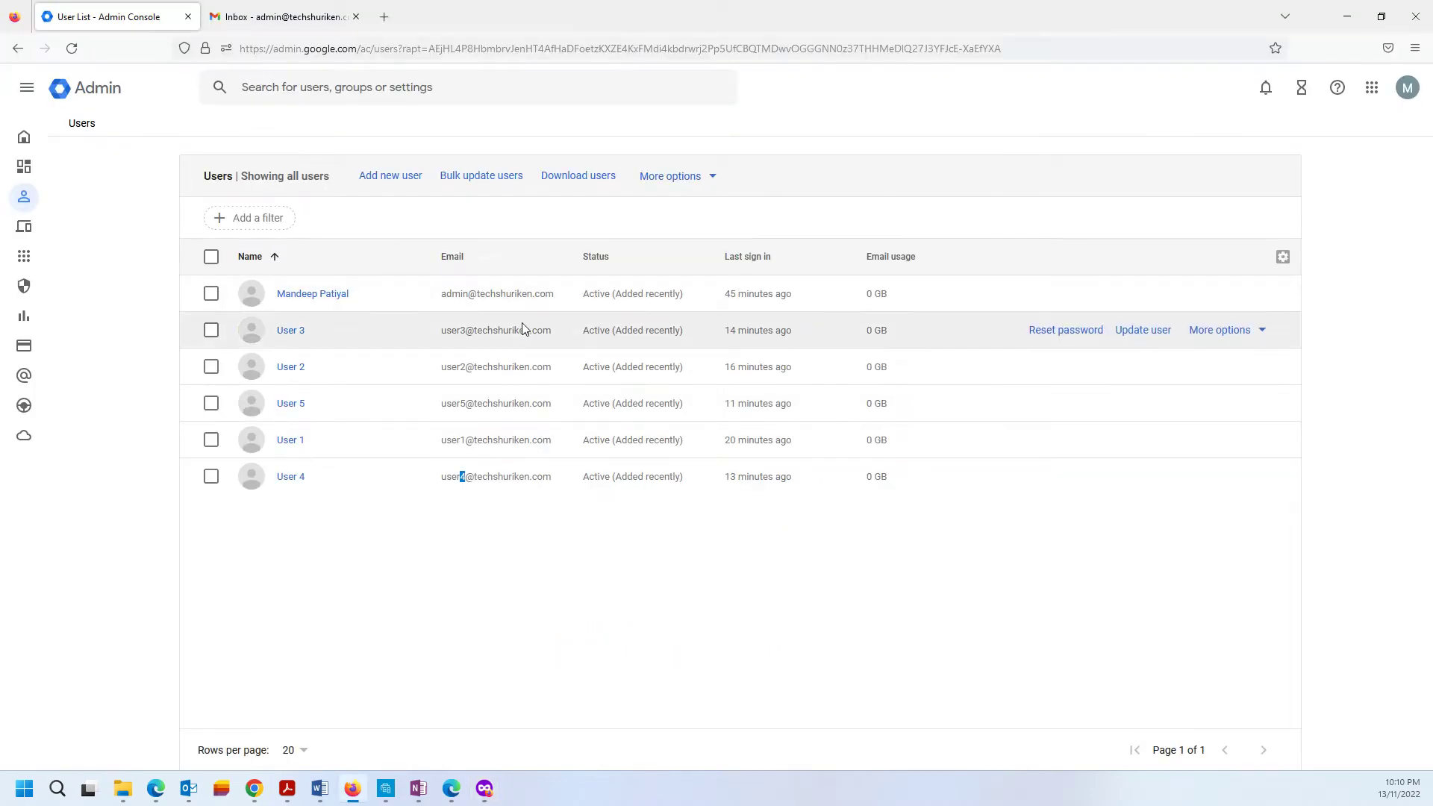
key(alt+Tab)
Complete user1's Gmail address and enter the account password to reach the five-message inbox.
text(k)
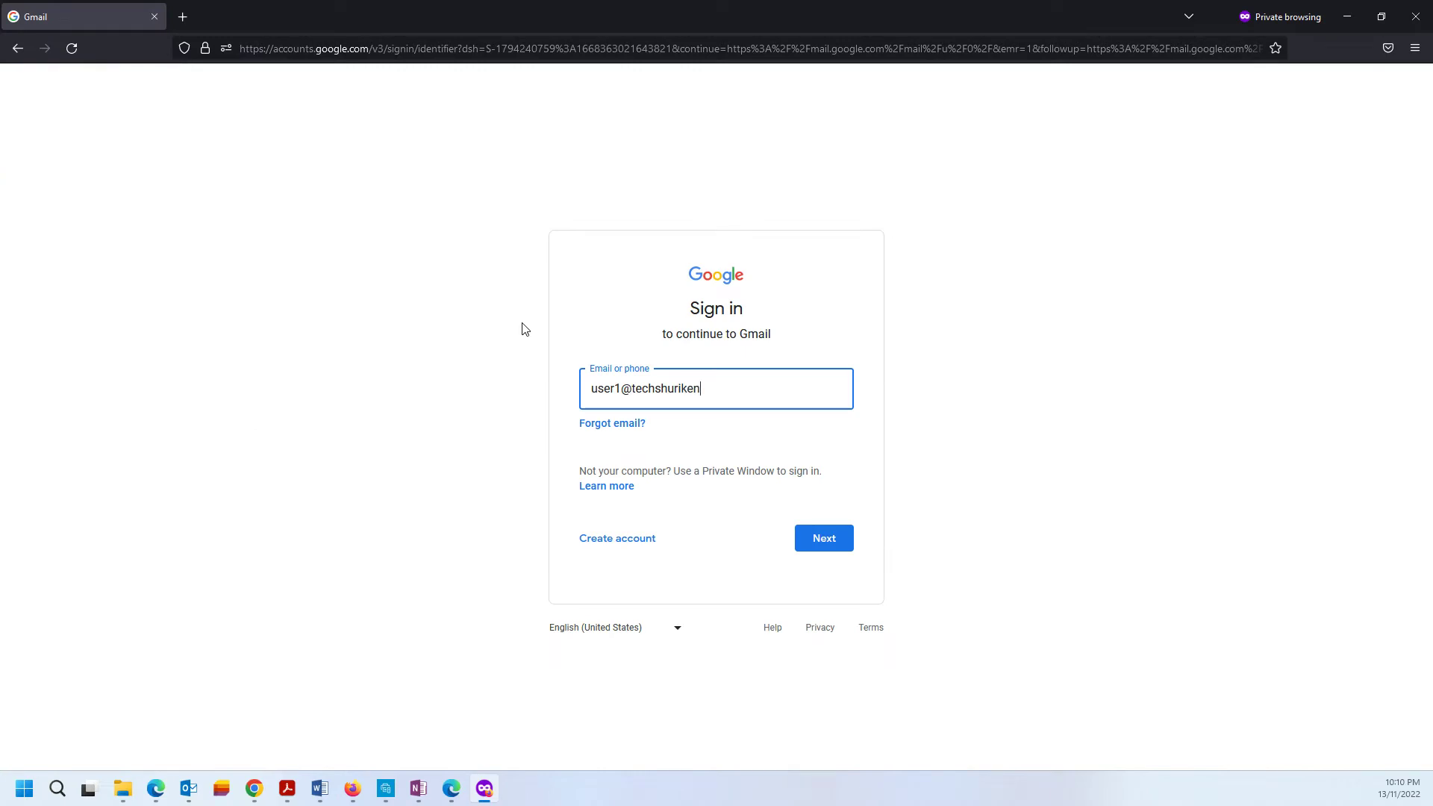
text(m)
key(Return)
text(•••)
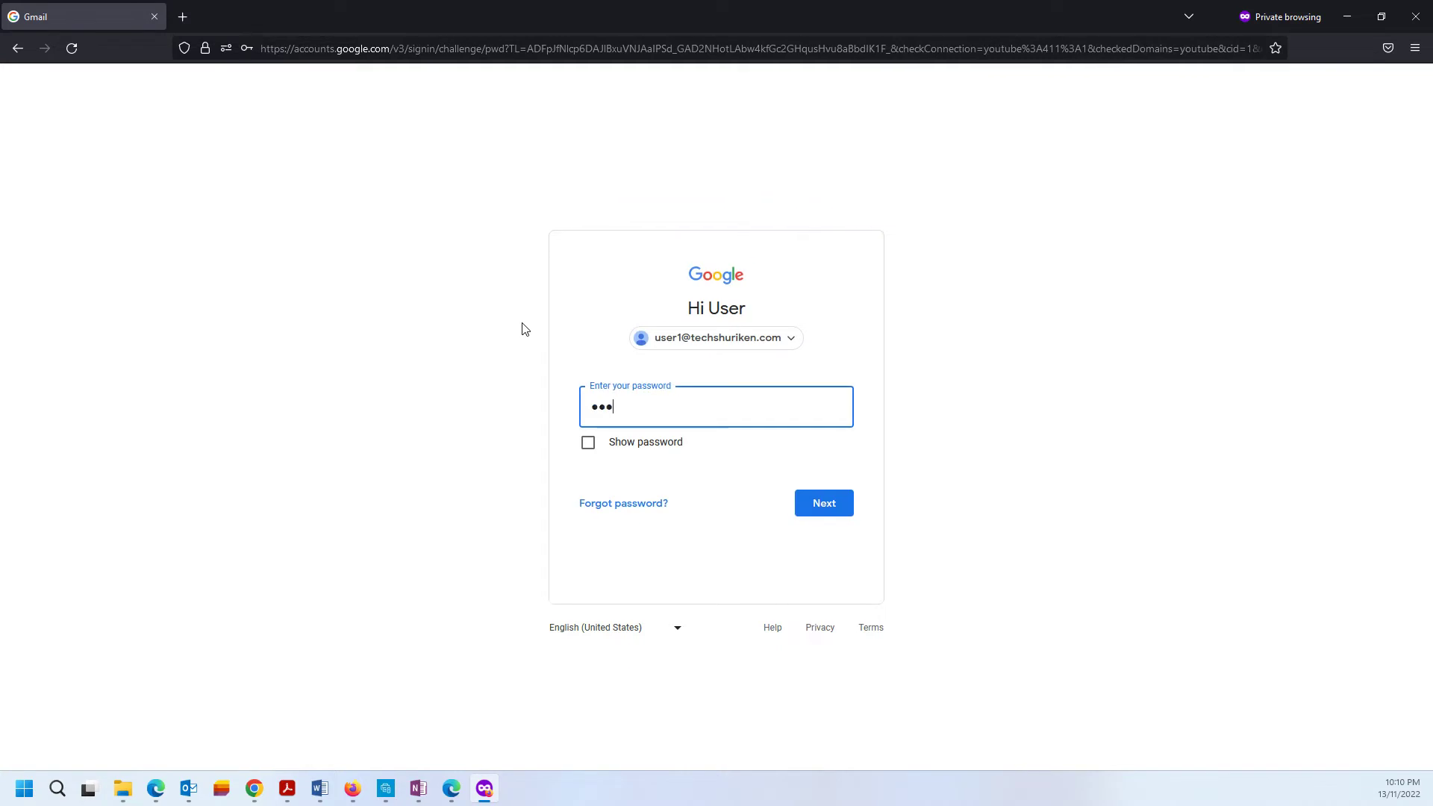
text(••••••••)
key(Return)
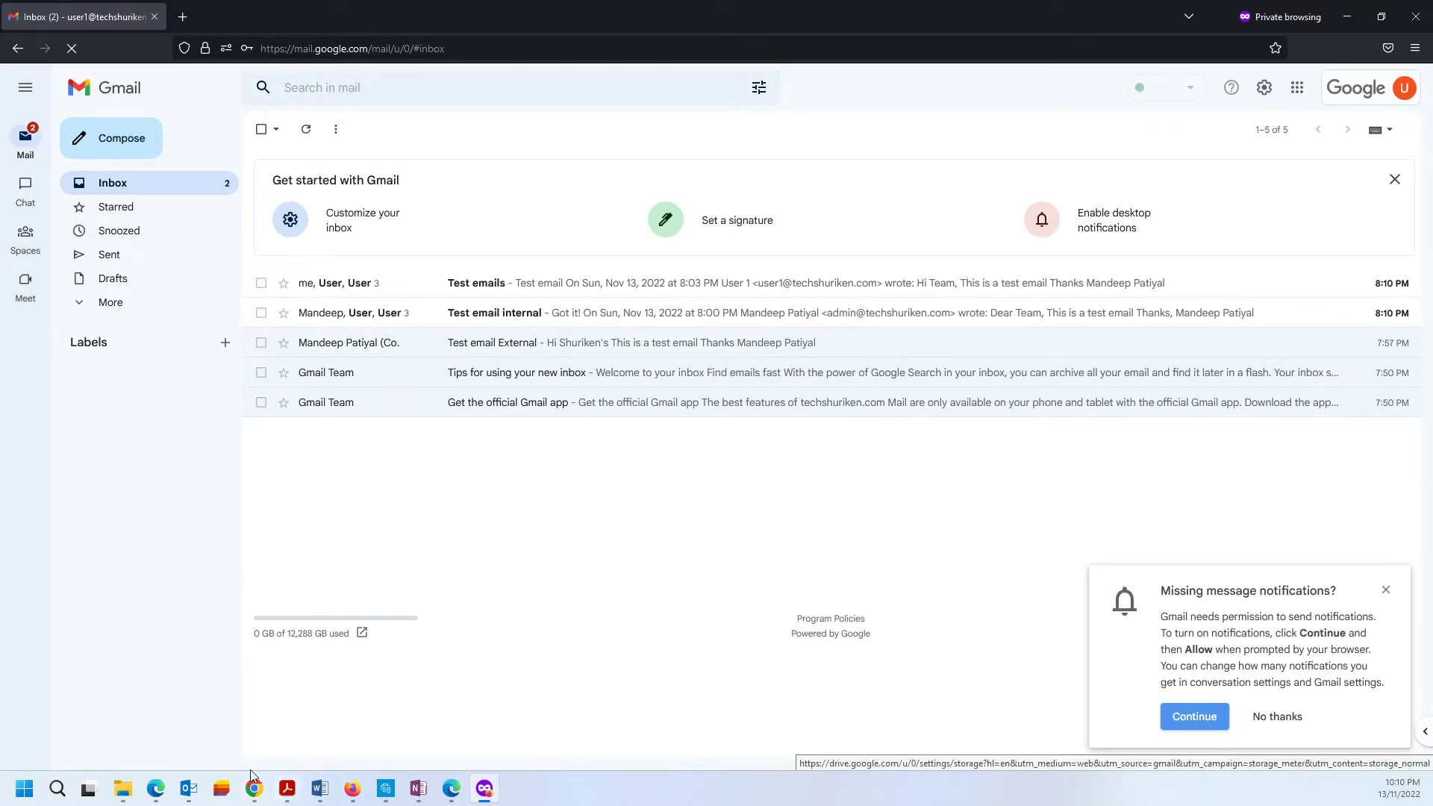
Switch to the Outlook mailbox and dismiss its ribbon layout tip.
mouse_move(155, 795)
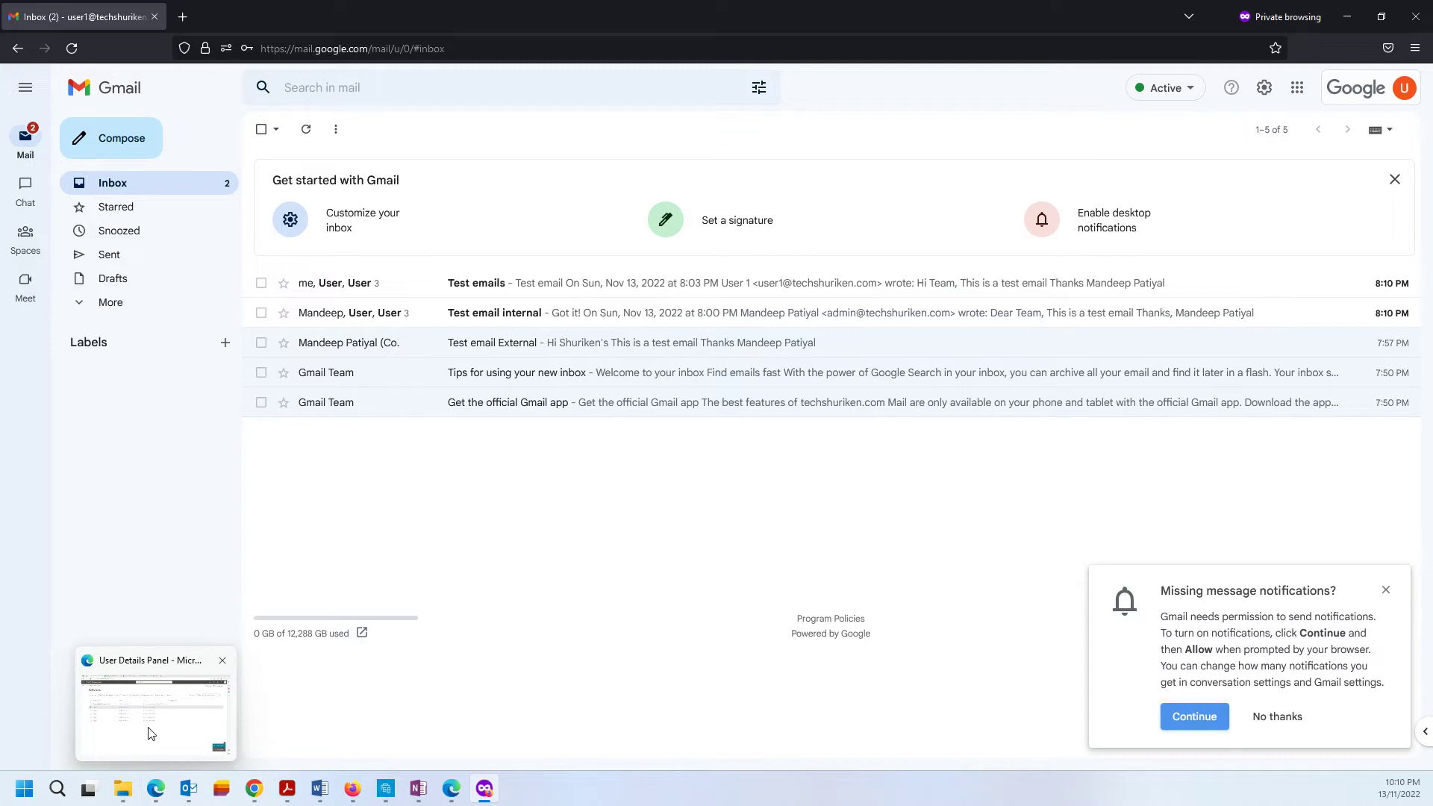
click(153, 736)
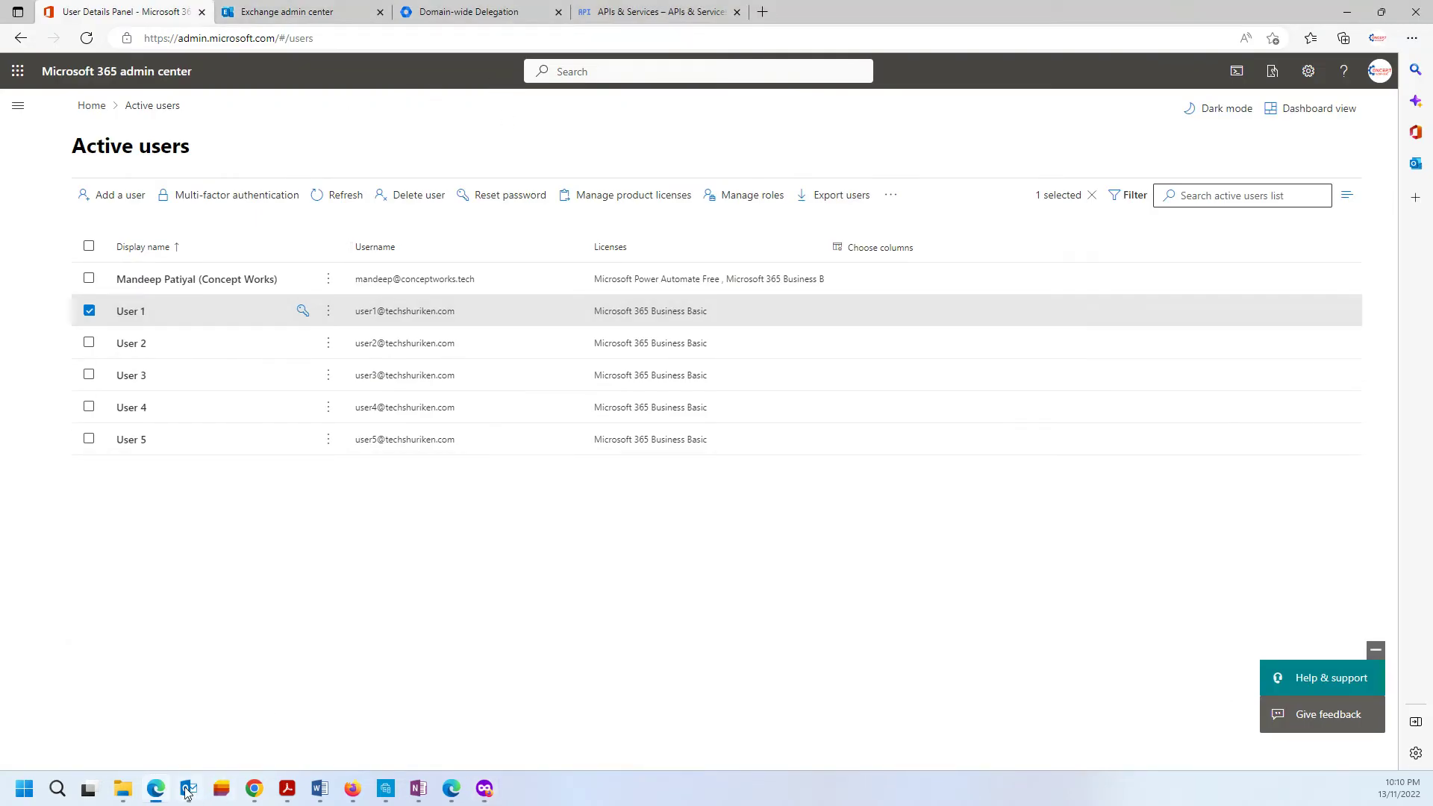
click(155, 792)
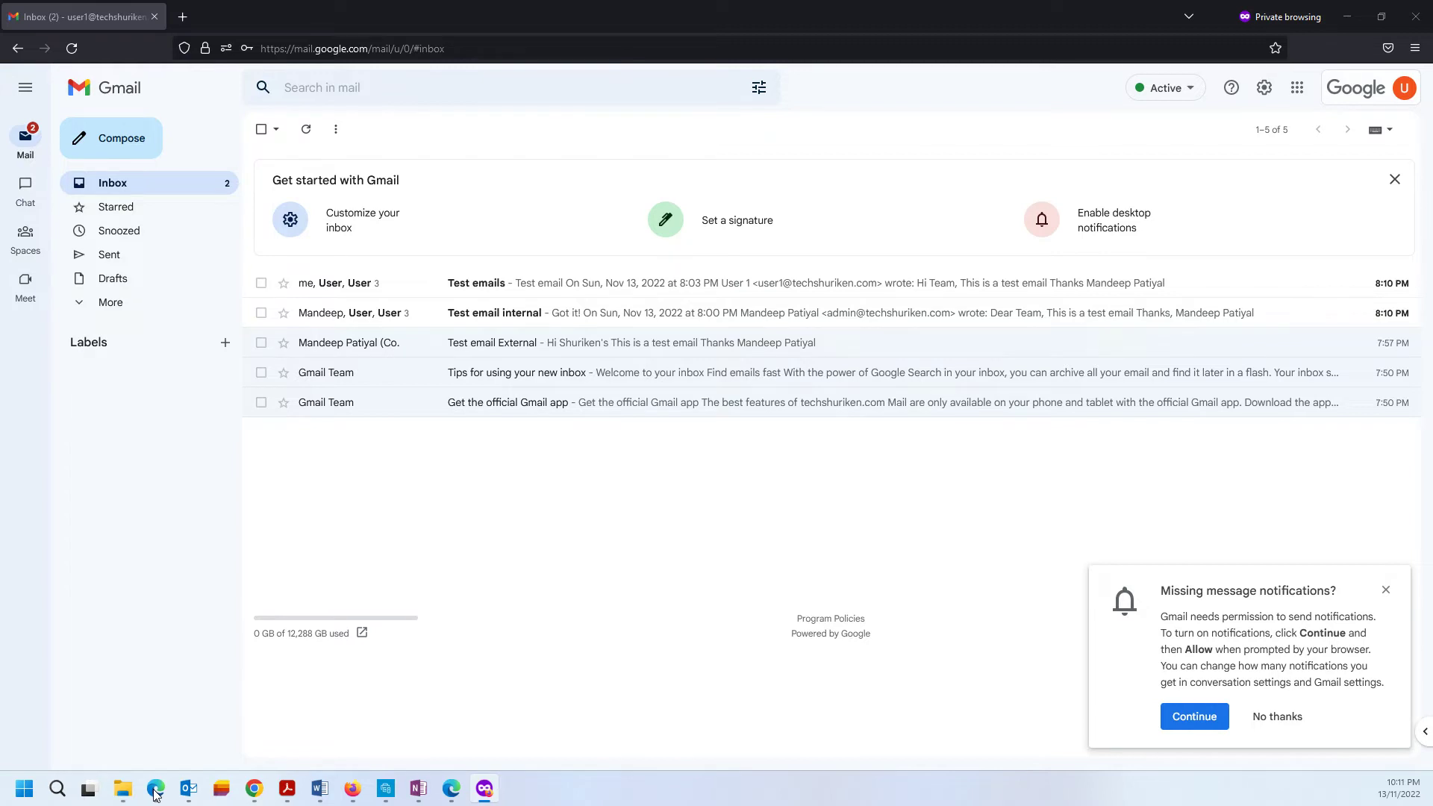
key(alt+Tab)
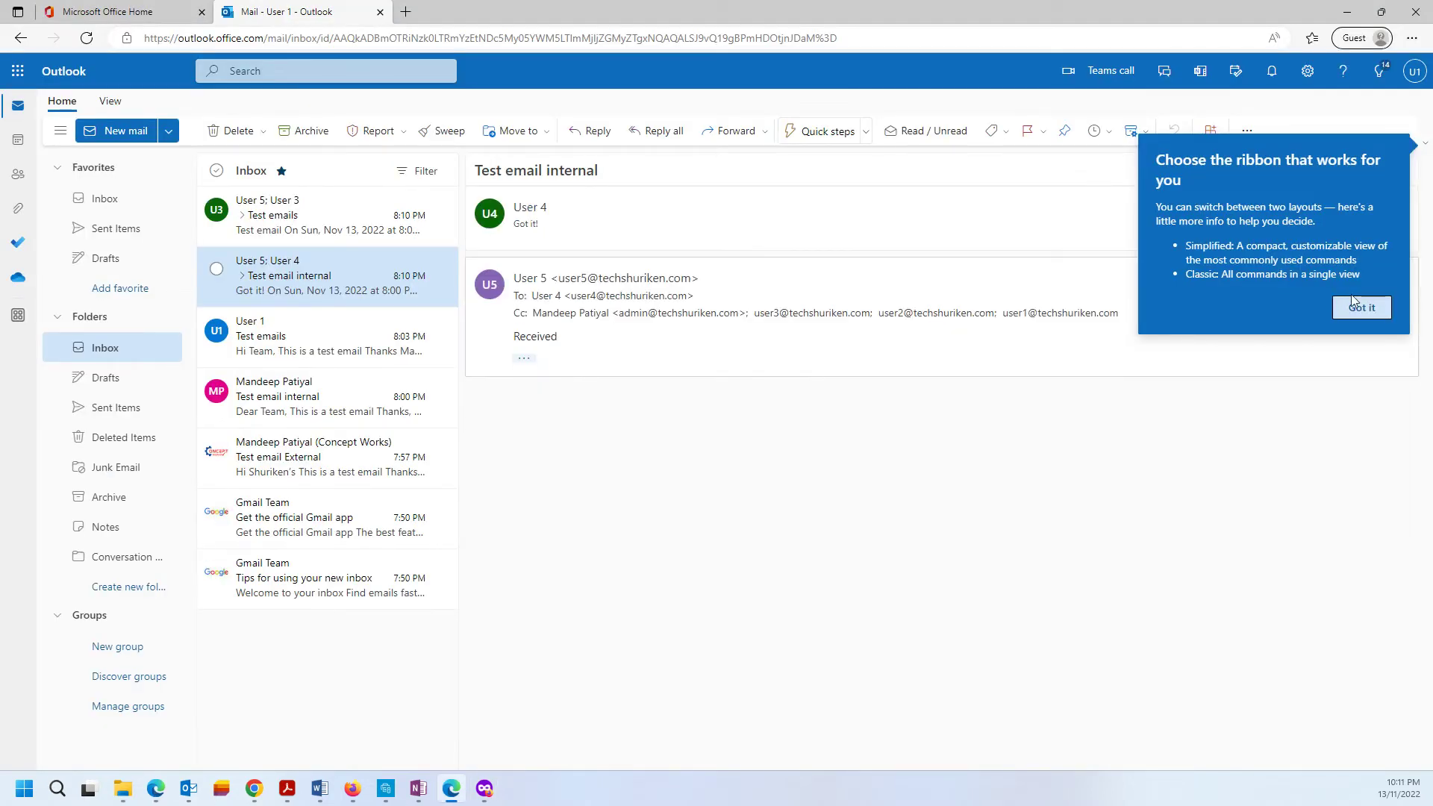
click(1361, 308)
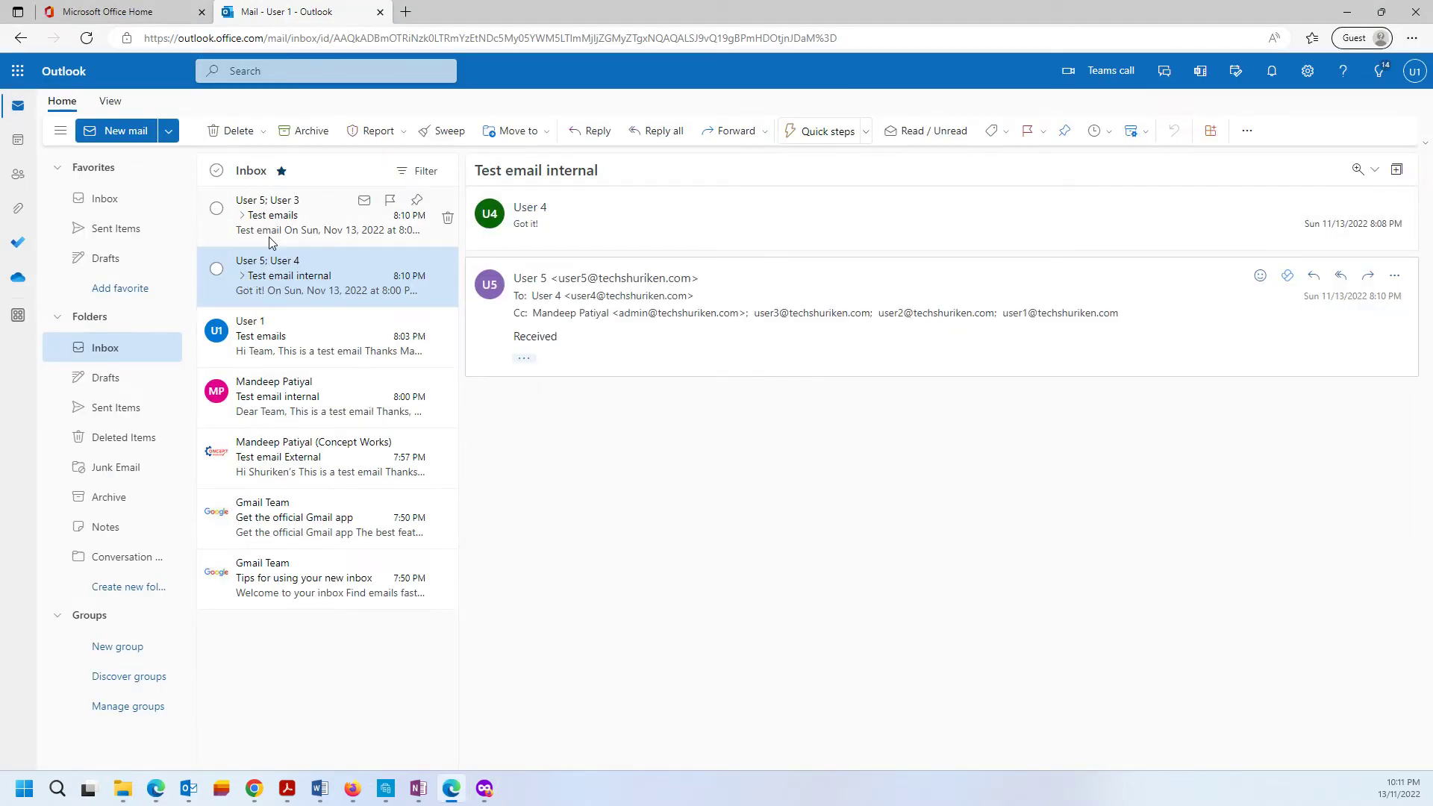
Open 'Test email internal' in Gmail, then compare it with the same thread in Outlook.
click(482, 789)
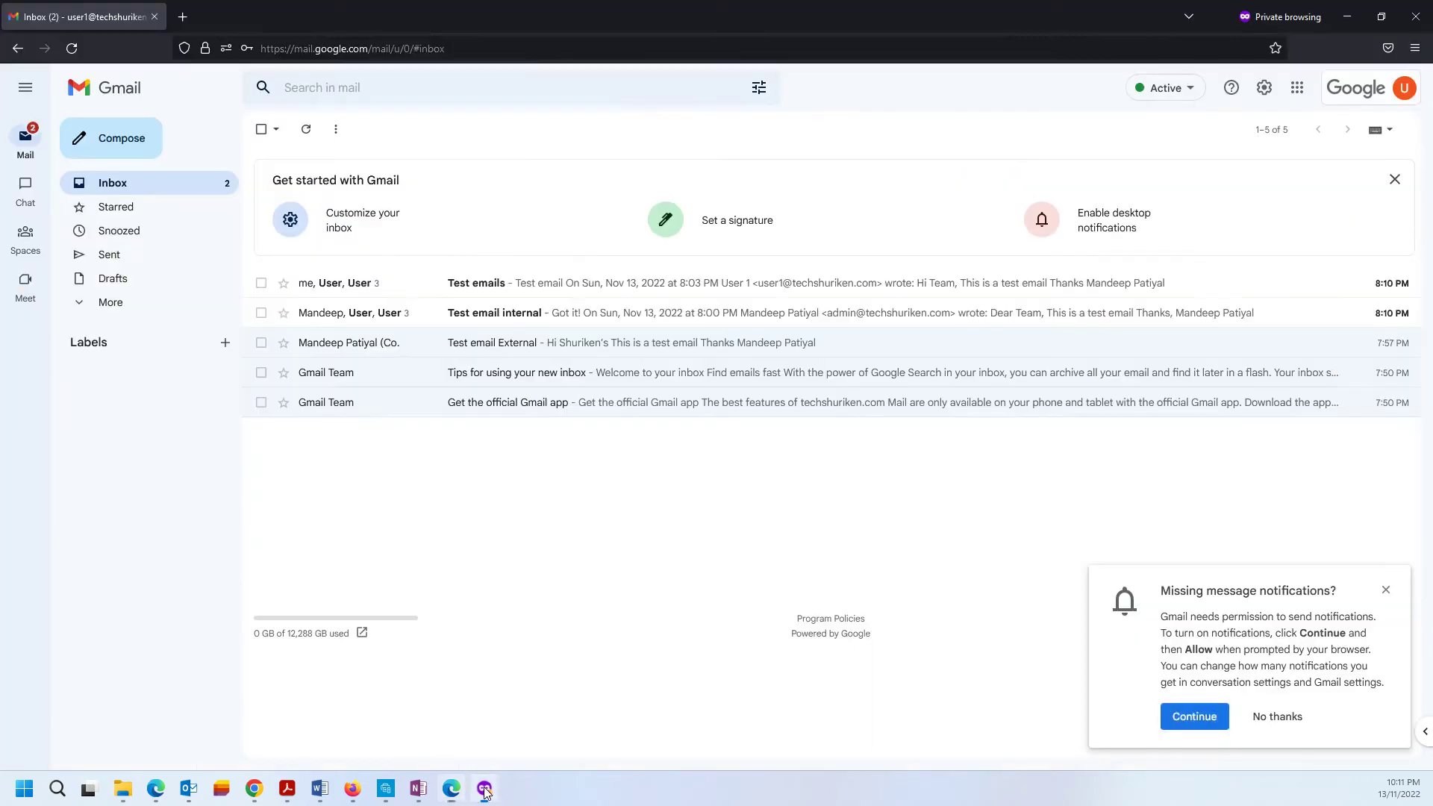
click(403, 314)
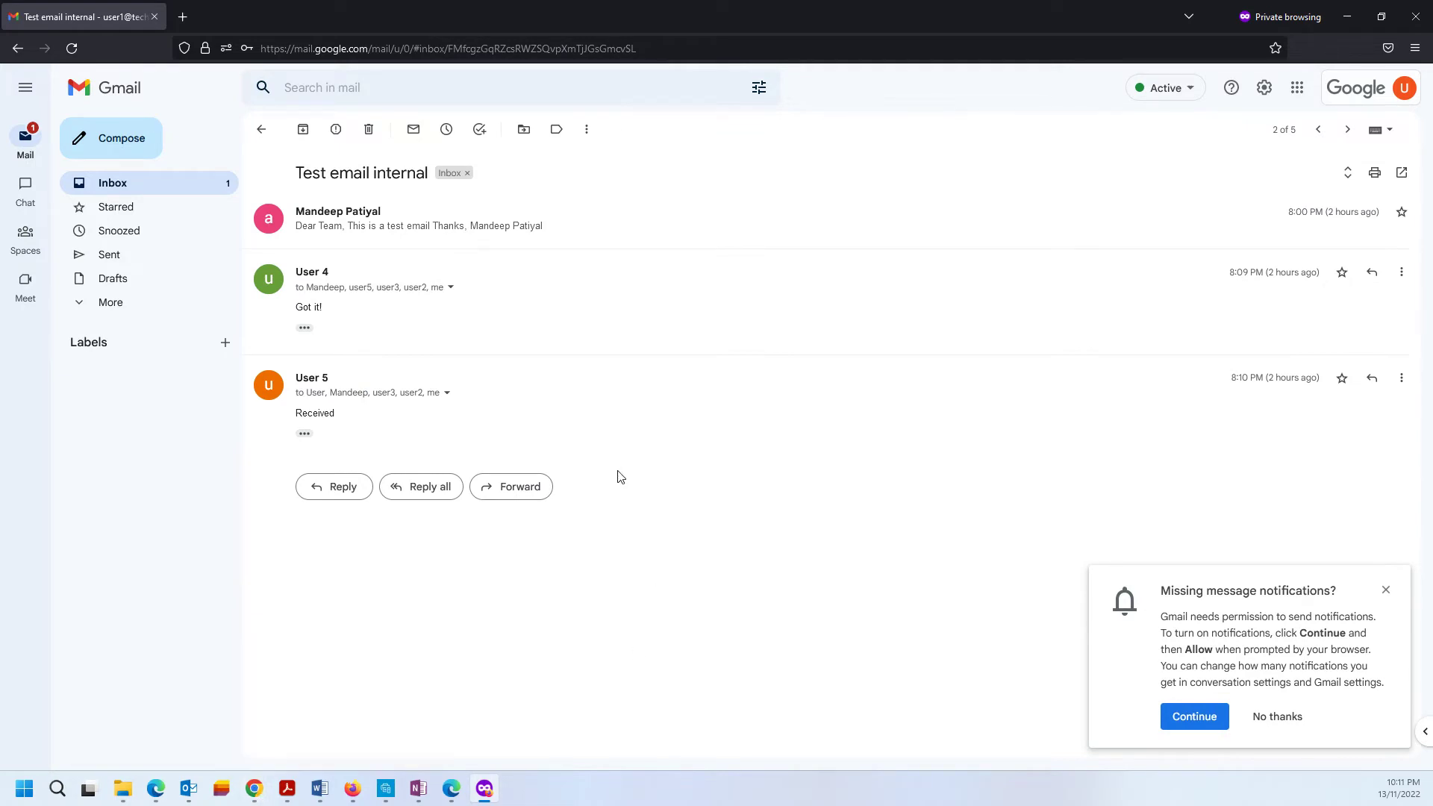
key(alt+Tab)
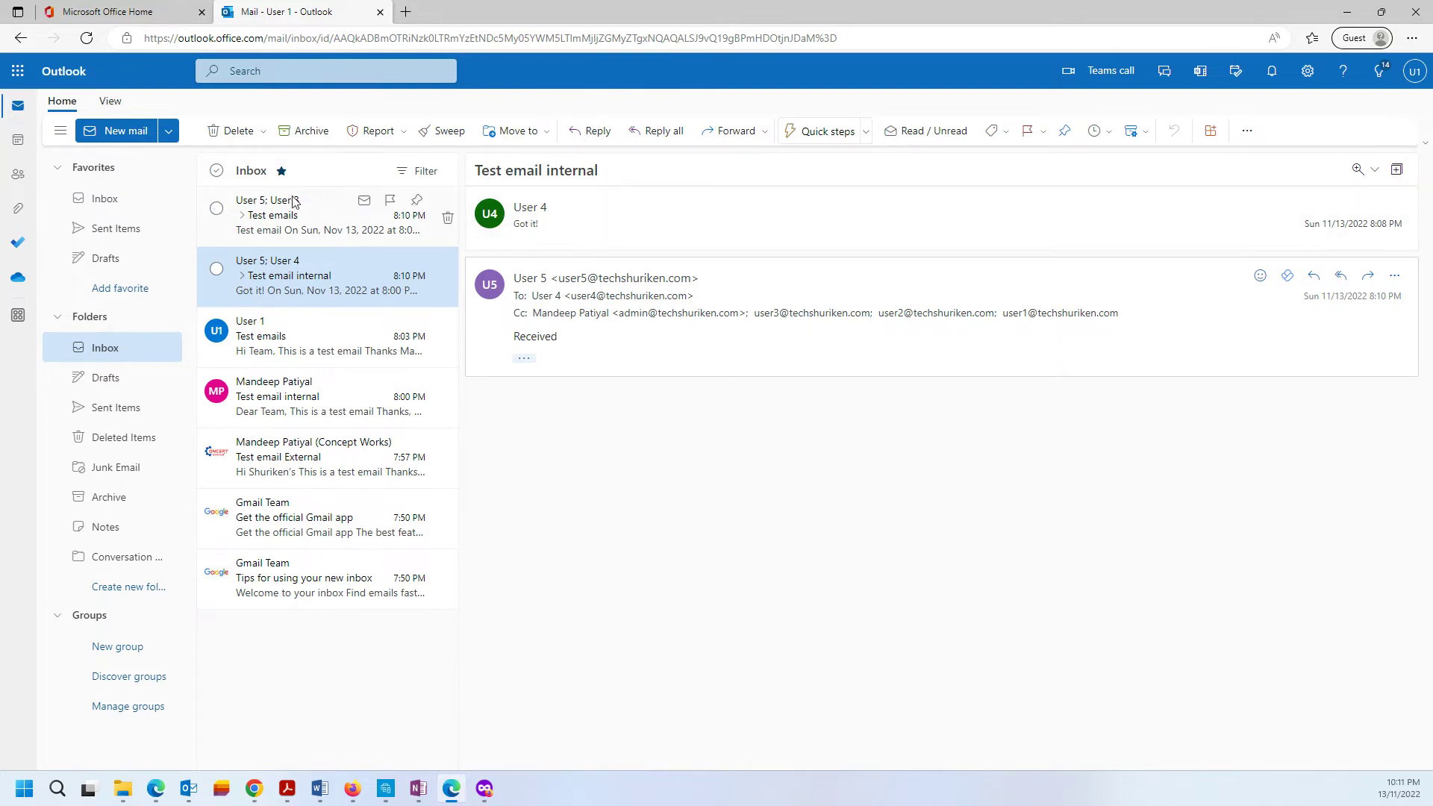
Sign User 1 out of Outlook on the web and close the Office browser window.
click(1411, 75)
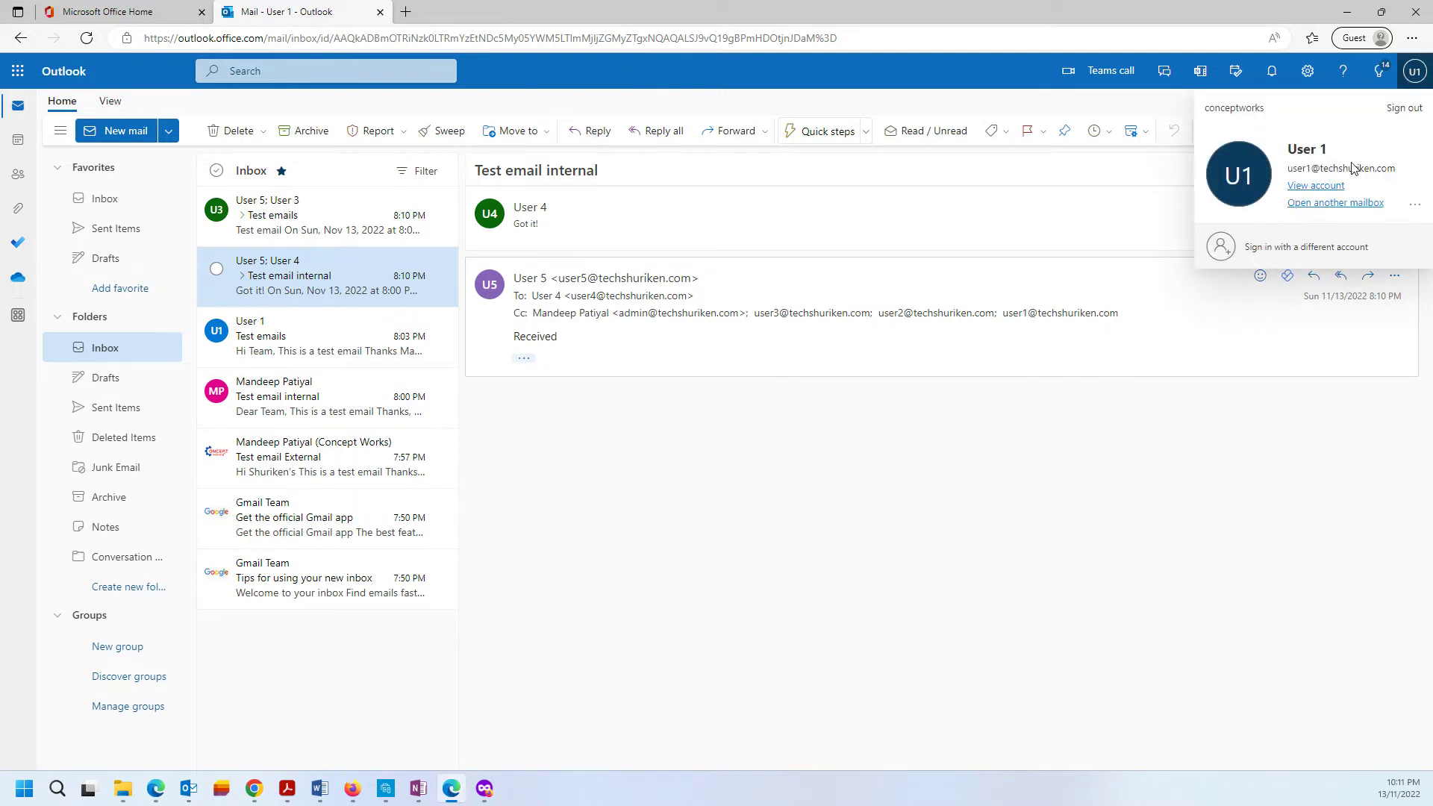
click(1402, 109)
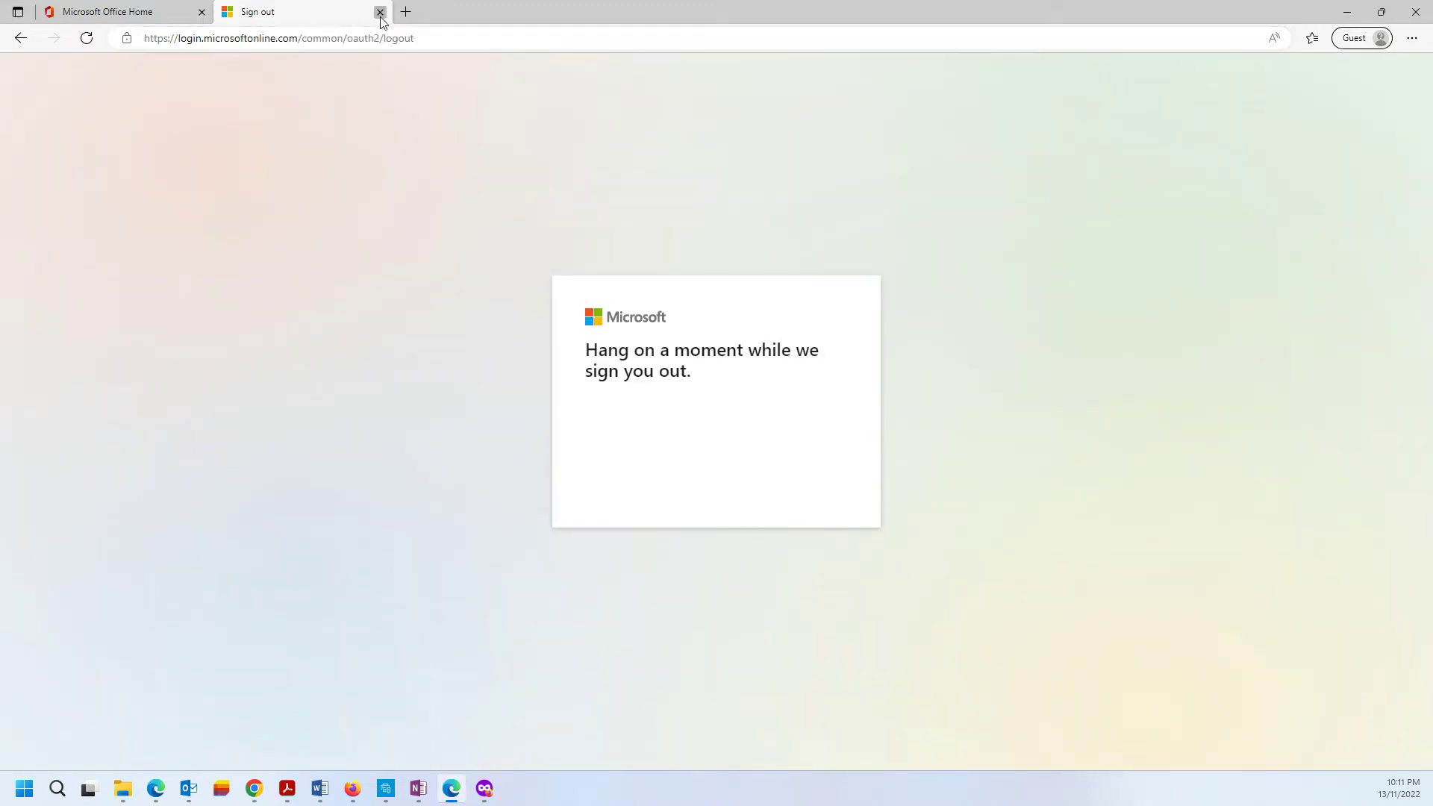
click(380, 11)
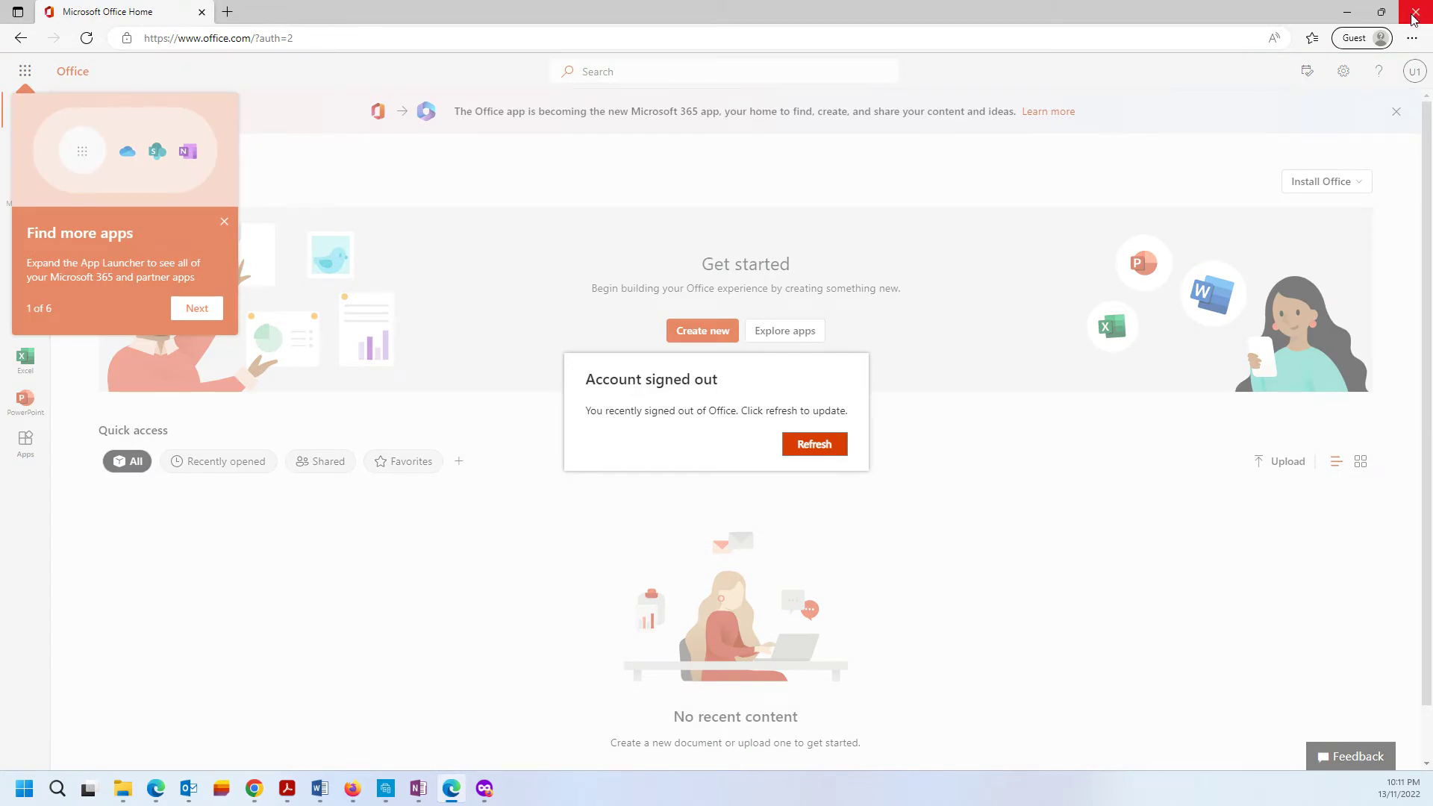
click(1414, 15)
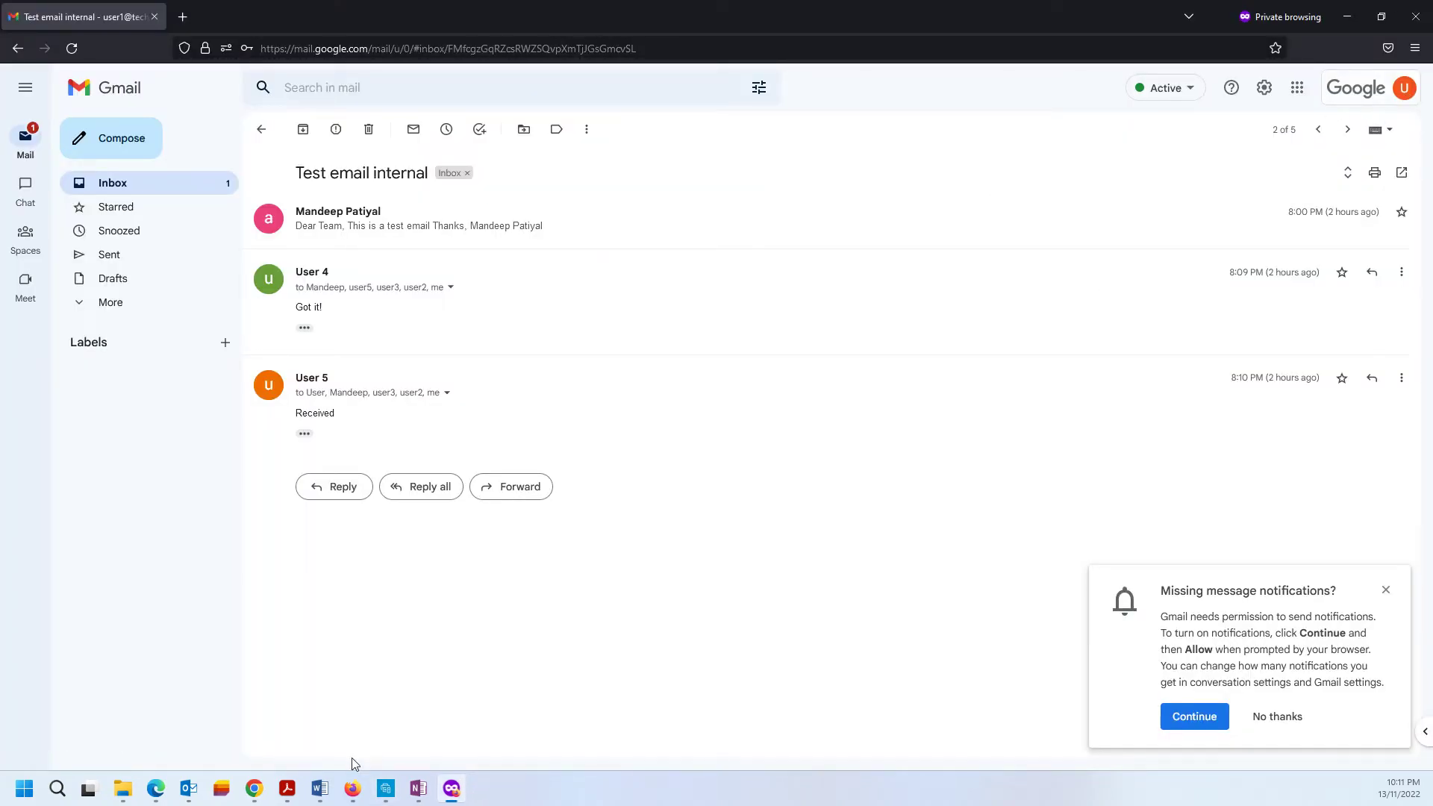
Return to the Microsoft 365 admin center and open a new InPrivate Edge window.
click(158, 790)
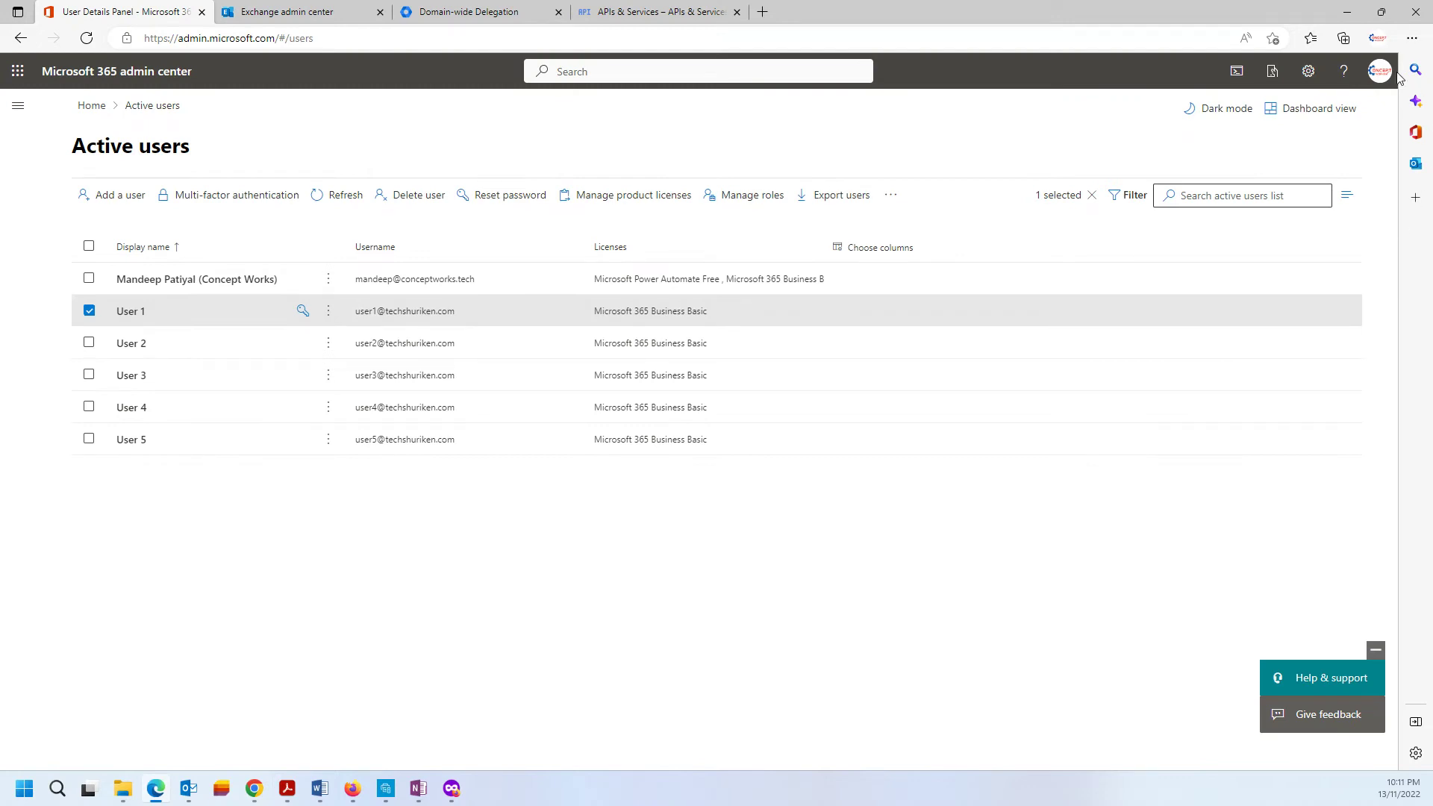
click(1379, 71)
click(1379, 39)
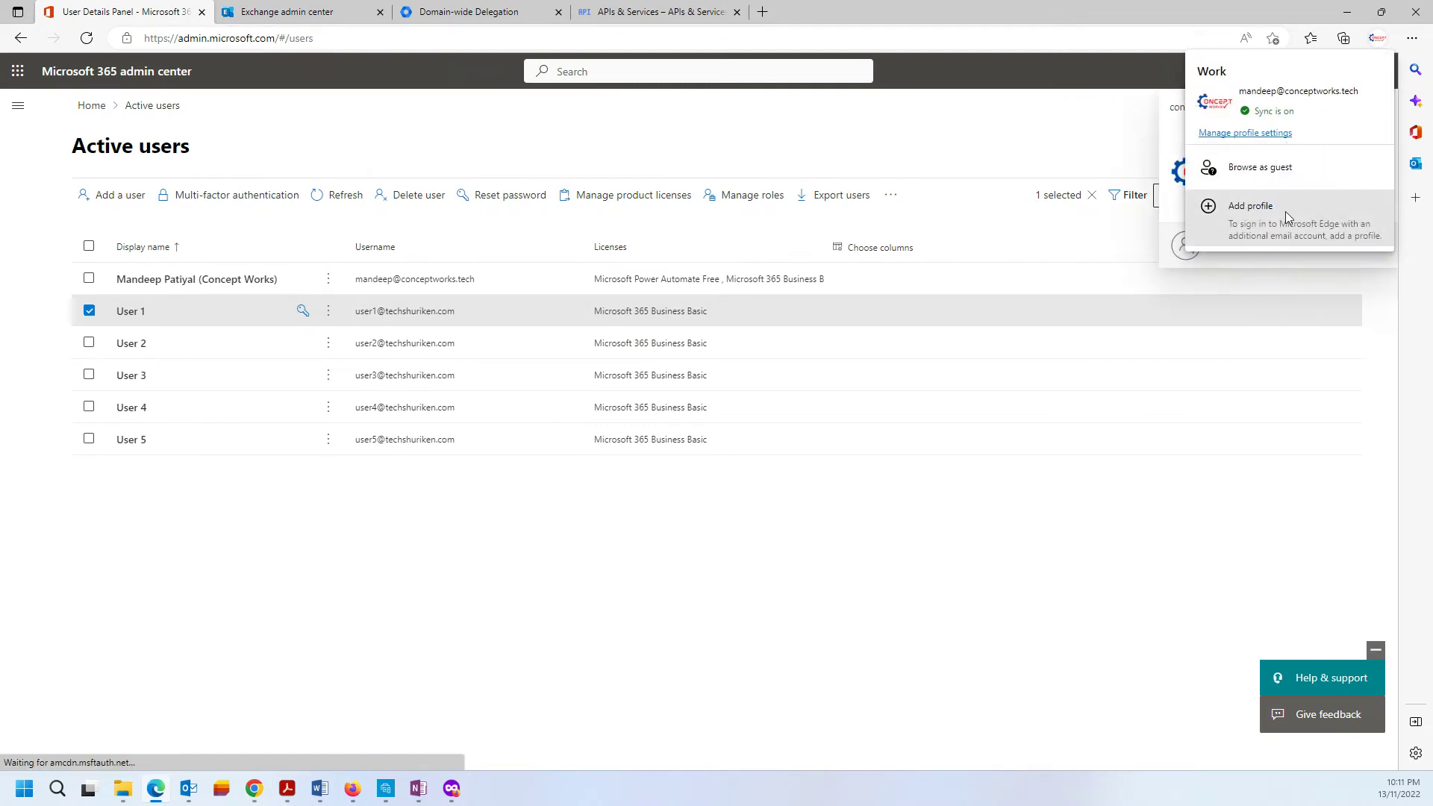
click(448, 60)
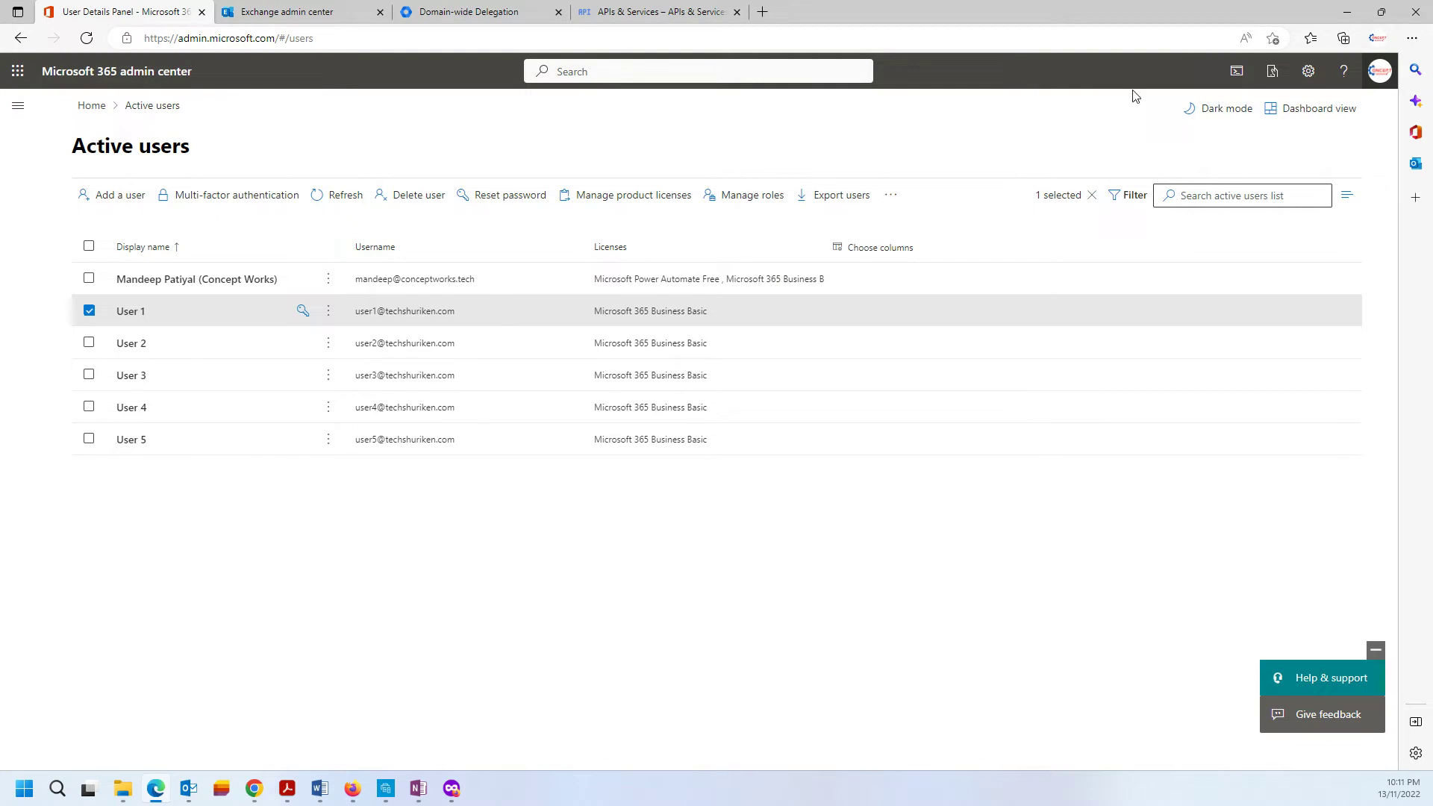
click(1412, 38)
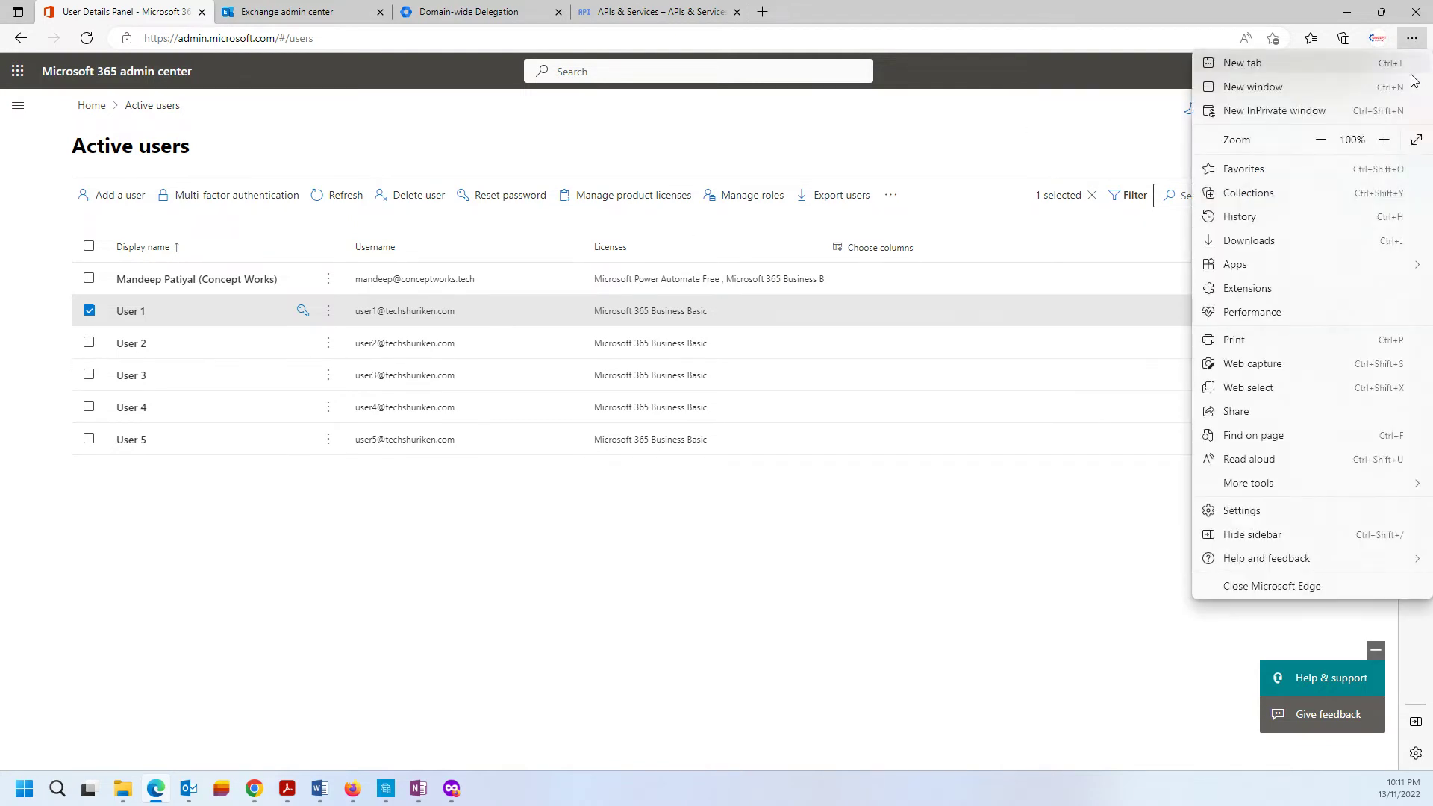
click(1287, 112)
Go to office.com in the InPrivate window, correcting the mistyped address.
text(off)
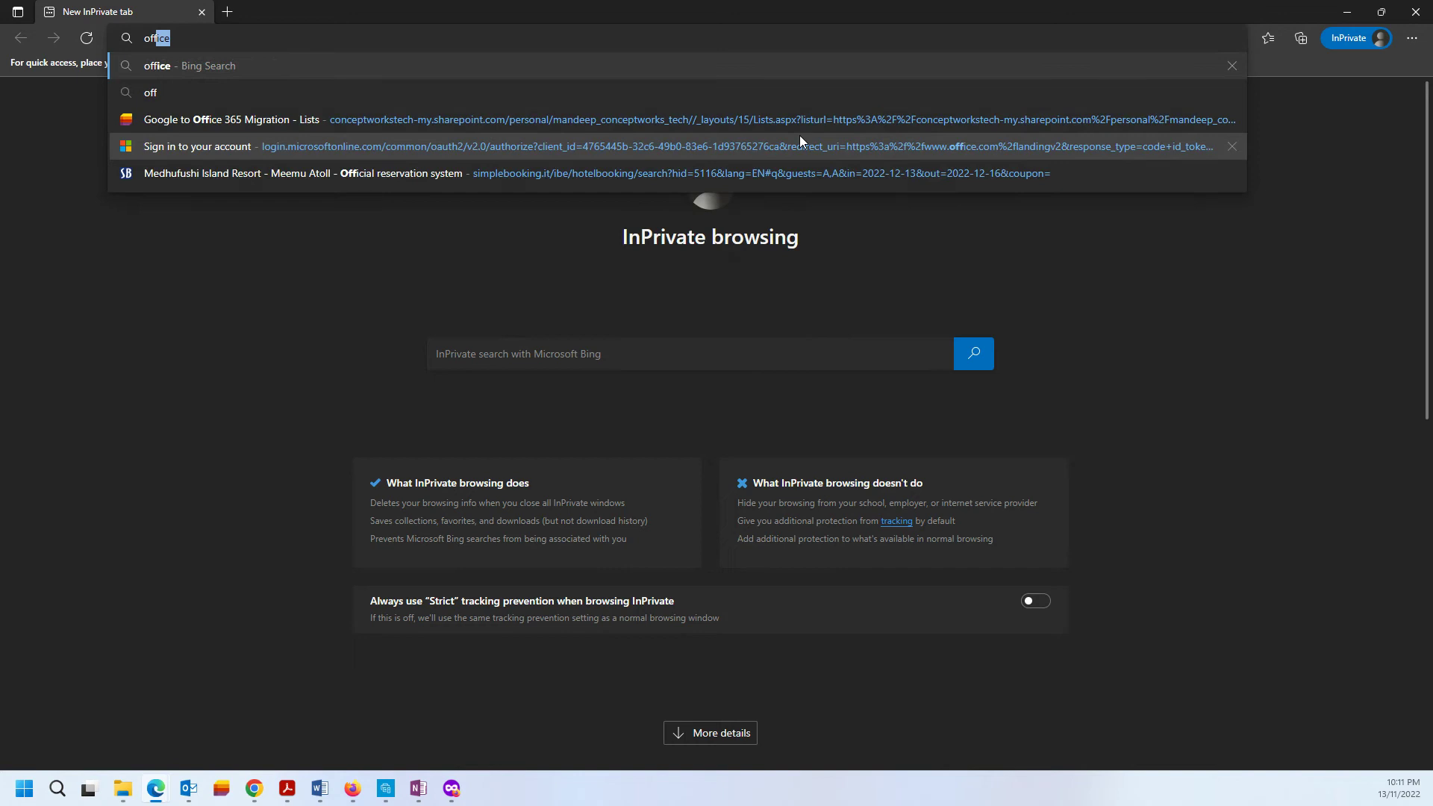
key(ctrl+Return)
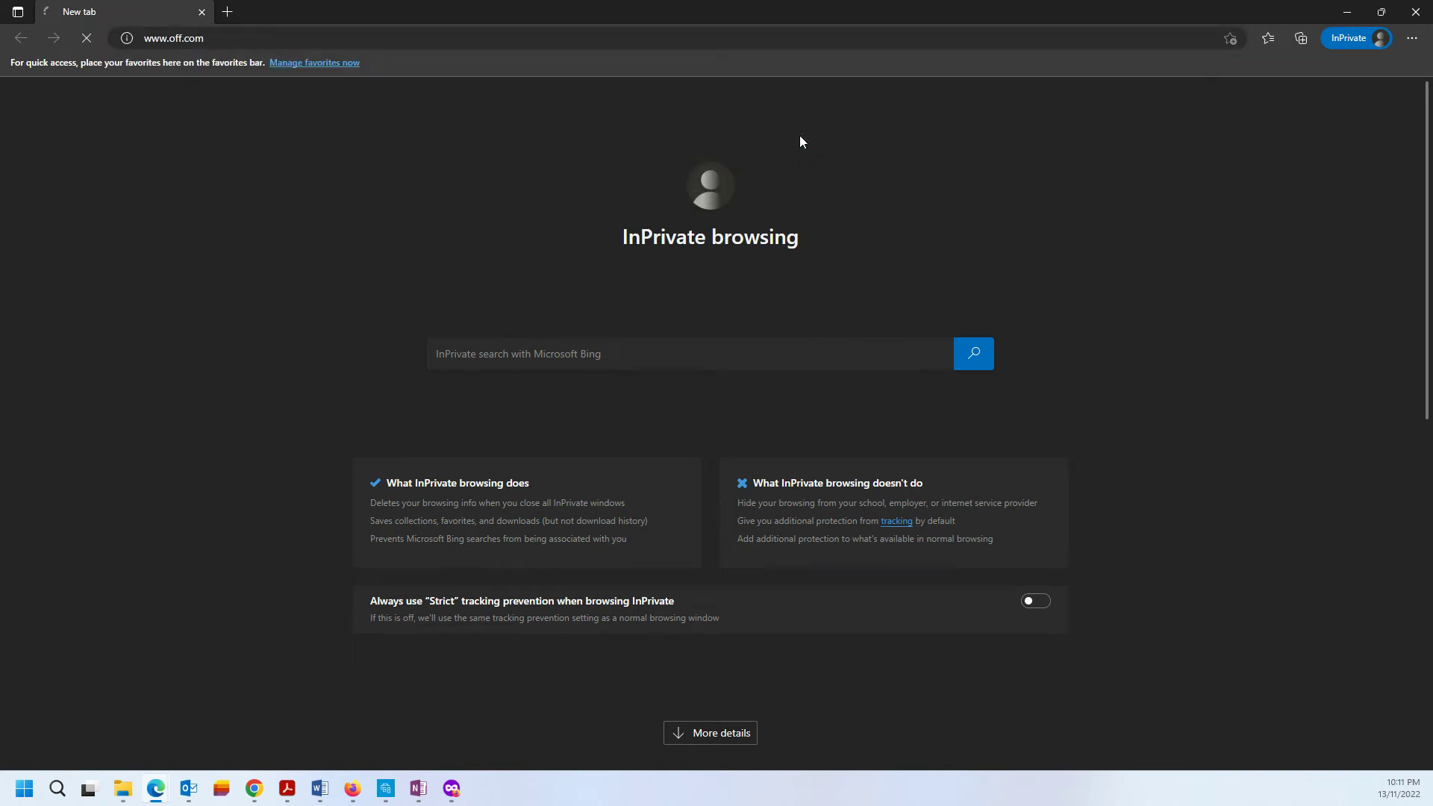
click(204, 36)
text(officw)
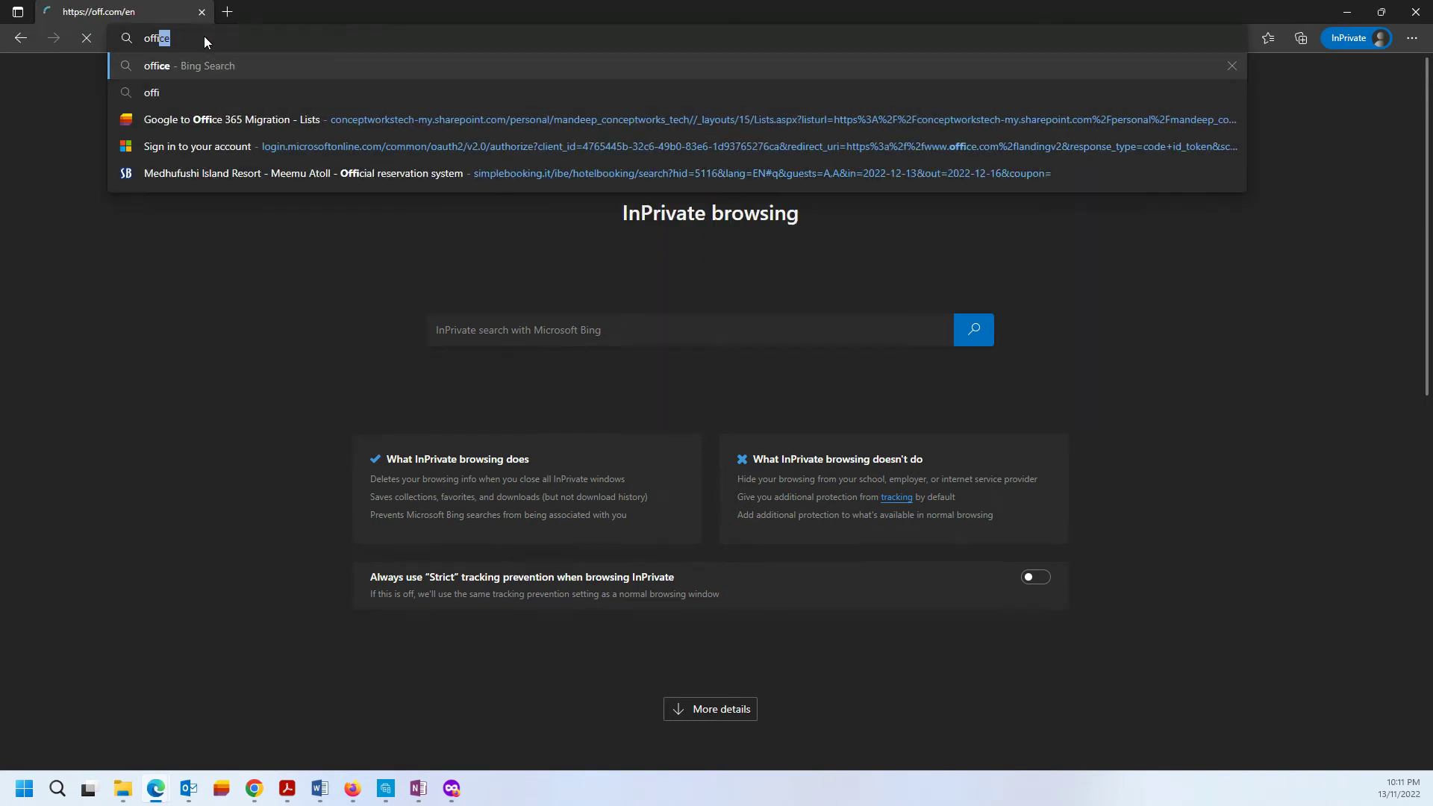
key(BackSpace)
text(e)
key(ctrl+Return)
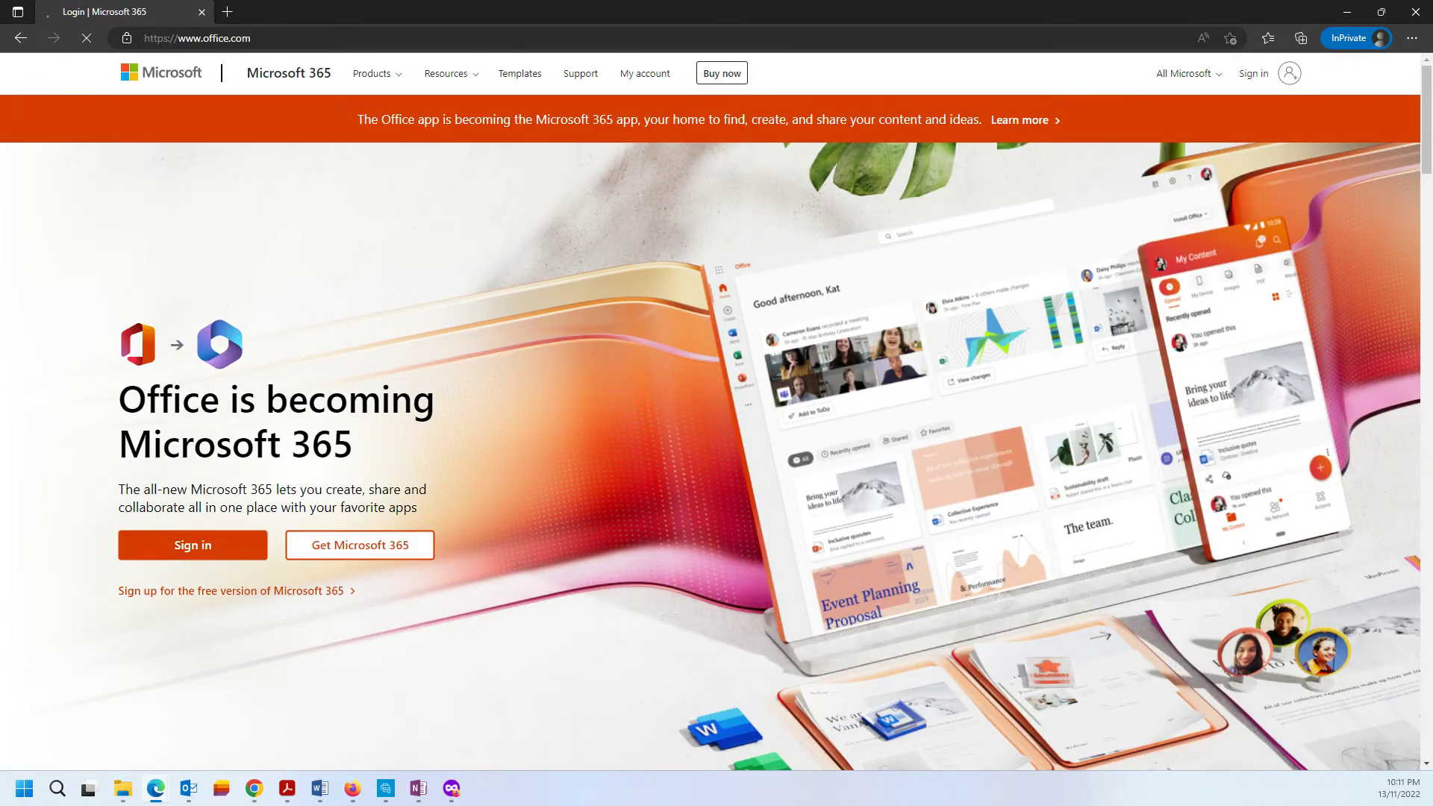
Start Microsoft 365 sign-in, submit User 2's e-mail address, then switch to Firefox.
click(191, 546)
click(637, 360)
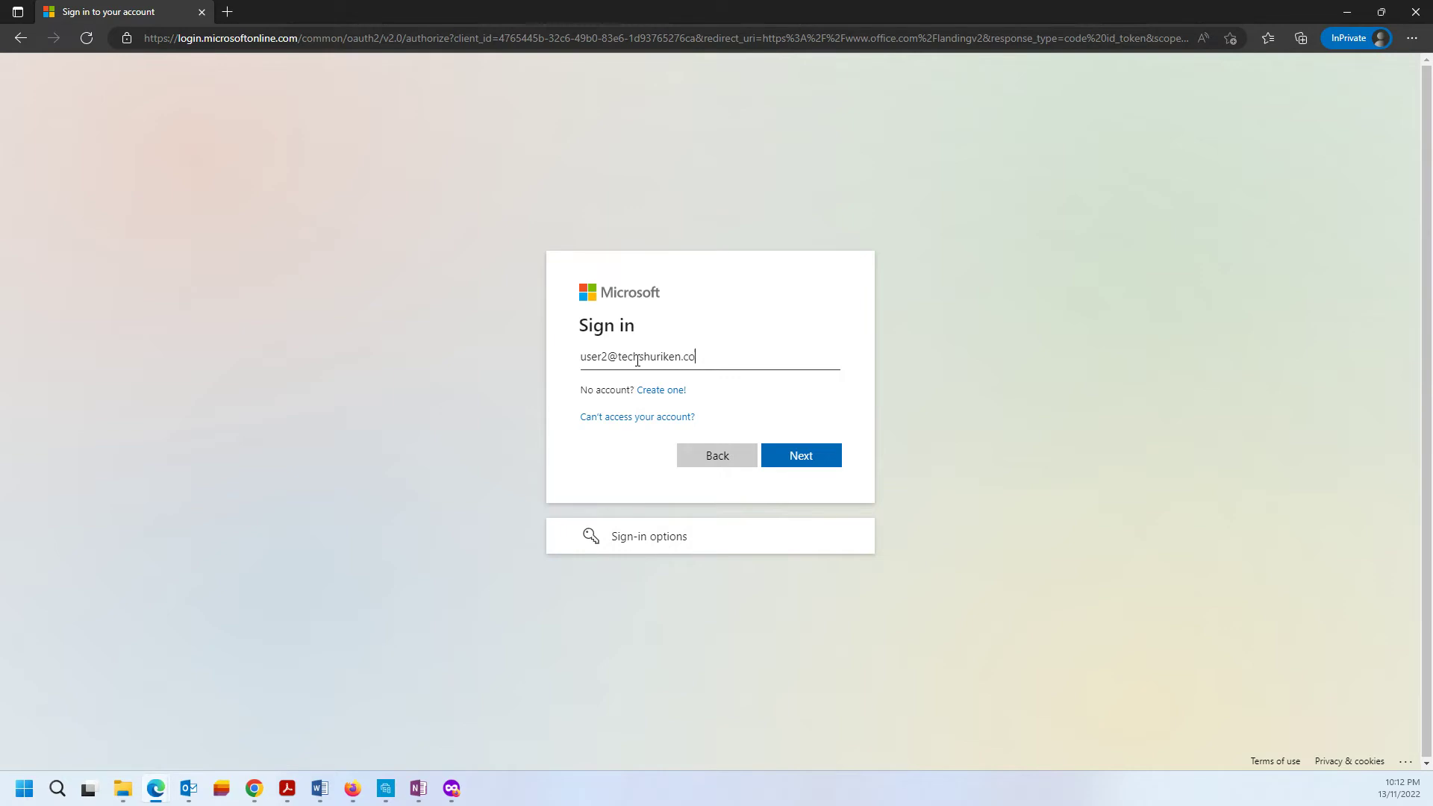
key(Return)
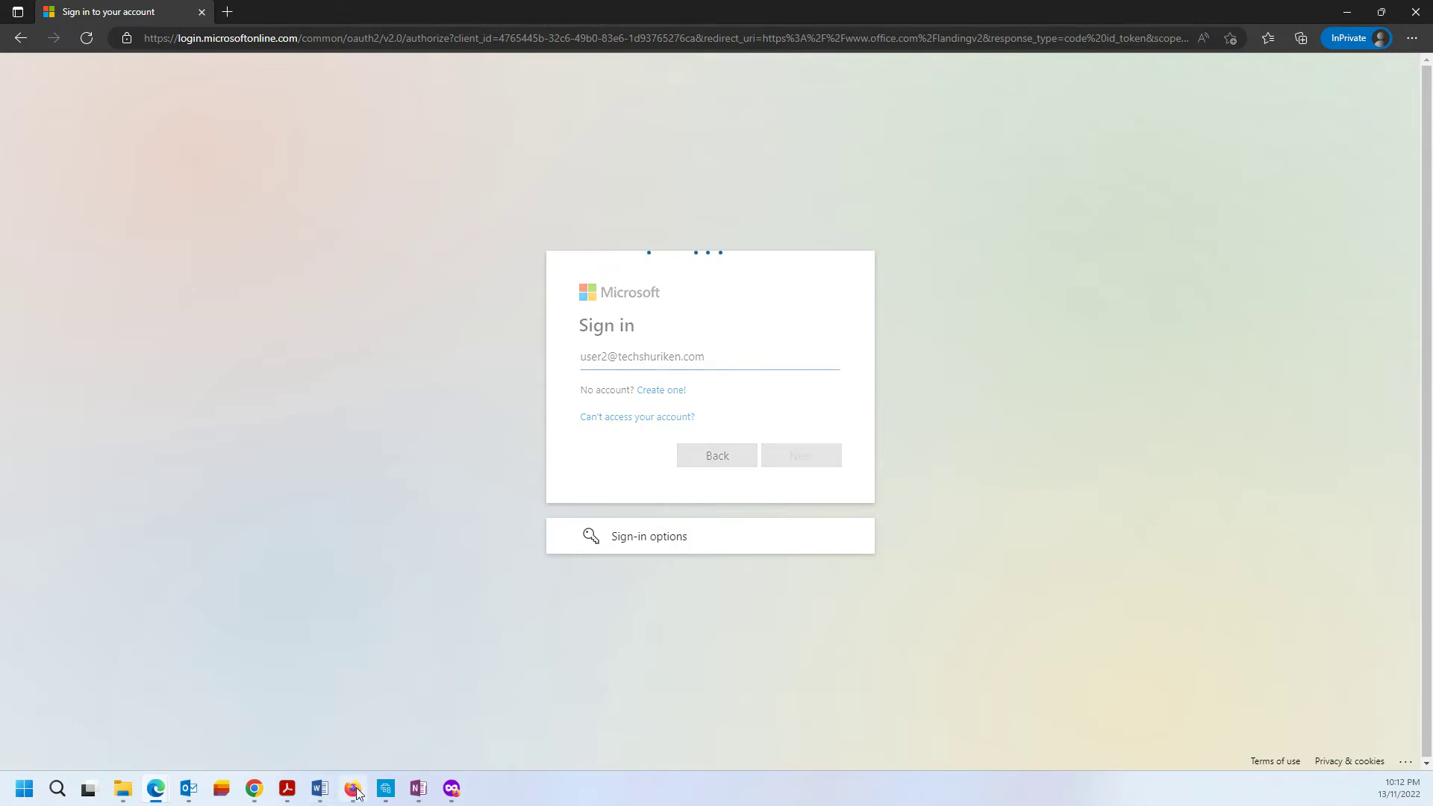
click(352, 788)
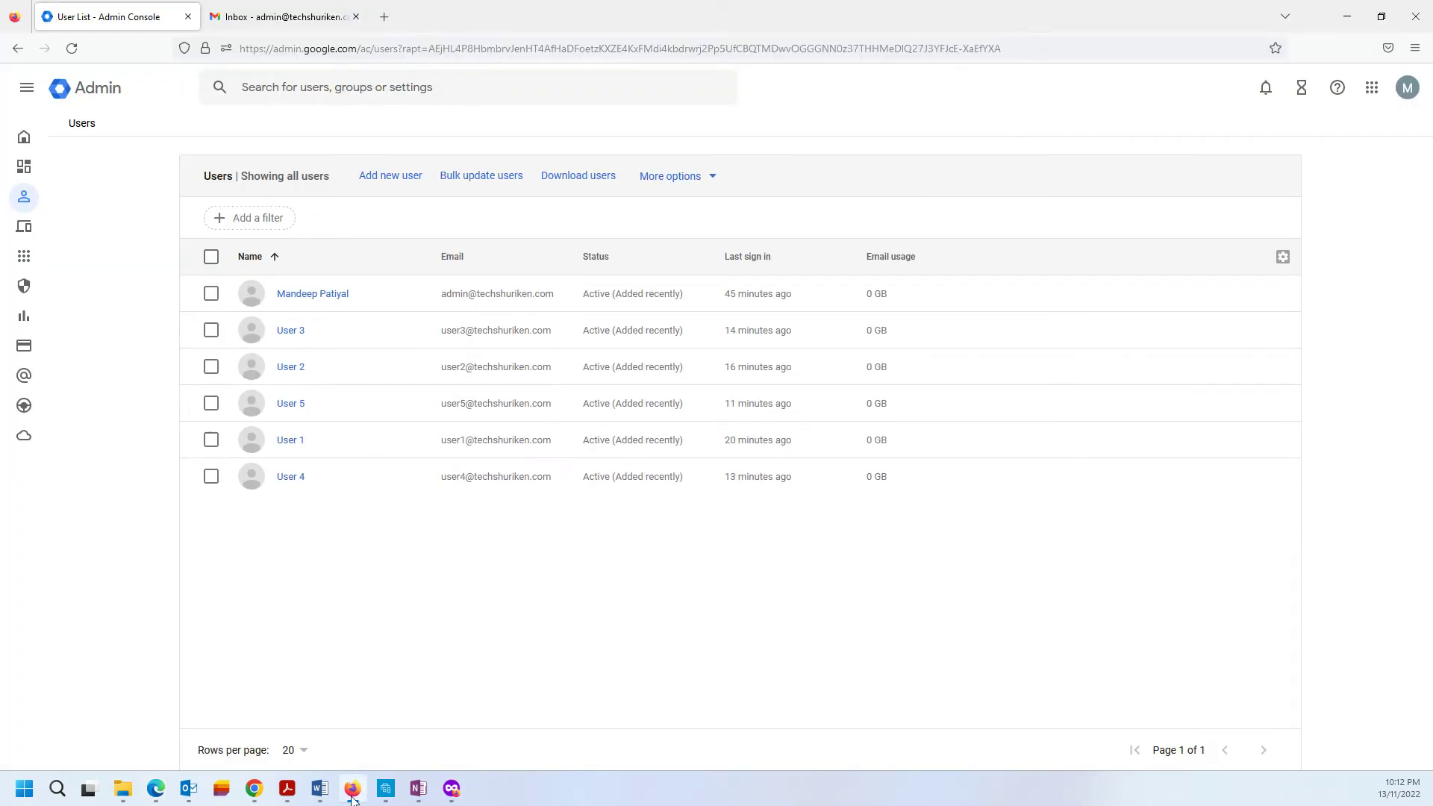
Sign User 1 out of Gmail in the private window and choose another account.
click(451, 790)
click(1405, 88)
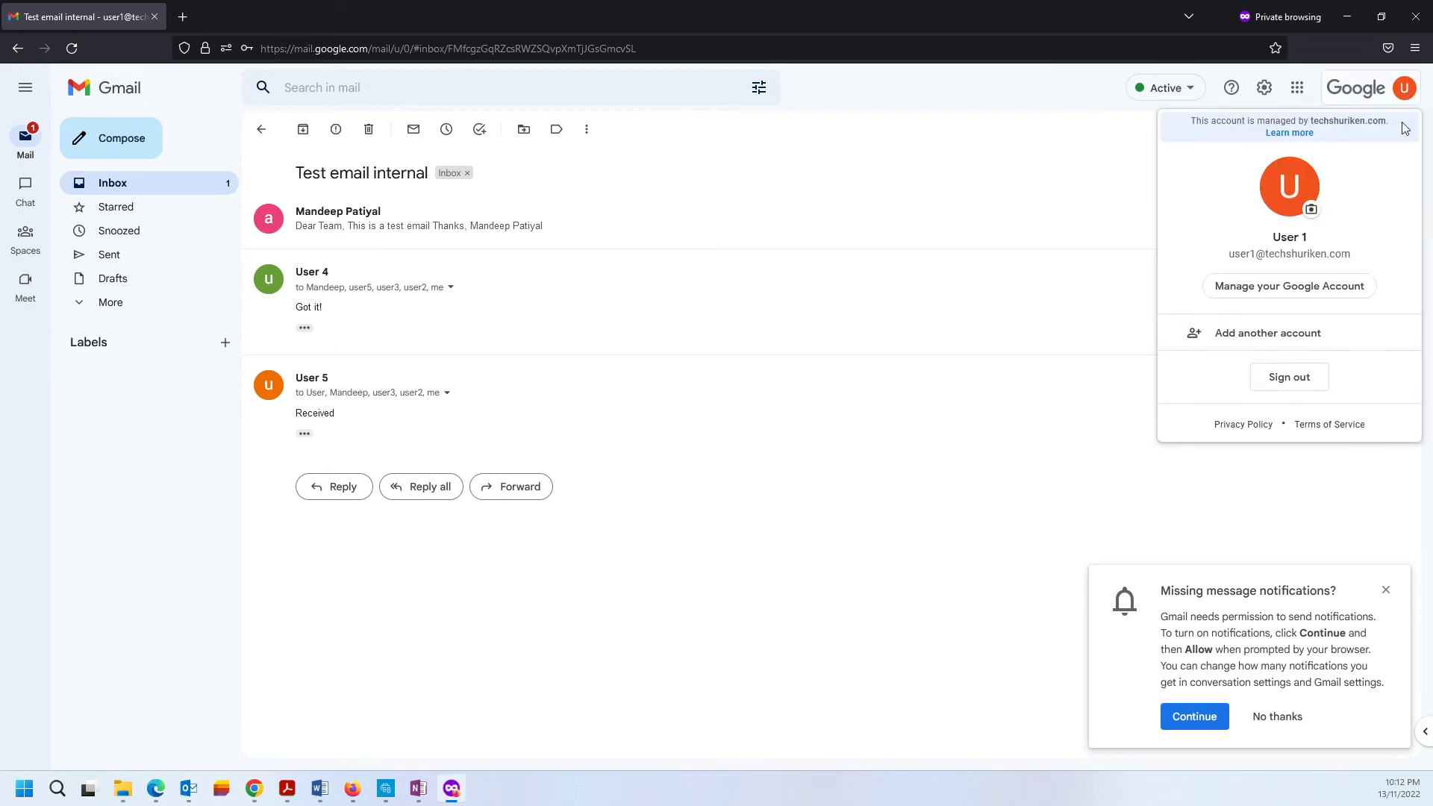
click(1286, 378)
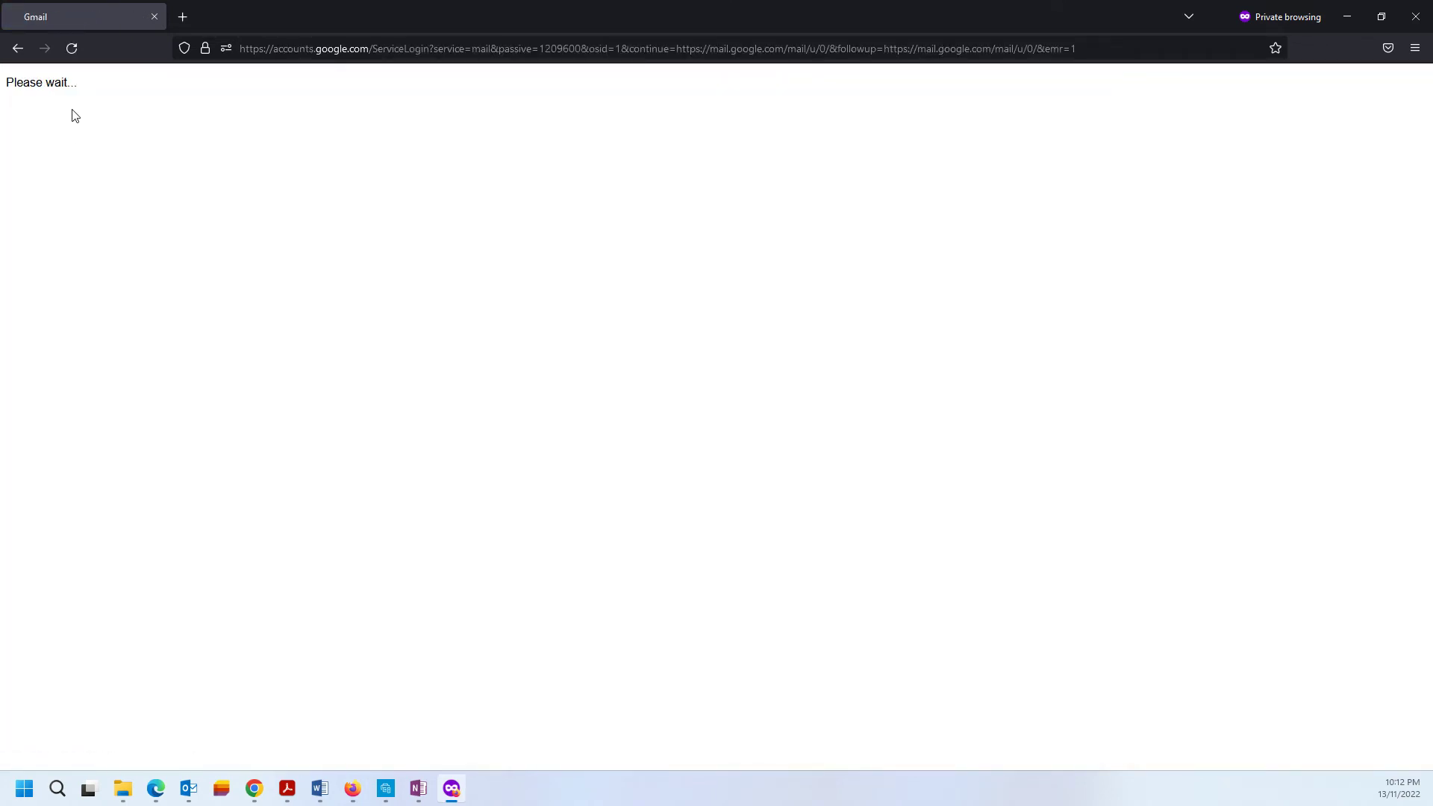
click(633, 409)
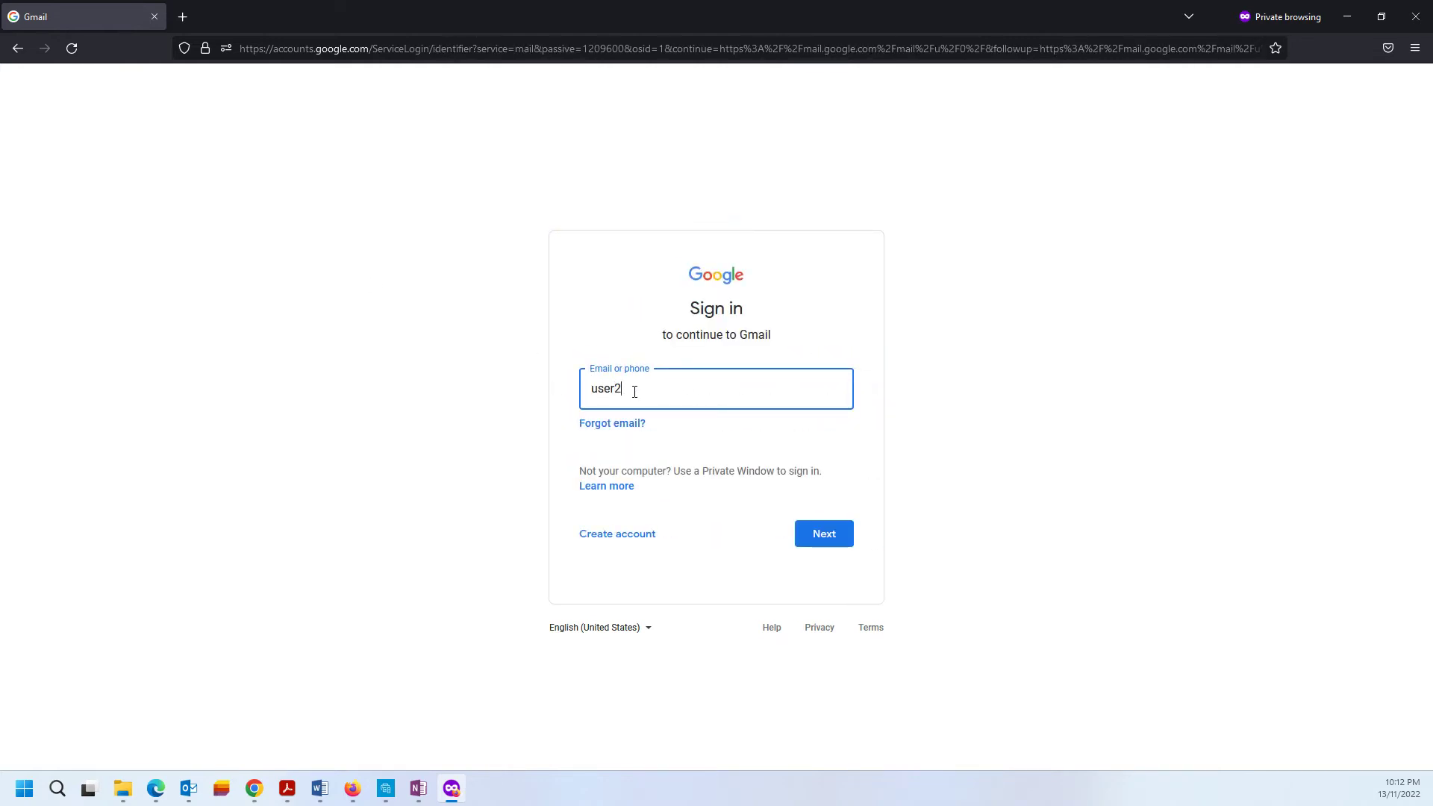
Sign in to Gmail with User 2's address and password, then return to Edge.
key(Return)
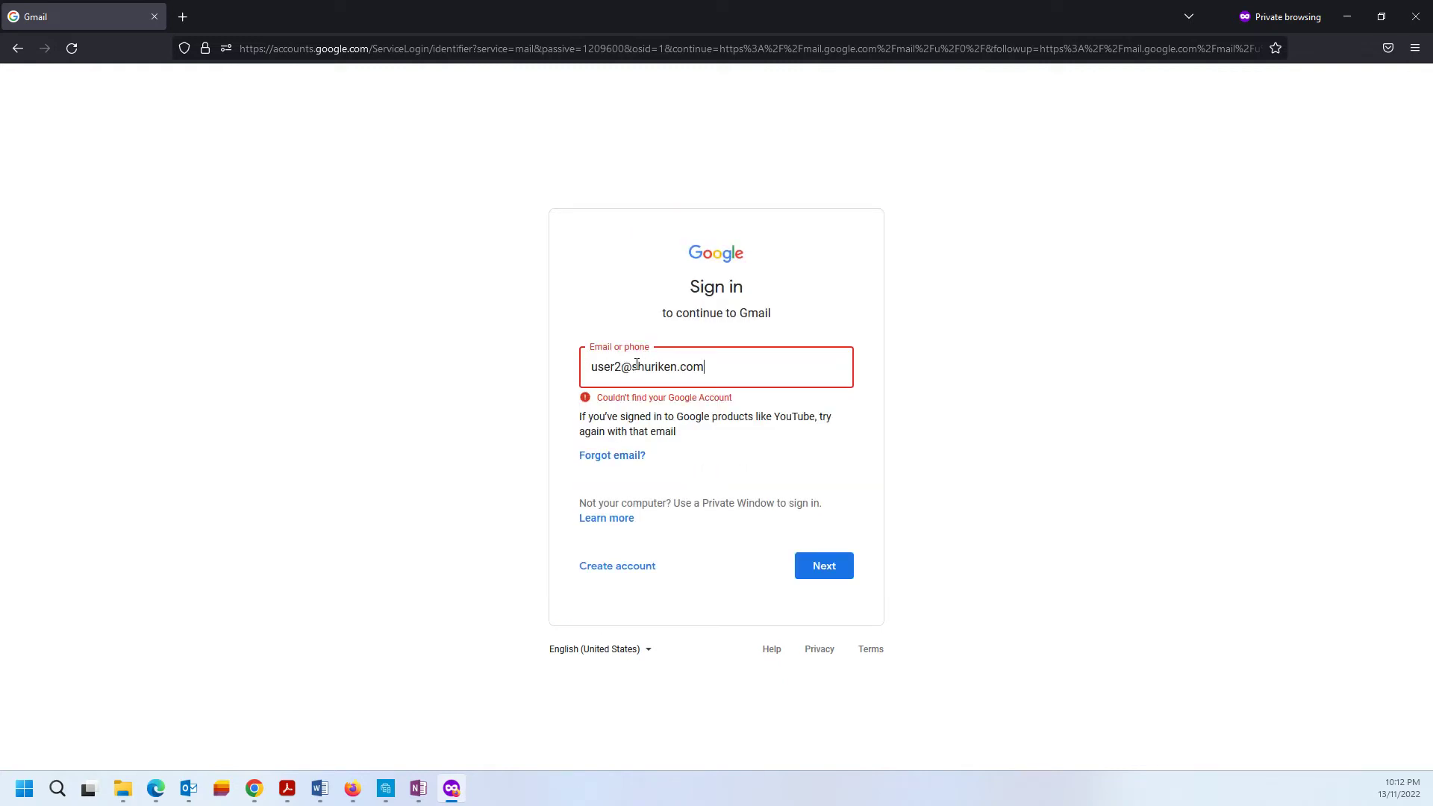
key(Return)
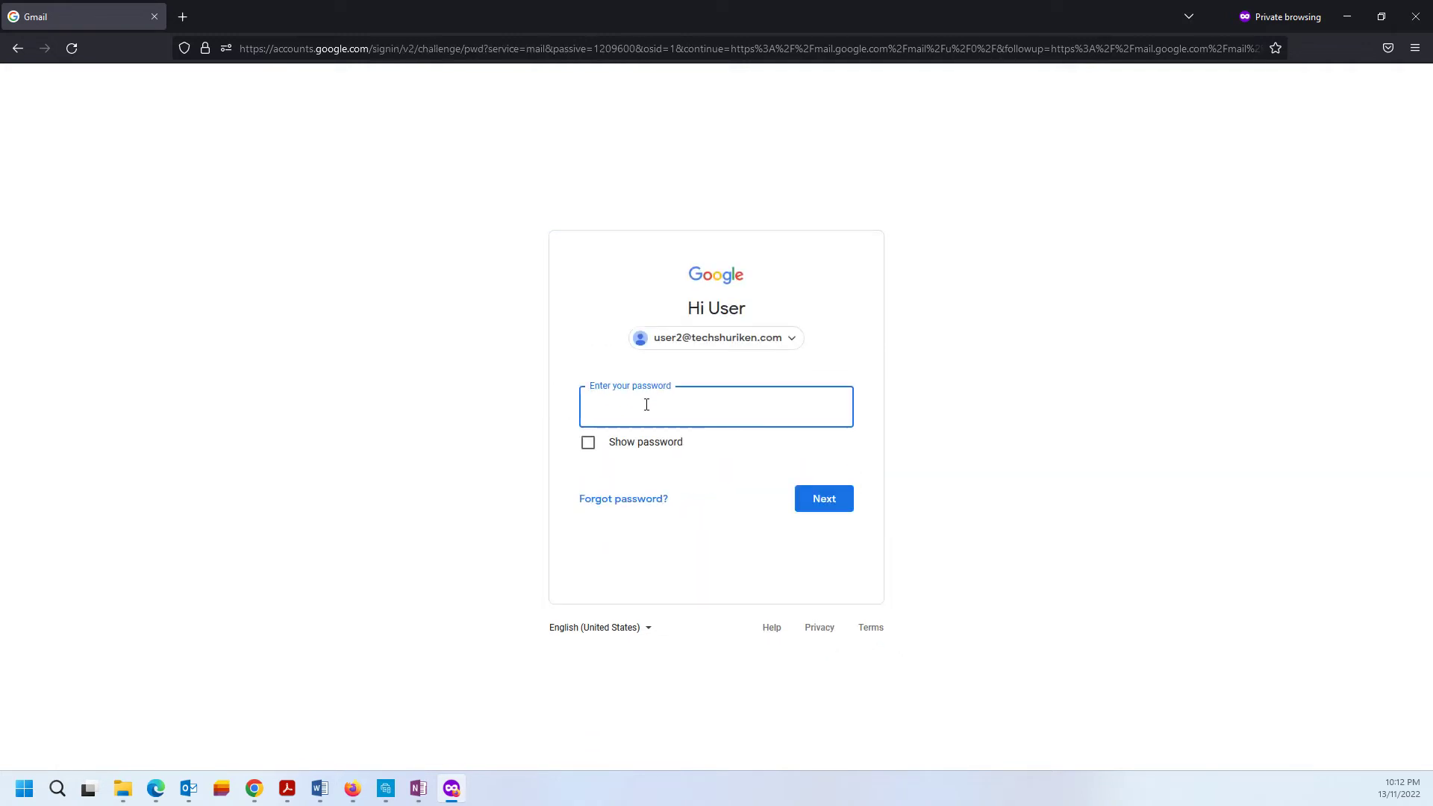
text(••••)
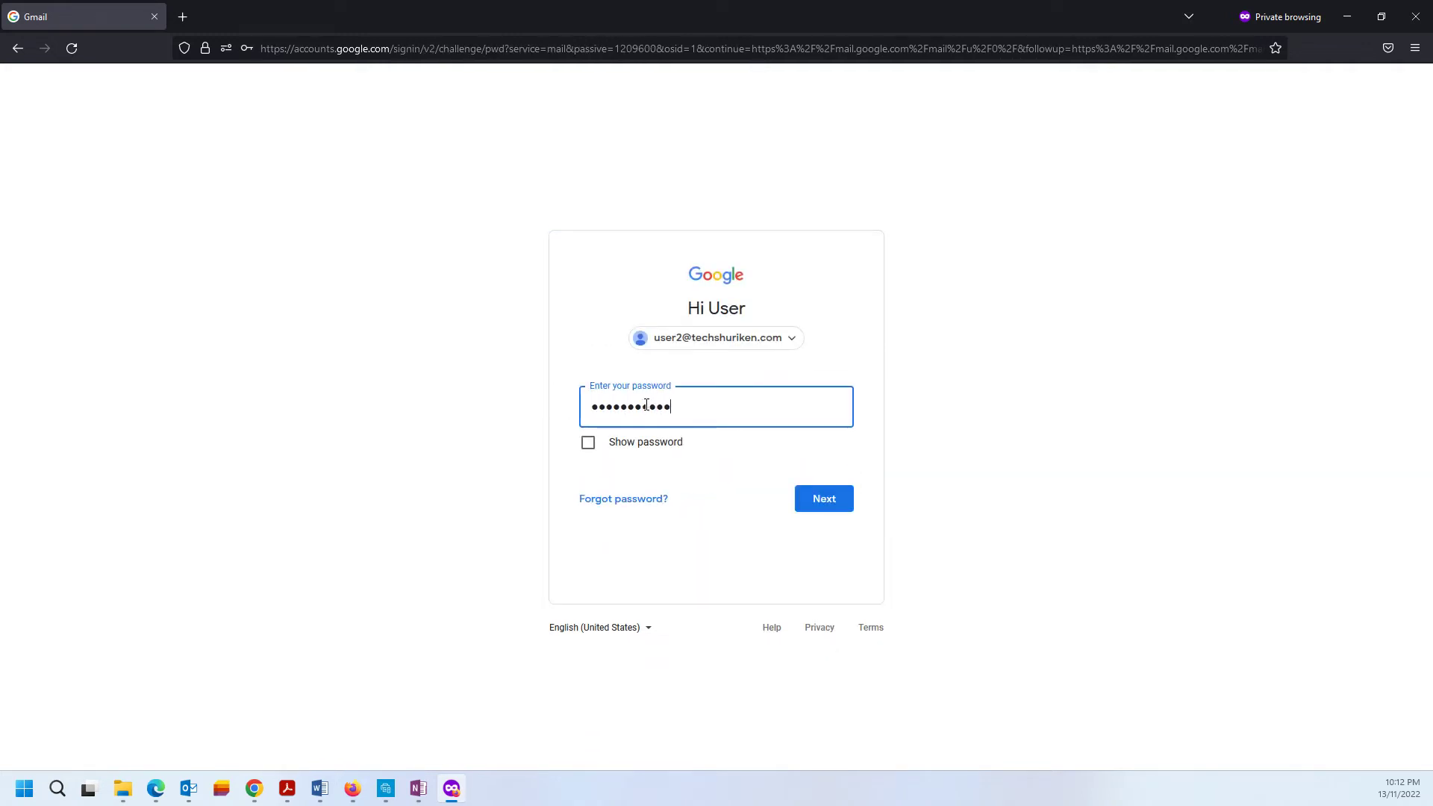
key(Return)
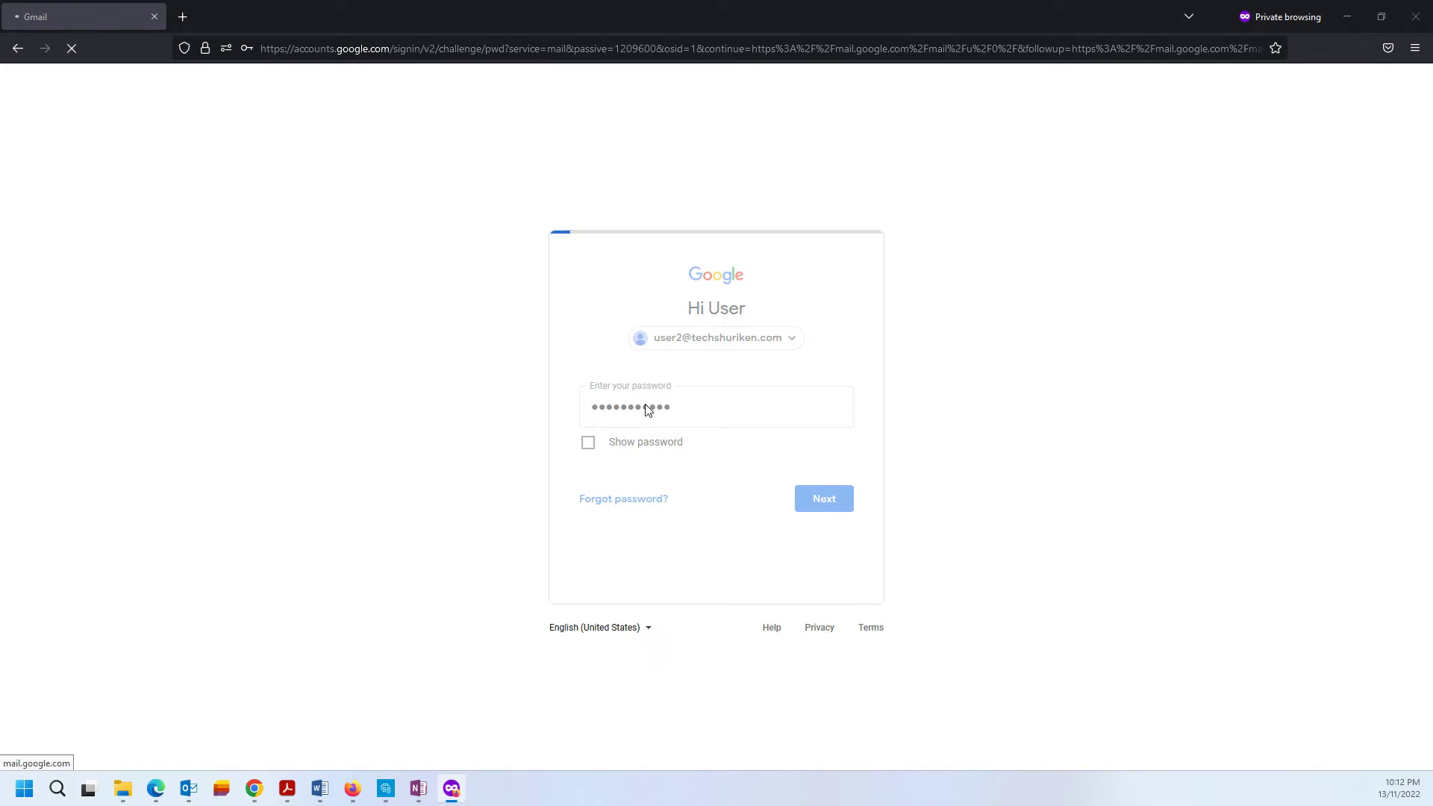
key(alt+Tab)
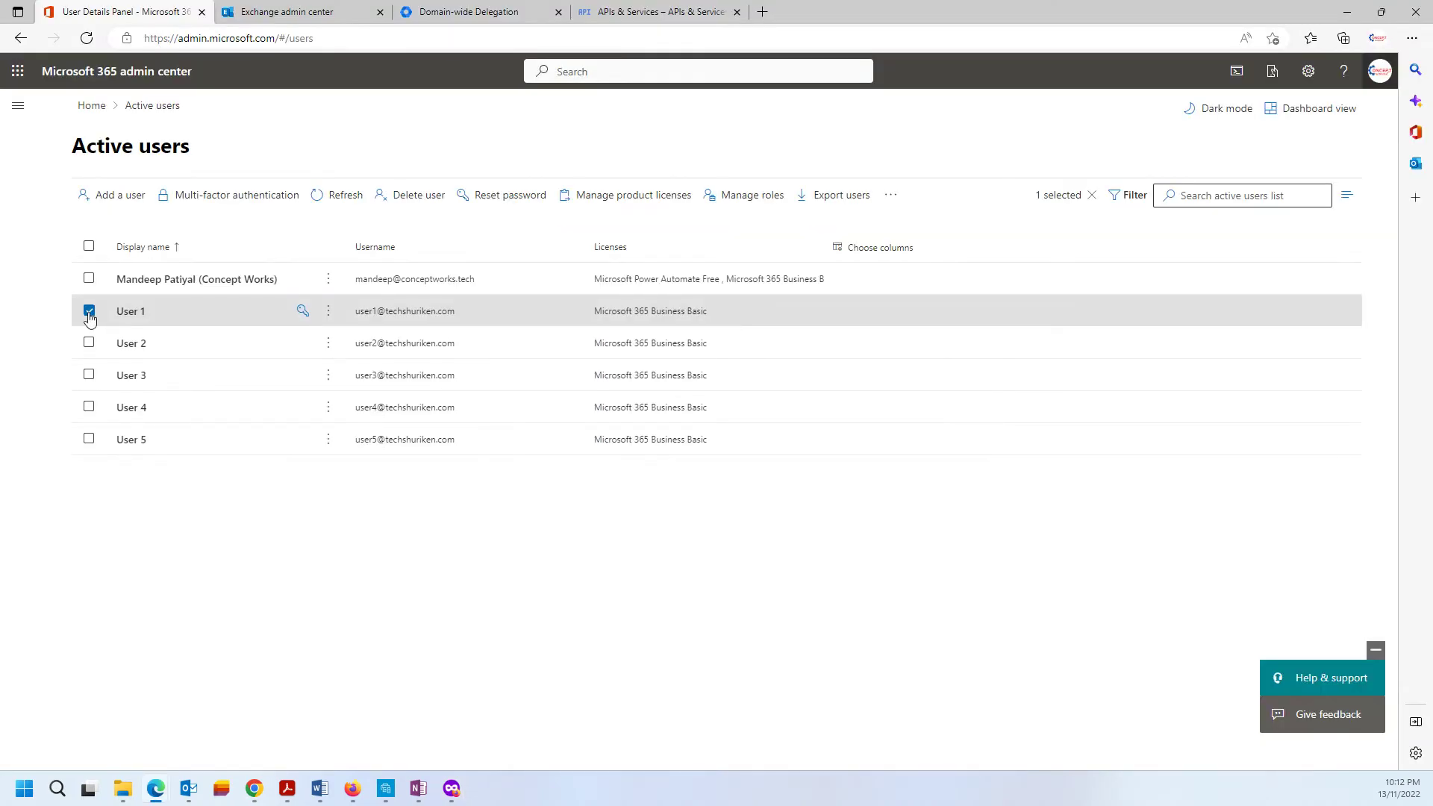
Deselect User 1 and reset User 2's password to an auto-generated one.
click(89, 311)
click(88, 343)
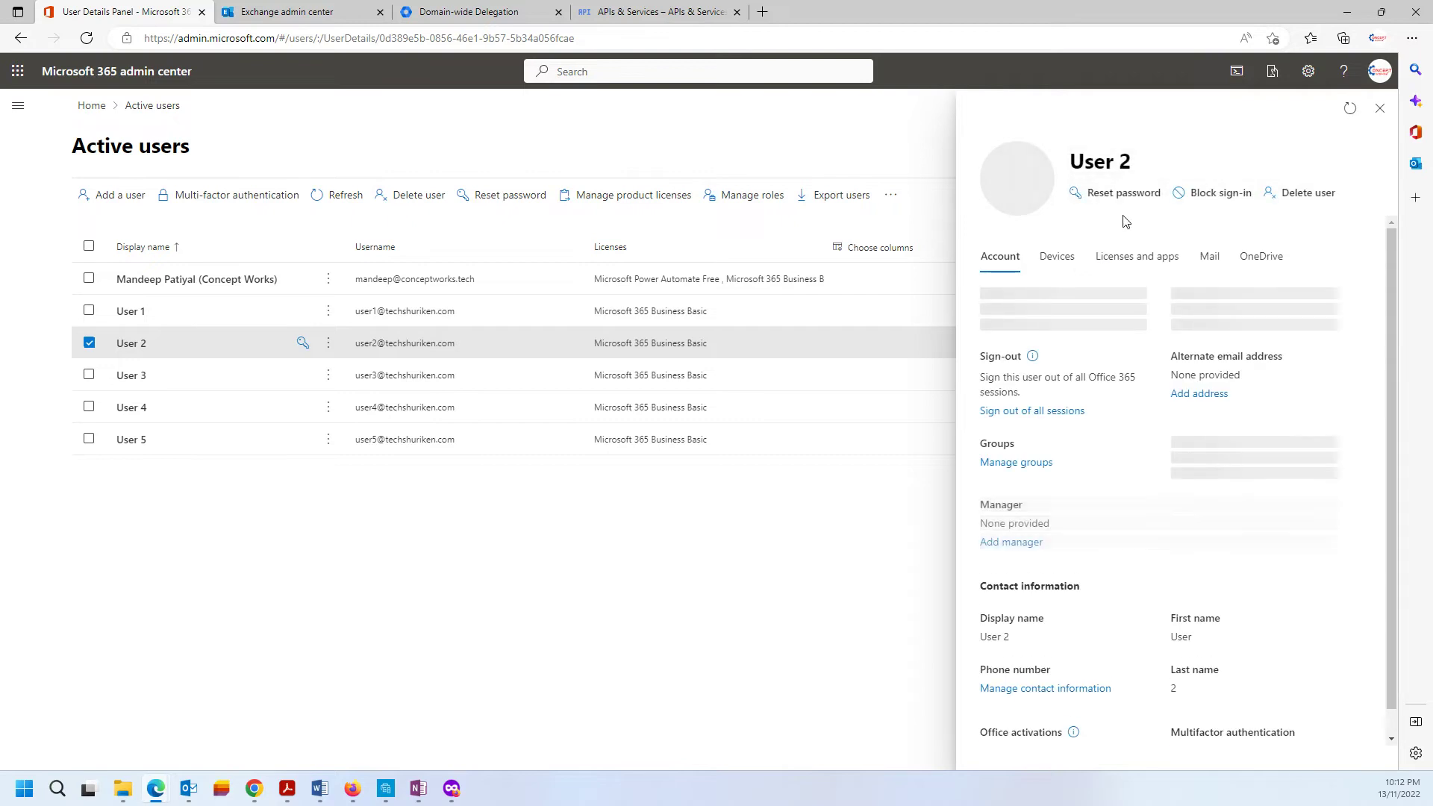
click(1124, 198)
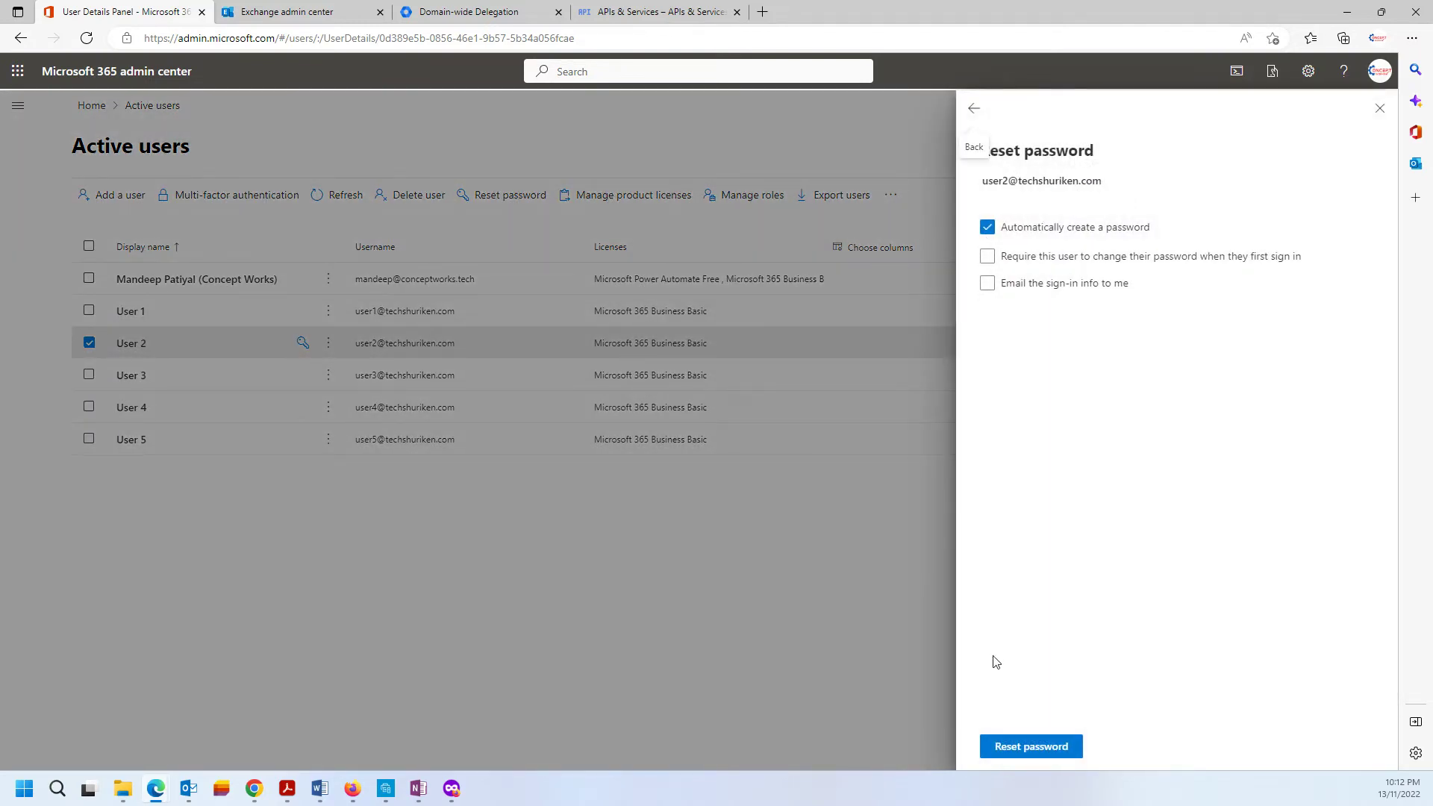
click(1014, 746)
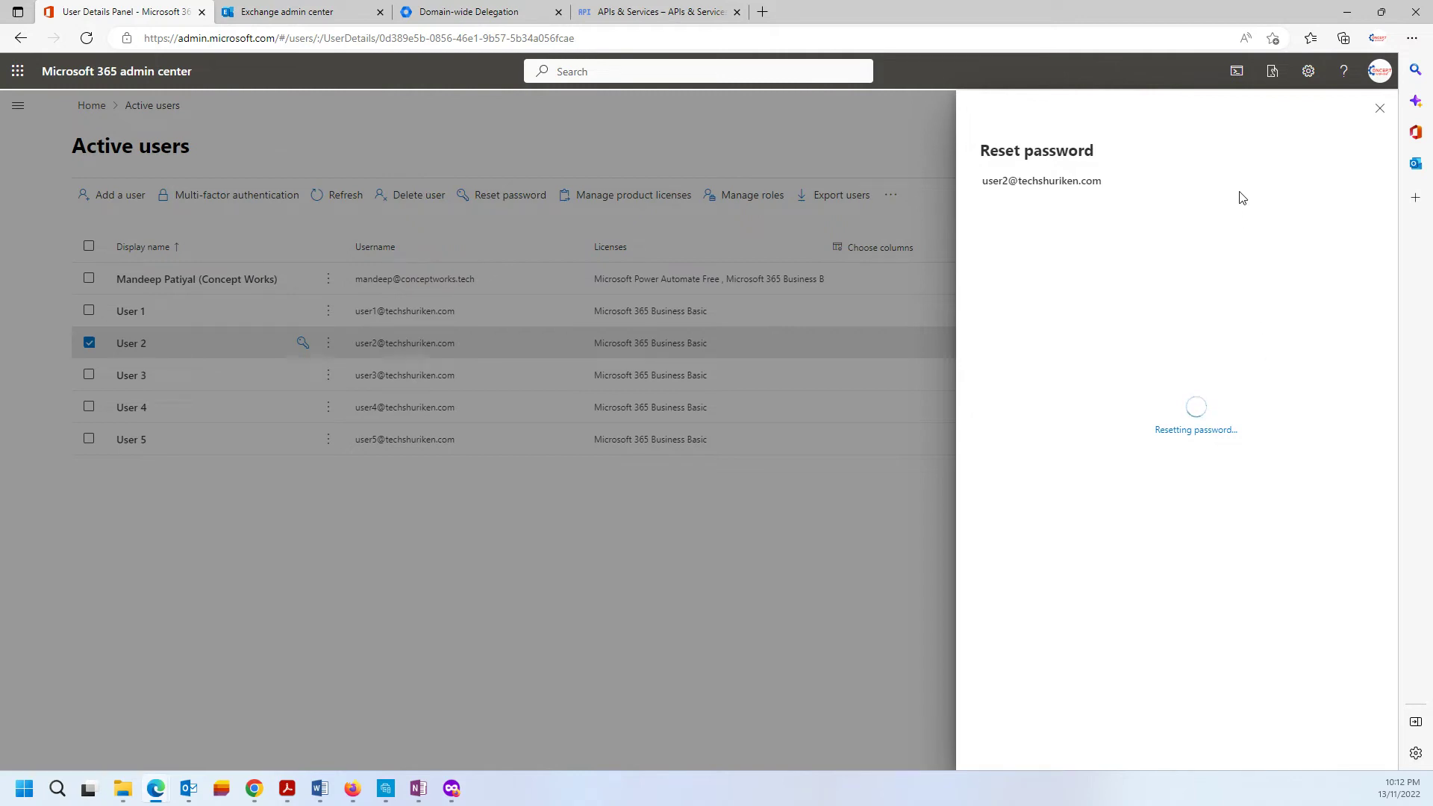
Copy User 2's new password and paste it into the InPrivate sign-in page.
drag(1192, 273, 1232, 293)
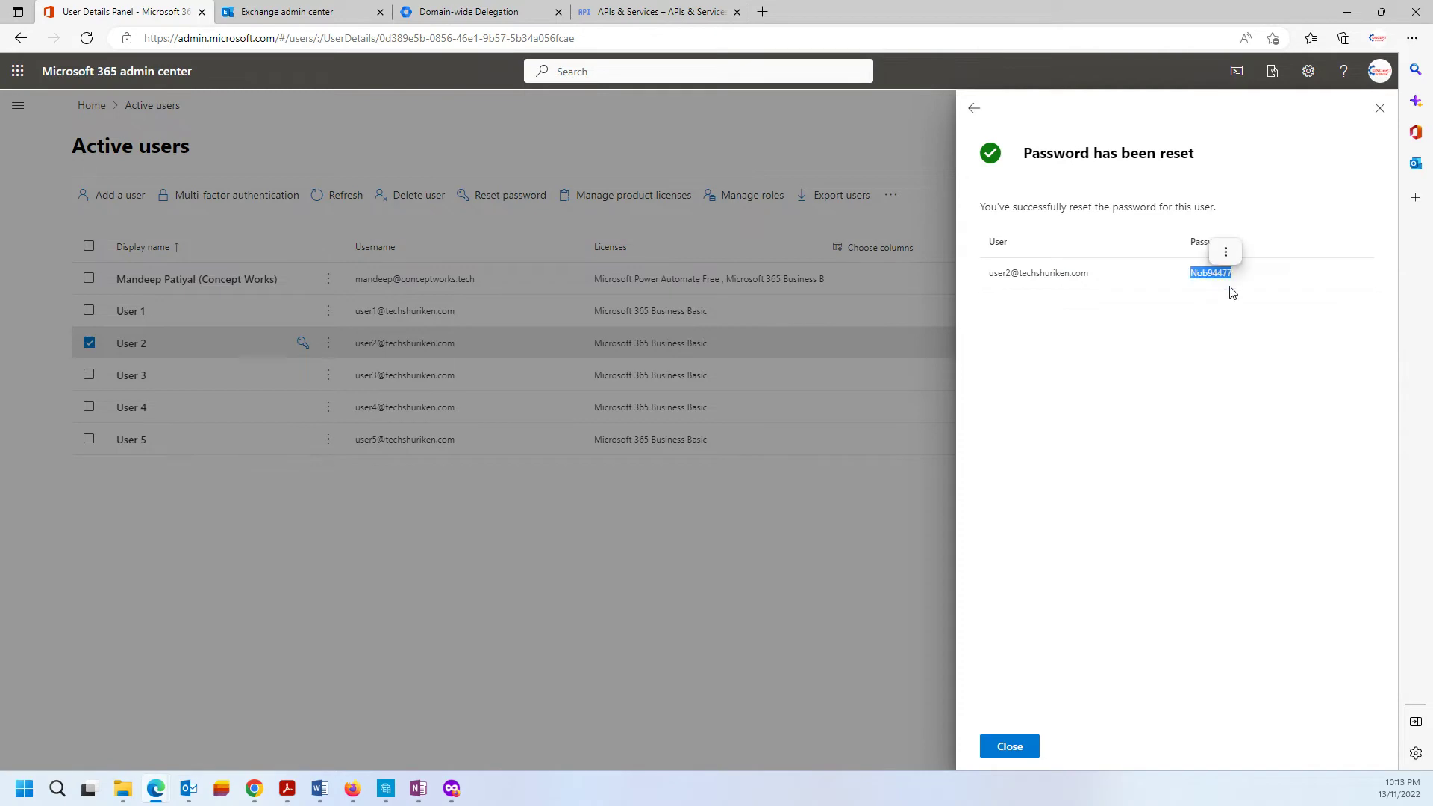
key(ctrl+c)
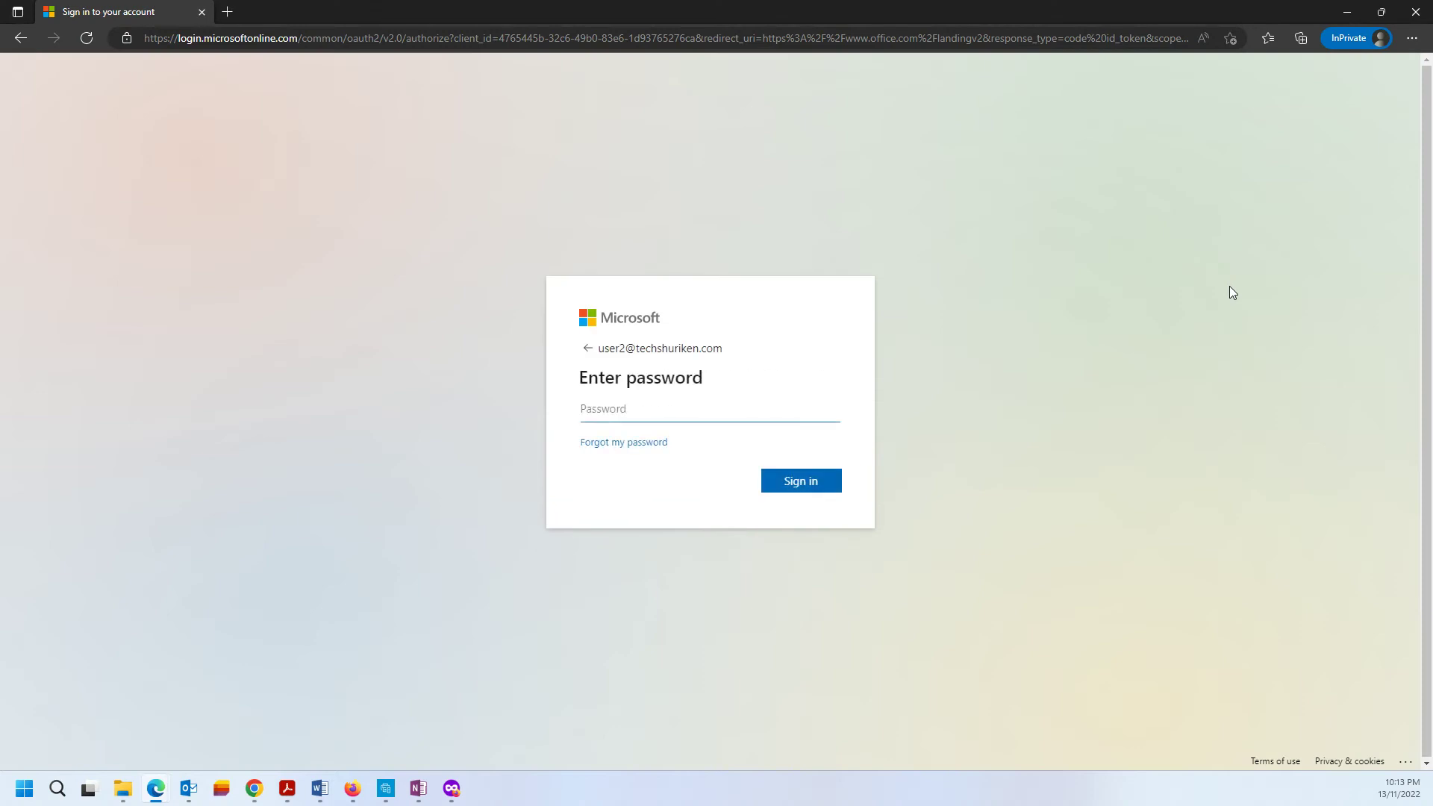
key(ctrl+v)
Complete User 2's Microsoft 365 sign-in, skipping security setup and staying signed in, then switch to Gmail.
key(Return)
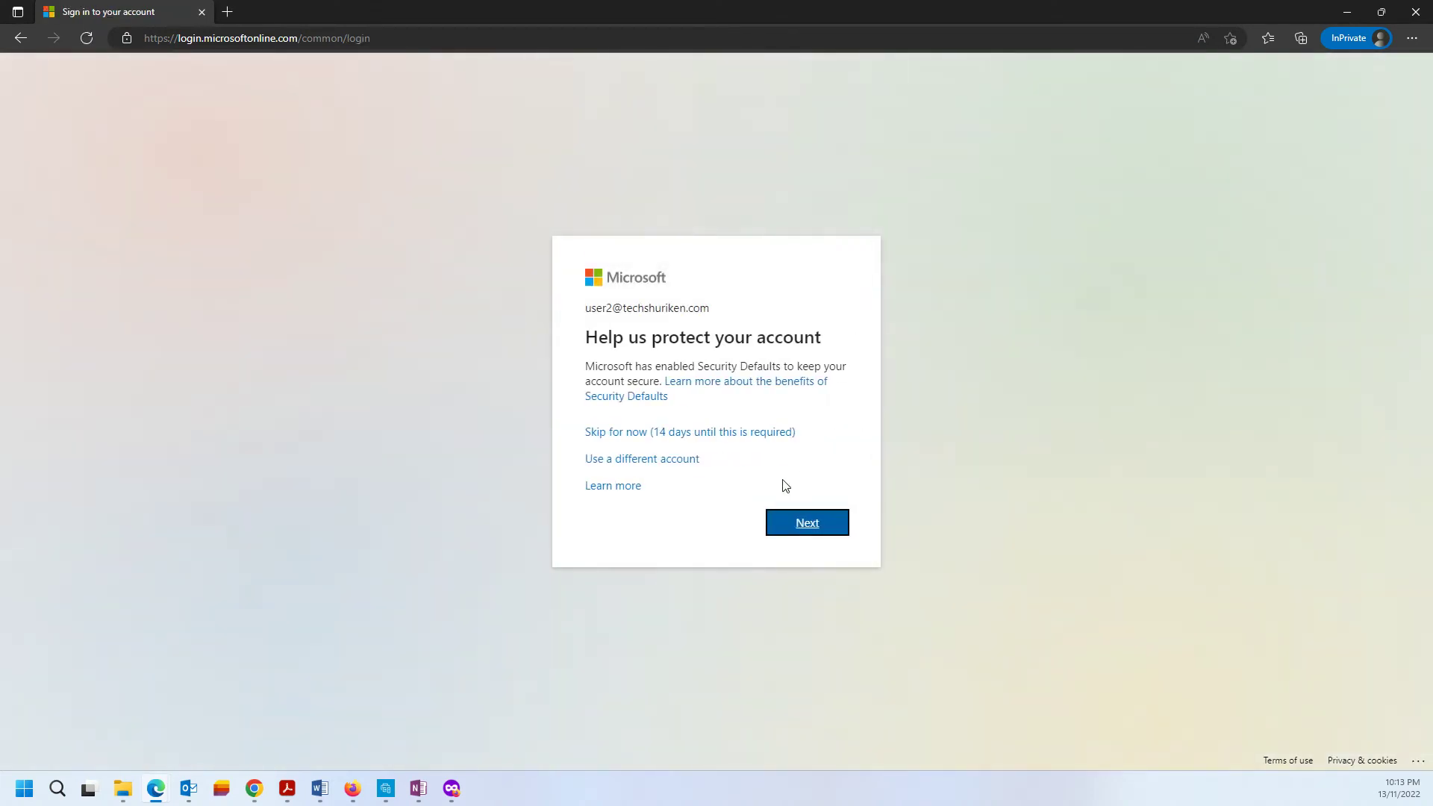
click(685, 433)
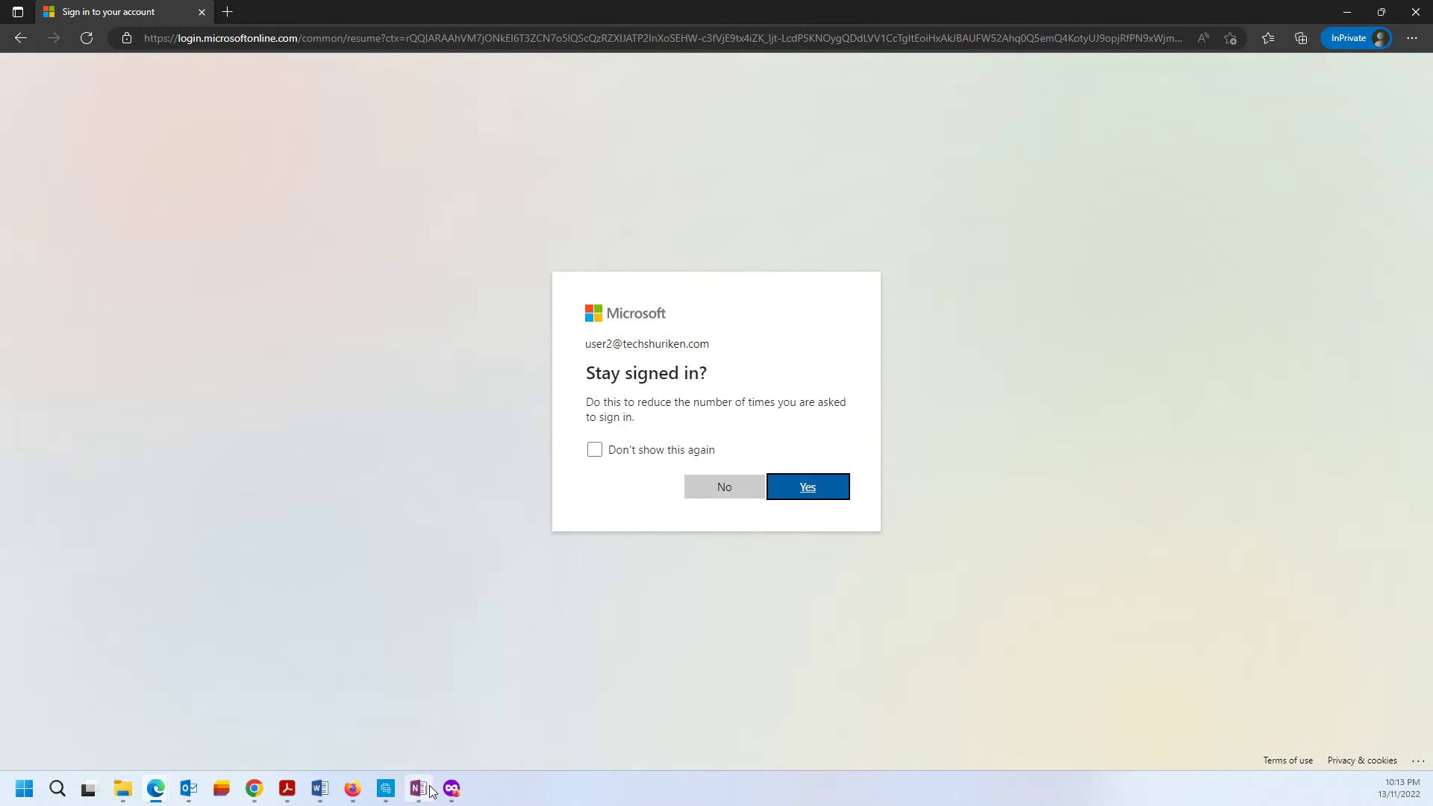
click(807, 487)
click(457, 793)
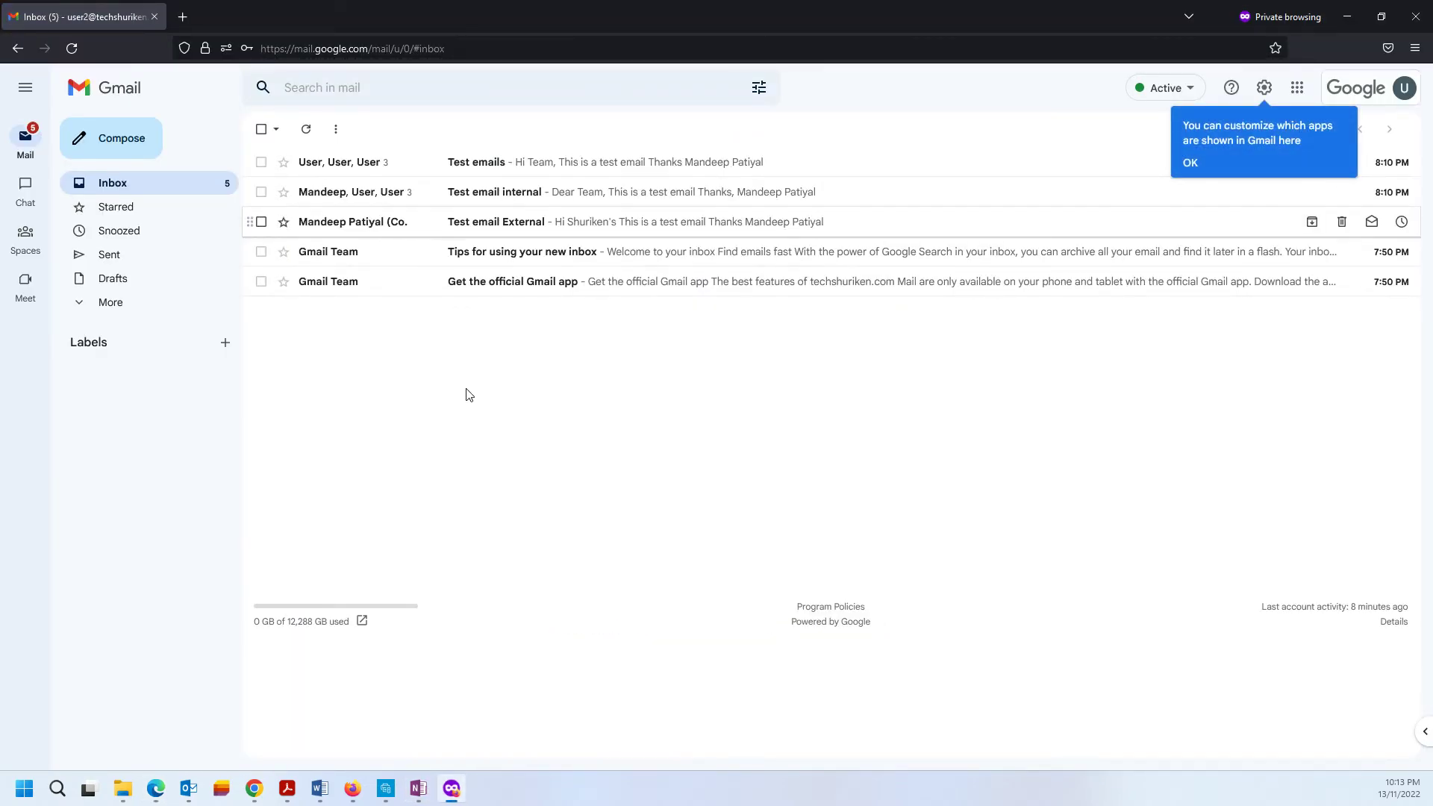
Dismiss Gmail's customize-apps tip and close the account panel to show User 2's five messages.
click(1190, 164)
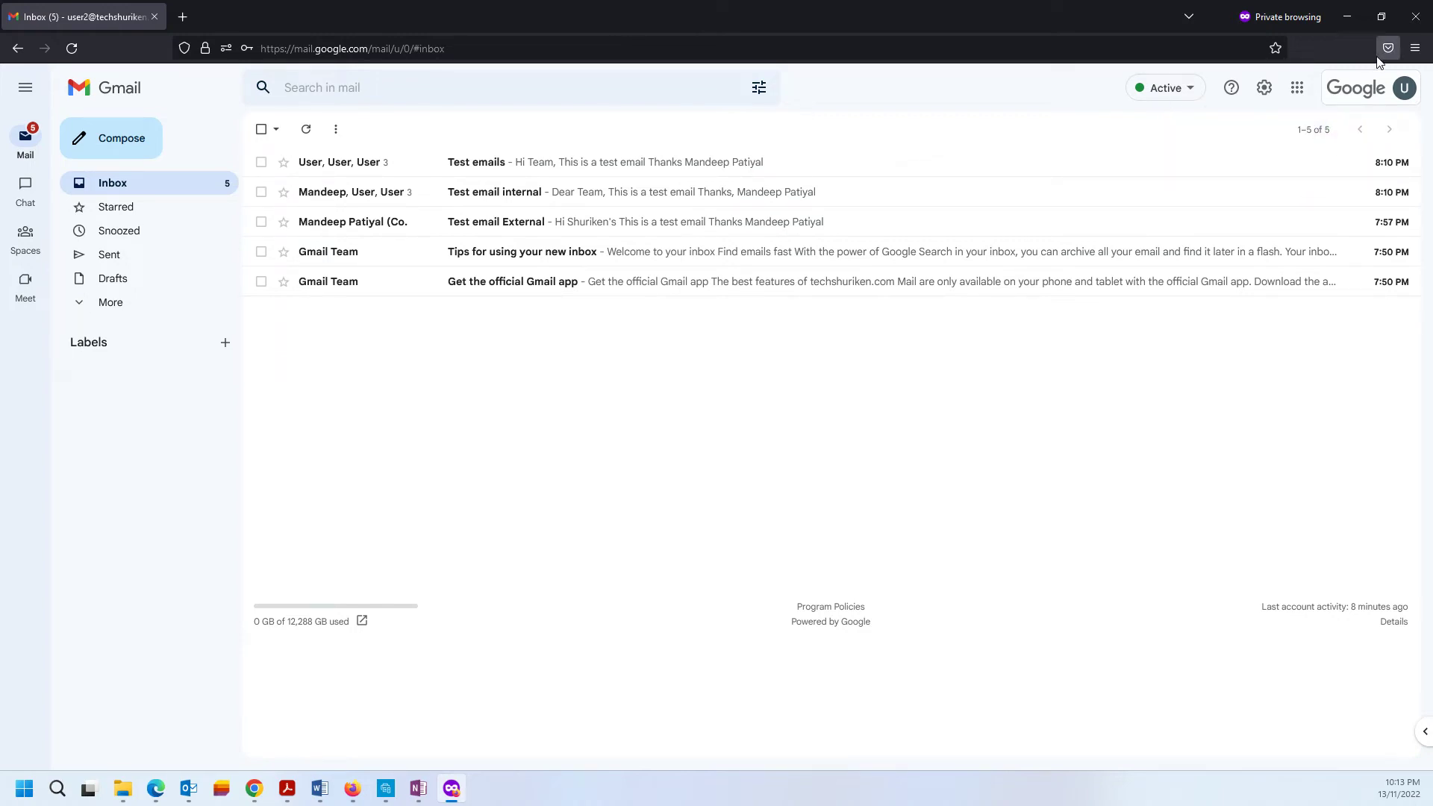
click(1404, 88)
click(793, 474)
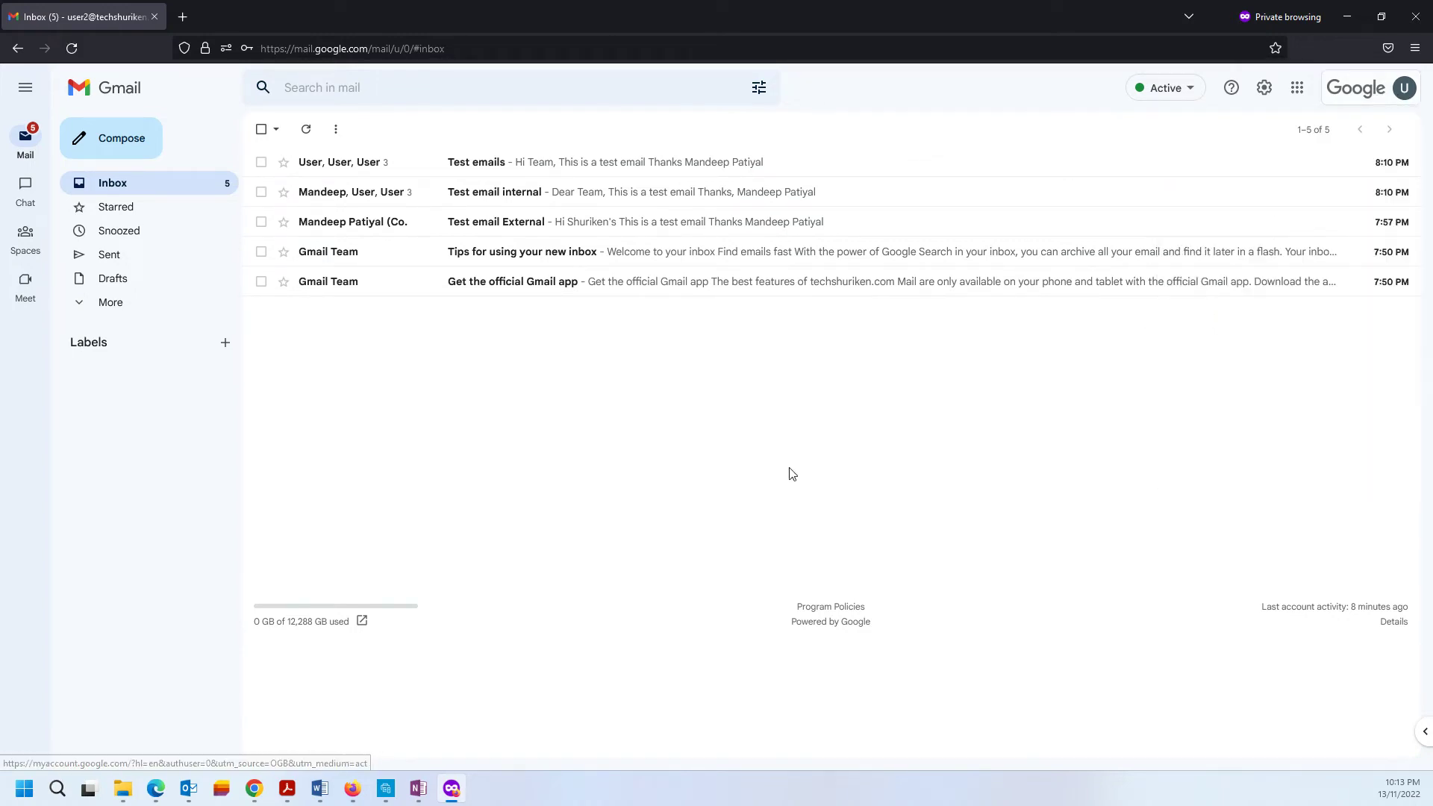
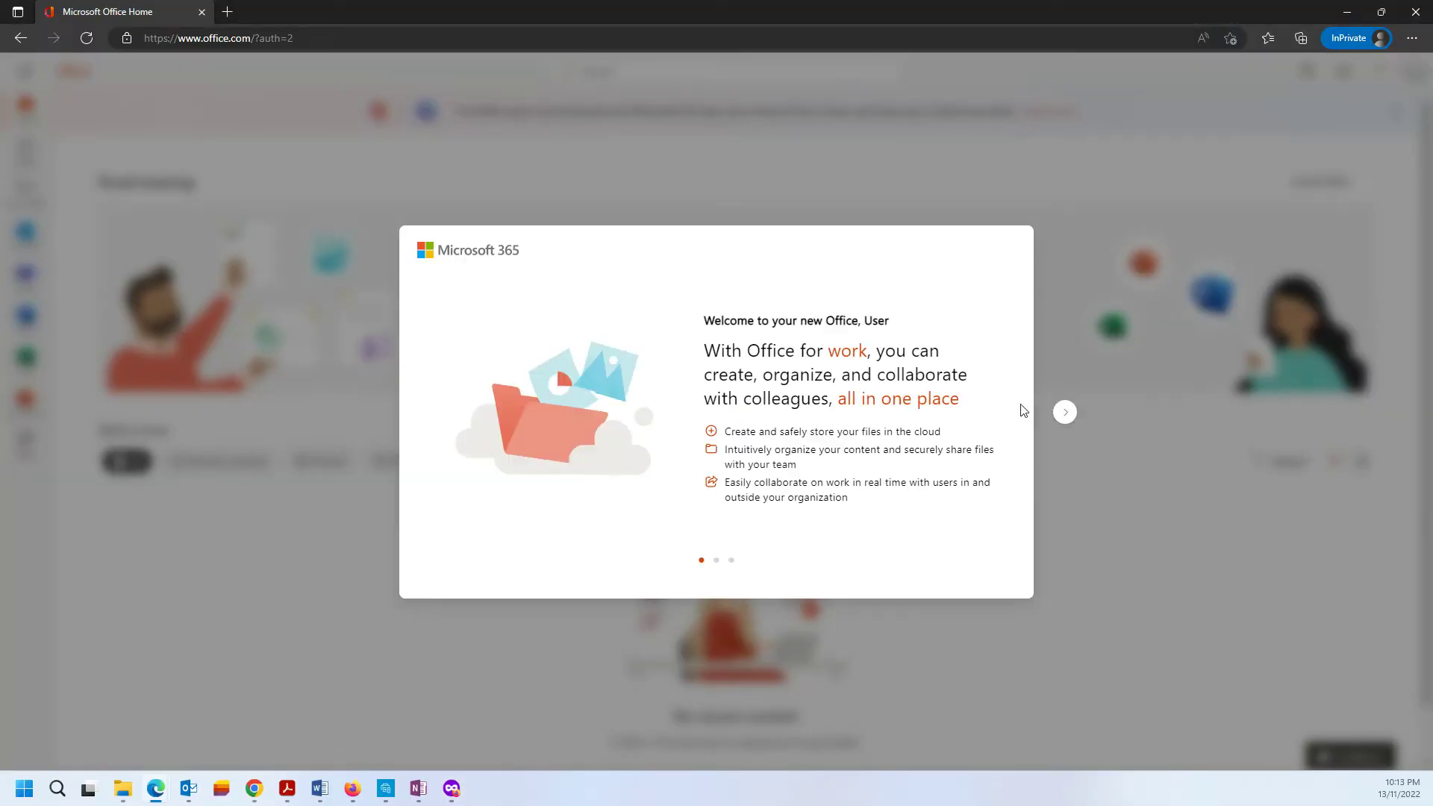
Page through and close the Office welcome dialog.
click(1065, 413)
click(1065, 412)
click(1066, 413)
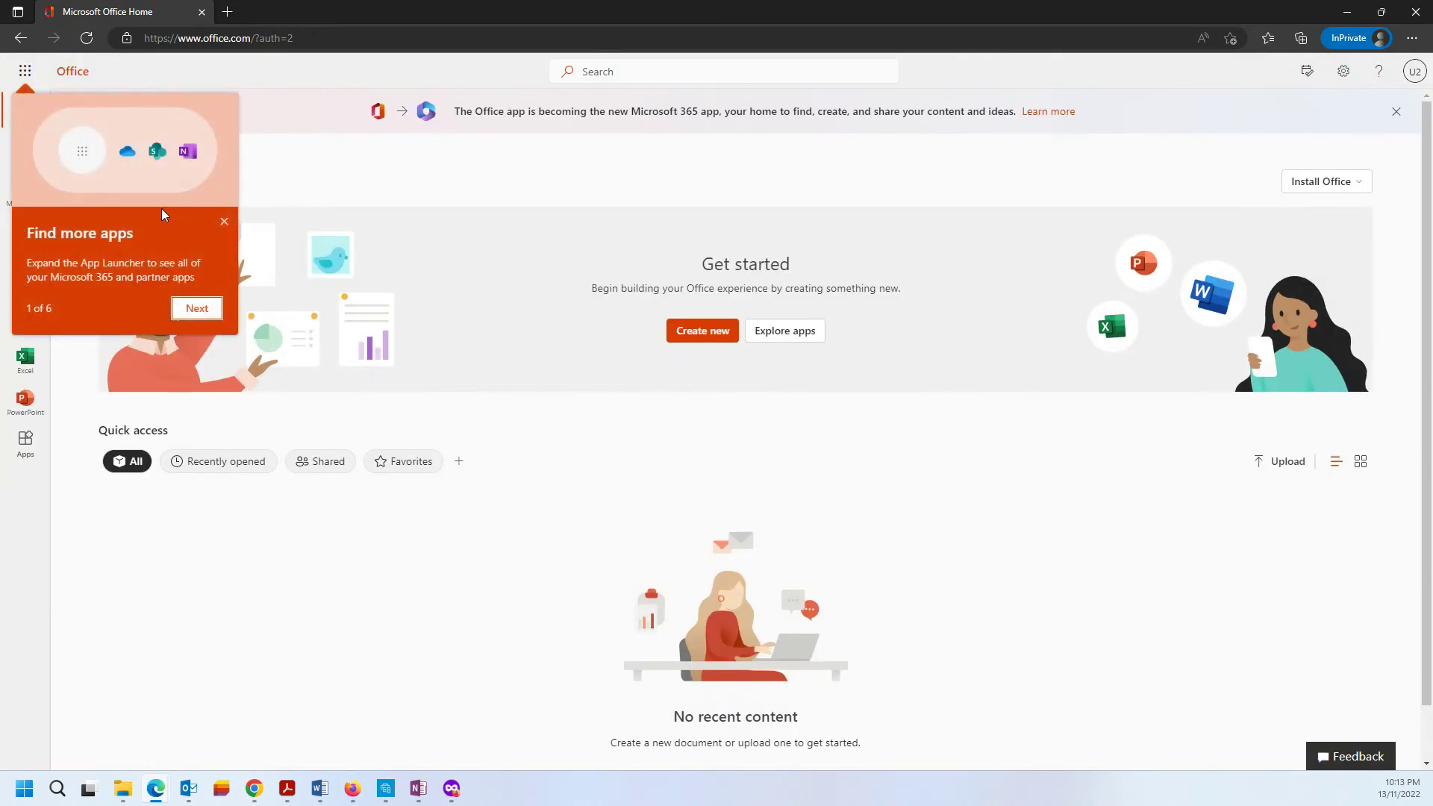
Dismiss the Find more apps tip and open User 2's Outlook inbox, skipping account protection.
click(224, 223)
click(26, 235)
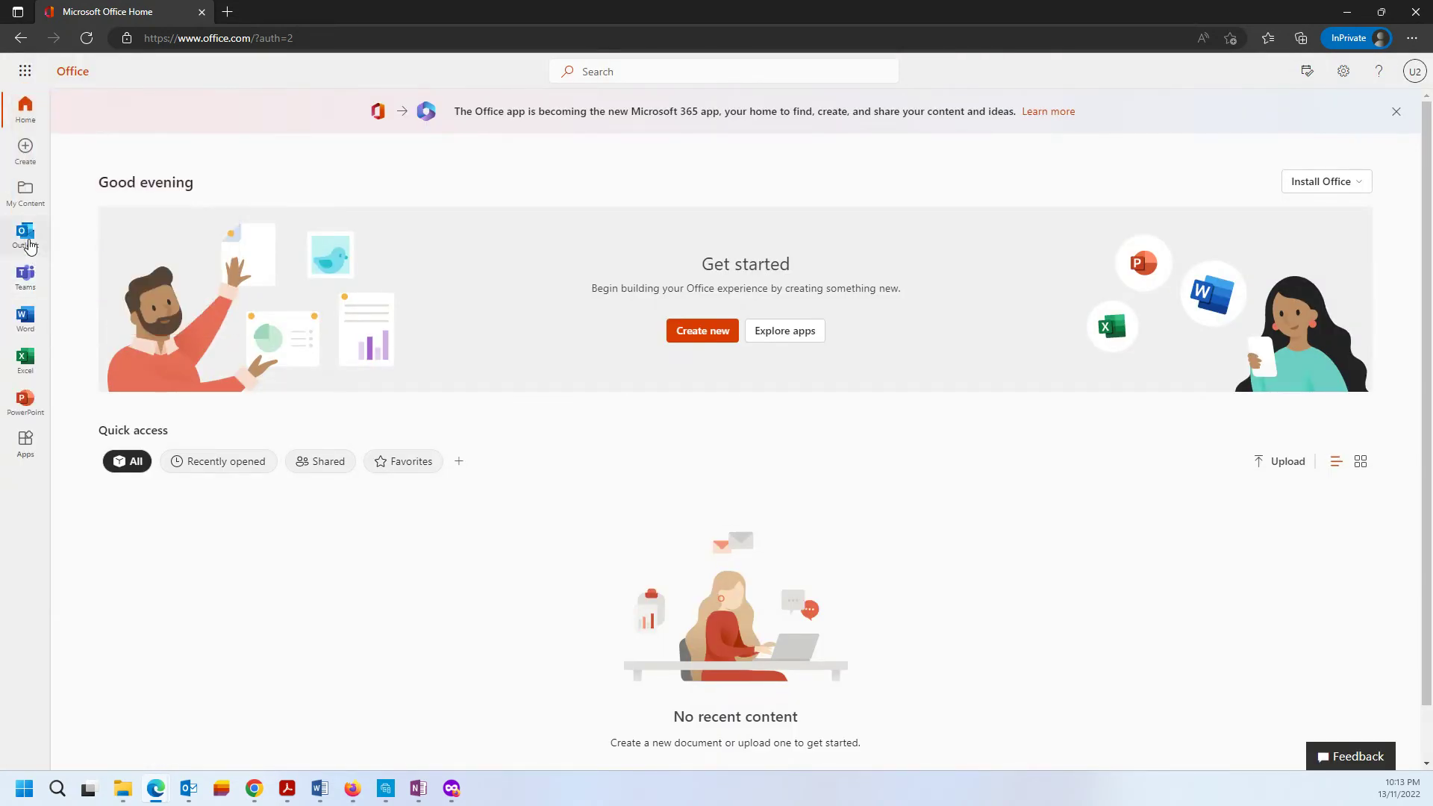
click(625, 456)
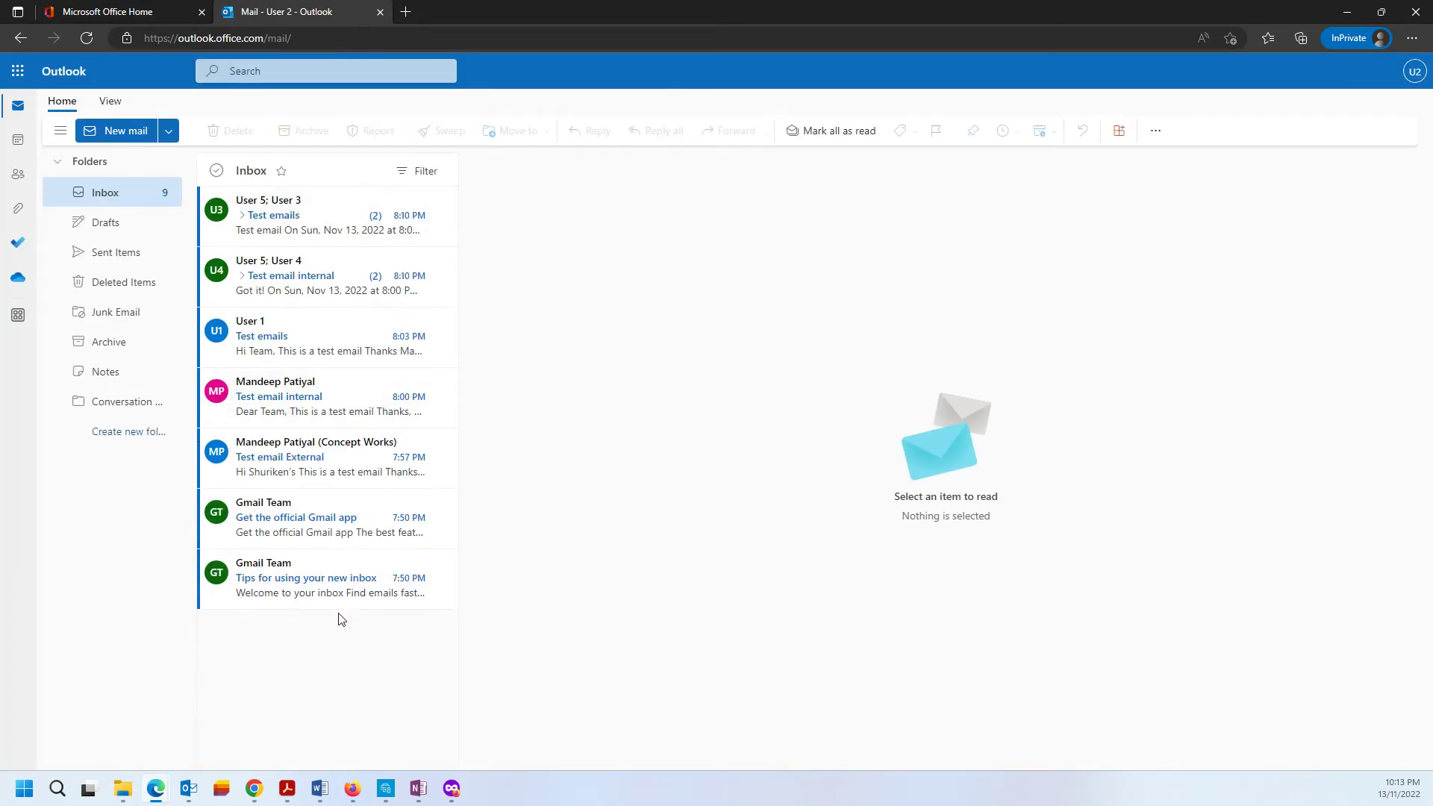
Compare User 2's migrated Outlook inbox with the Gmail inbox and dismiss the ribbon tip.
click(1401, 18)
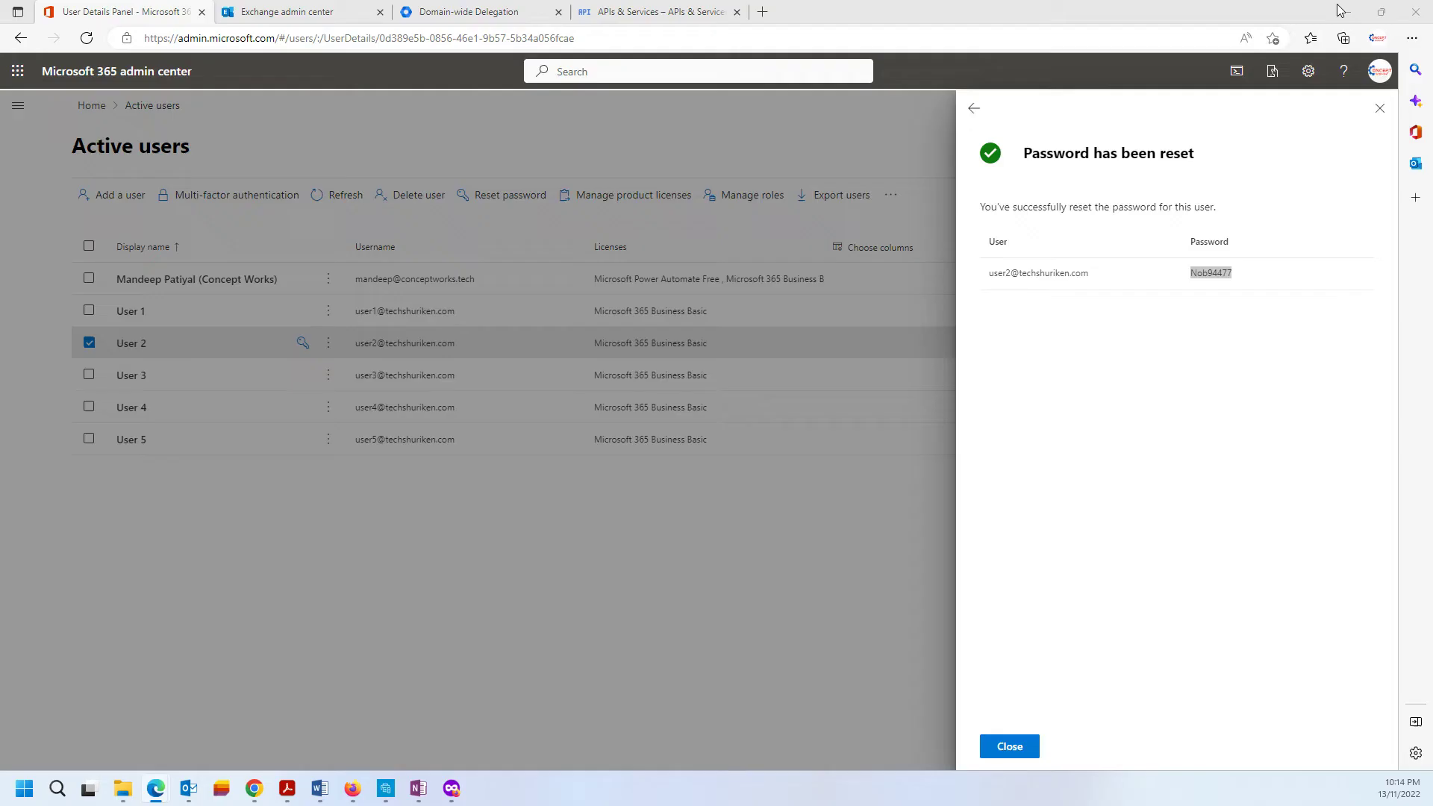
click(451, 789)
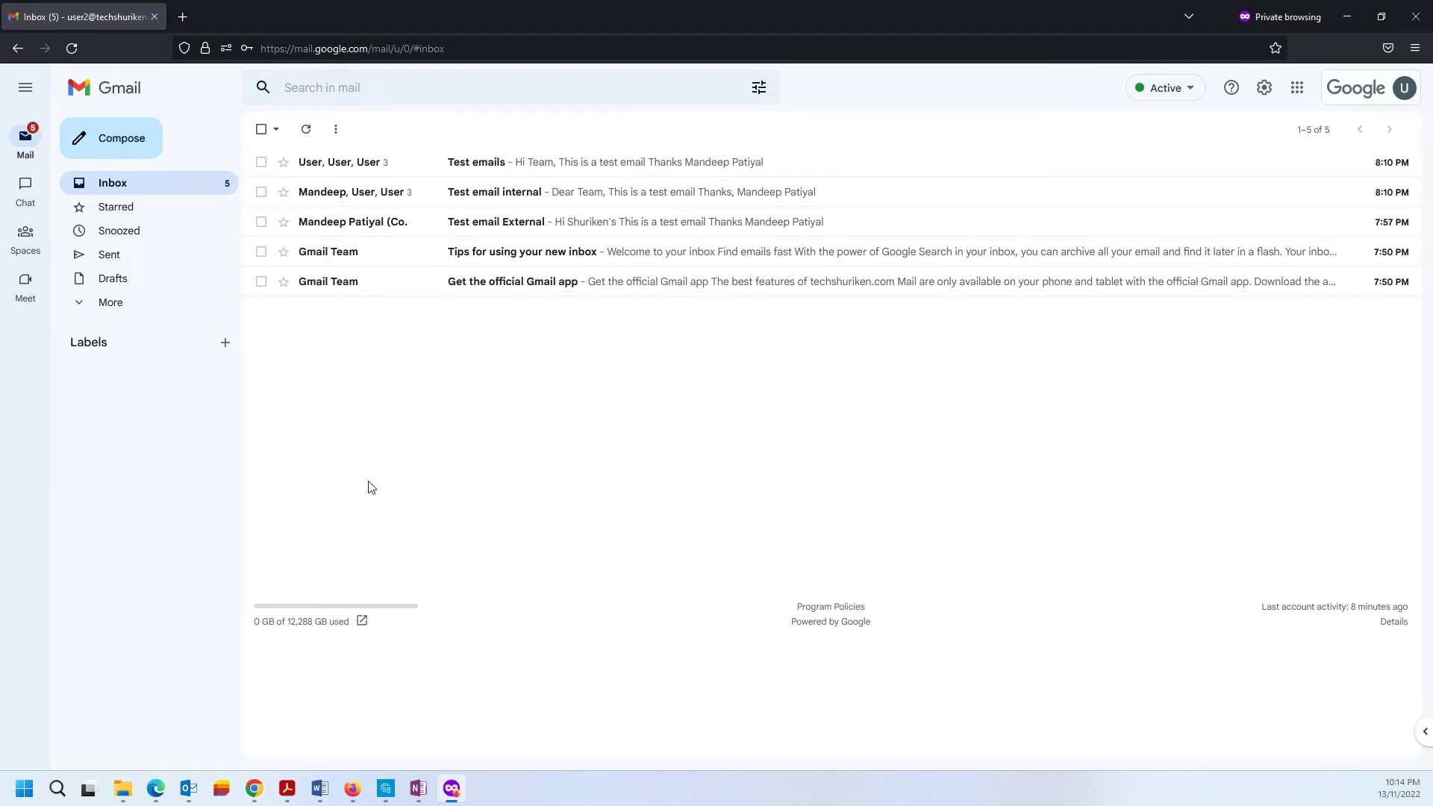
click(1347, 17)
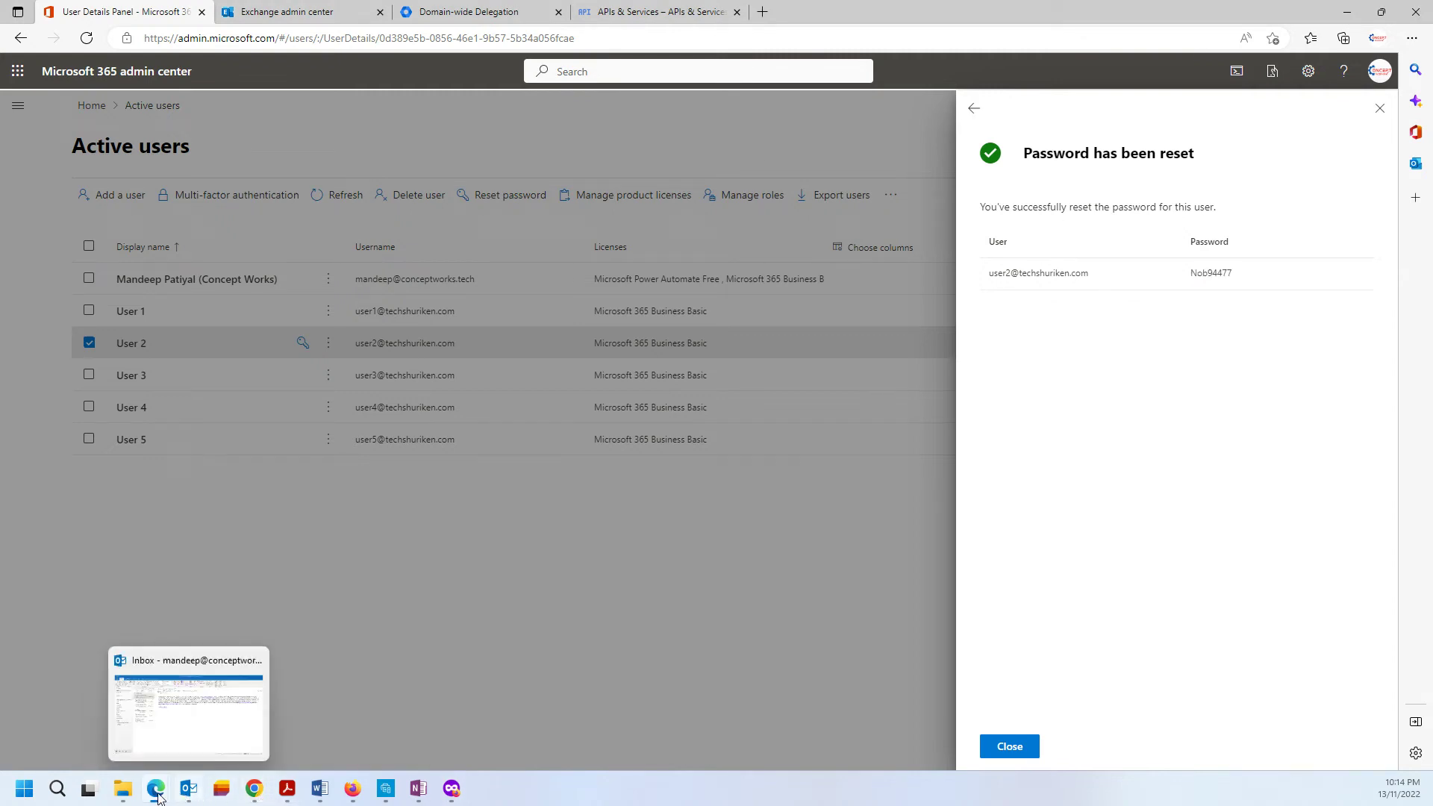
mouse_move(155, 788)
click(228, 657)
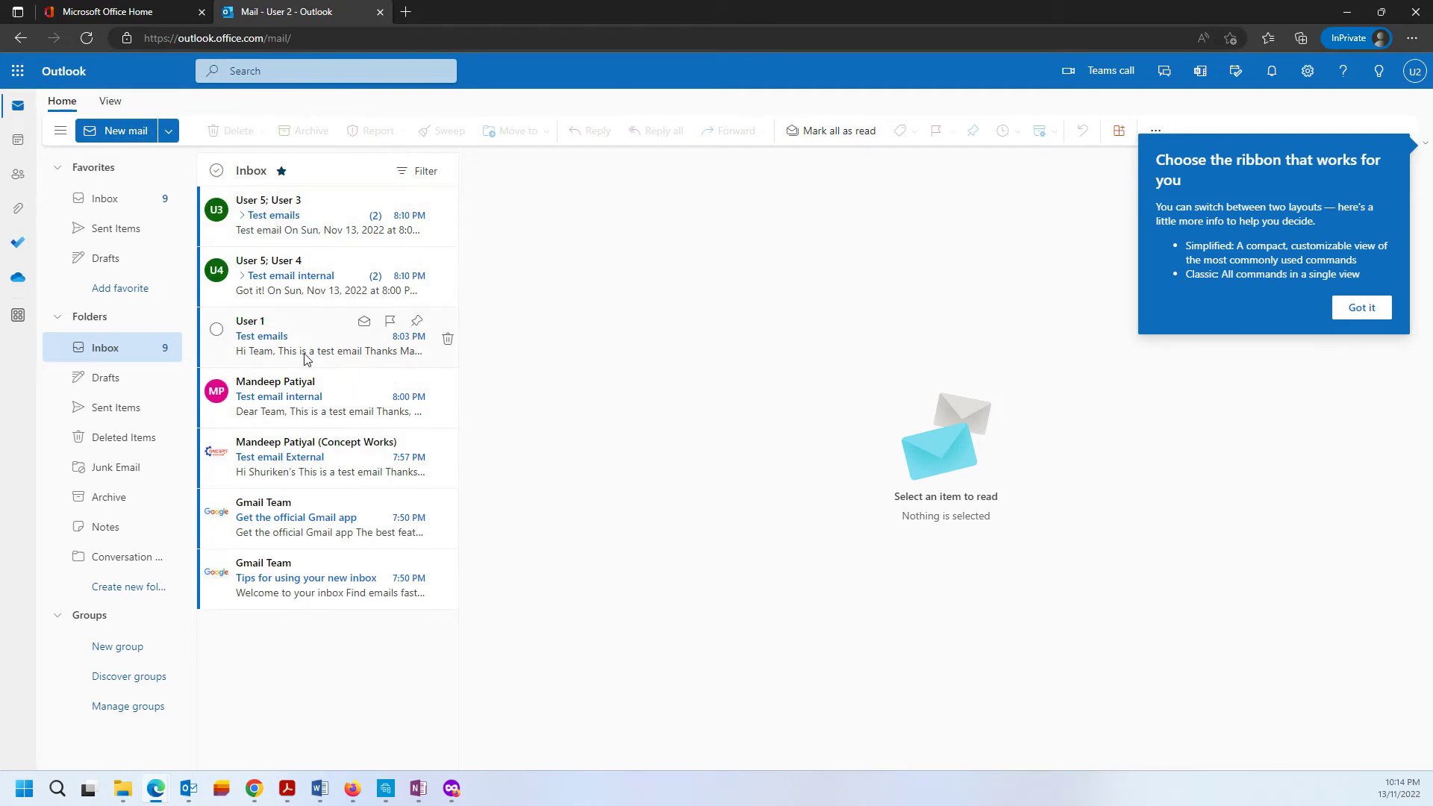
click(1361, 308)
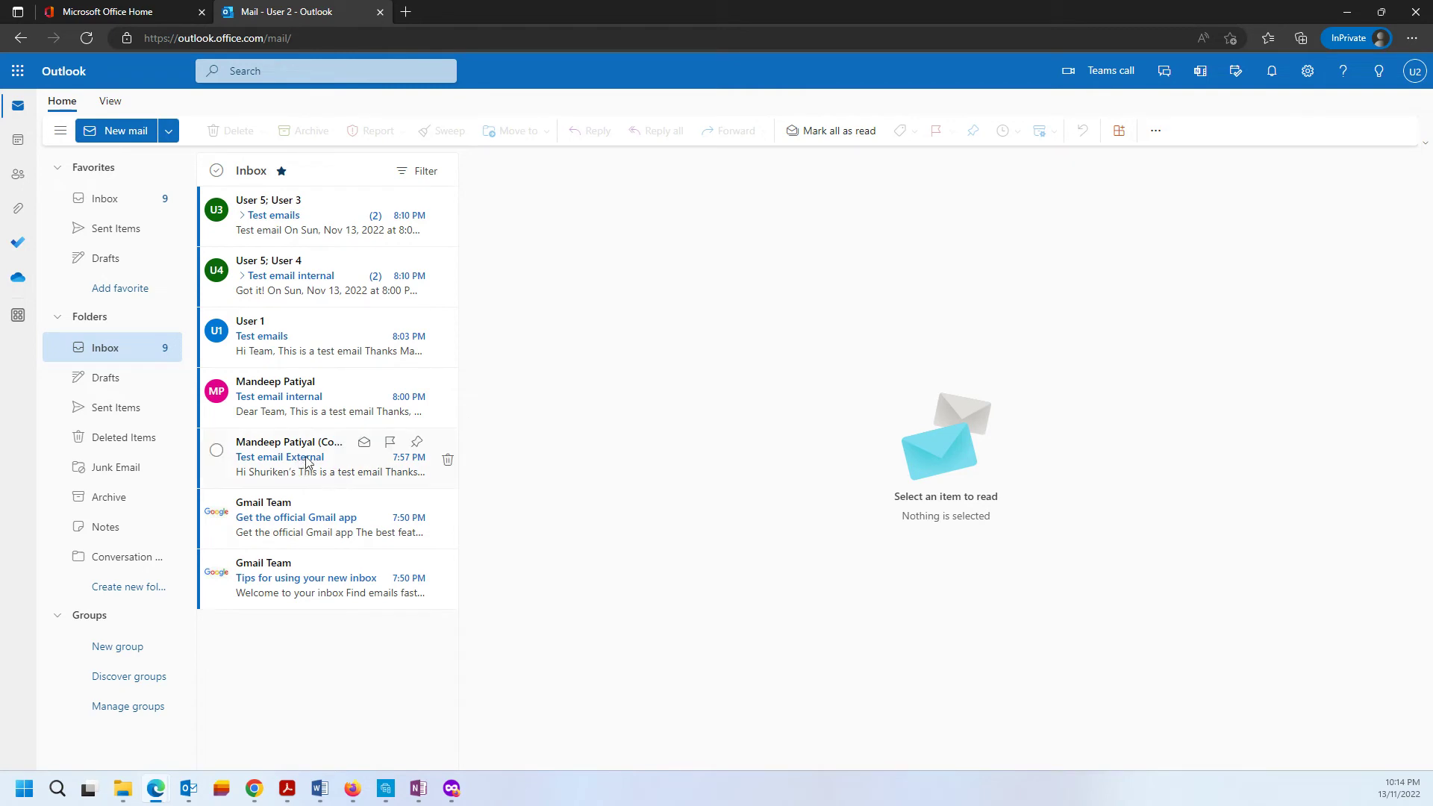
Sign User 2 out of Outlook, close the InPrivate window and the password reset panel.
click(381, 12)
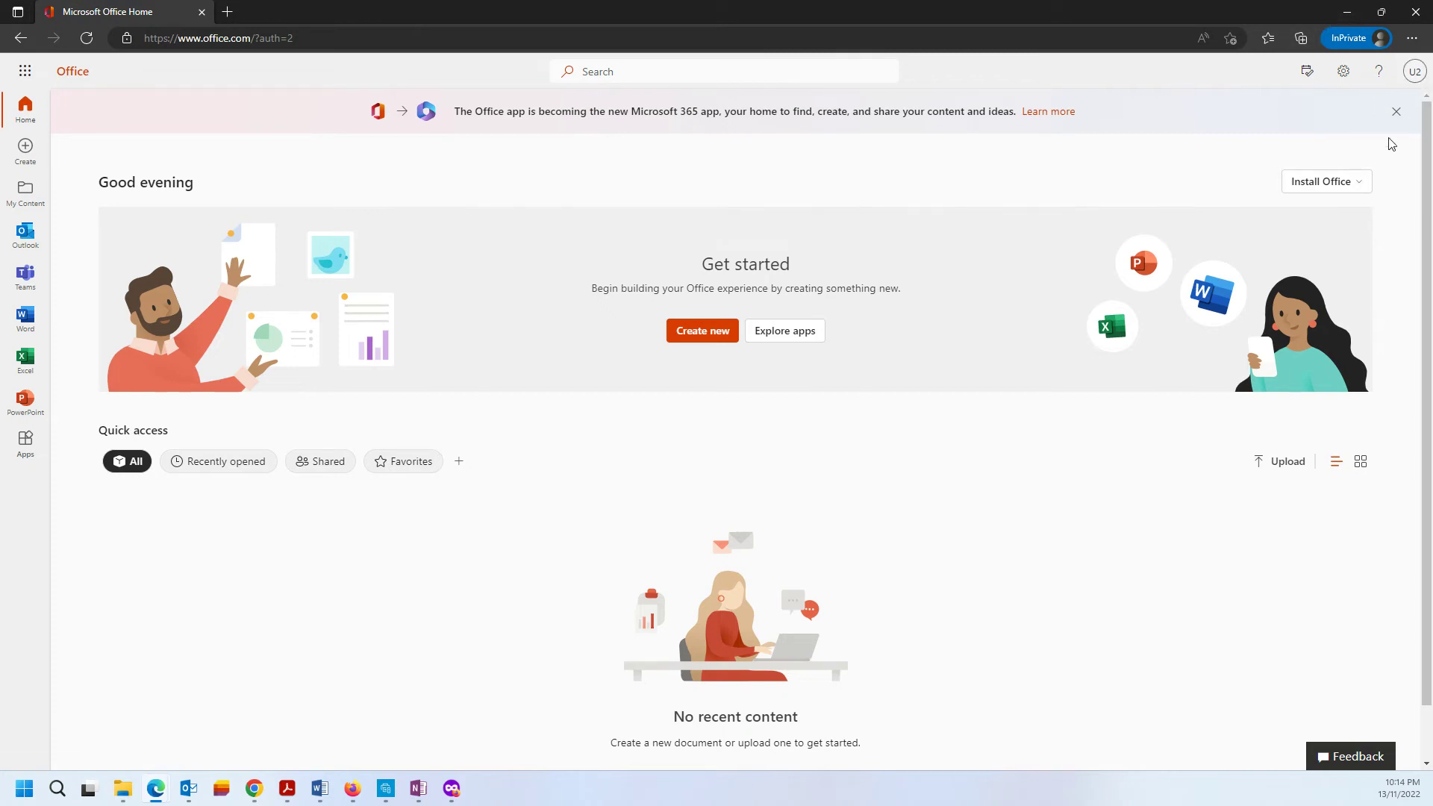
click(1415, 71)
click(1398, 105)
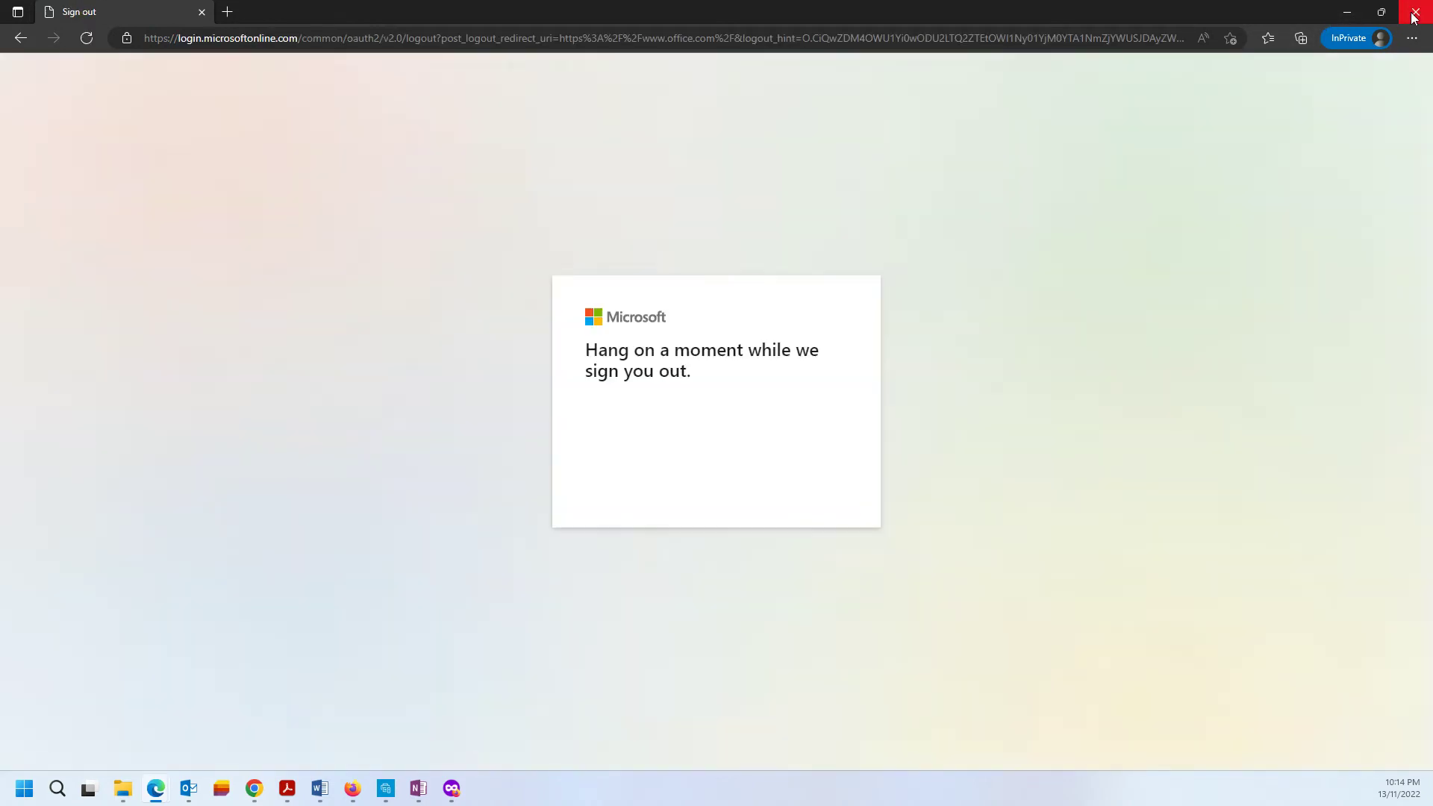
click(1415, 16)
click(1380, 106)
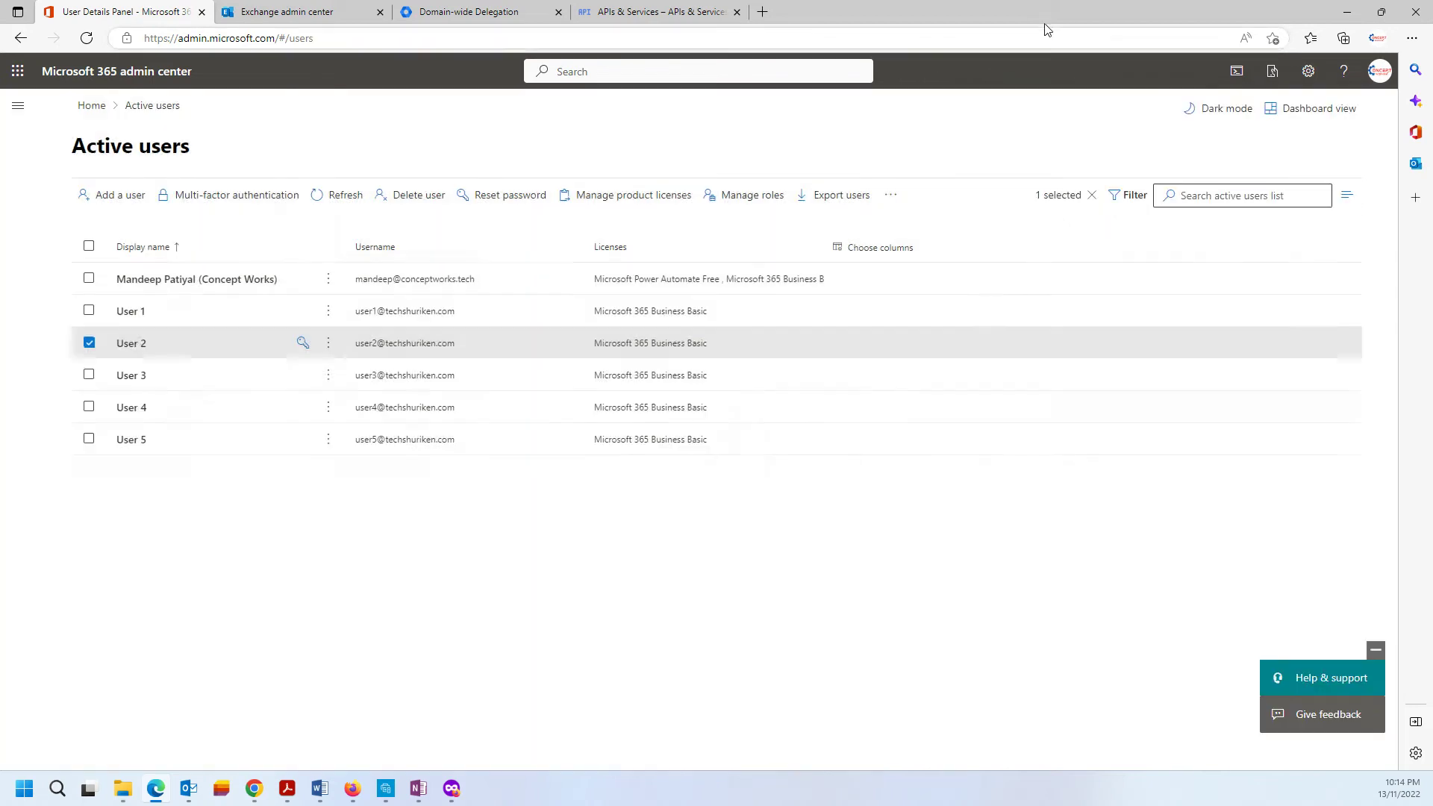
Go to the Exchange admin center's Migration batches list.
click(687, 11)
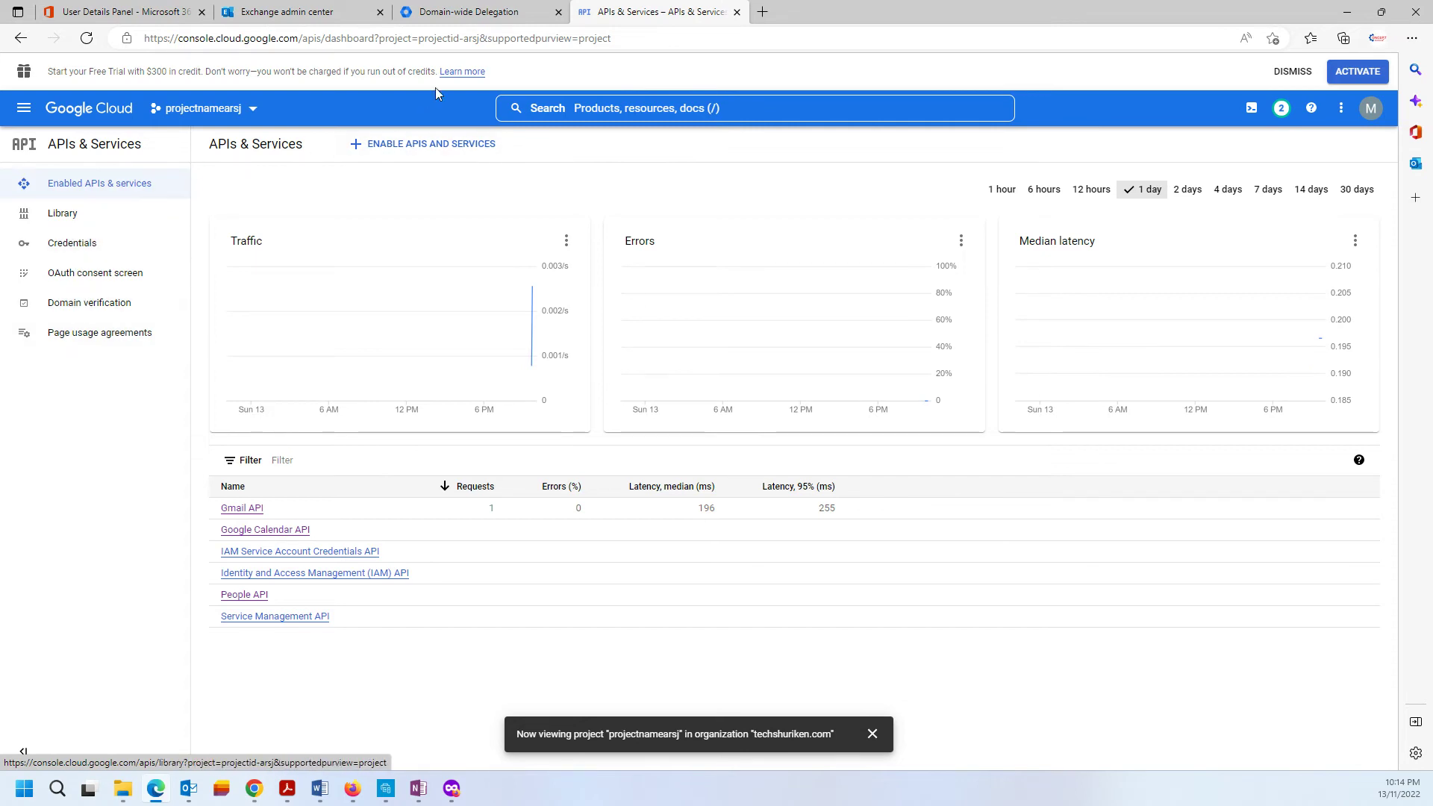
click(430, 14)
click(276, 10)
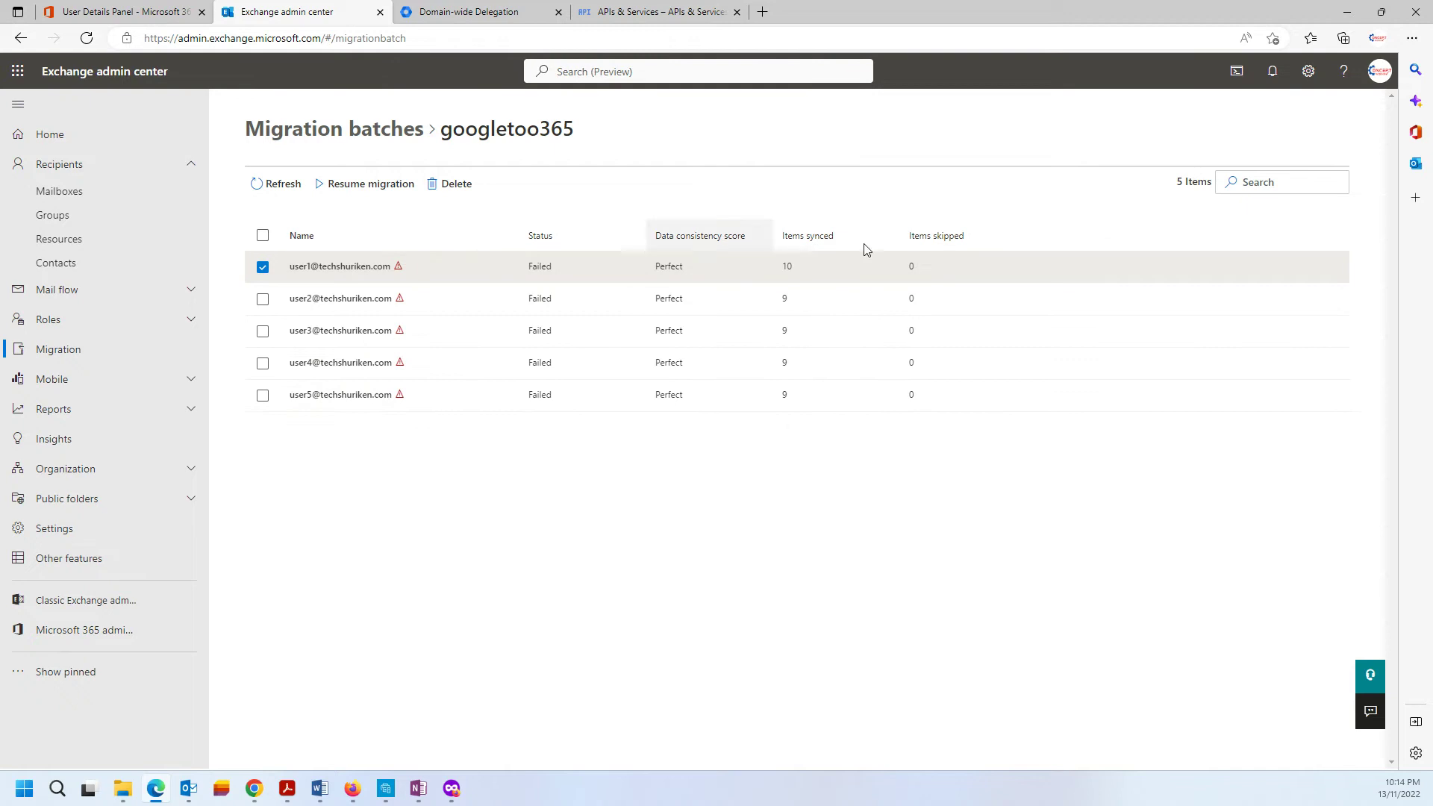
click(342, 132)
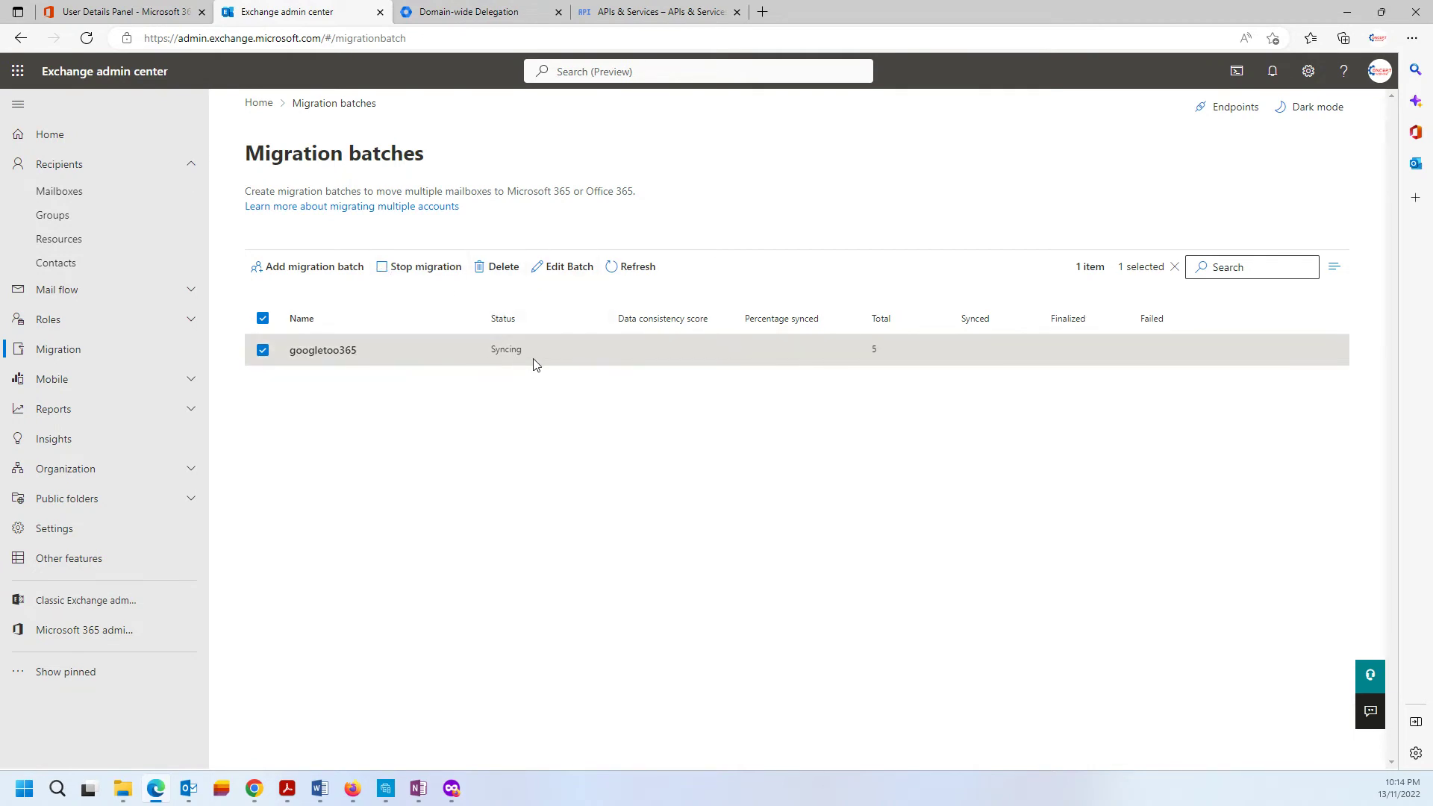
Review all five mailboxes in the googletoo365 batch, then go back to the batch list.
click(333, 356)
click(993, 330)
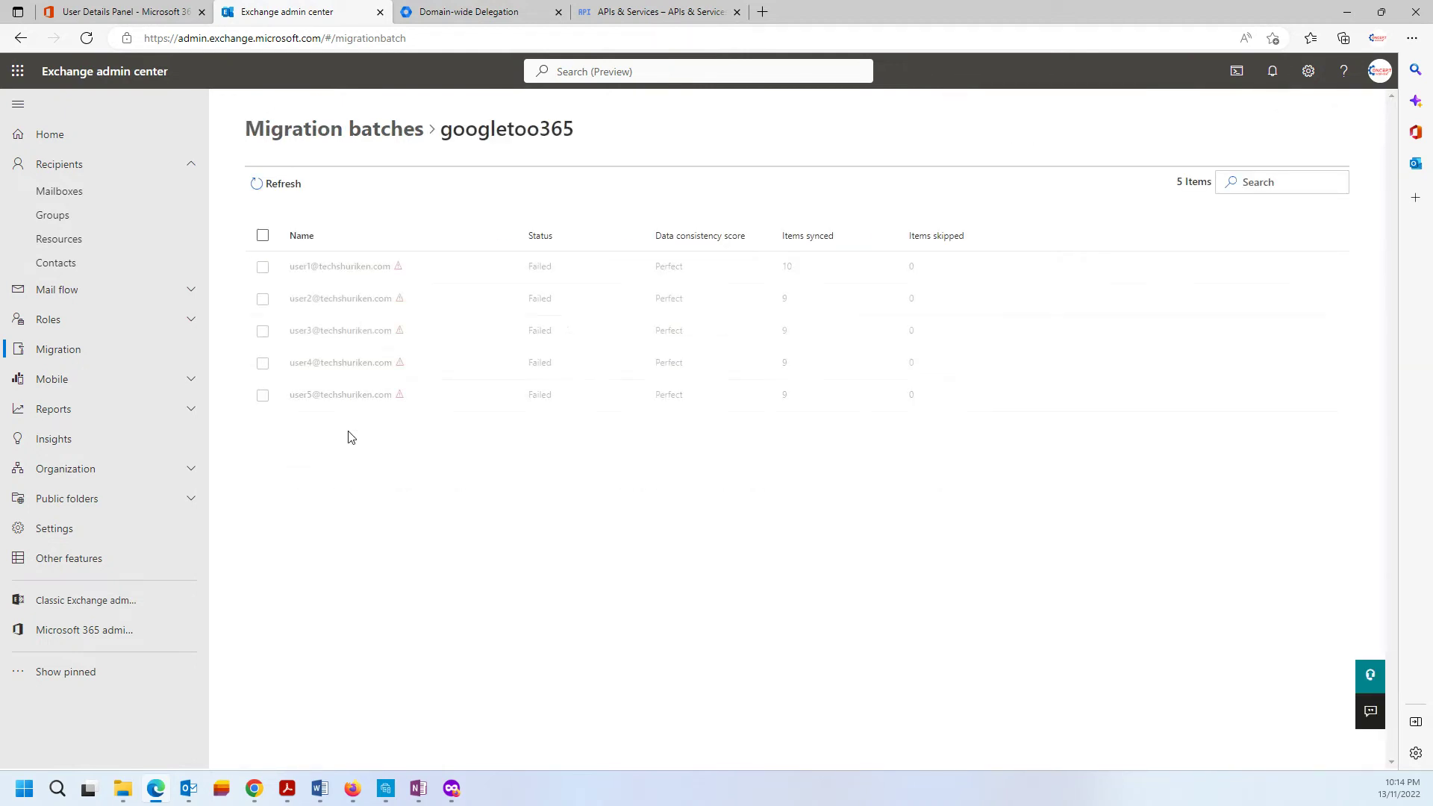
click(262, 237)
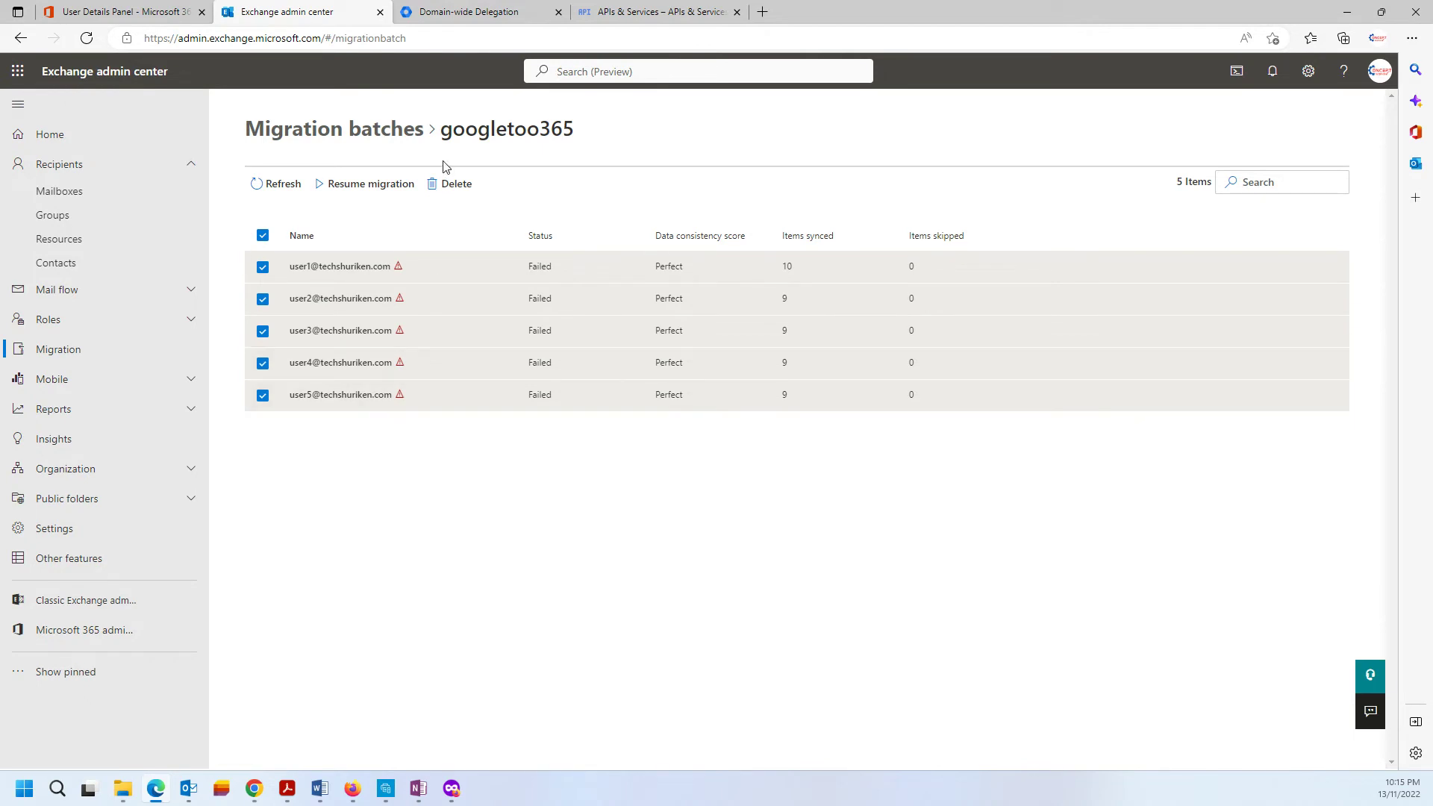
click(351, 131)
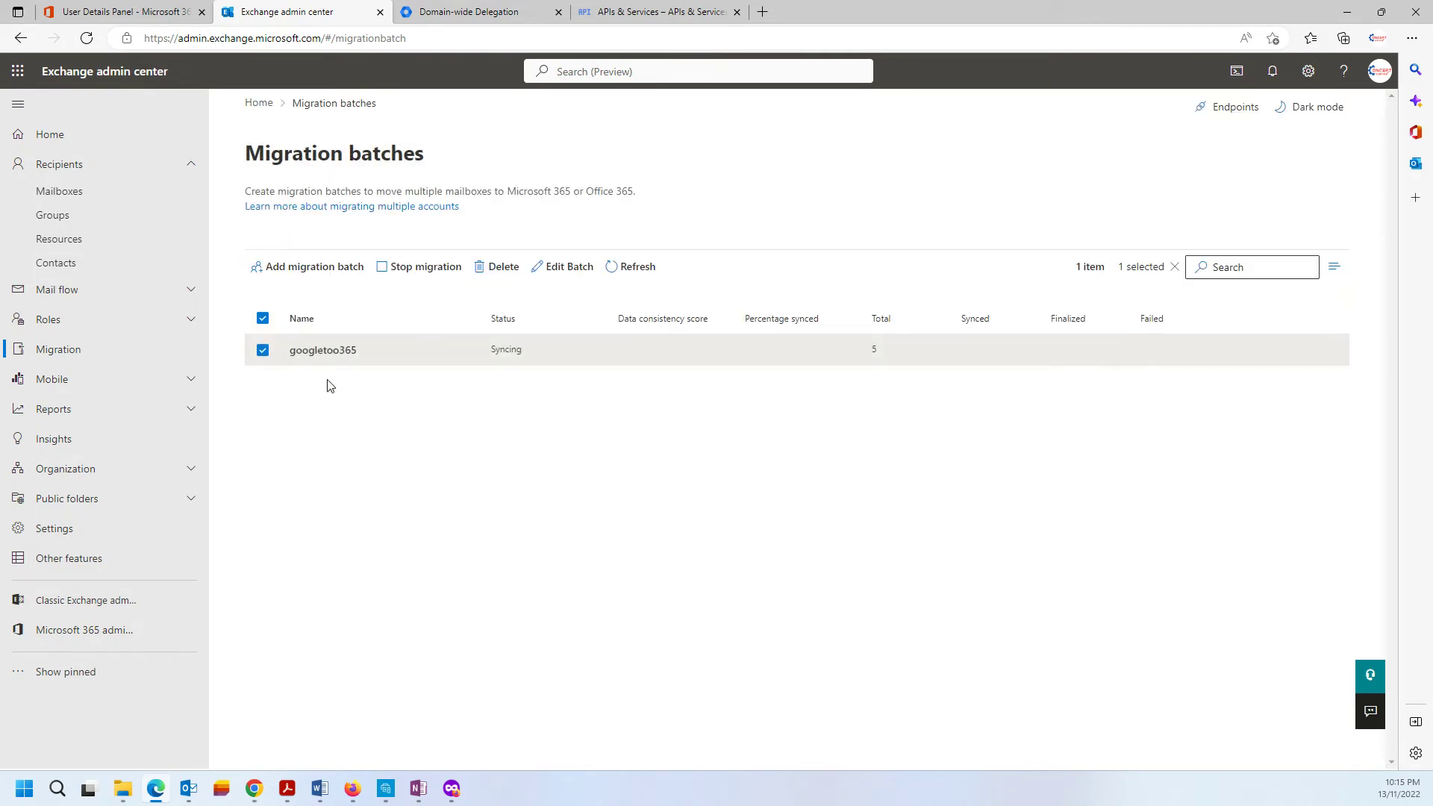
Stop the googletoo365 migration batch and confirm.
click(425, 269)
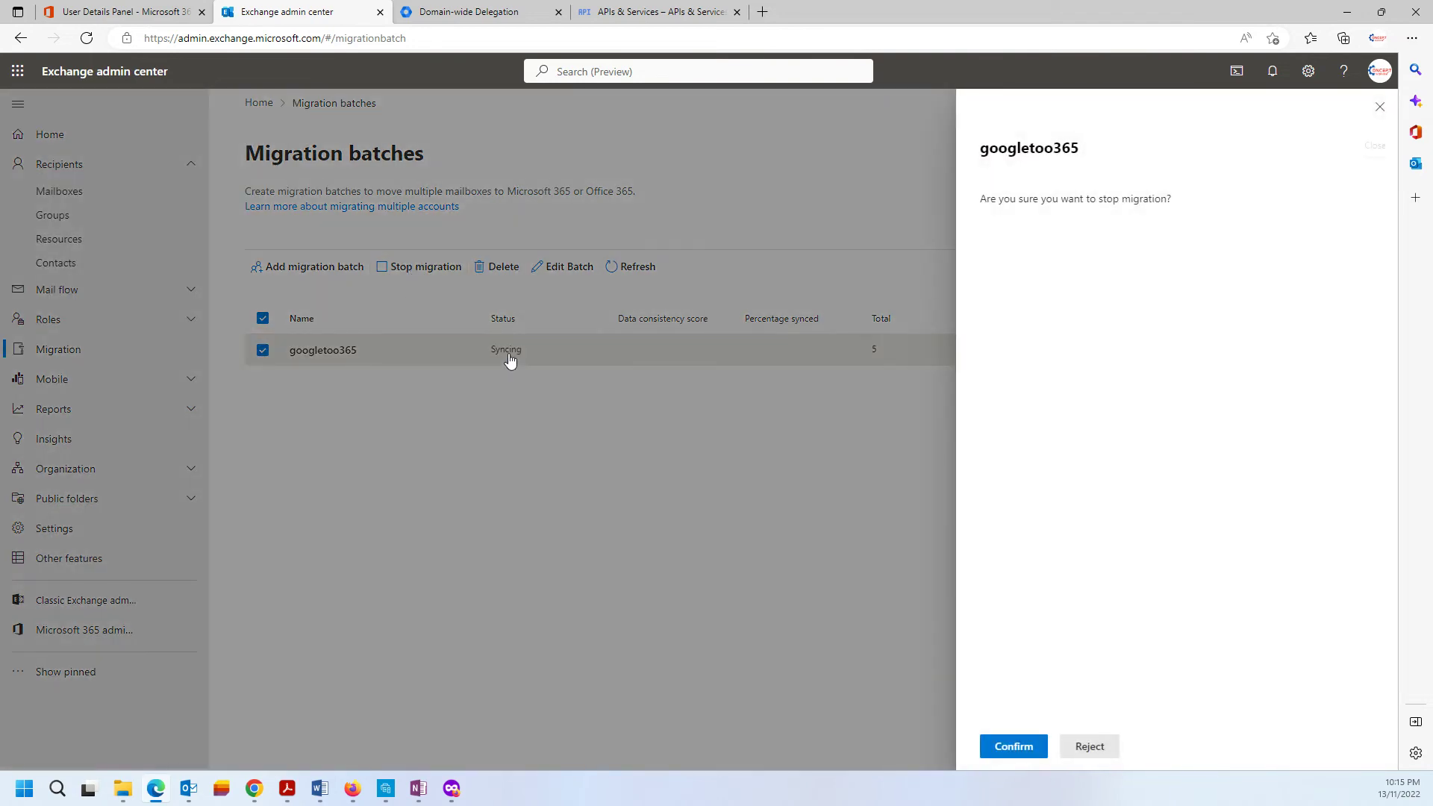
click(994, 748)
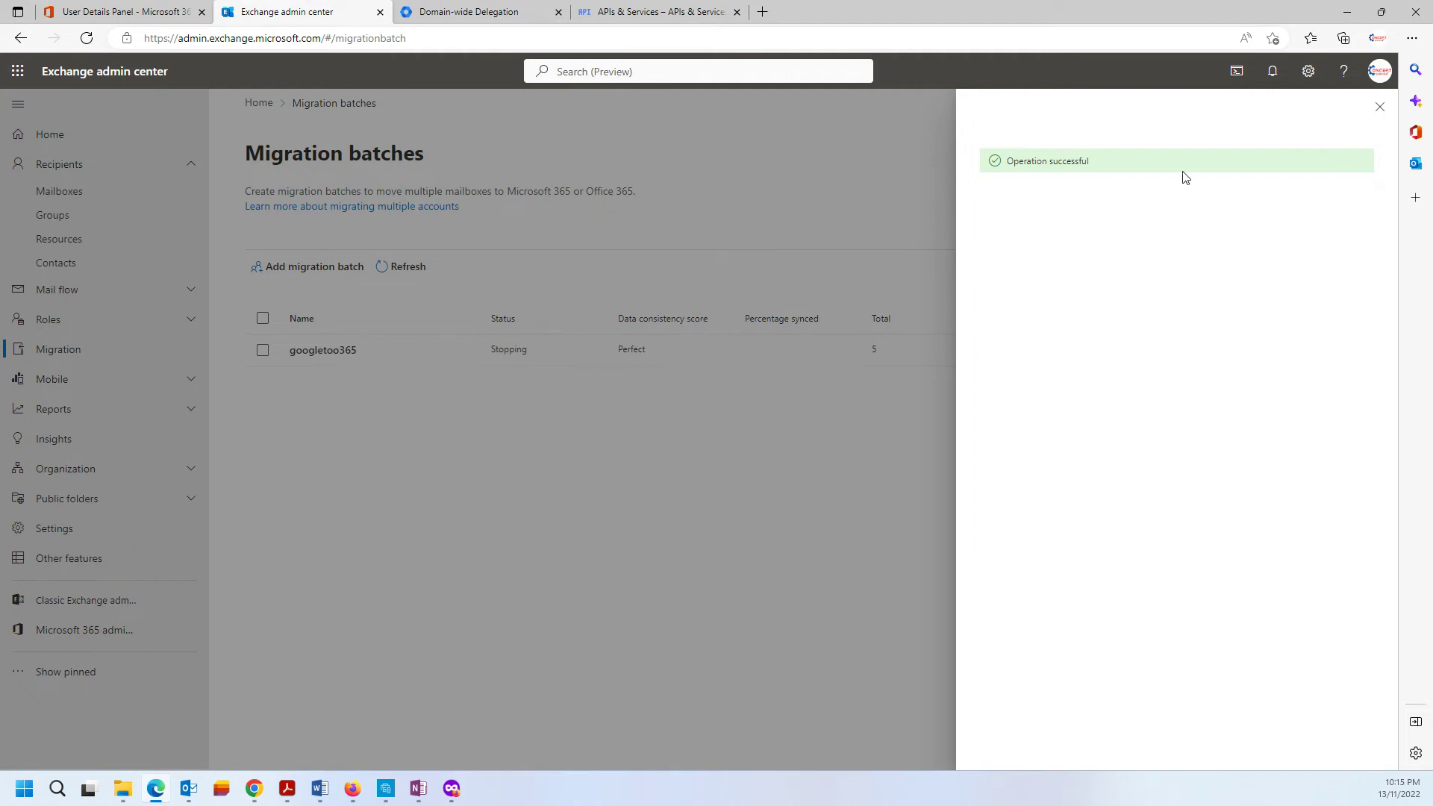
click(1380, 107)
Refresh the batch list until googletoo365 shows Stopping, then return to Active users.
click(417, 281)
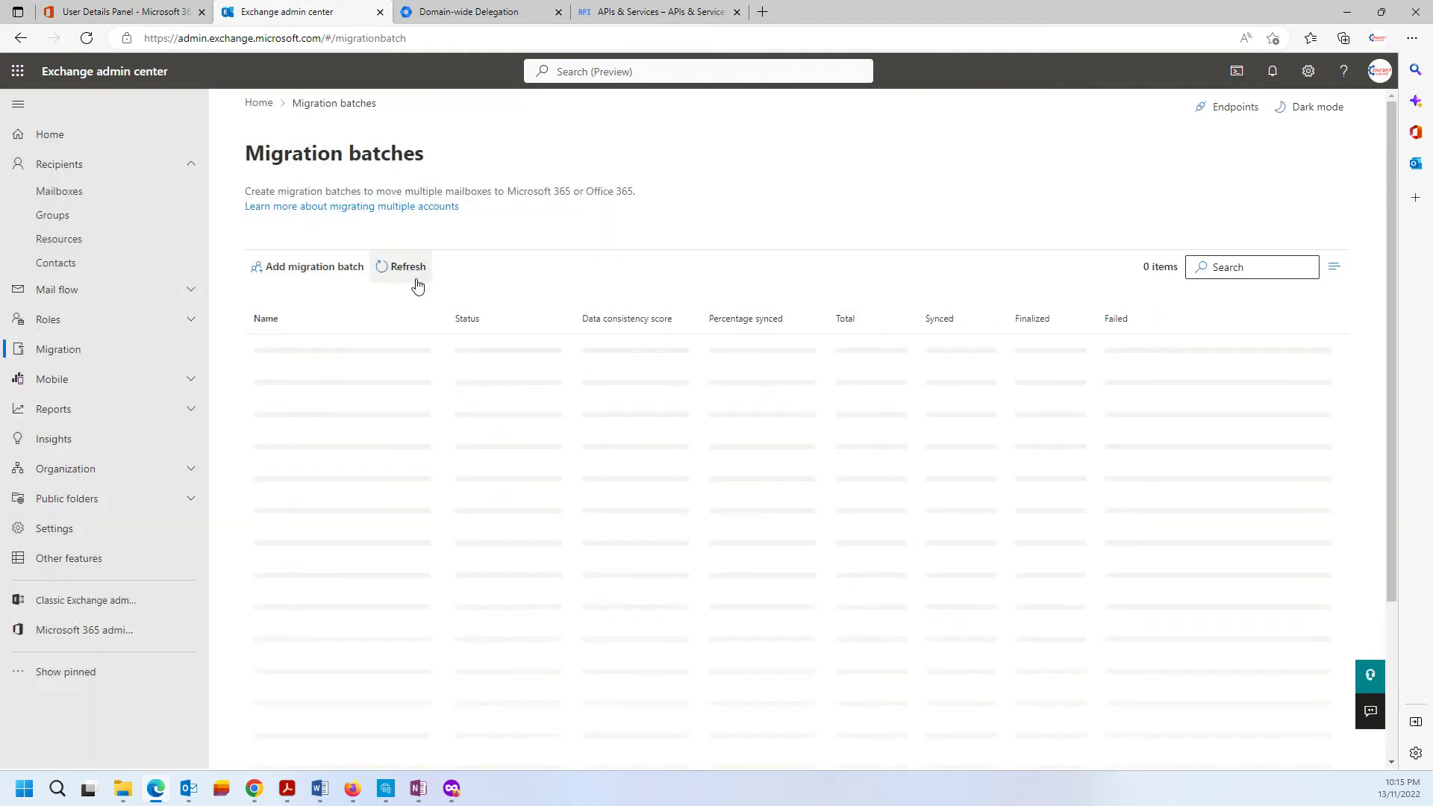
click(410, 267)
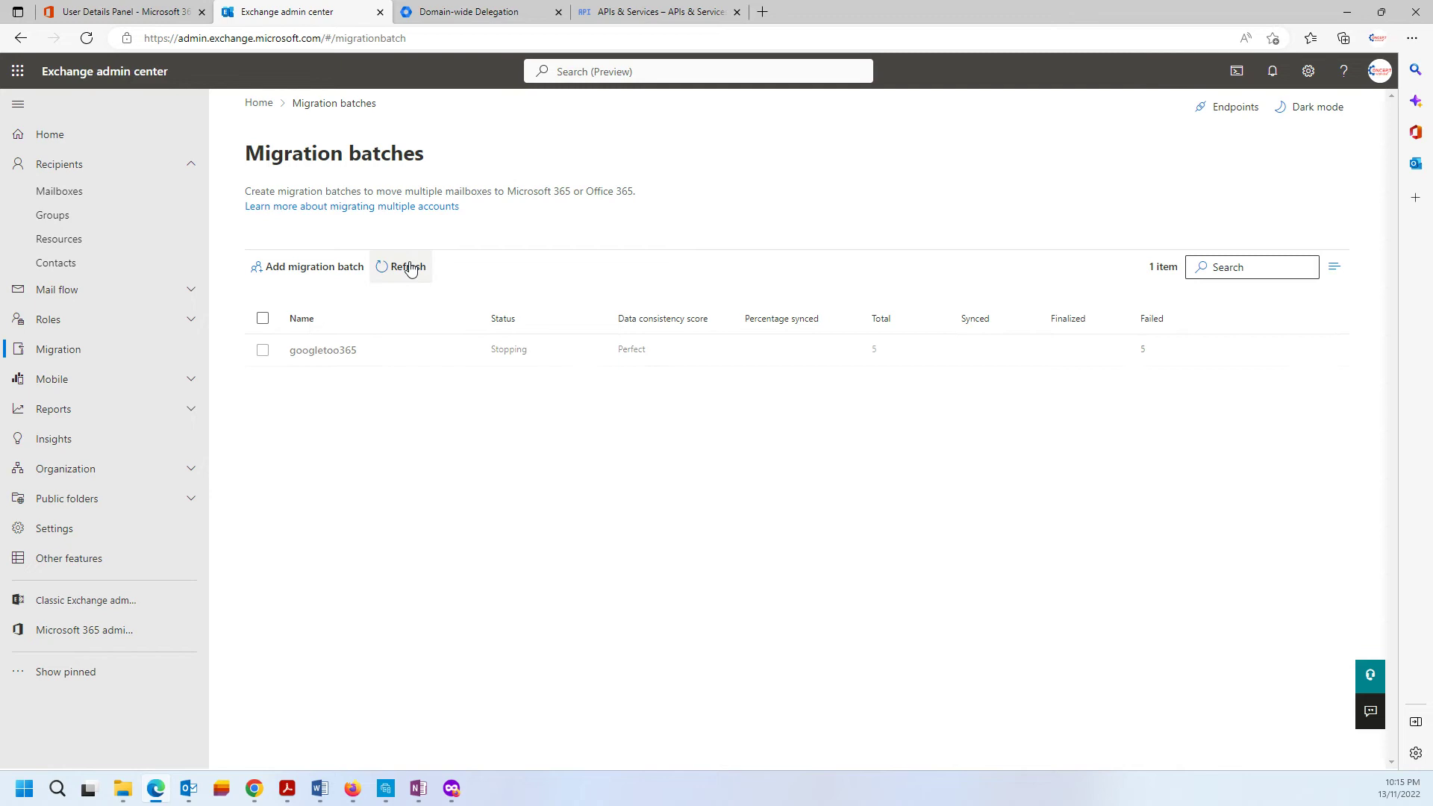
click(409, 269)
click(411, 277)
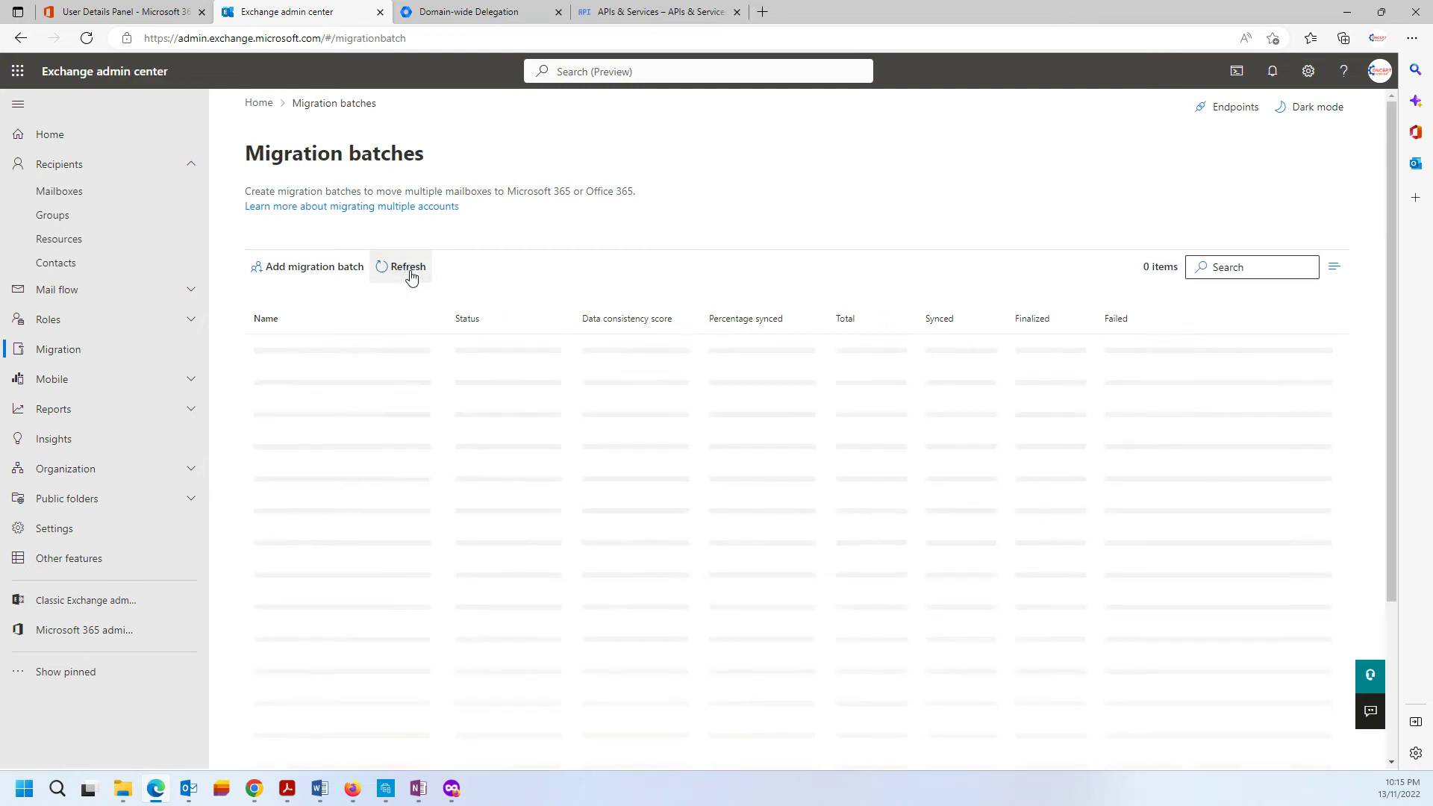
click(410, 277)
click(410, 277)
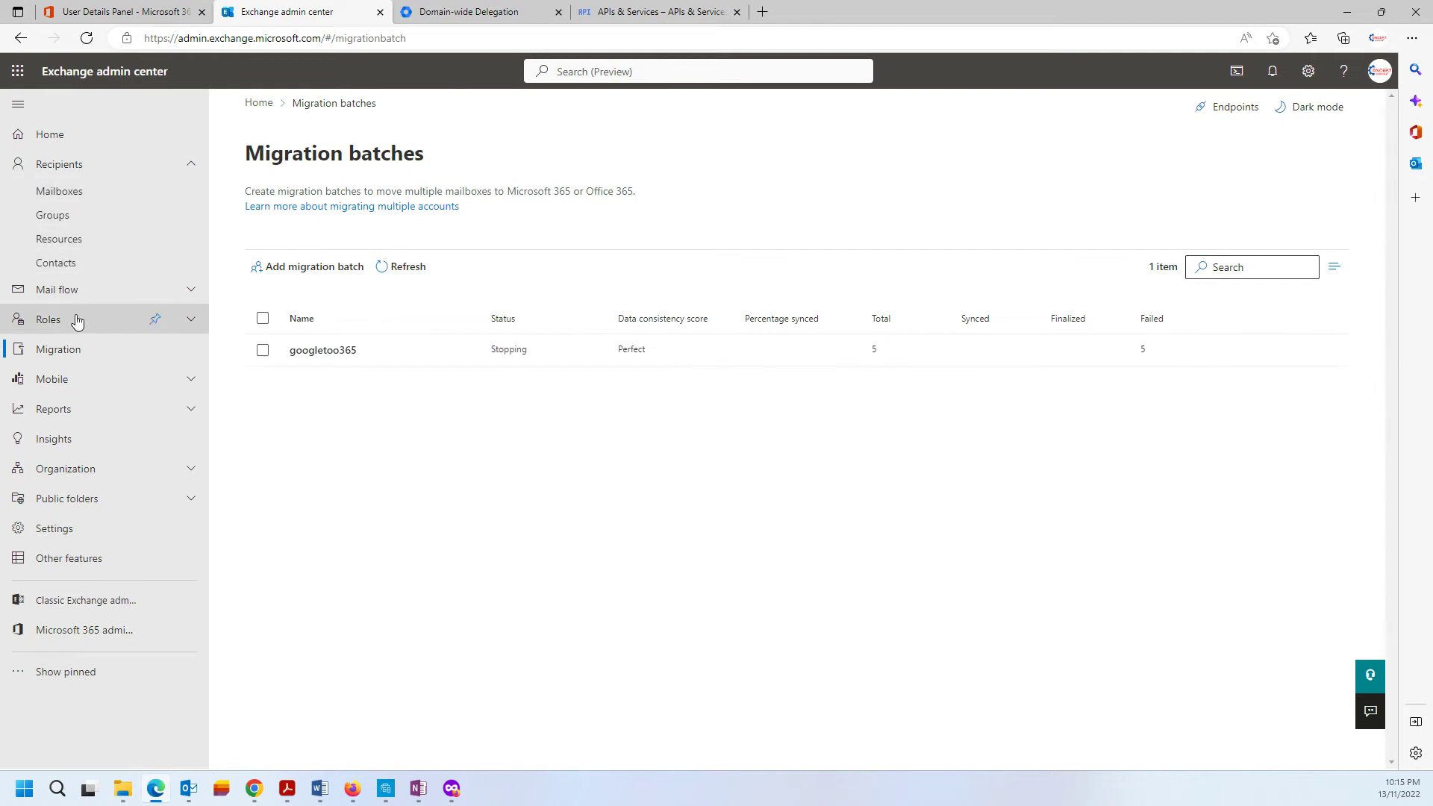
click(154, 11)
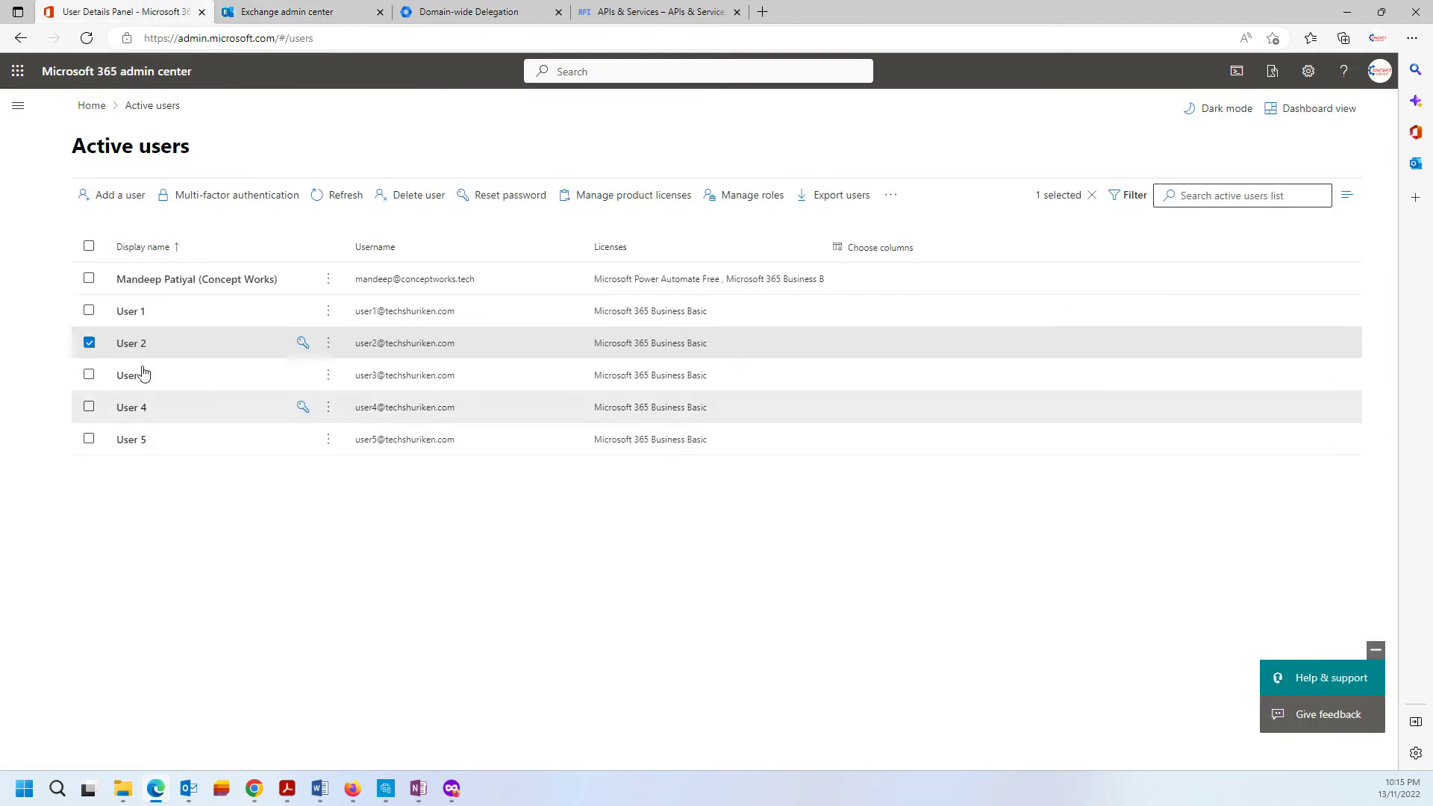
Open techshuriken.com under Settings > Domains and continue its incomplete setup.
click(89, 343)
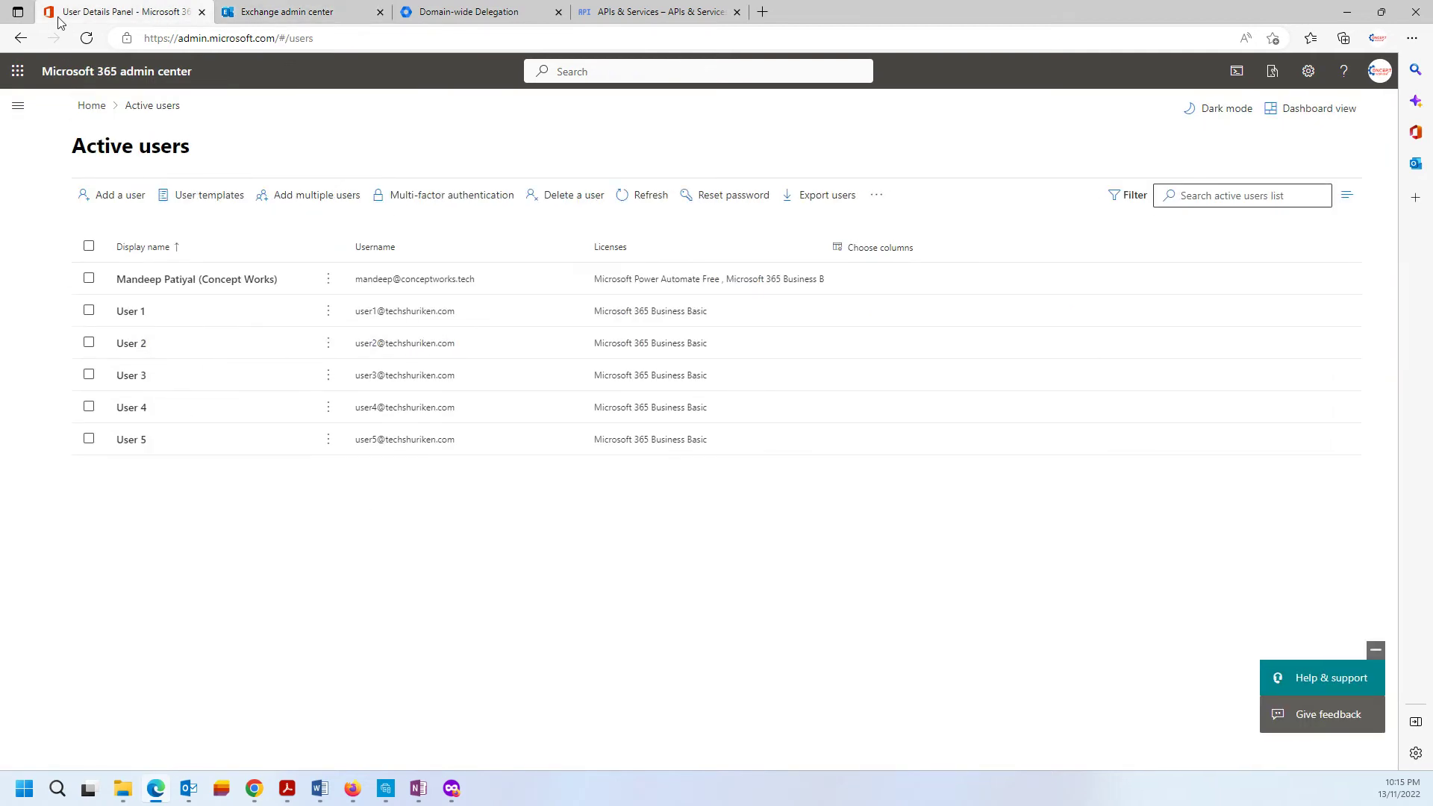
click(18, 105)
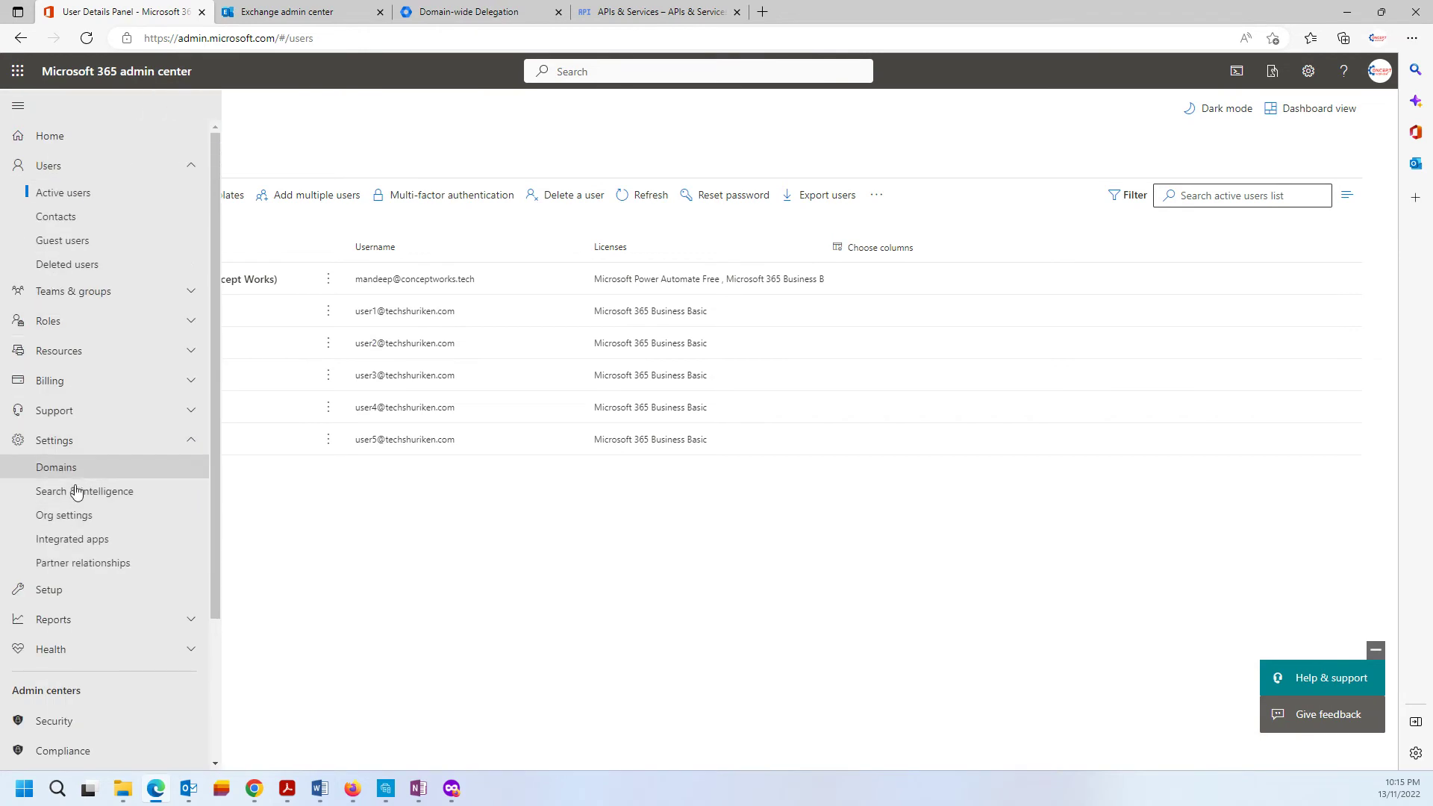
click(55, 469)
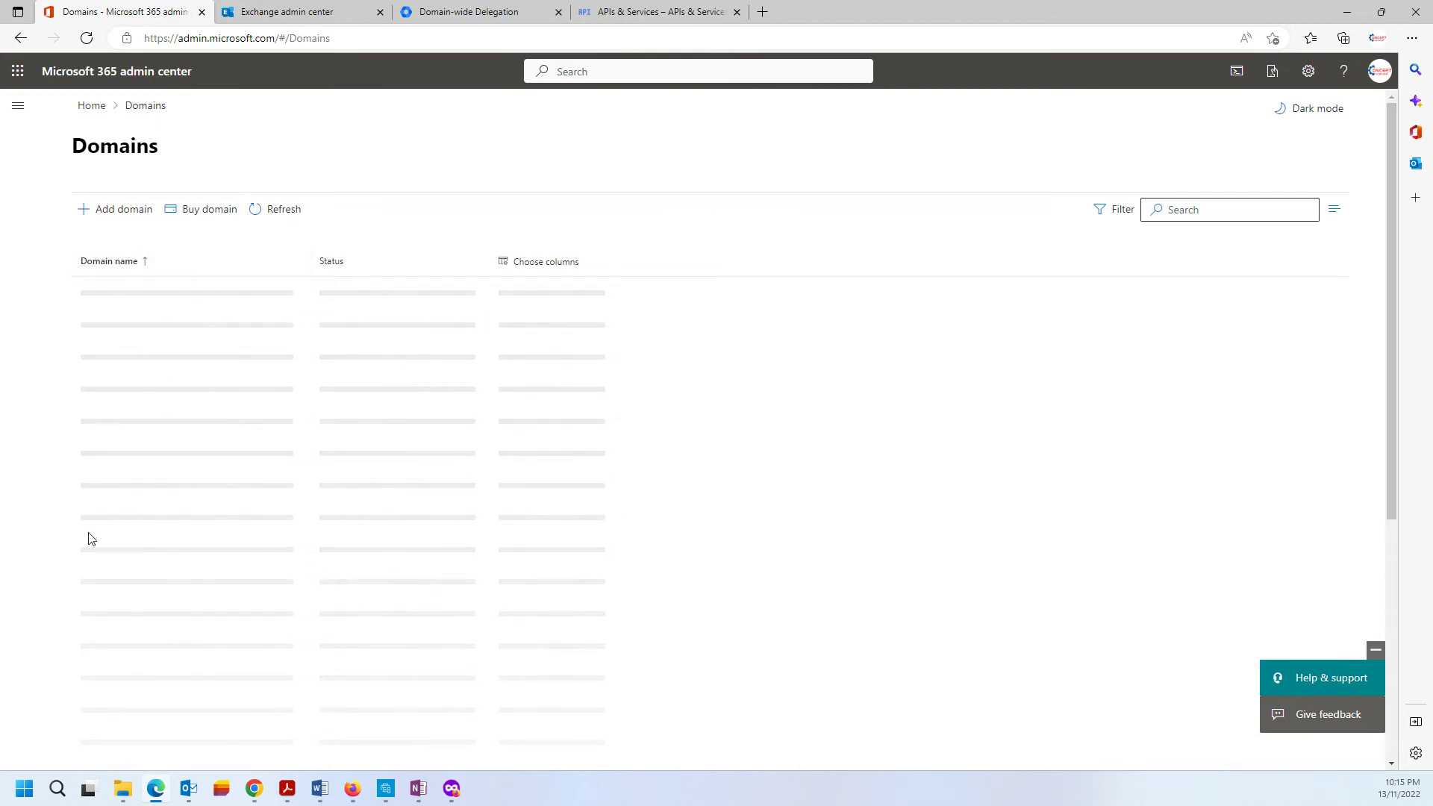
click(136, 360)
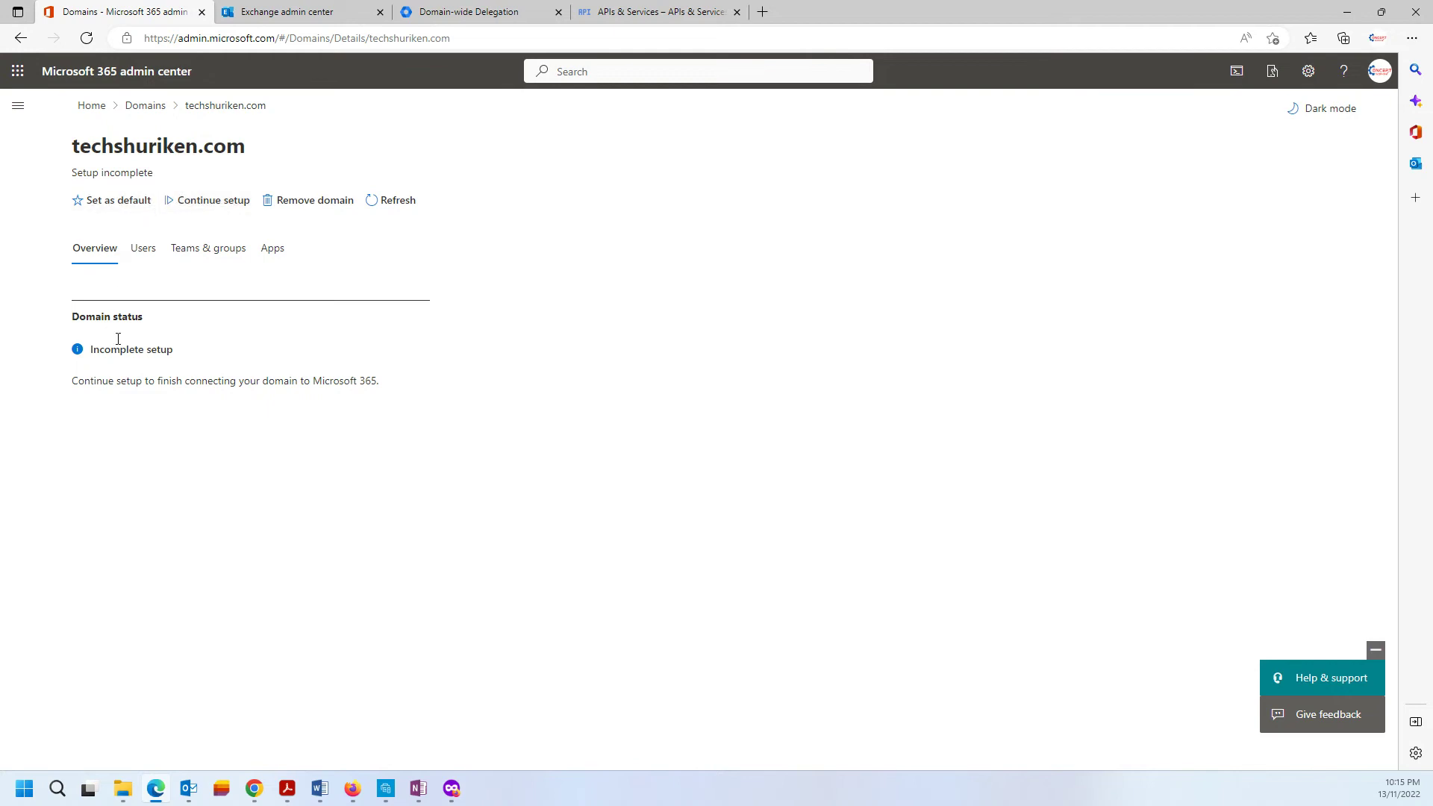
click(212, 203)
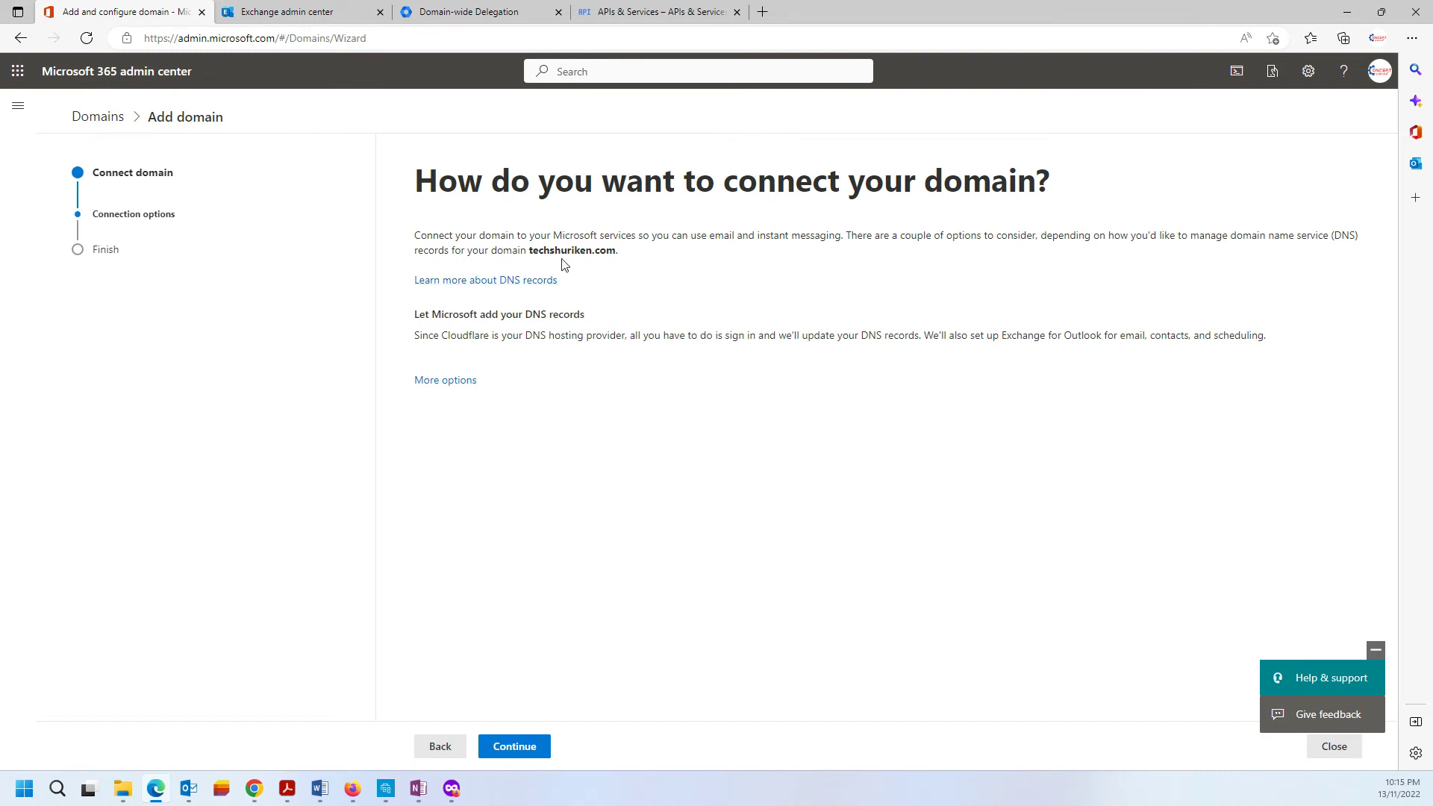
drag(522, 245, 607, 274)
Let Microsoft add the DNS records, checking the SPF TXT value and advanced options.
click(614, 275)
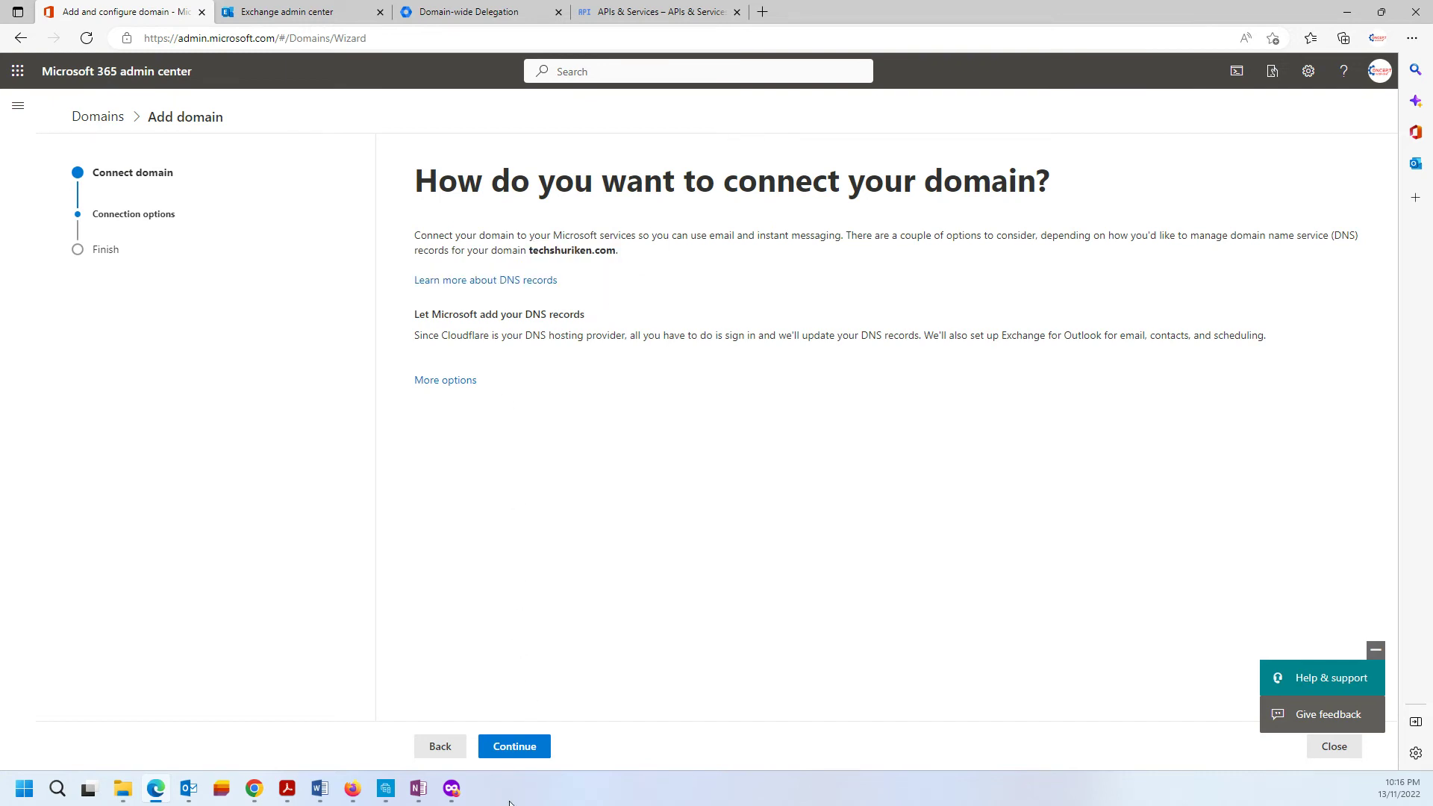
click(504, 749)
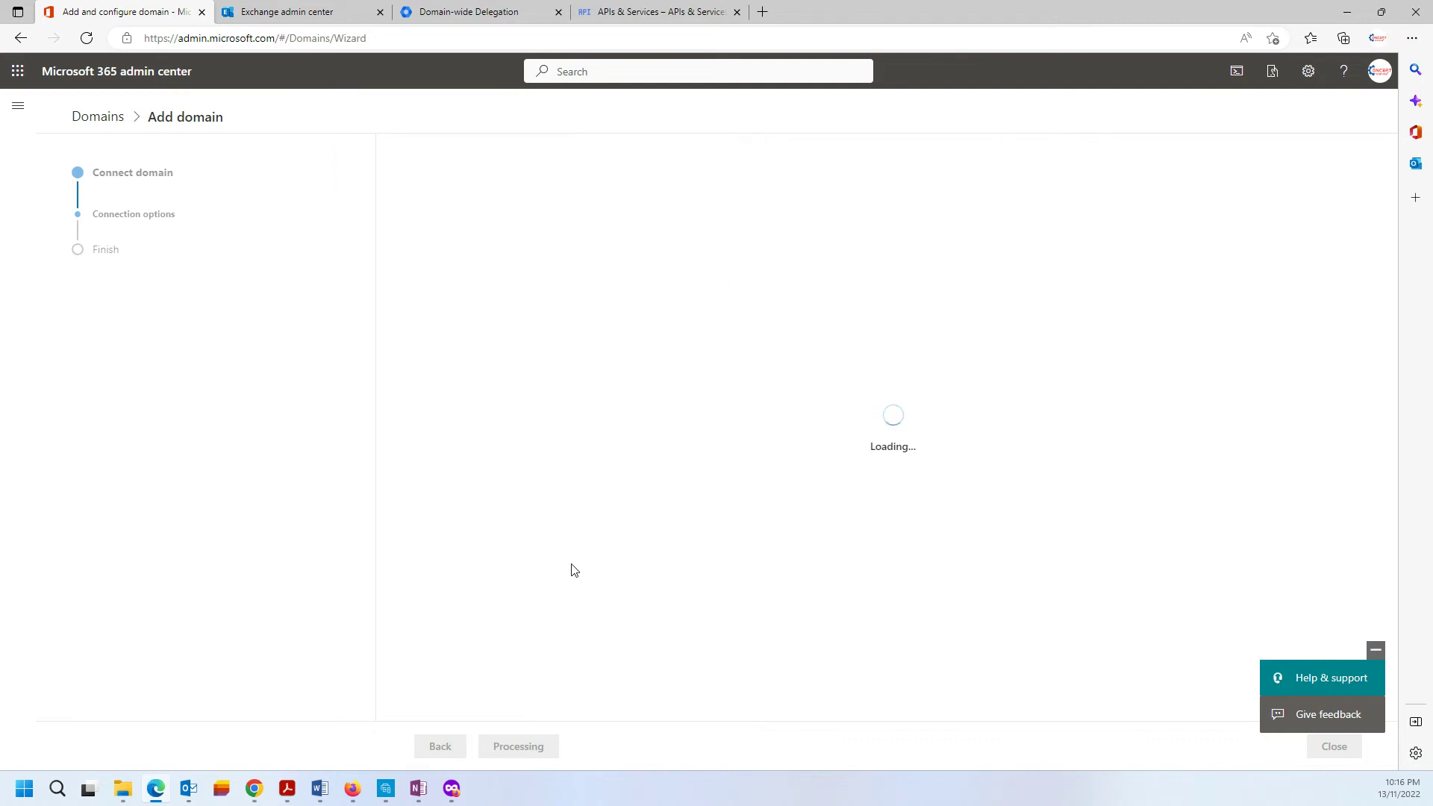
scroll(530, 388, down, 1)
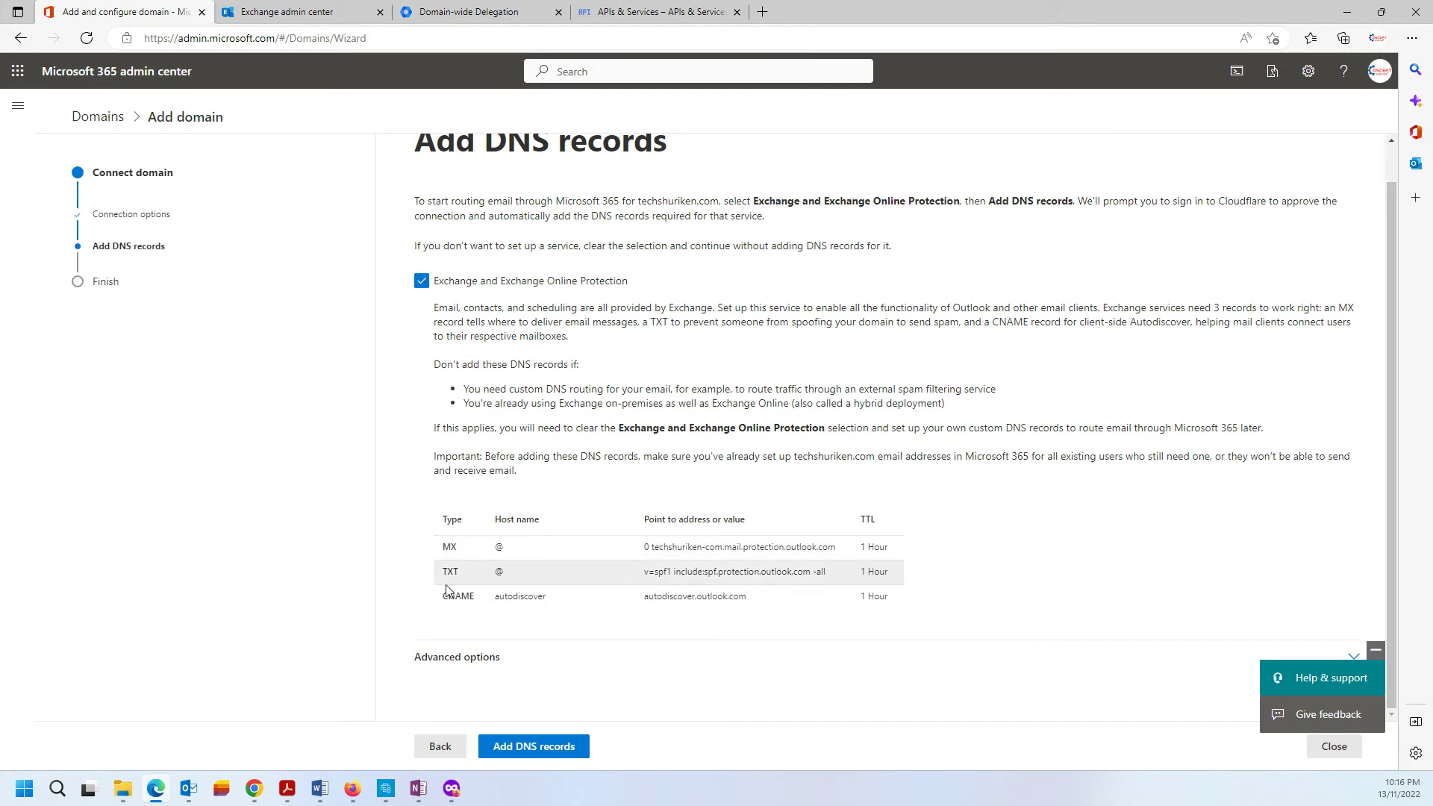
drag(646, 571, 840, 576)
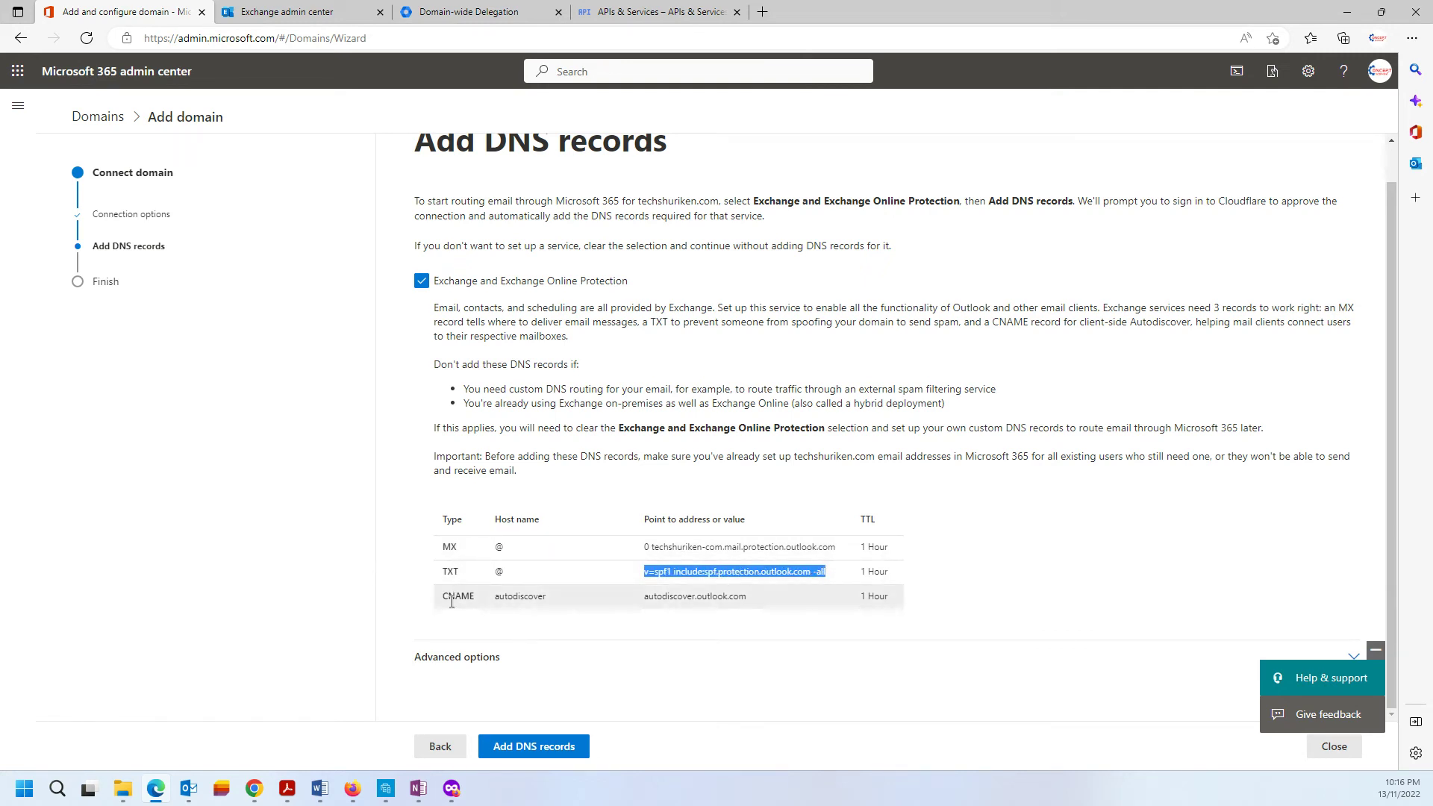
click(461, 657)
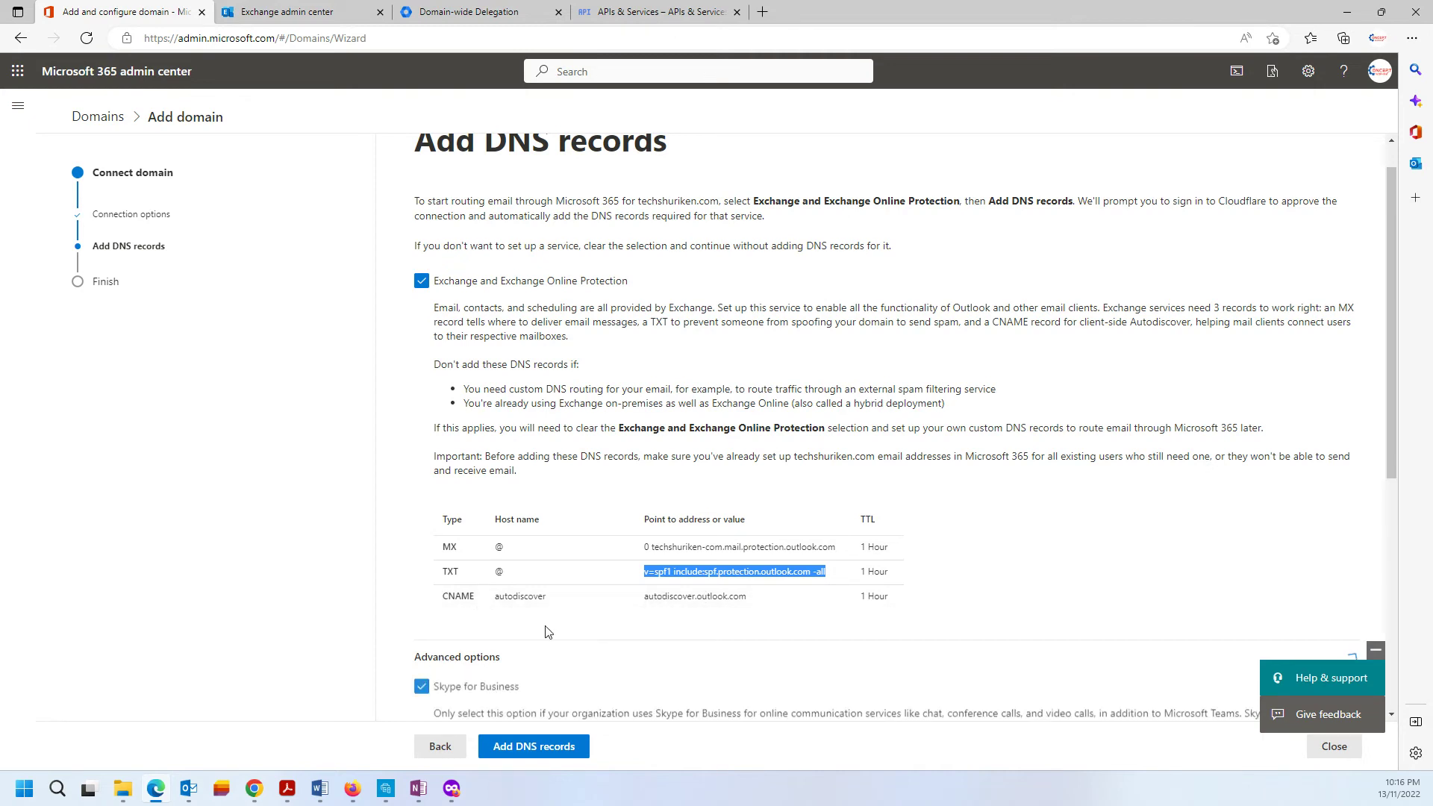
scroll(459, 448, down, 5)
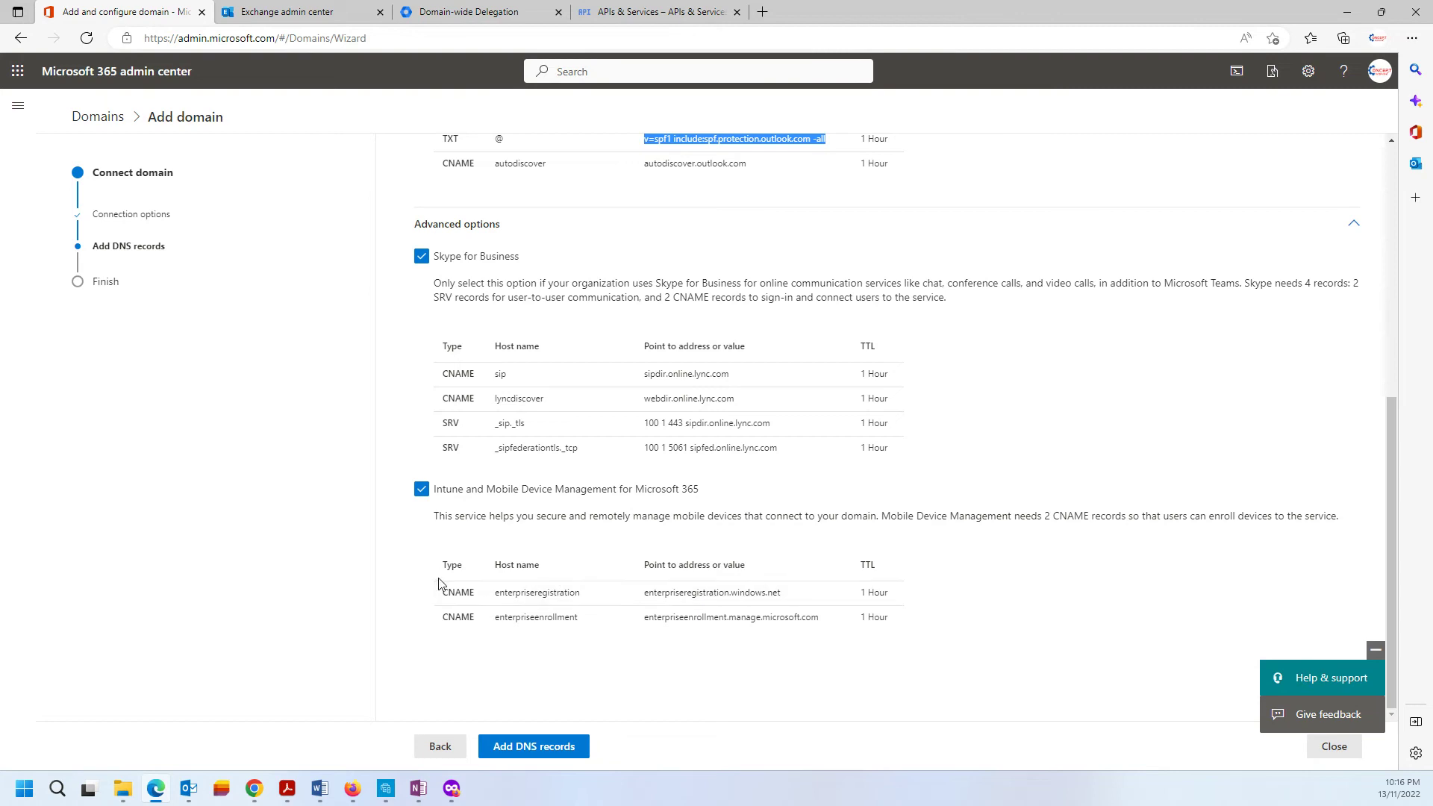
click(742, 488)
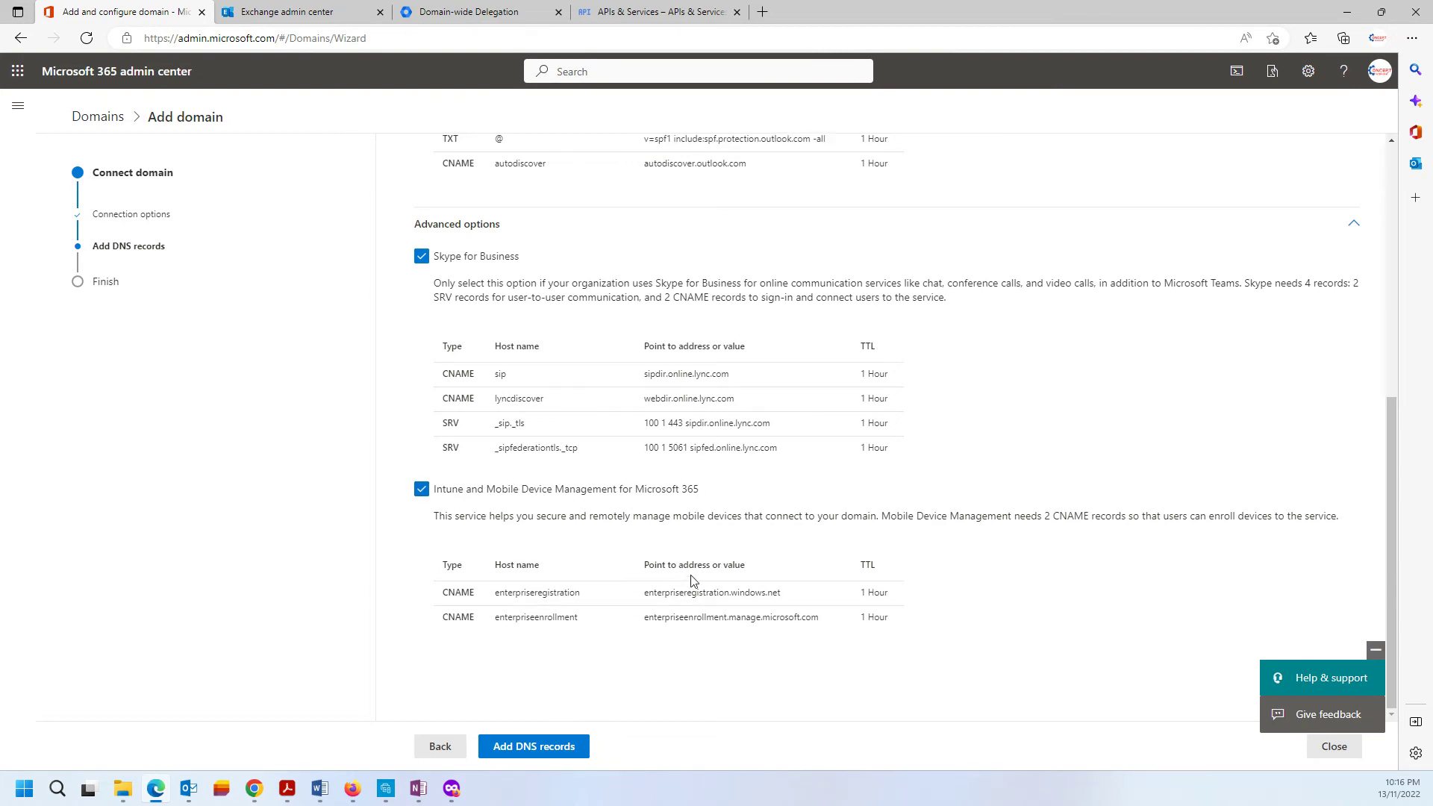
Review the Exchange, Skype for Business and Intune records and send them to Cloudflare.
scroll(688, 585, up, 6)
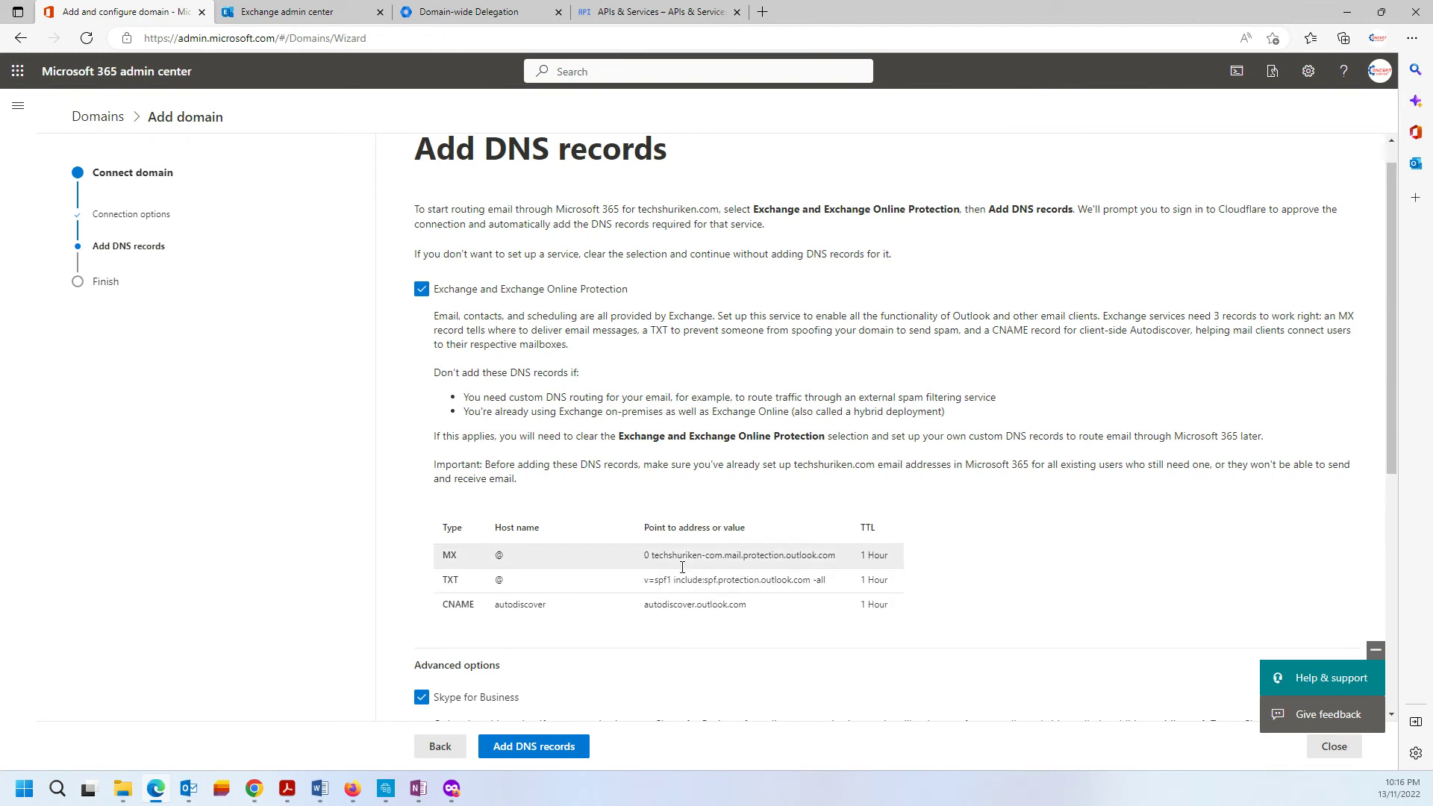
scroll(799, 385, down, 4)
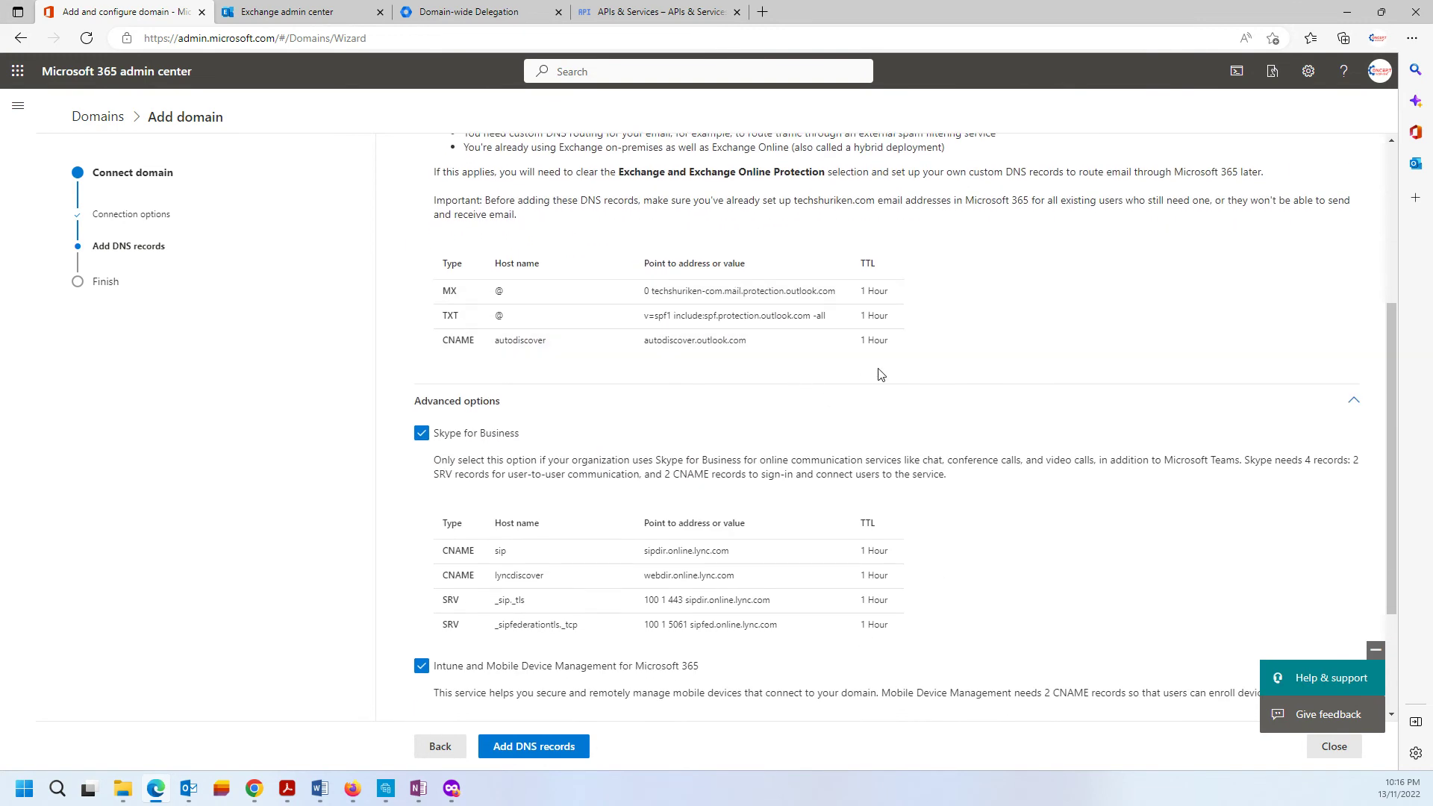
scroll(881, 375, down, 3)
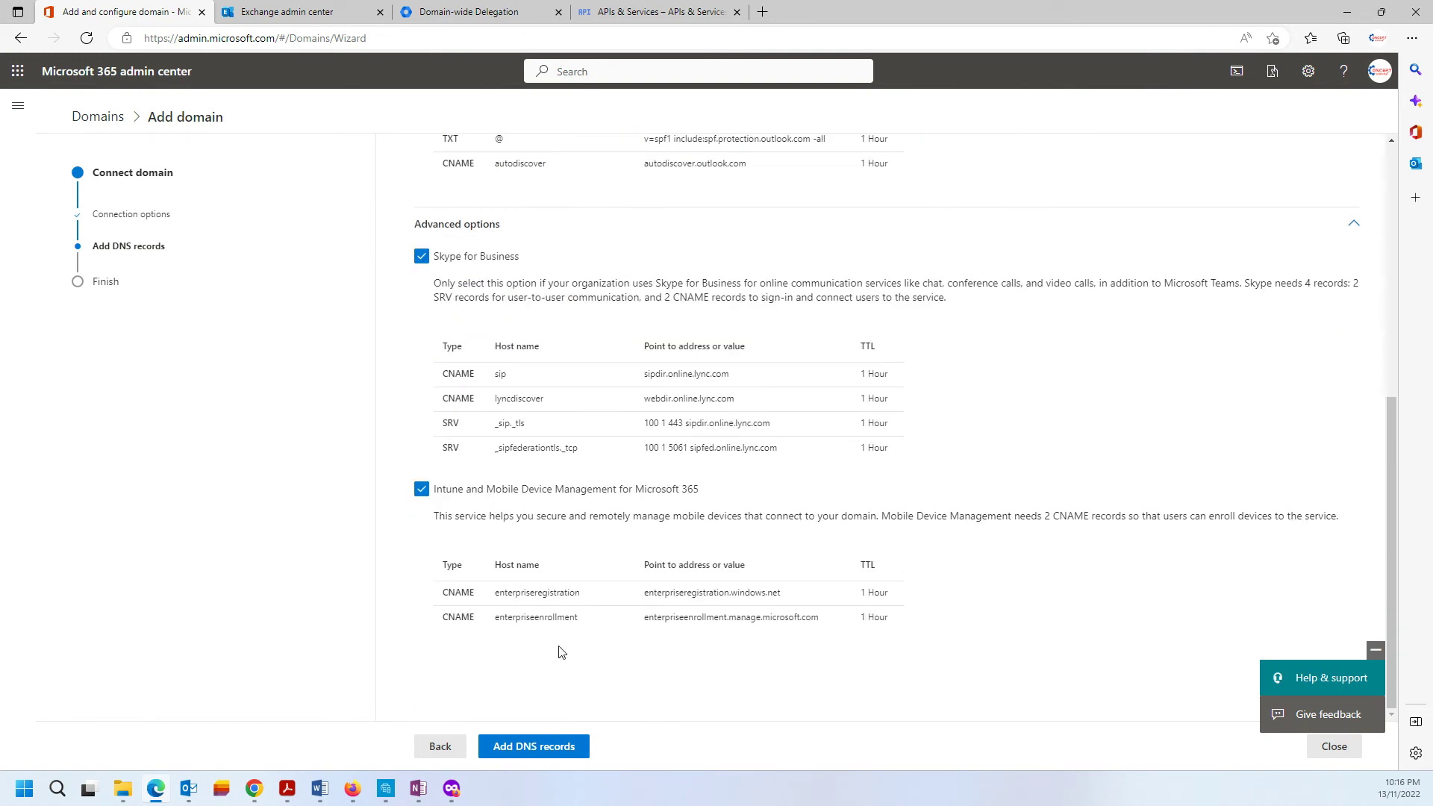
scroll(650, 560, up, 7)
scroll(612, 377, down, 7)
click(482, 746)
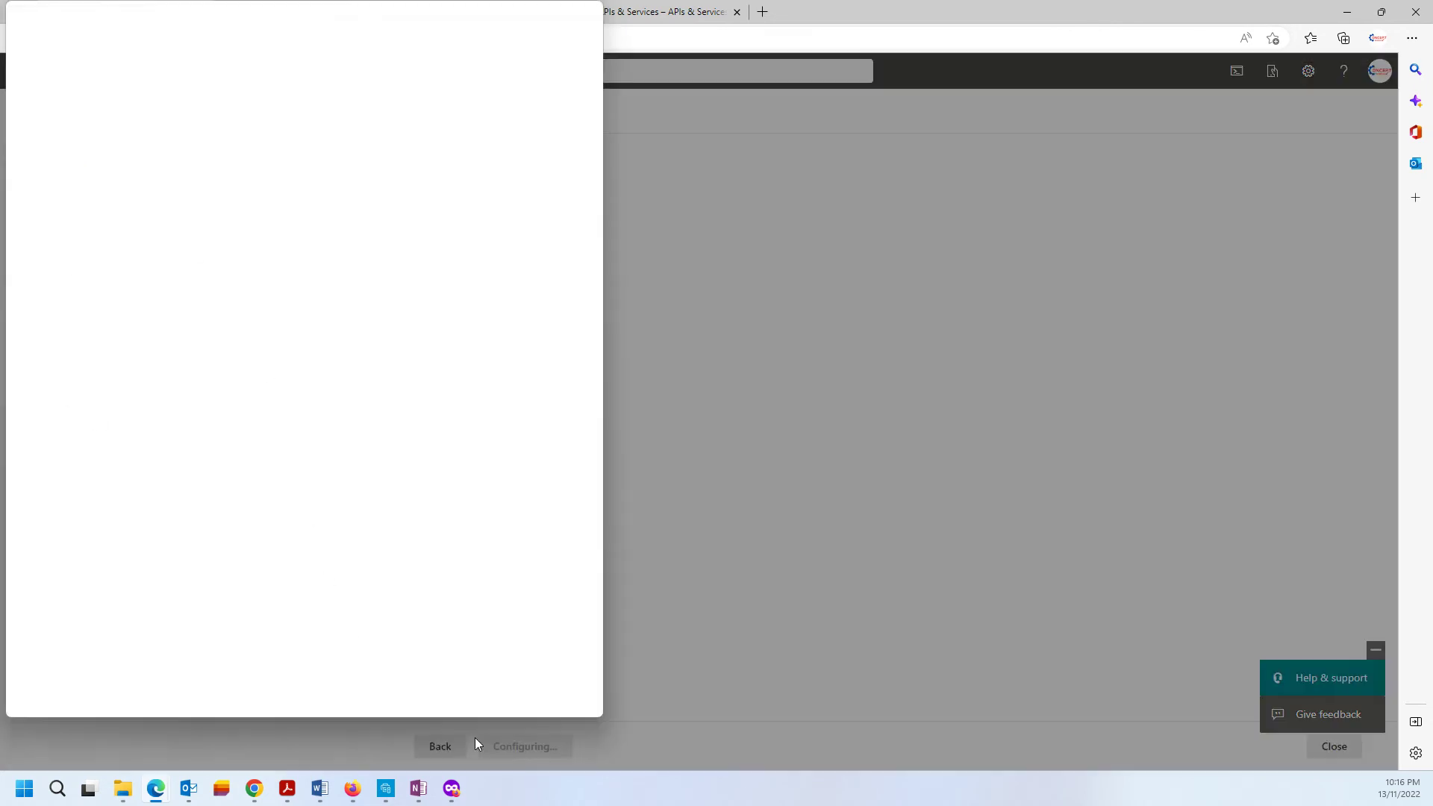
Authorize in Cloudflare the Microsoft records for techshuriken.com, replacing the Google MX and TXT records.
drag(123, 17, 814, 67)
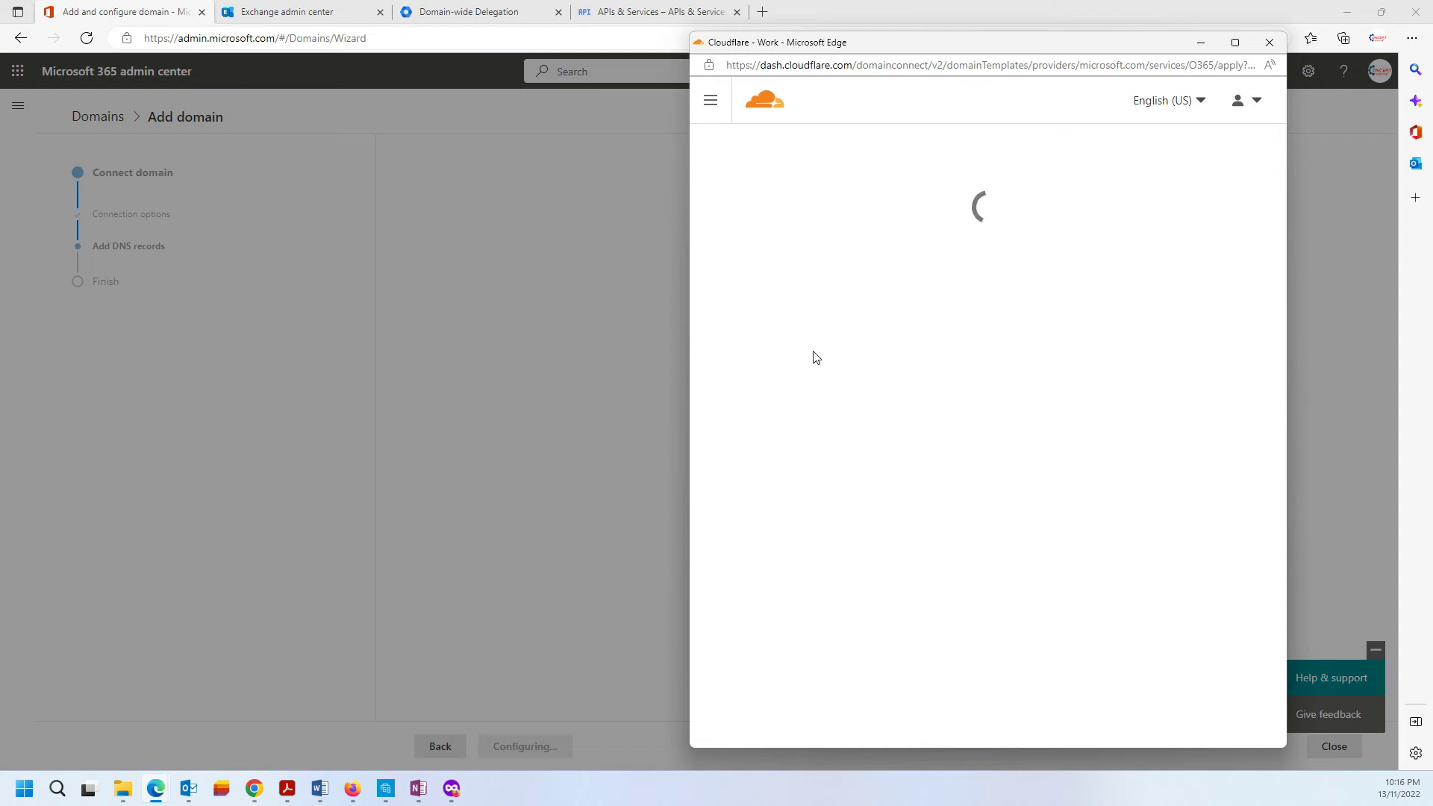
scroll(872, 438, down, 8)
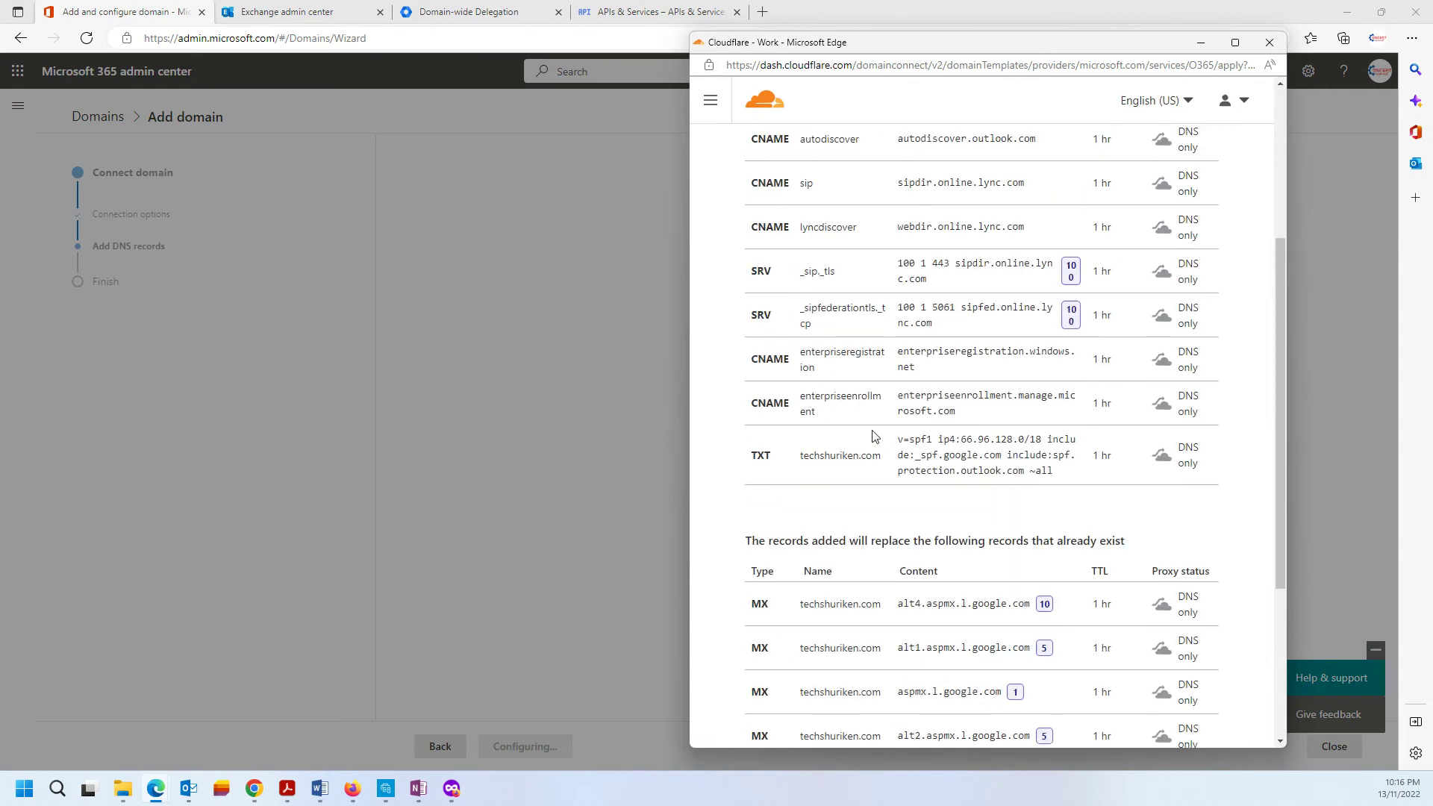
scroll(873, 437, up, 5)
scroll(875, 438, down, 4)
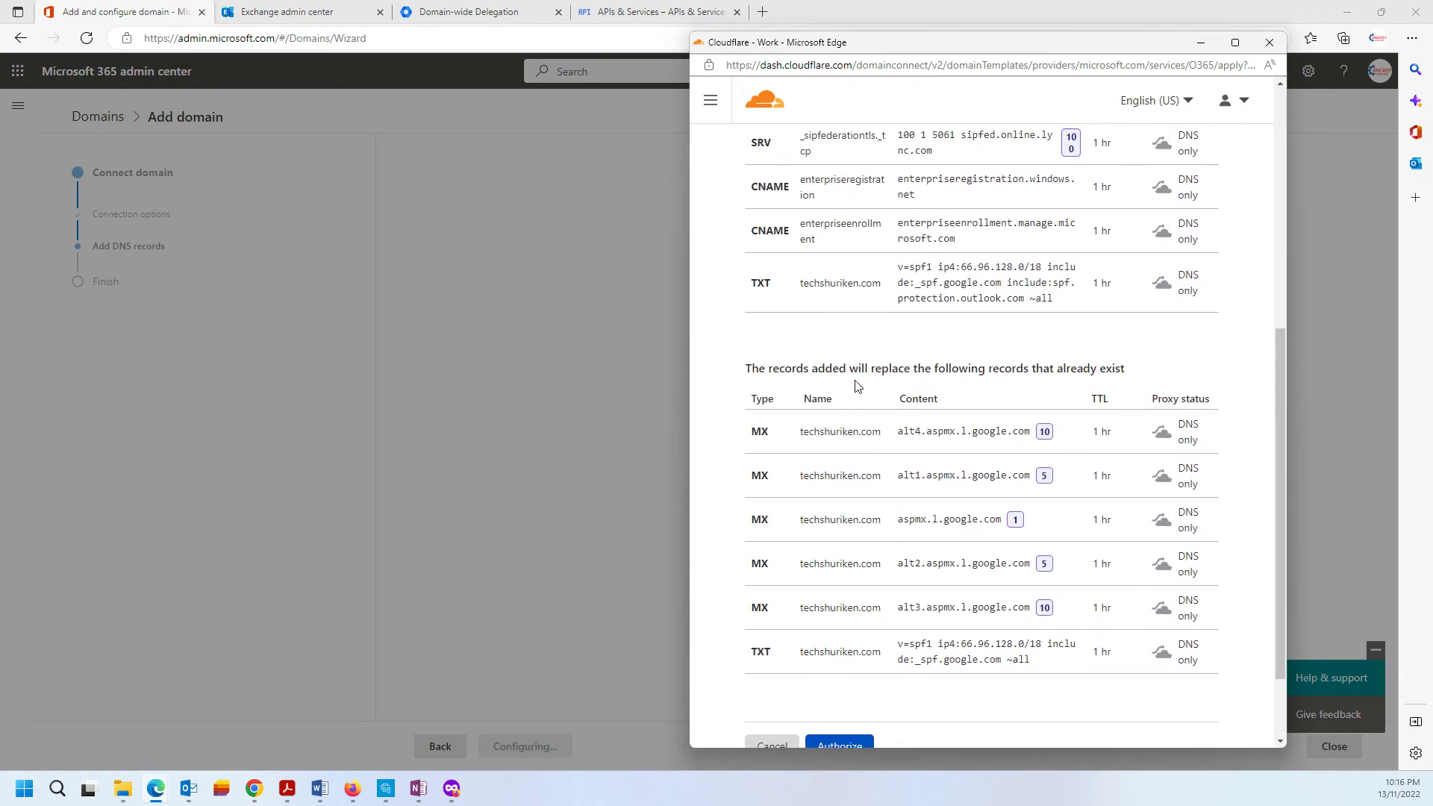
scroll(821, 321, up, 7)
drag(751, 326, 1107, 333)
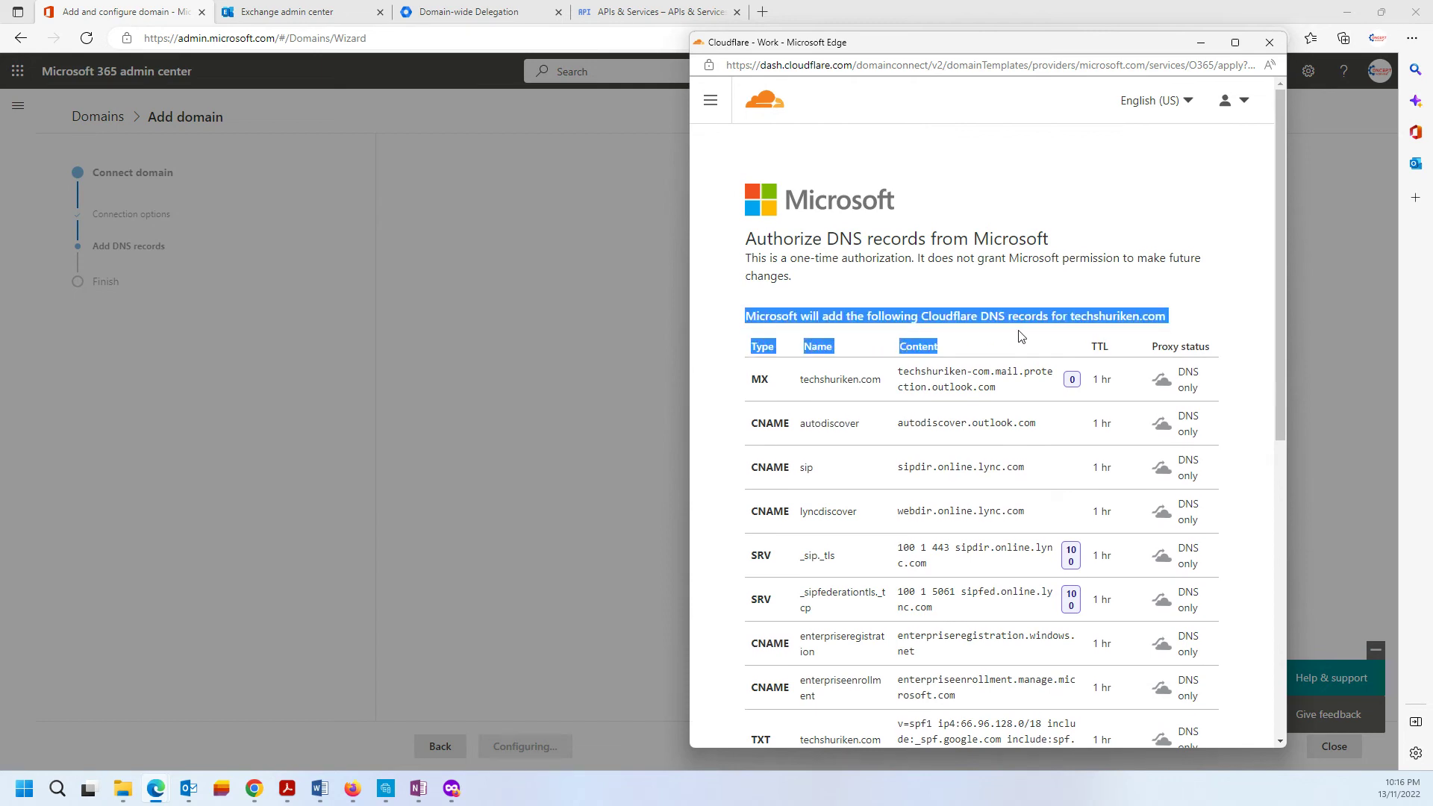
click(967, 278)
scroll(968, 306, down, 4)
scroll(933, 358, down, 3)
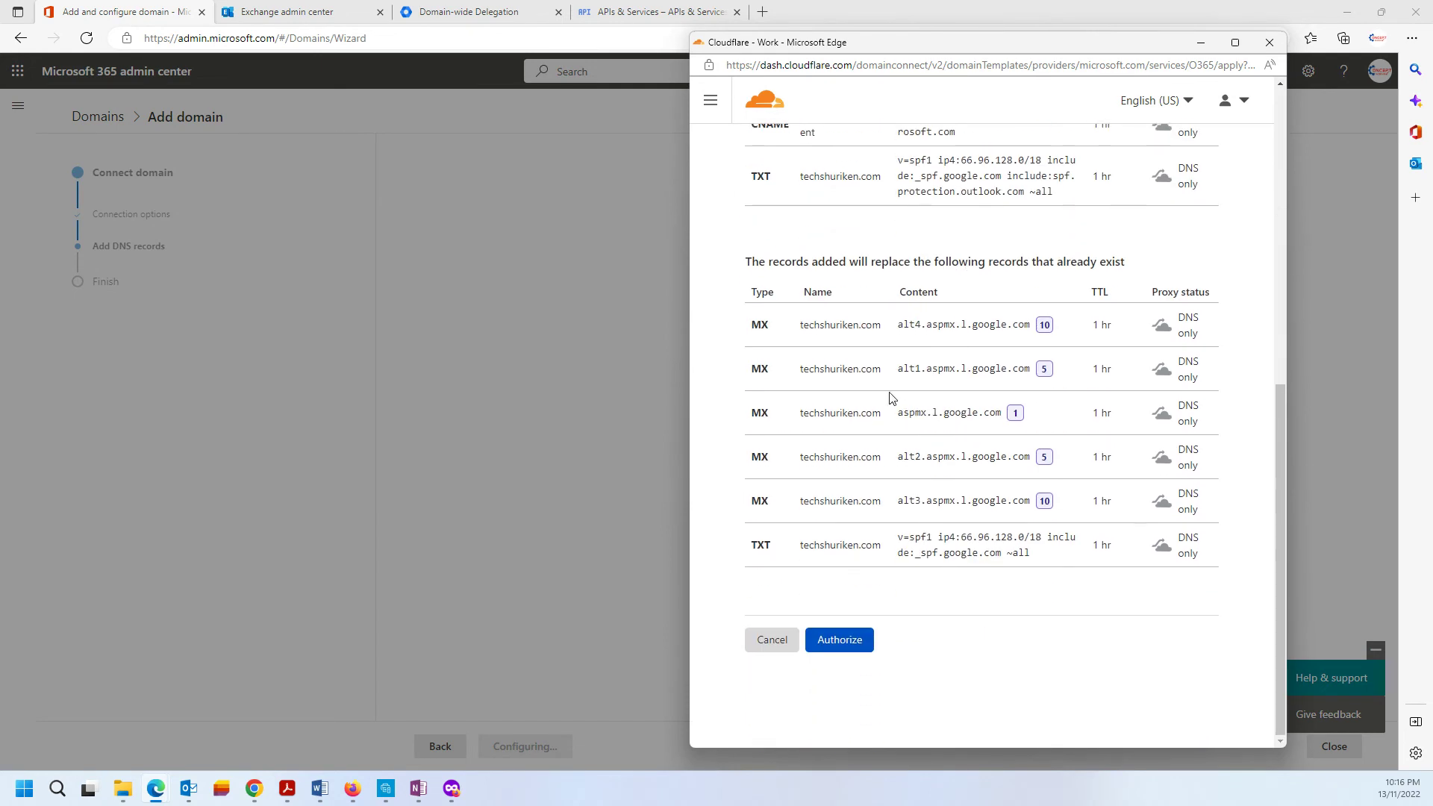
drag(749, 260, 1129, 264)
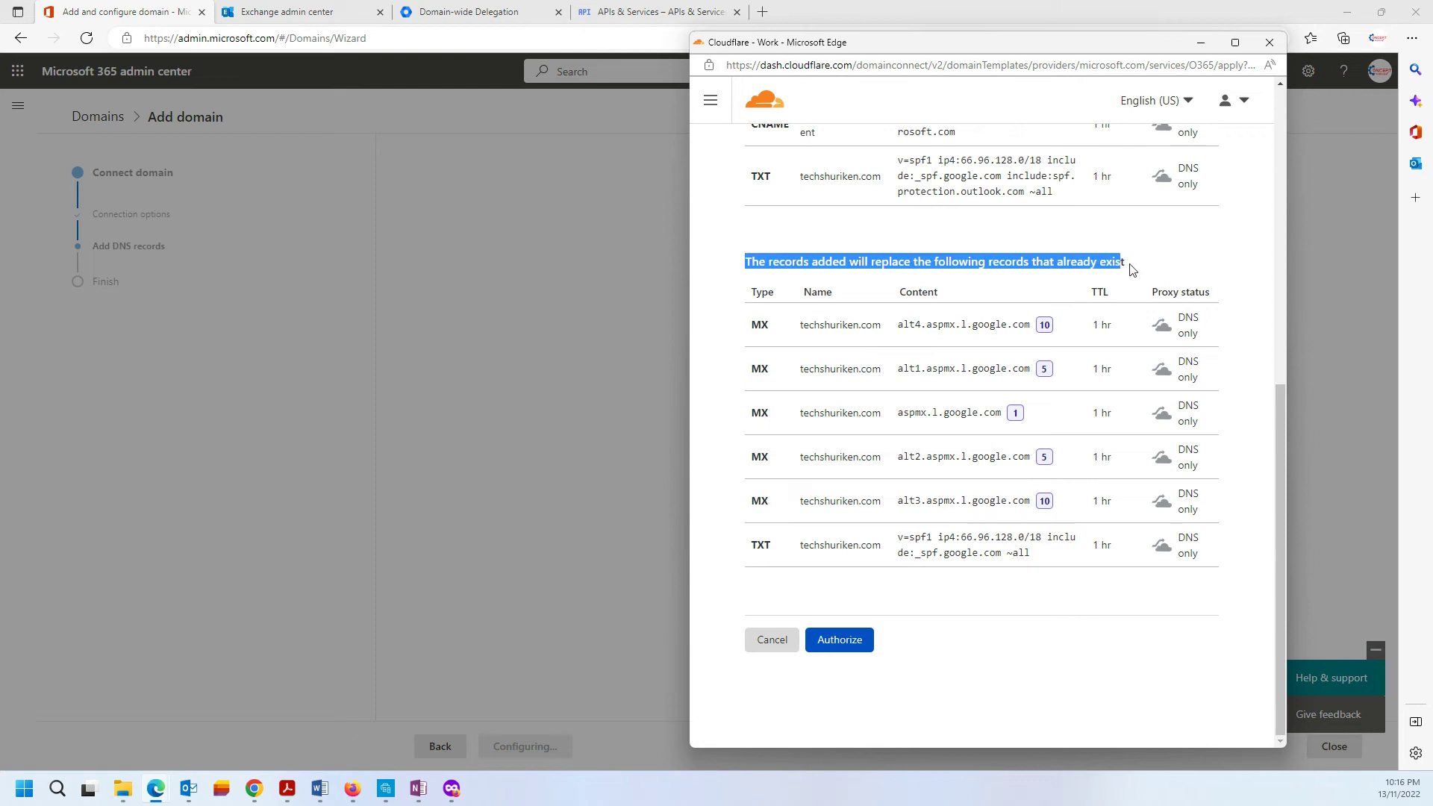
click(1059, 250)
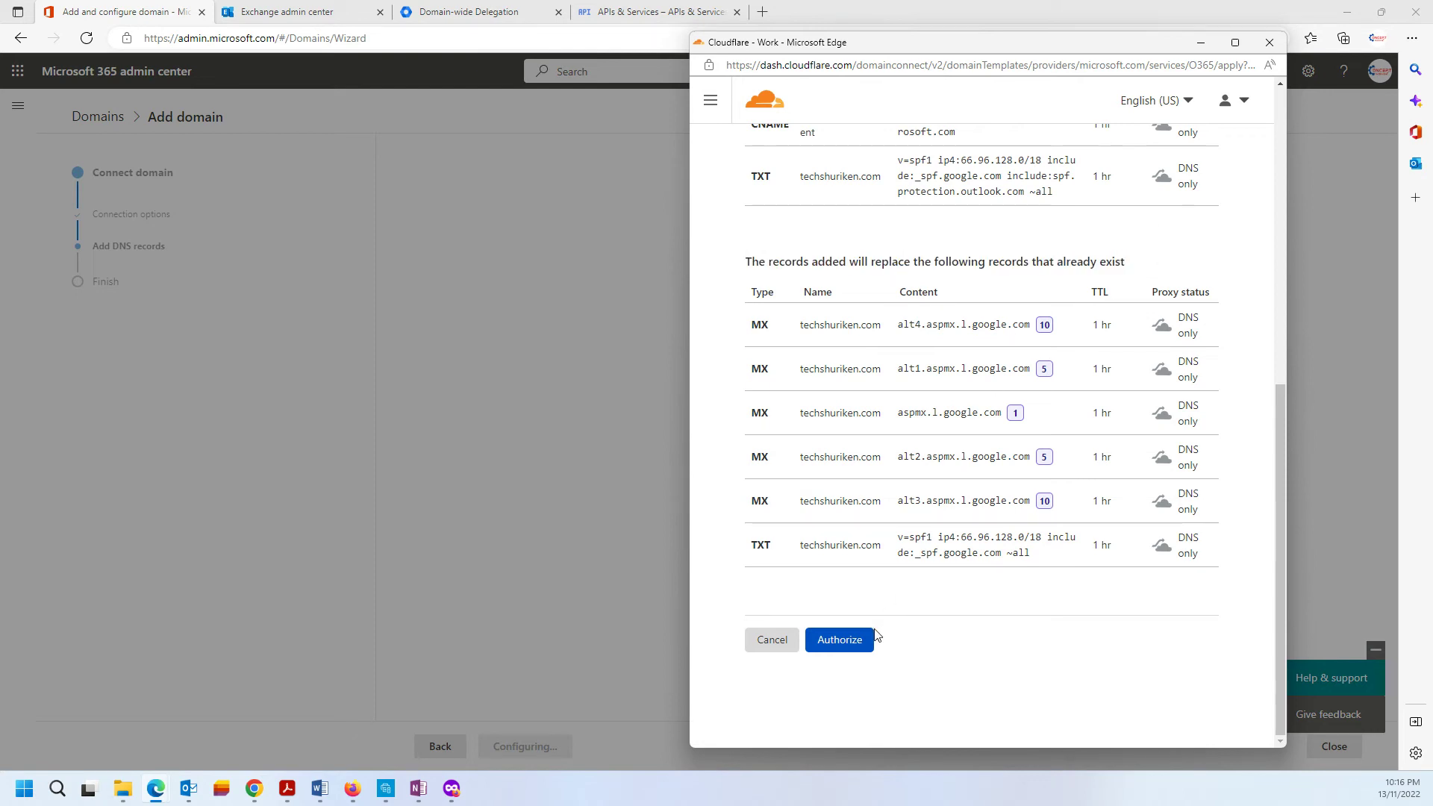
click(838, 650)
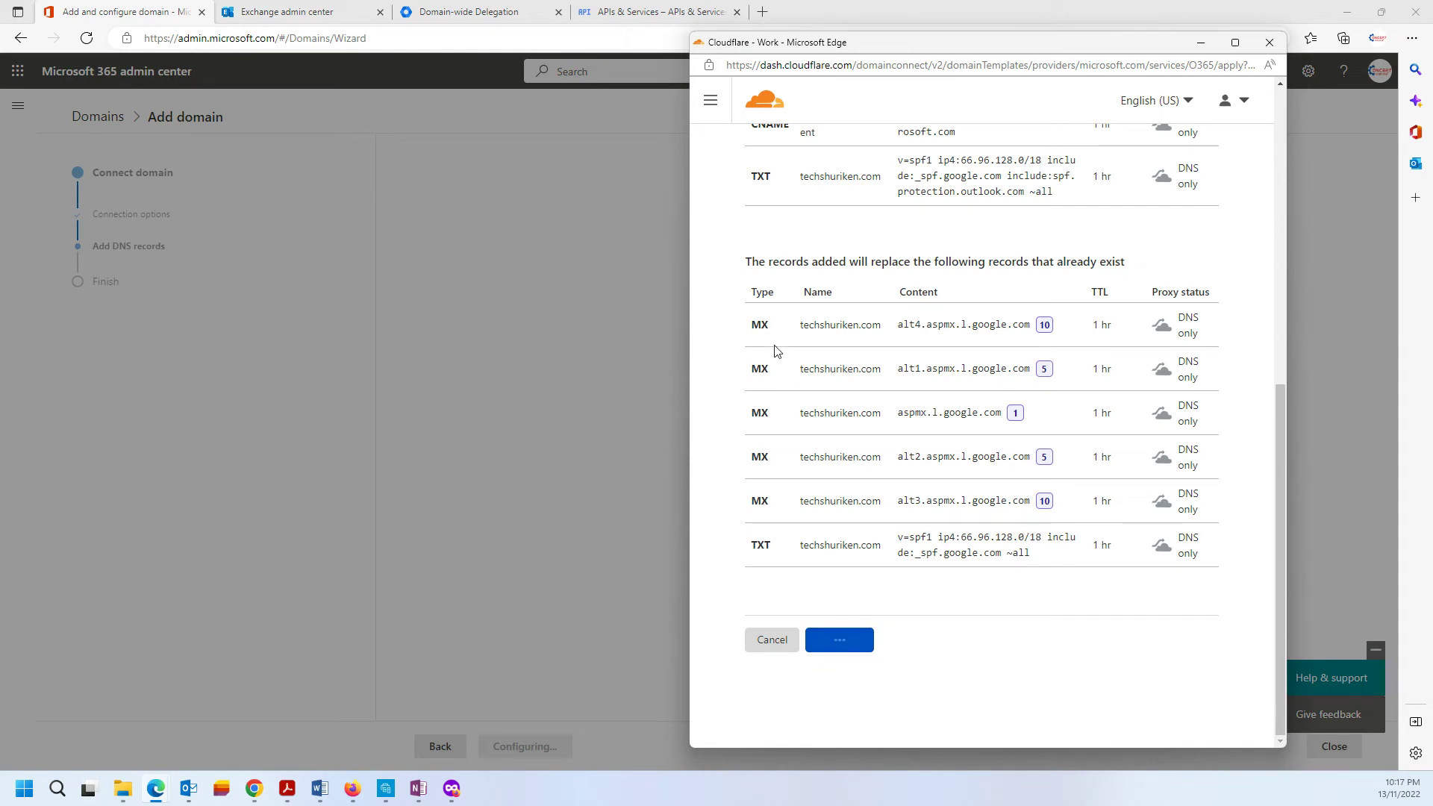
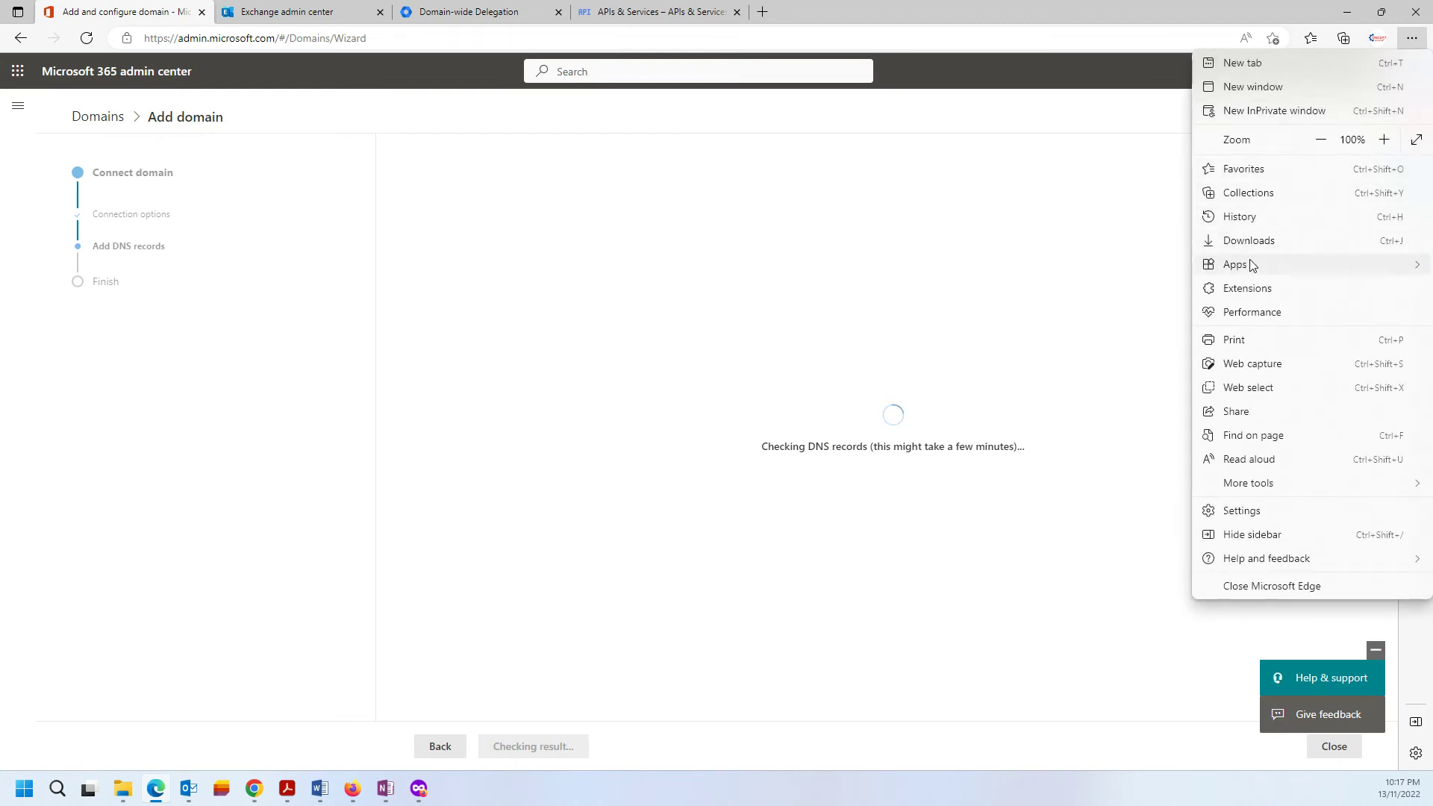
Open a new InPrivate window and navigate to onlyfans.com.
click(1224, 112)
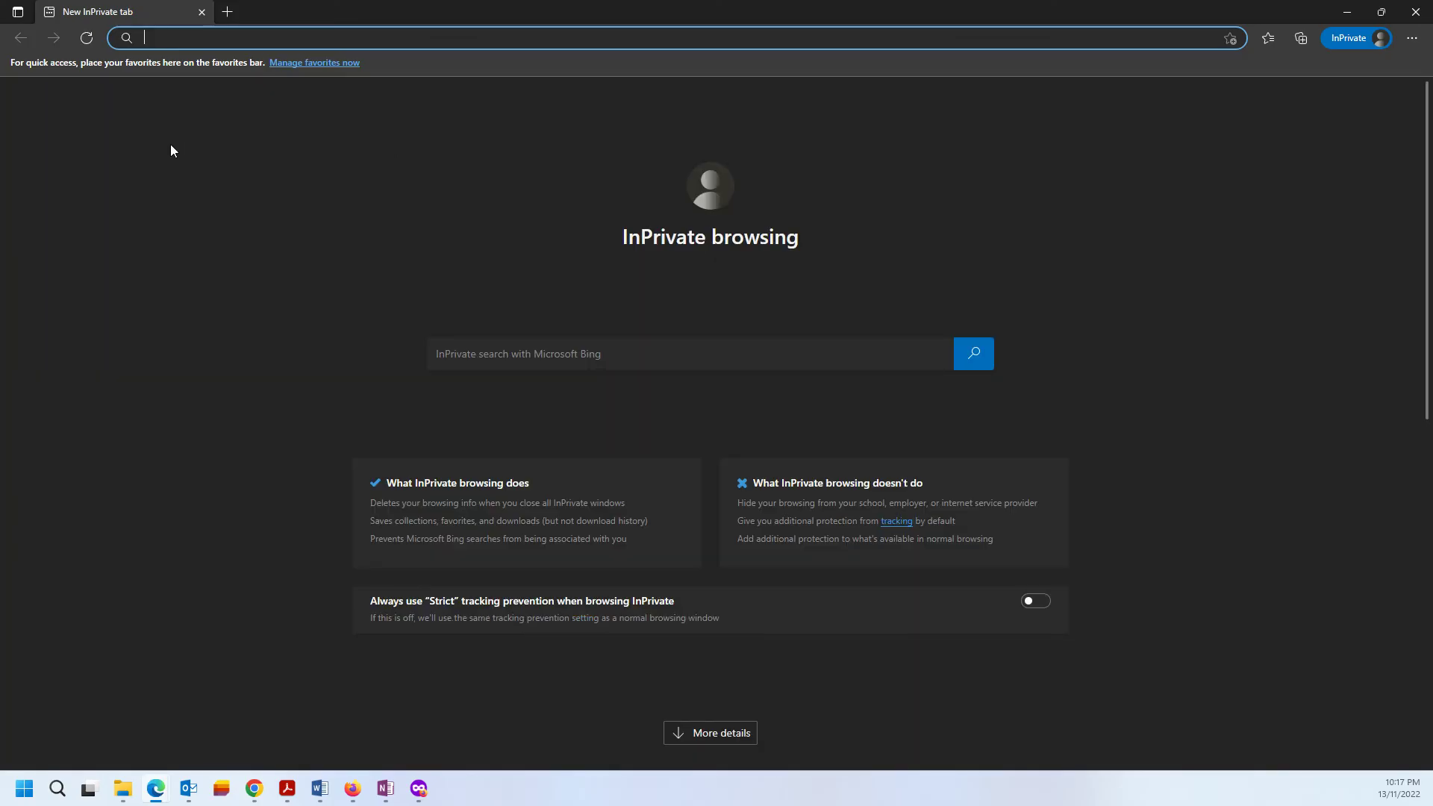
text(of)
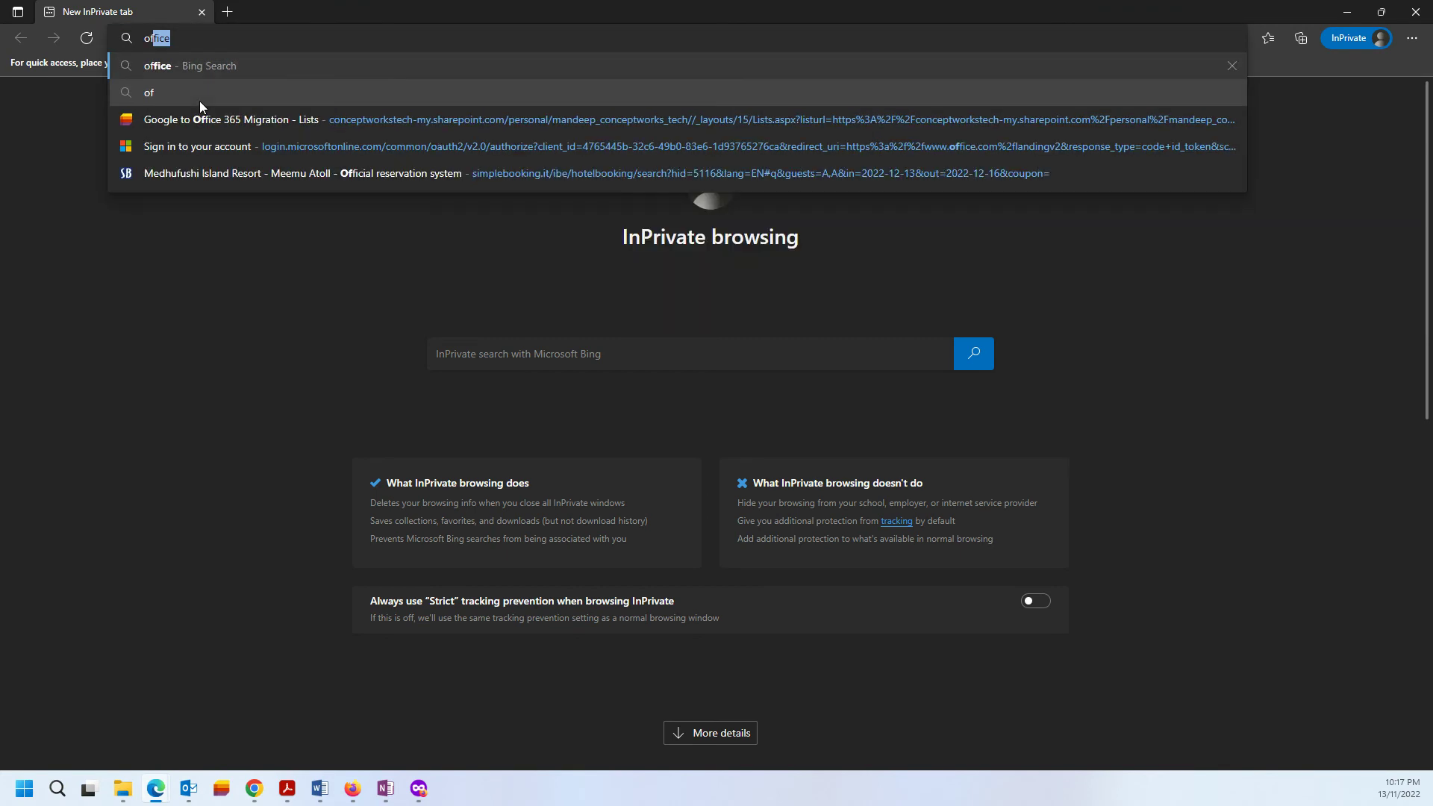
key(BackSpace)
key(BackSpace)
text(onlyfans.com)
key(Return)
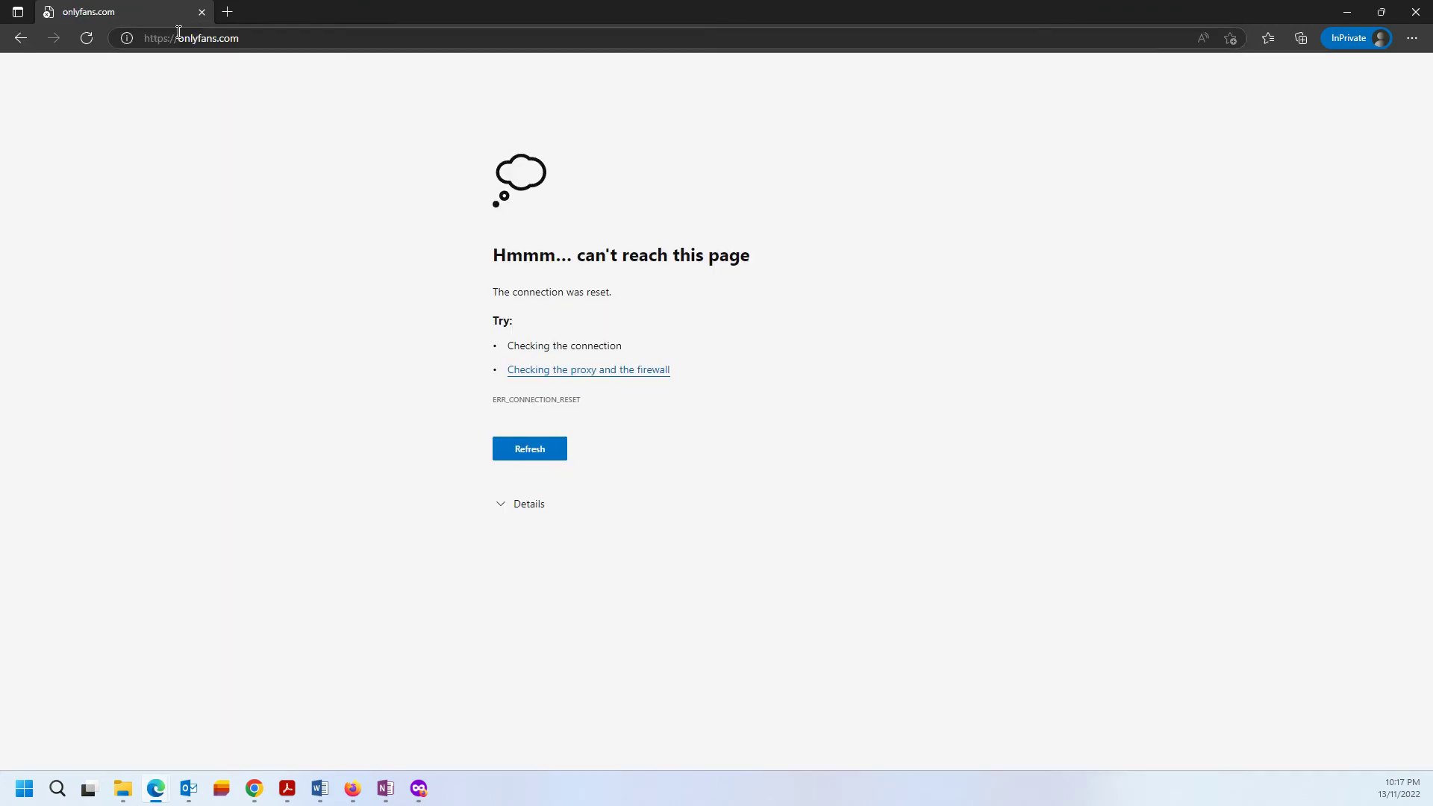
click(190, 33)
text(officew)
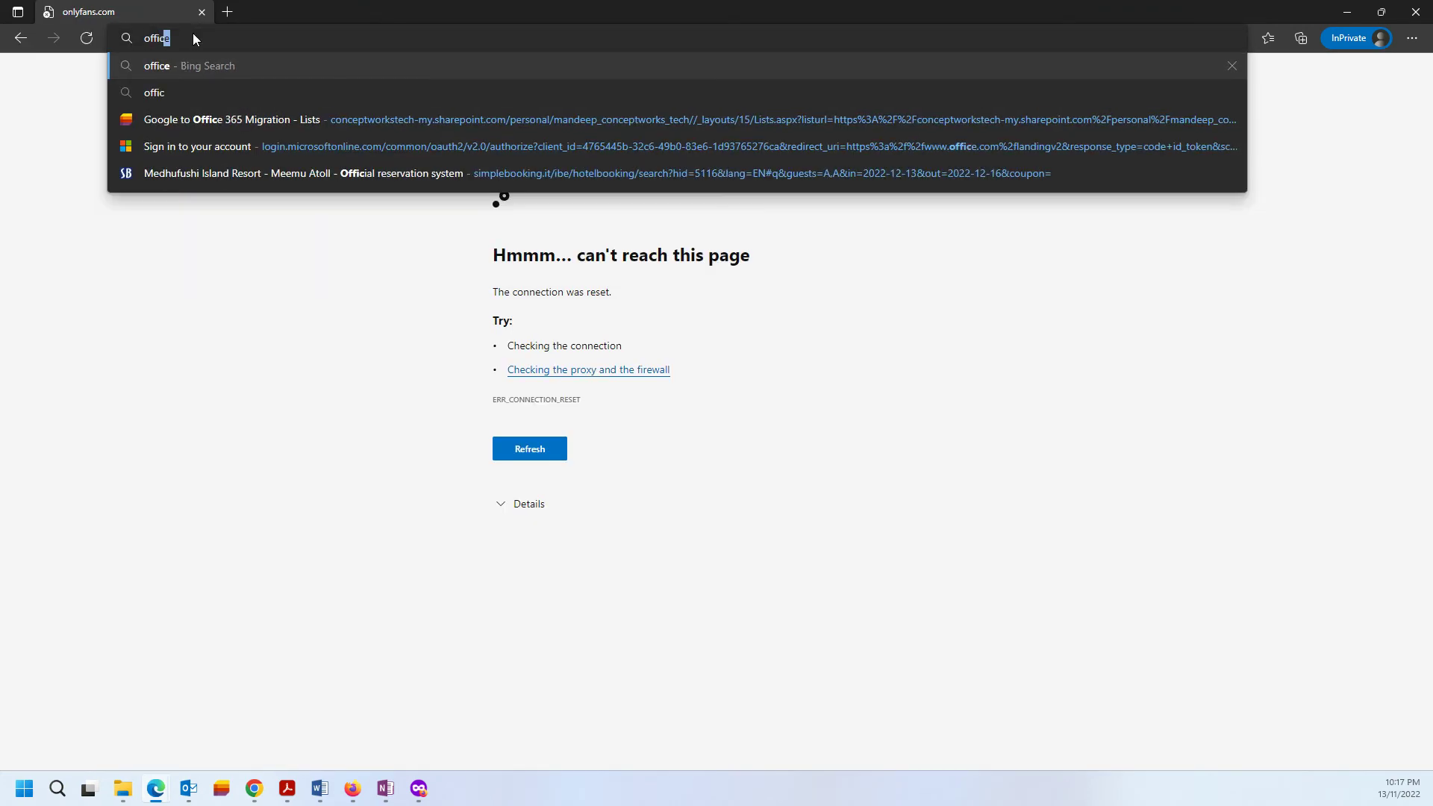
key(BackSpace)
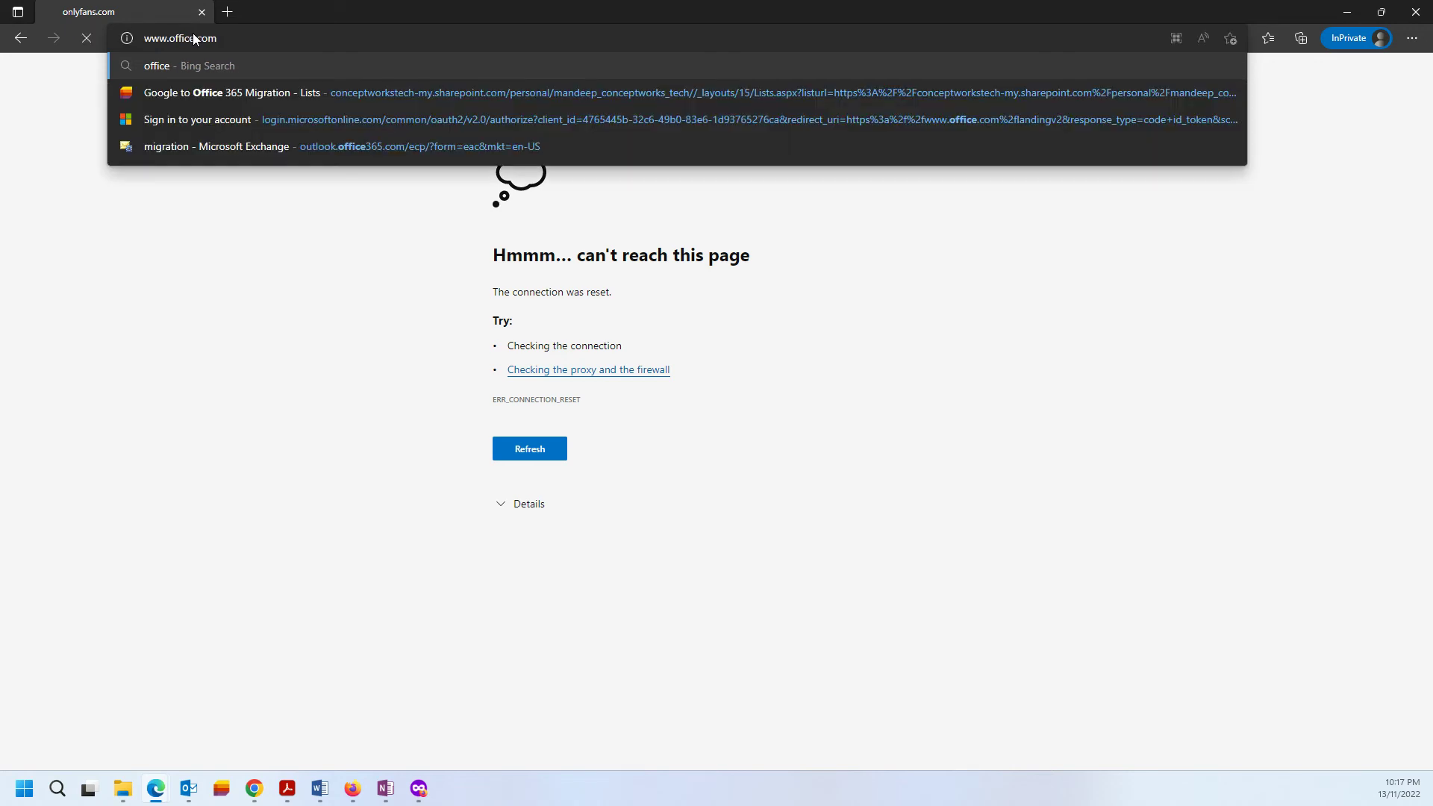
key(Return)
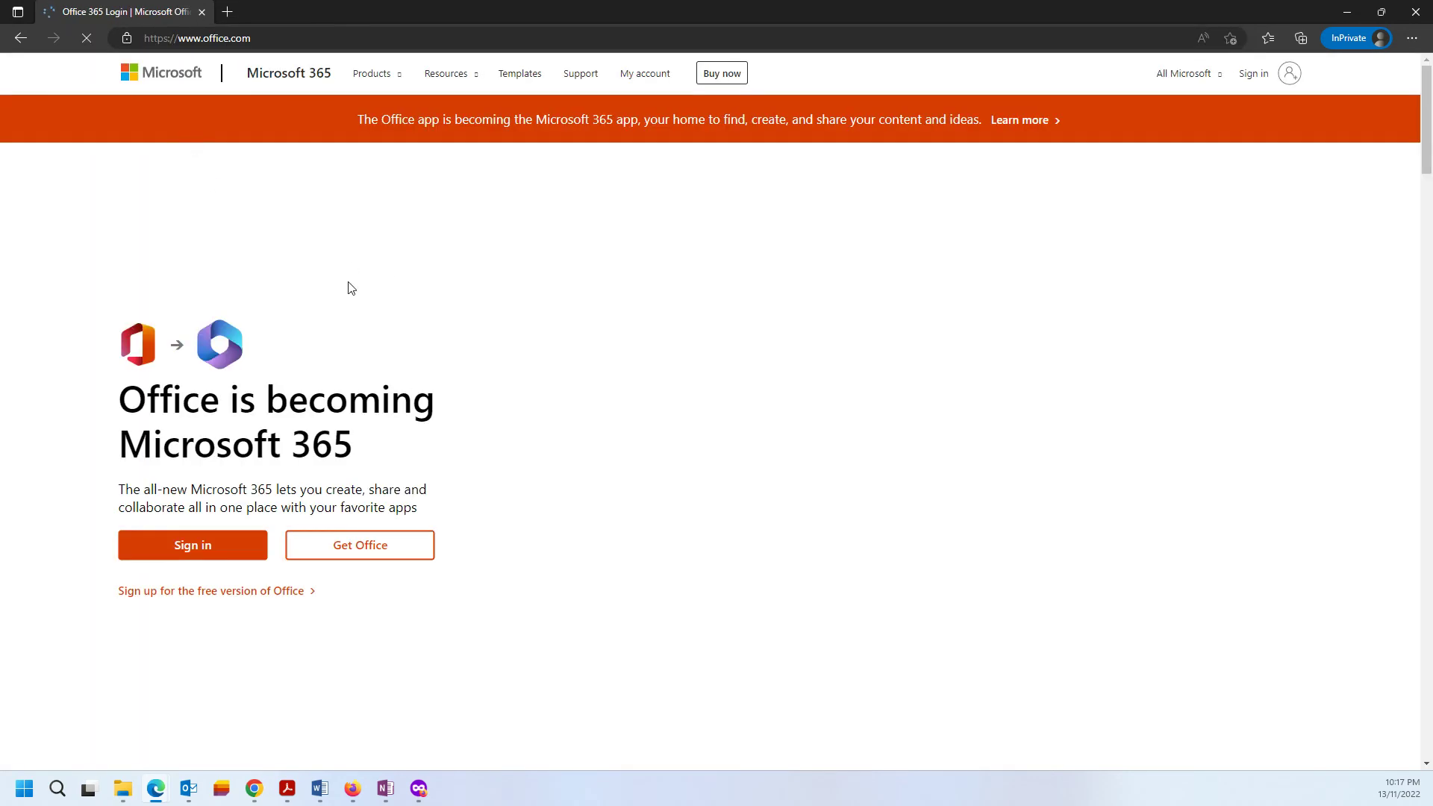
Start signing in on office.com by entering 'user' in the email field.
click(179, 549)
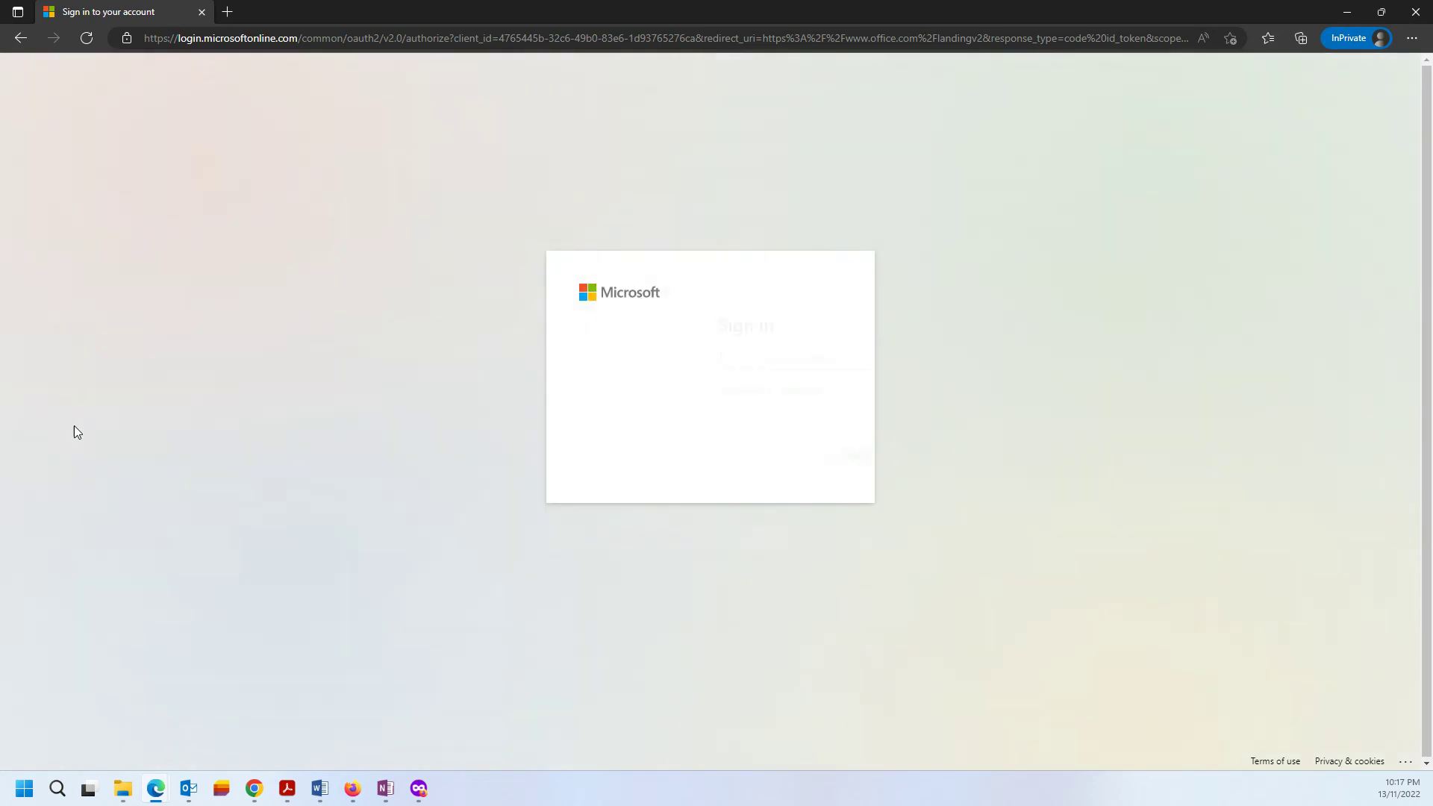
click(628, 360)
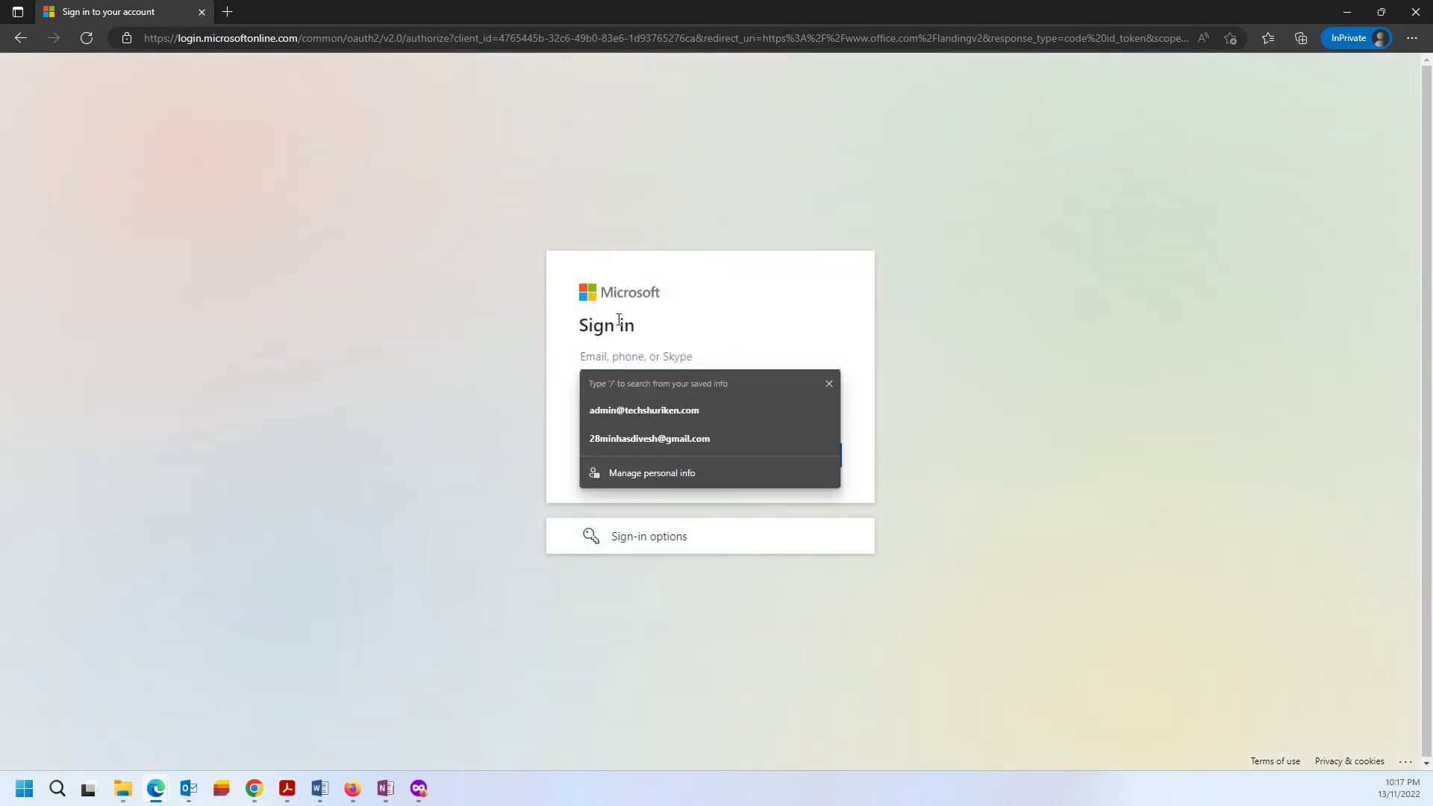
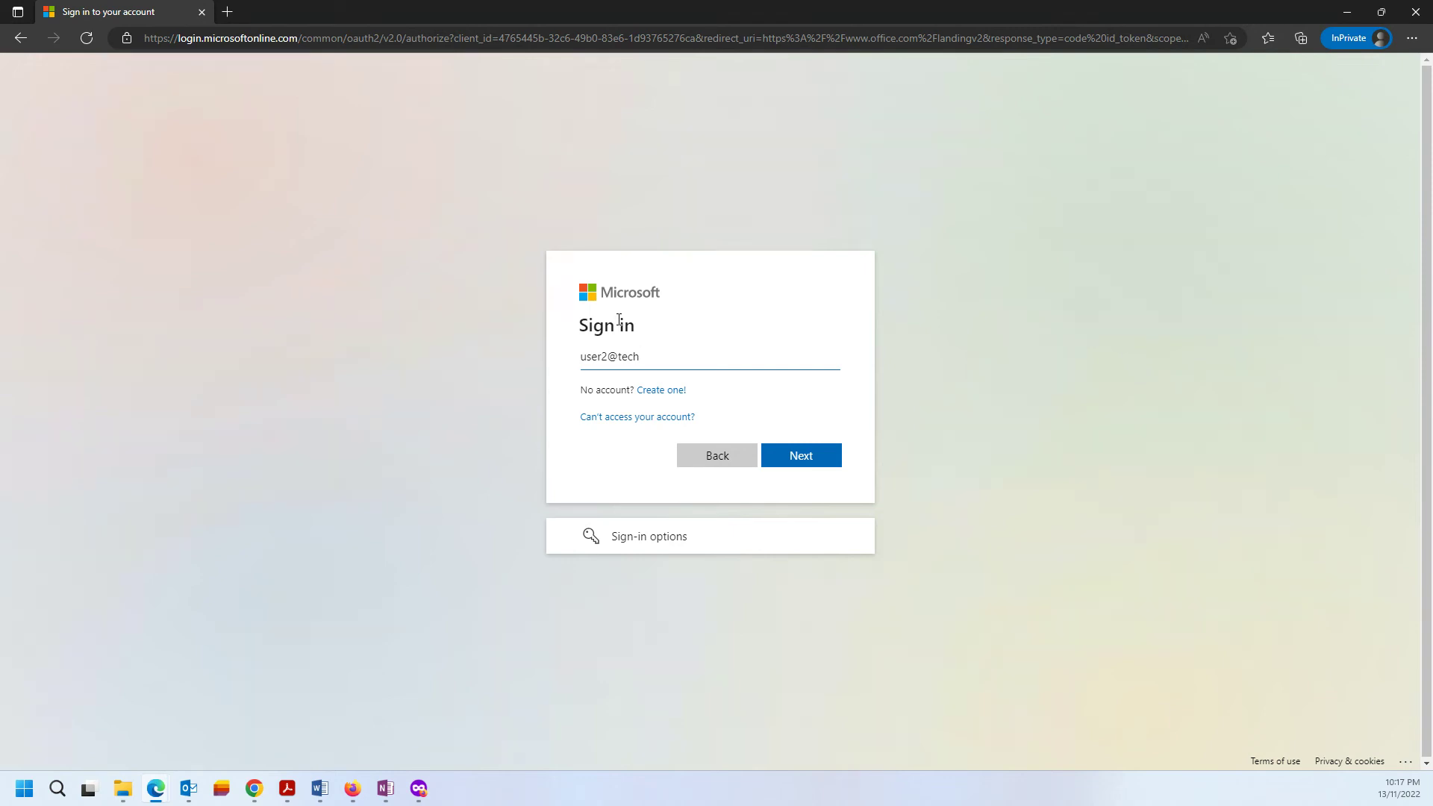
Finish the domain wizard in the admin center and copy the domain name techshuriken.
click(1341, 11)
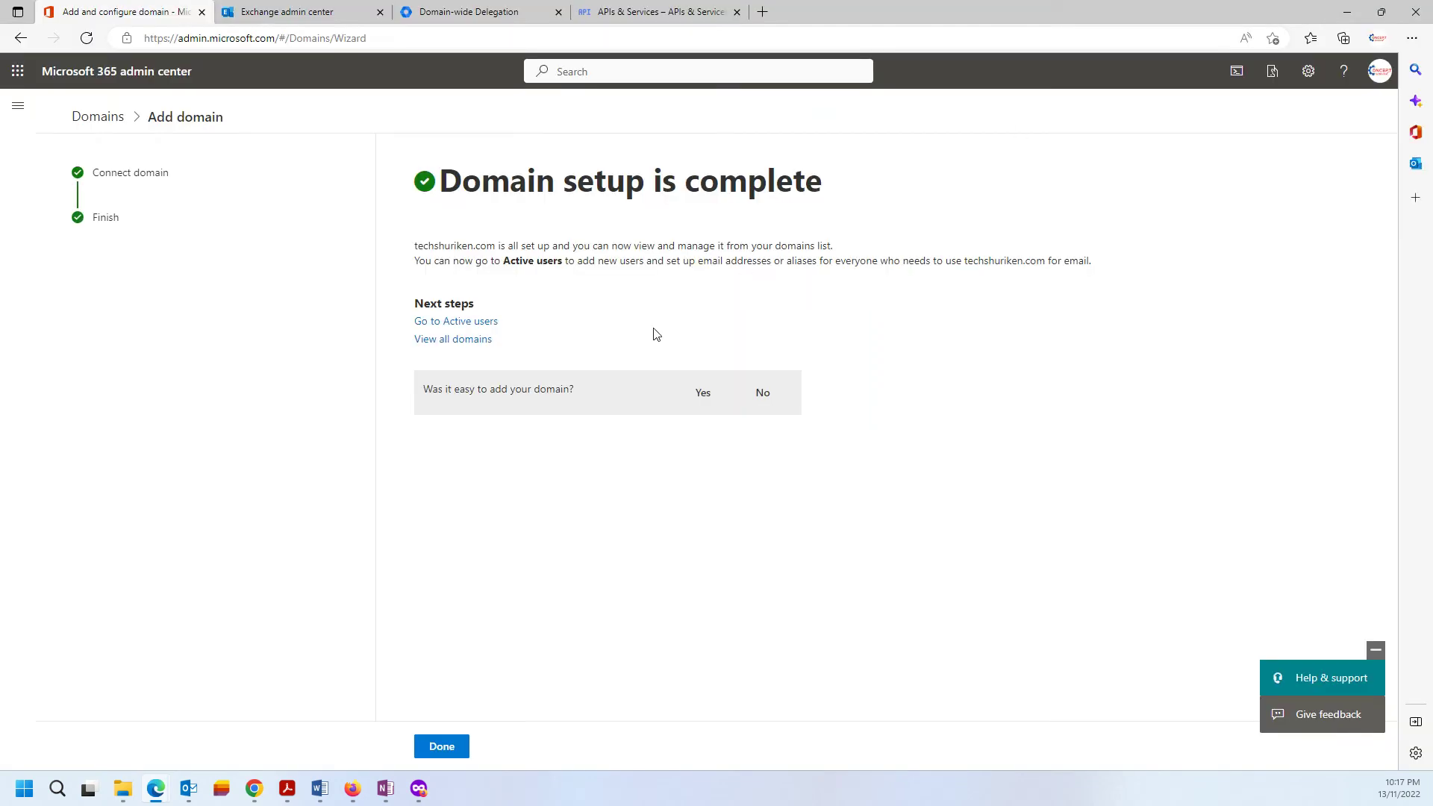
click(440, 749)
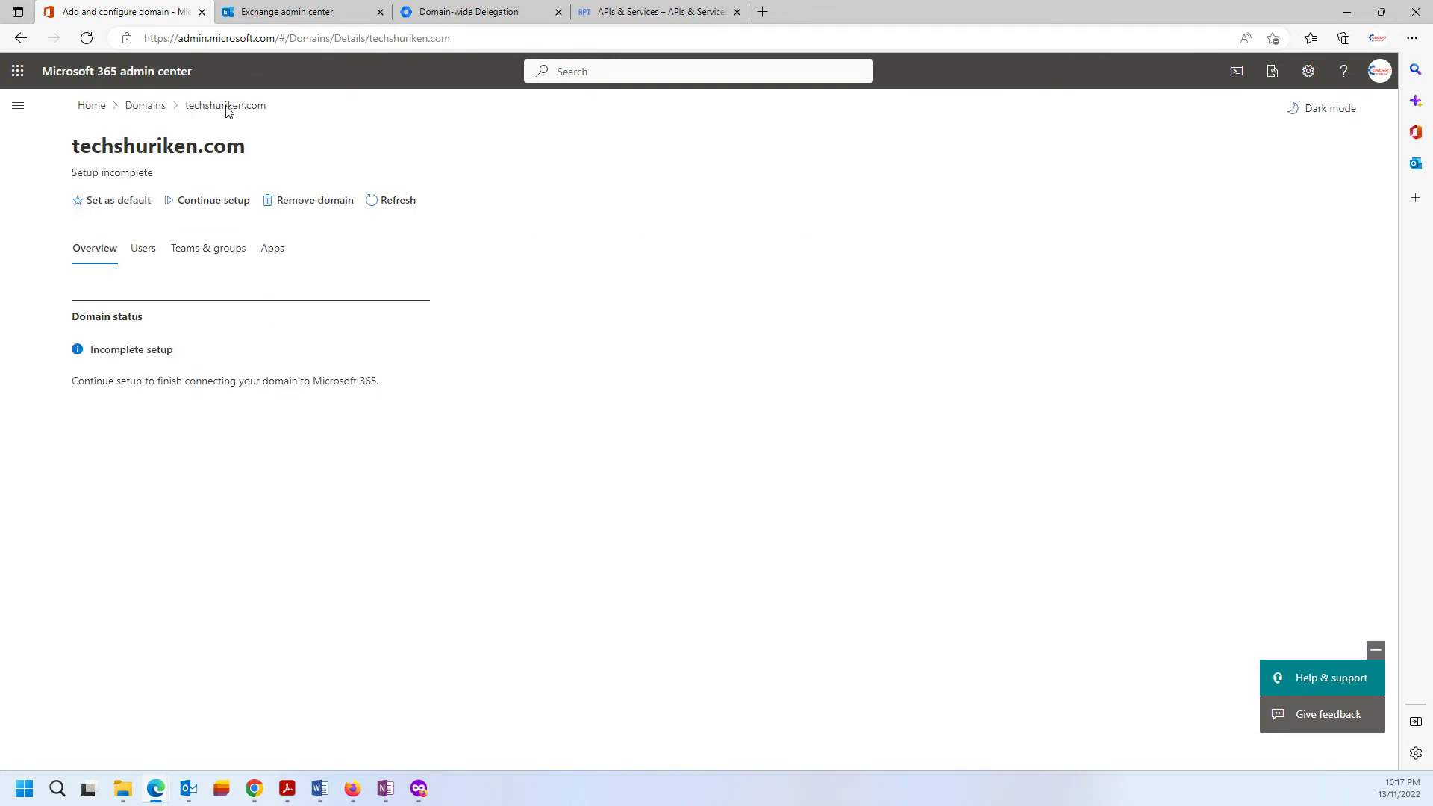
double_click(137, 152)
key(ctrl+c)
key(alt+Tab)
Complete the email with the pasted techshuriken domain, submit it, and enter the account password.
click(649, 348)
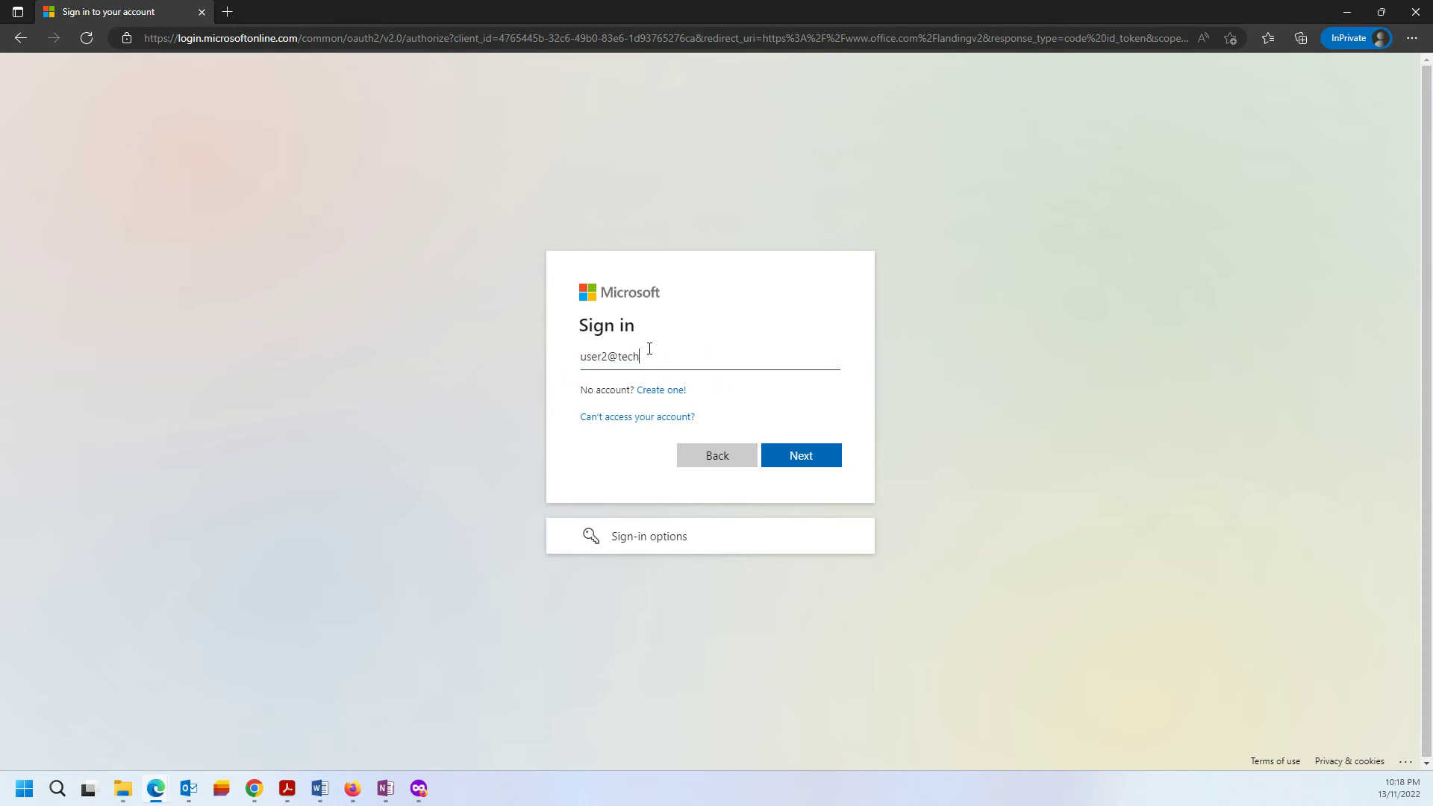
key(ctrl+v)
click(639, 357)
key(BackSpace)
key(BackSpace)
key(BackSpace)
key(BackSpace)
key(Return)
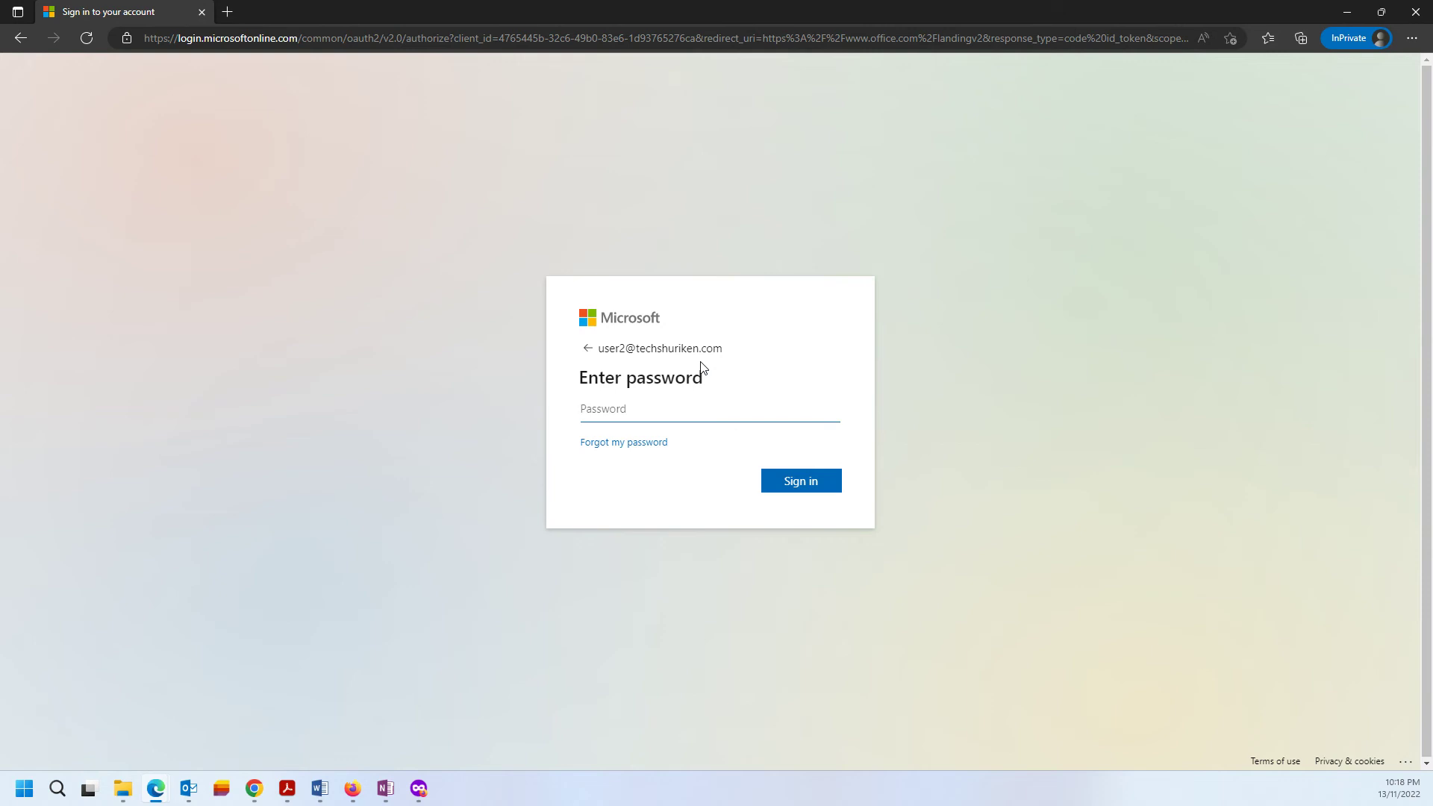
key(ctrl+v)
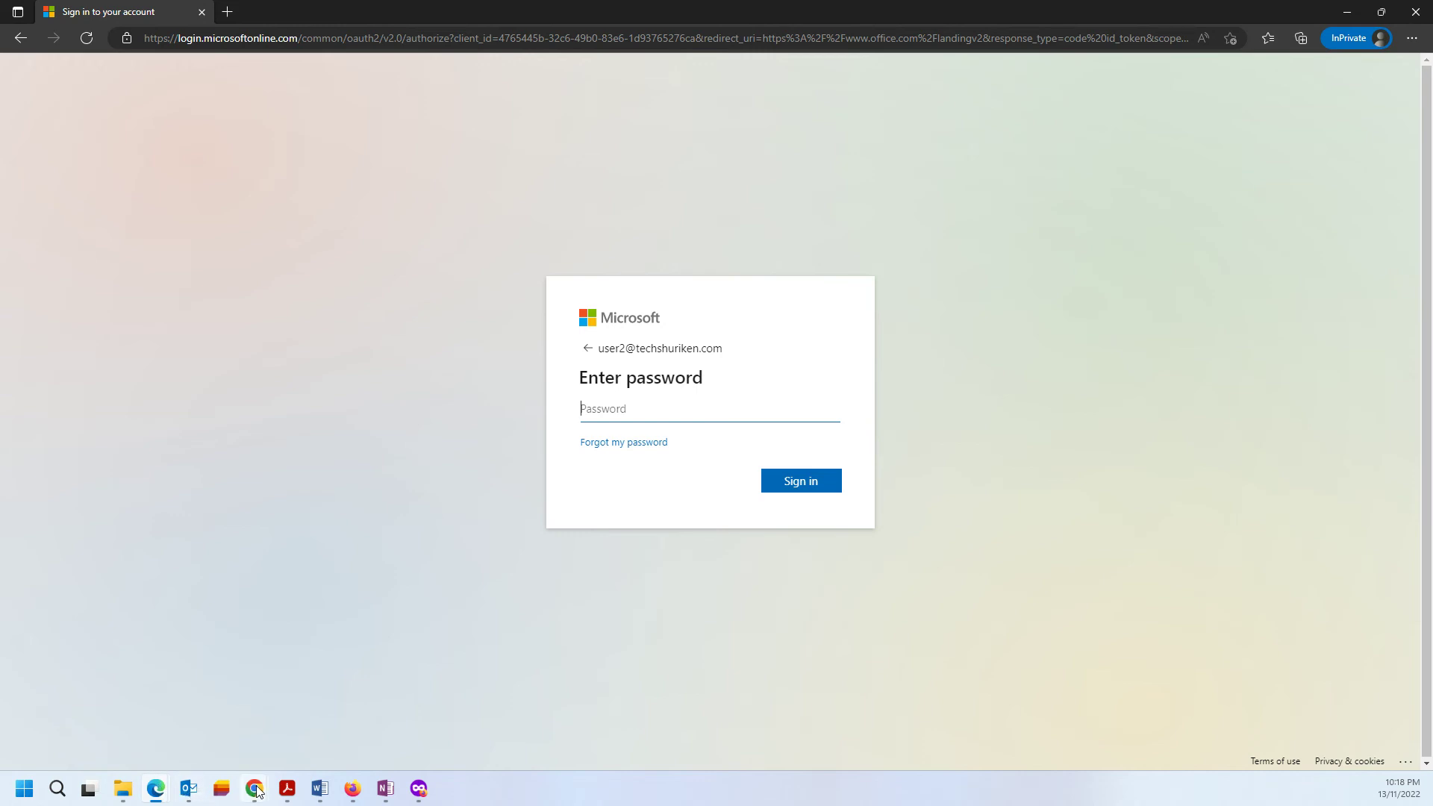
Bring the admin center forward and leave techshuriken.com's incomplete-setup details for the Domains list.
mouse_move(151, 793)
click(97, 715)
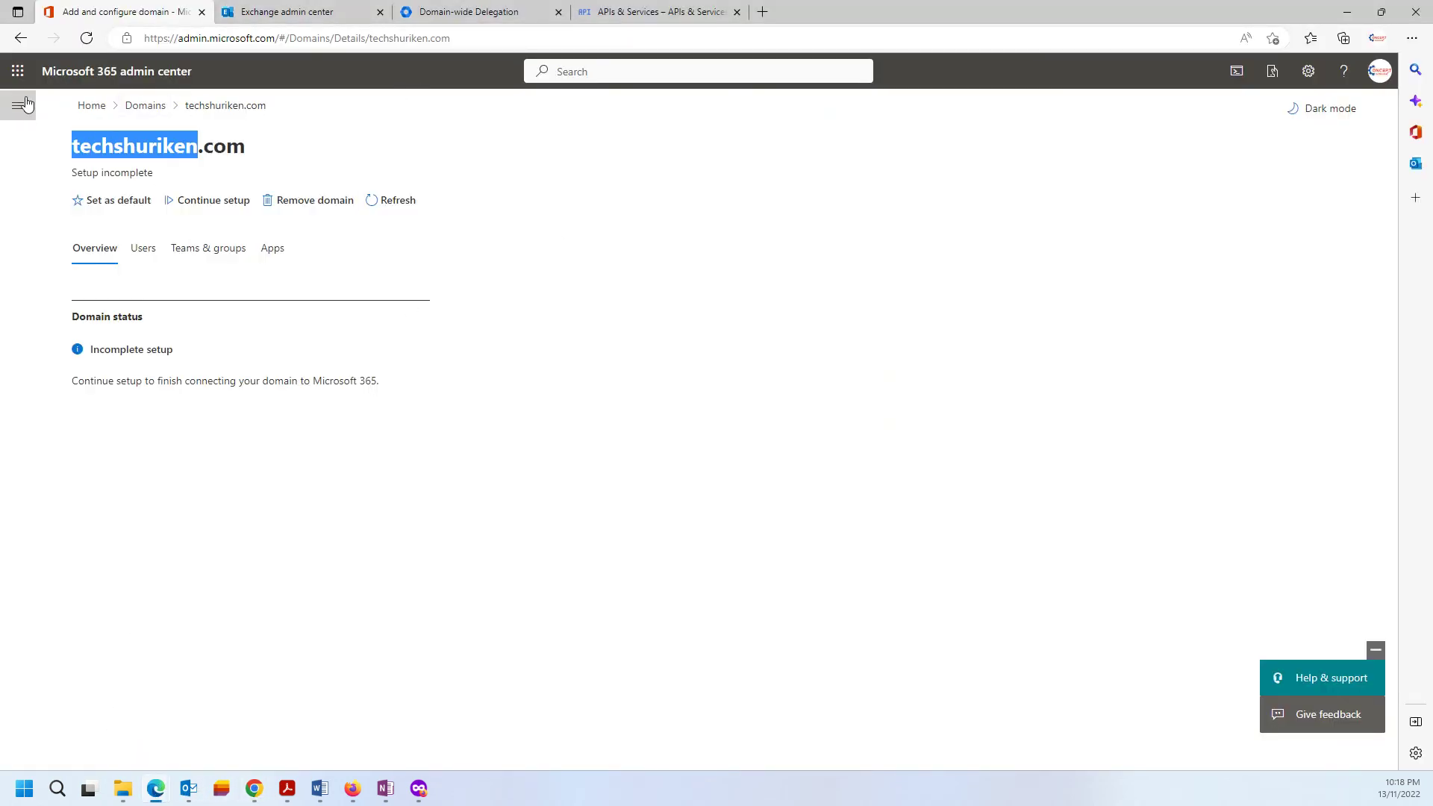
click(18, 75)
click(580, 341)
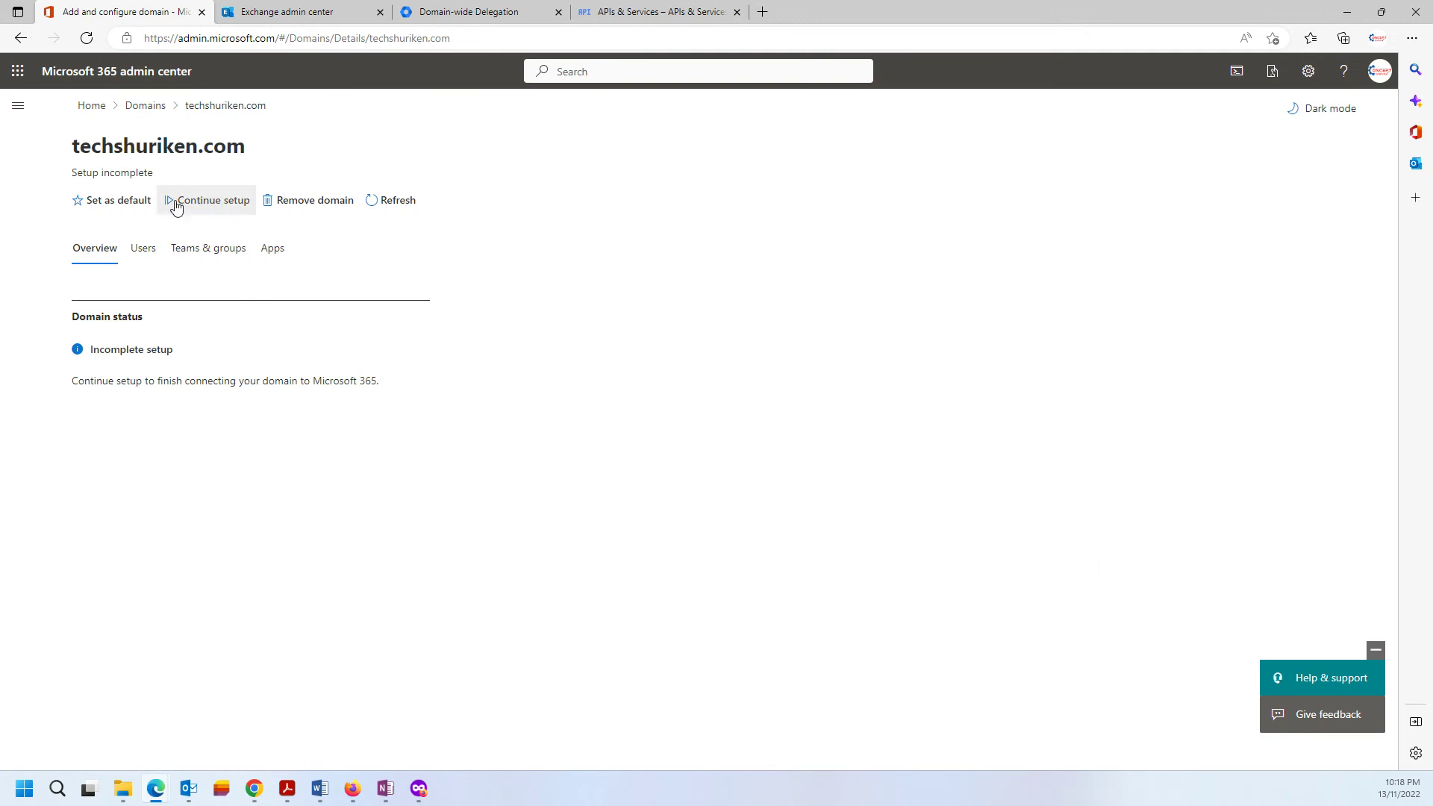
click(145, 107)
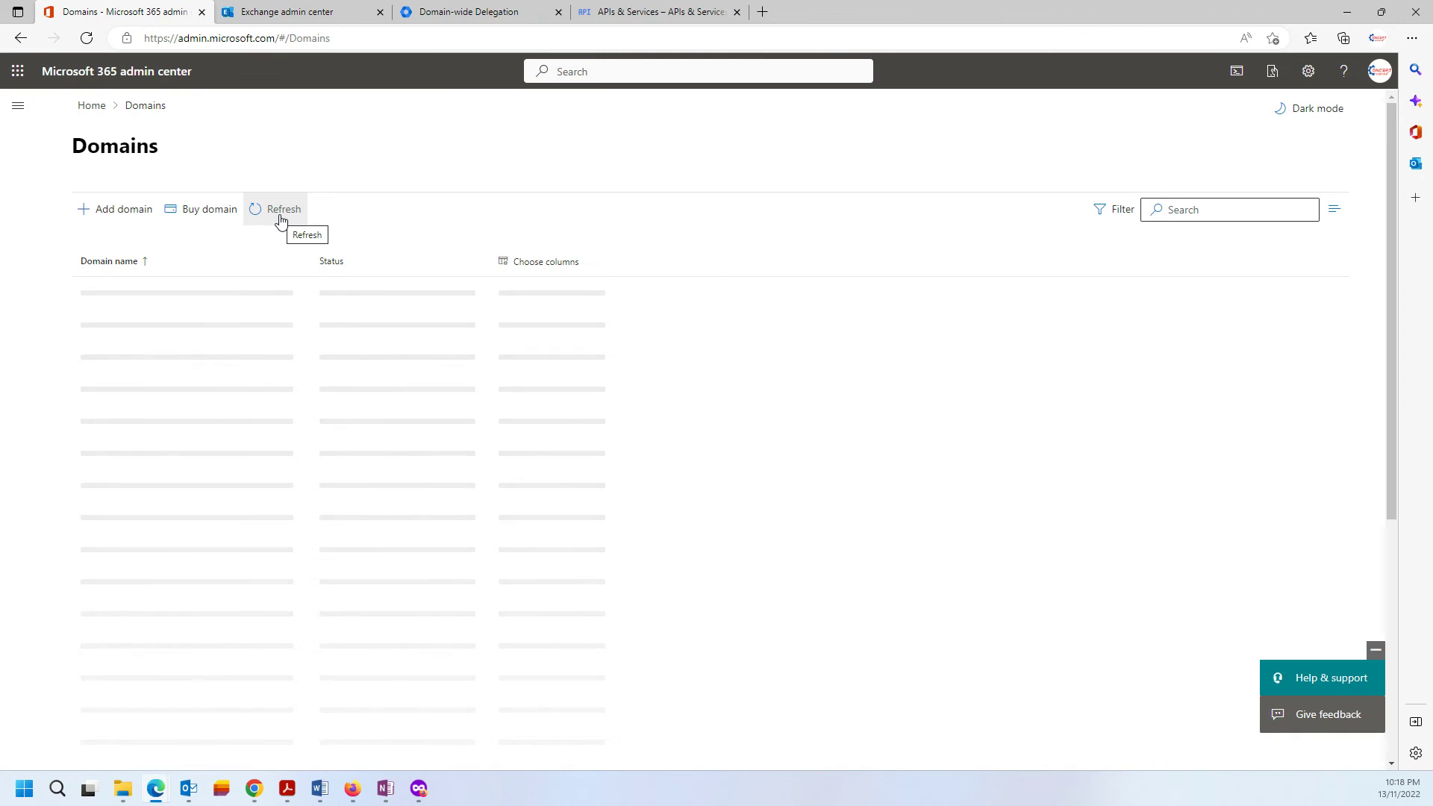
Reset User 2's password to an auto-generated one from Active users and copy it.
click(18, 105)
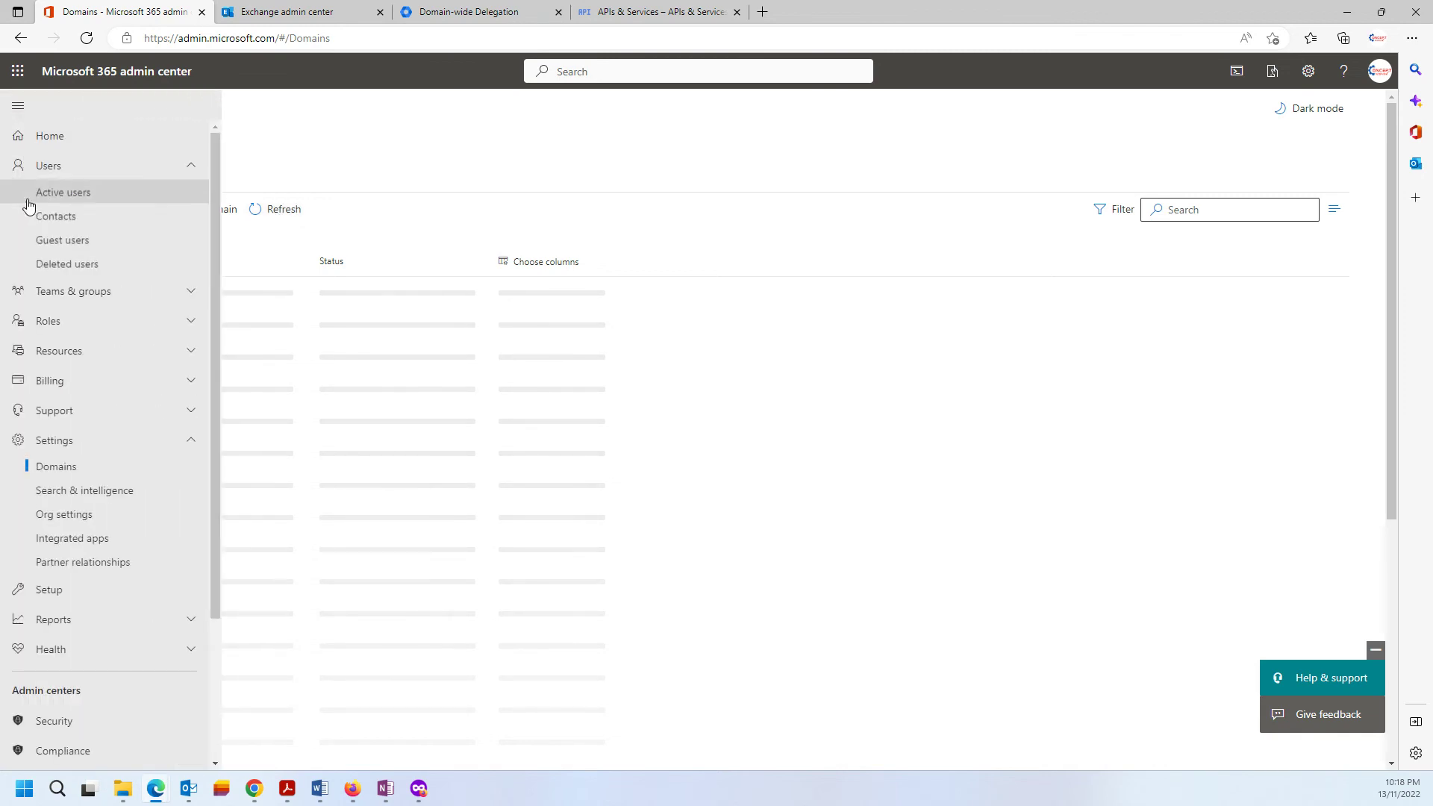
click(42, 200)
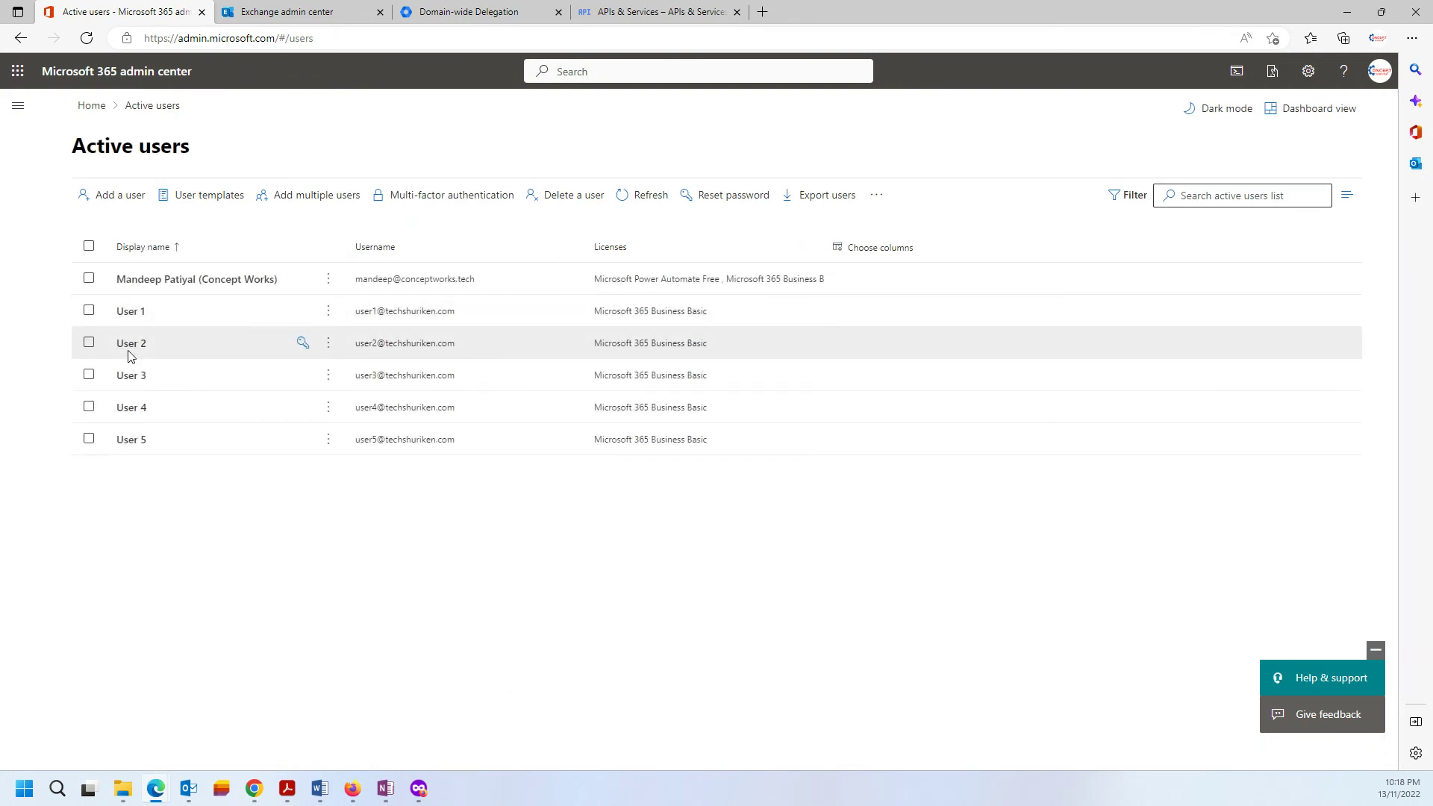
click(127, 349)
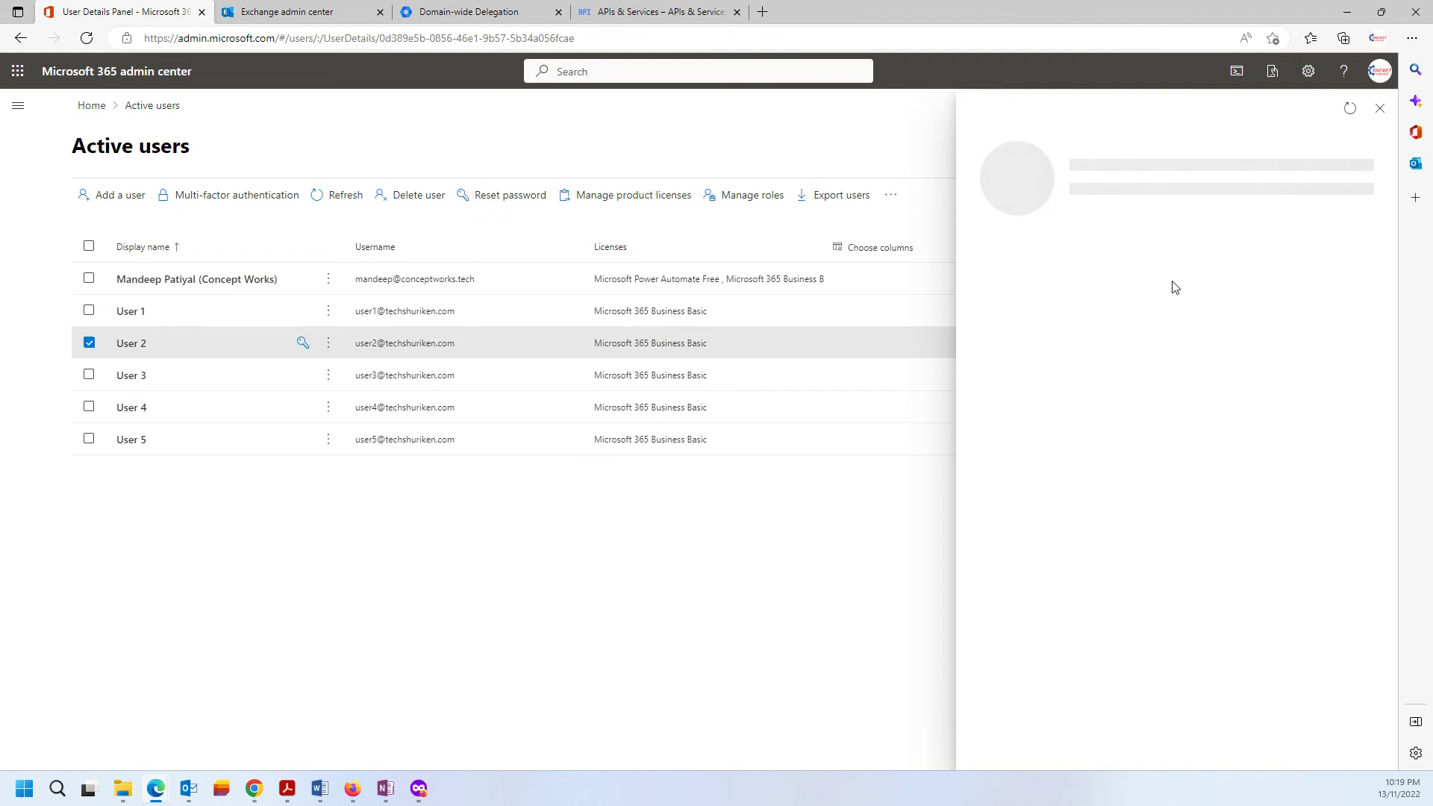
click(1134, 199)
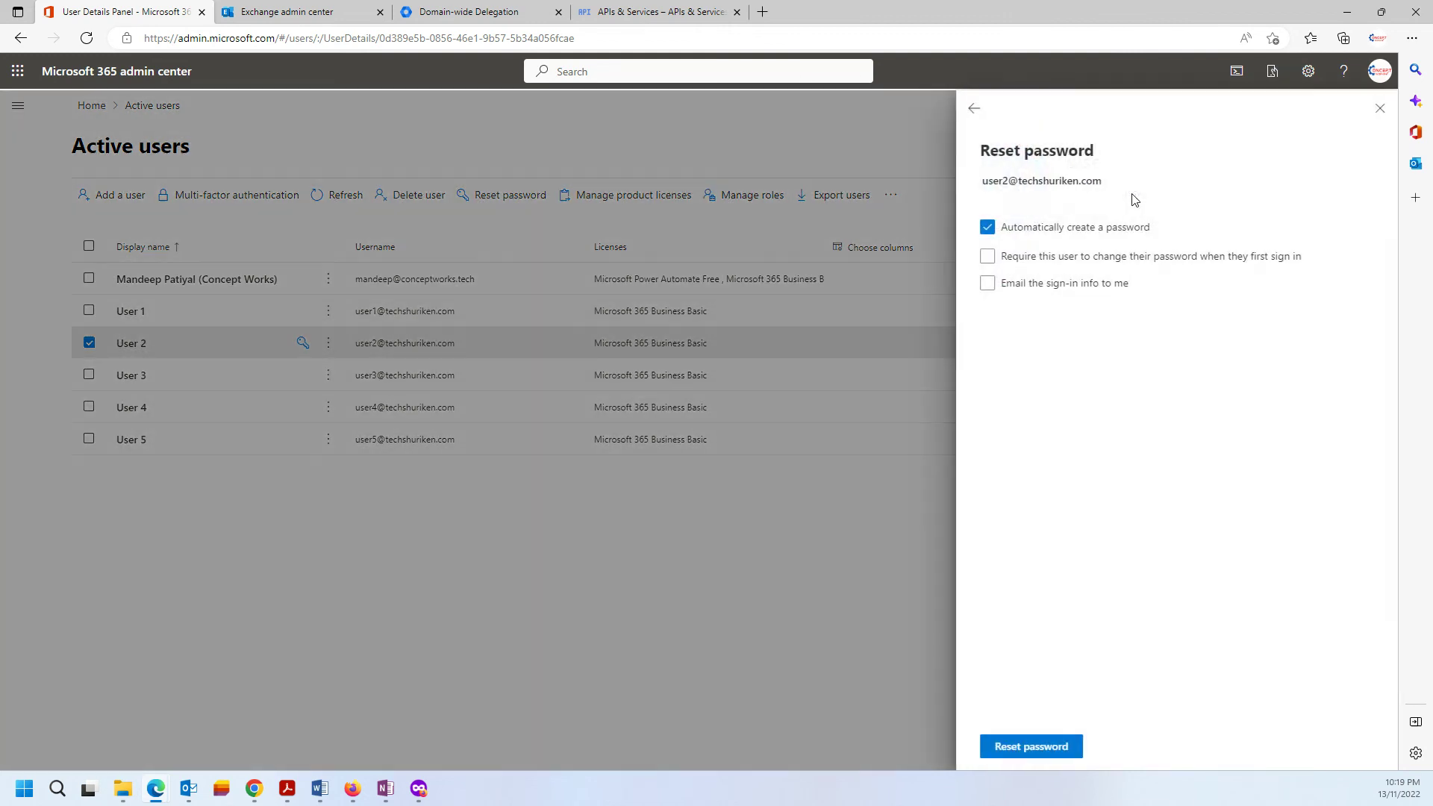
click(1014, 746)
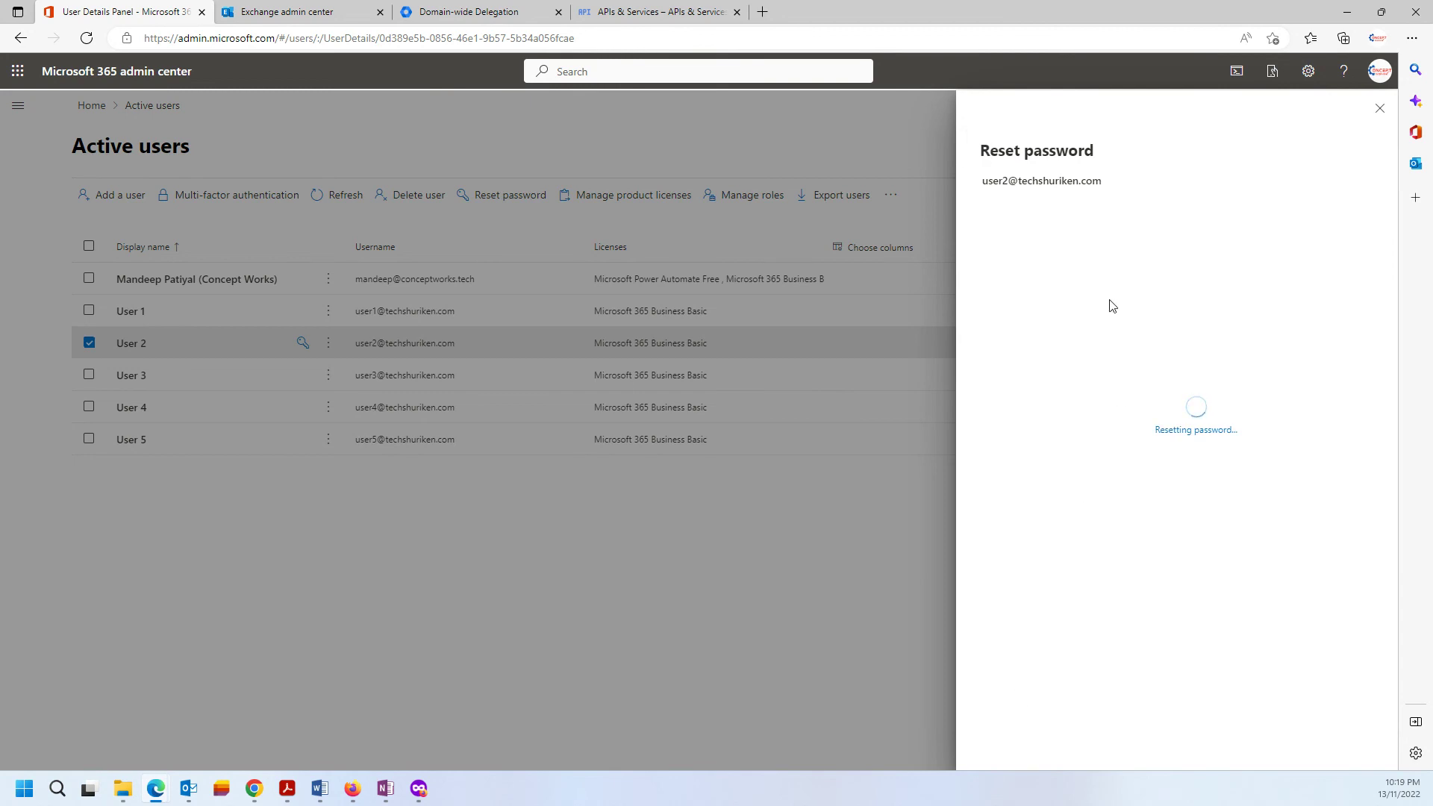
double_click(1202, 275)
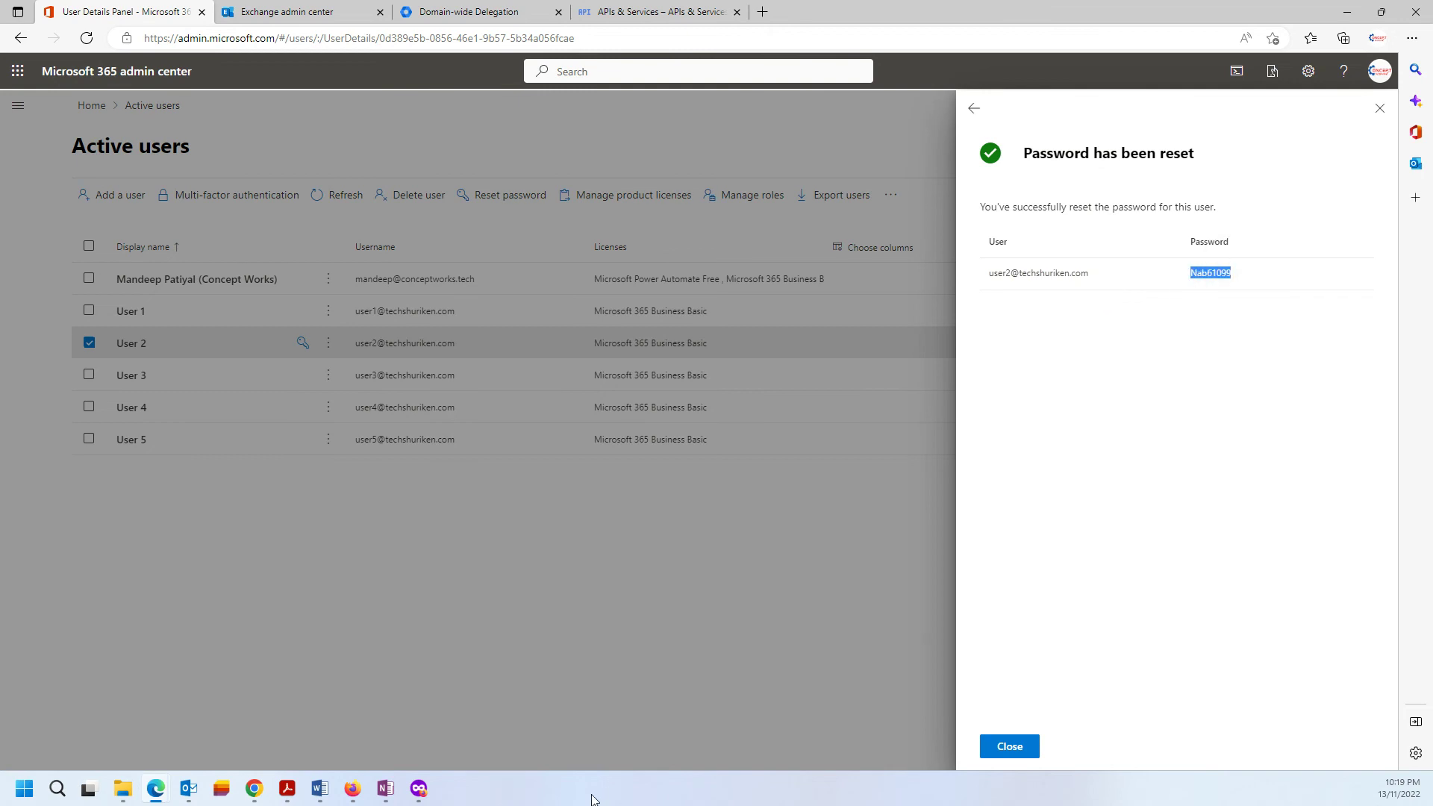
Sign User 2 in privately with the new password, skipping security setup and staying signed in.
click(1381, 104)
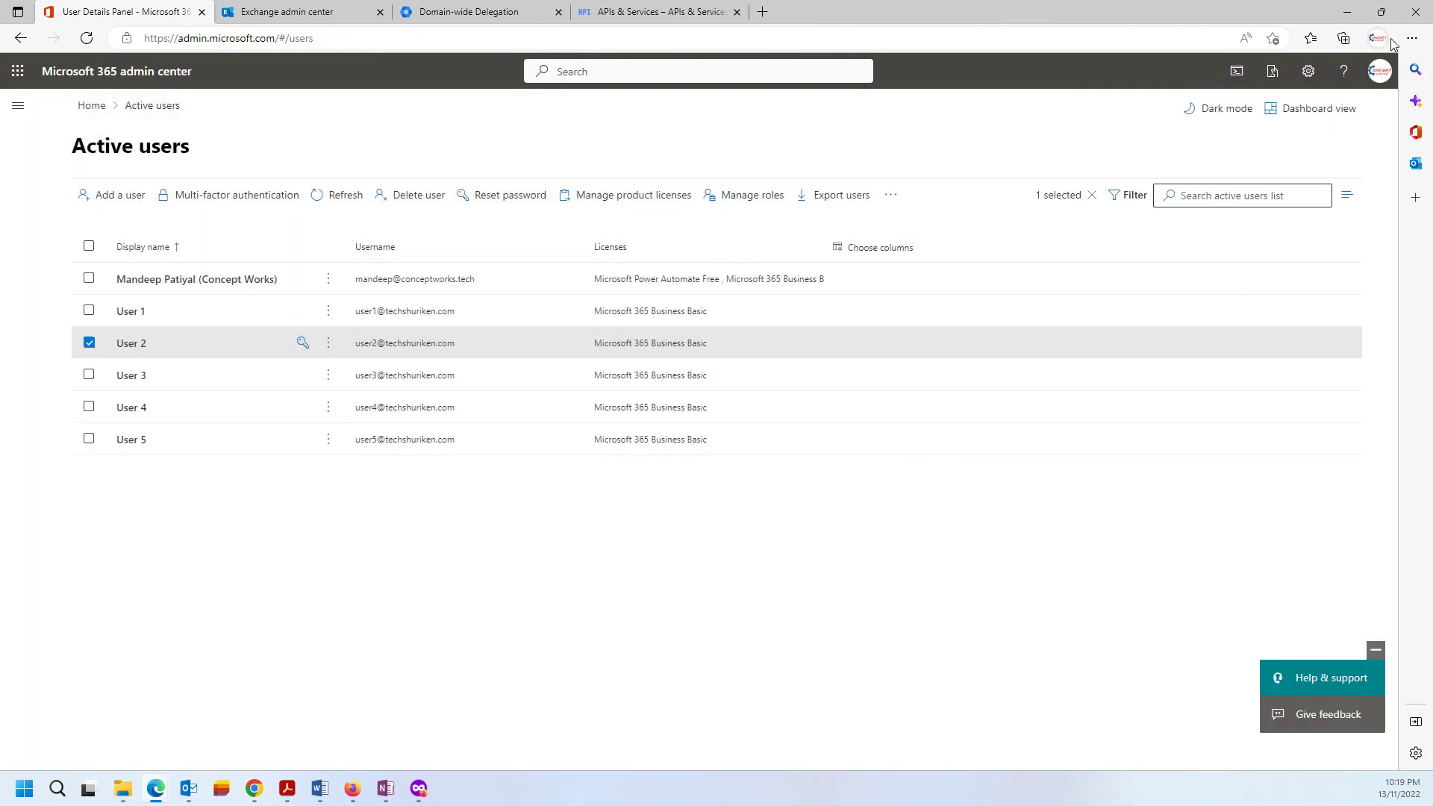
mouse_move(160, 790)
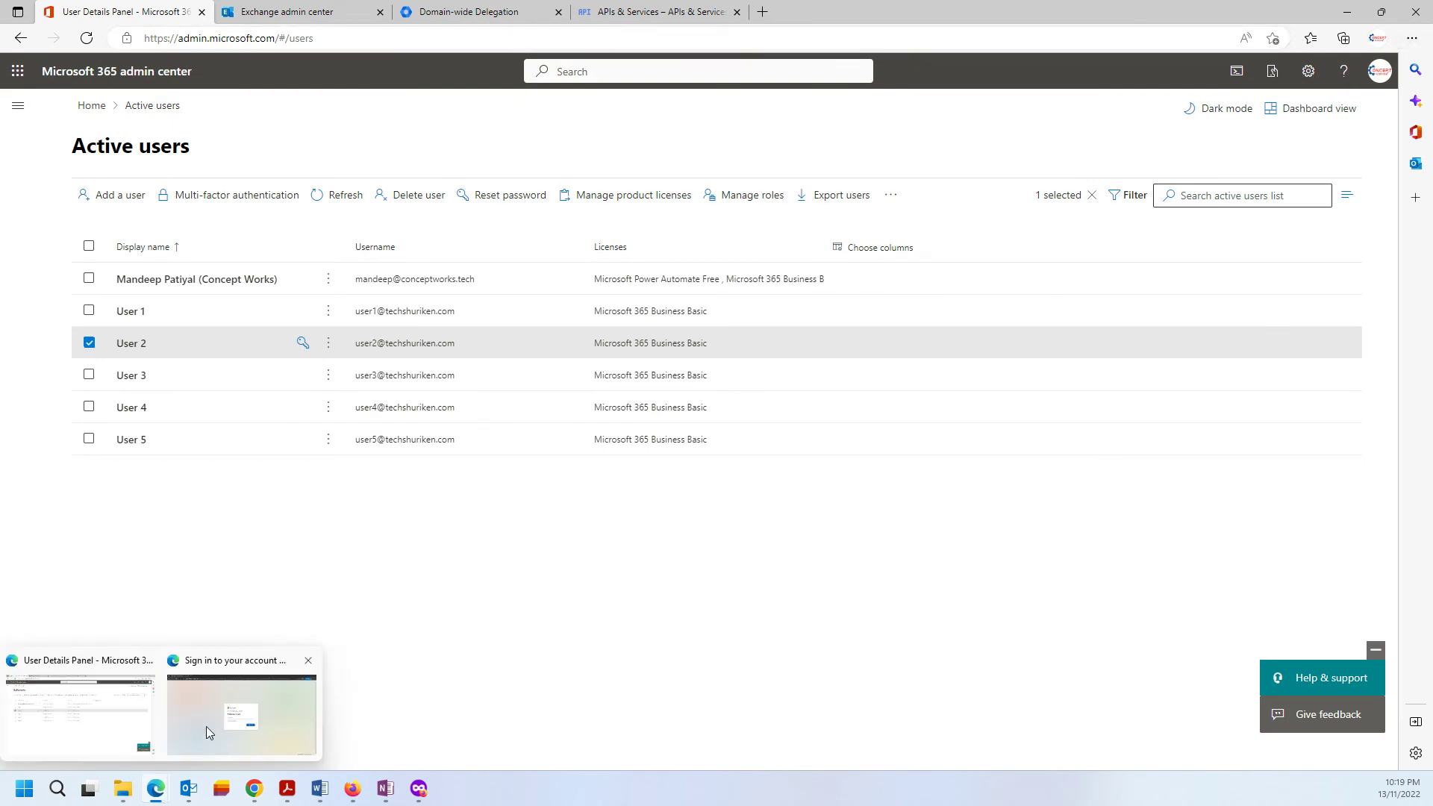
click(208, 728)
key(ctrl+v)
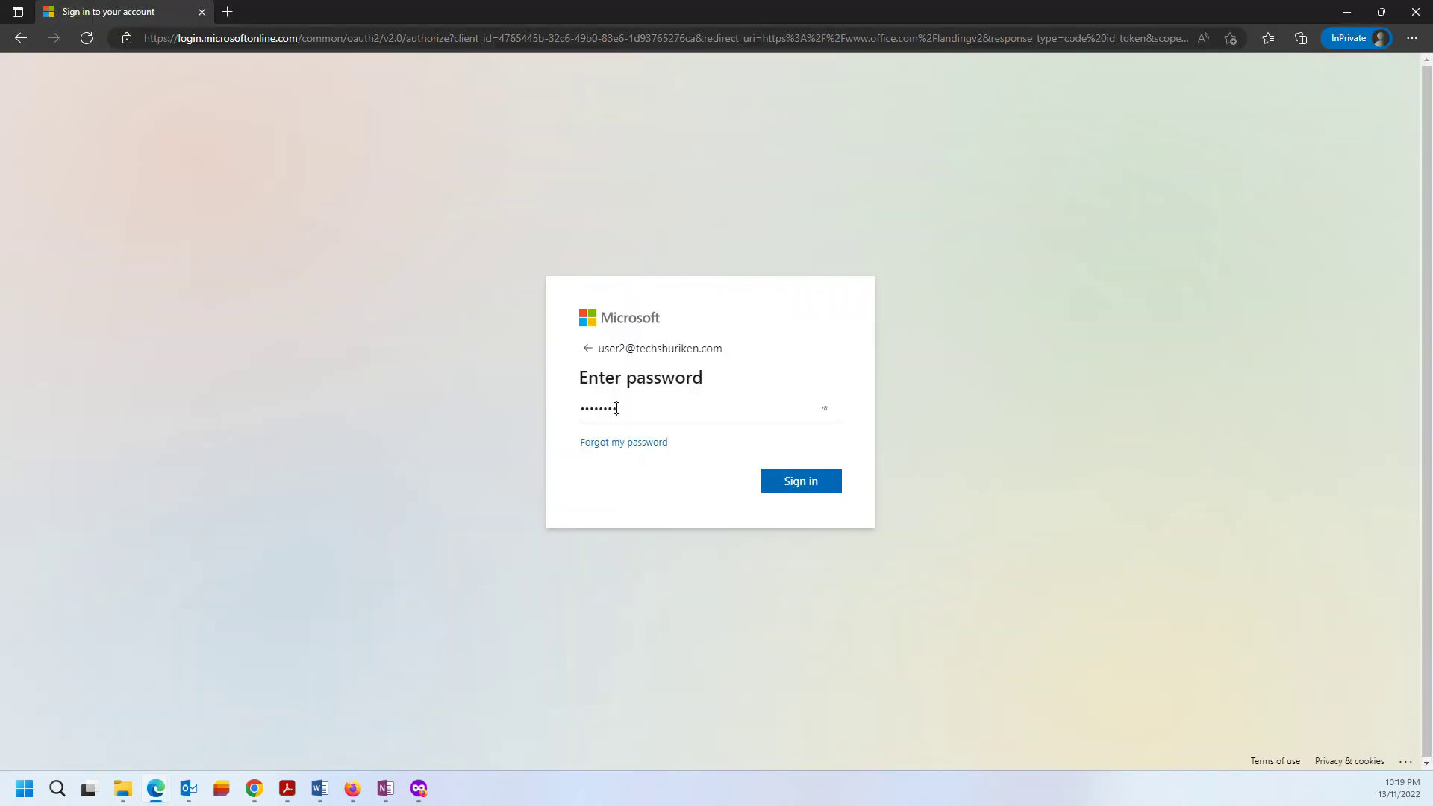
key(Return)
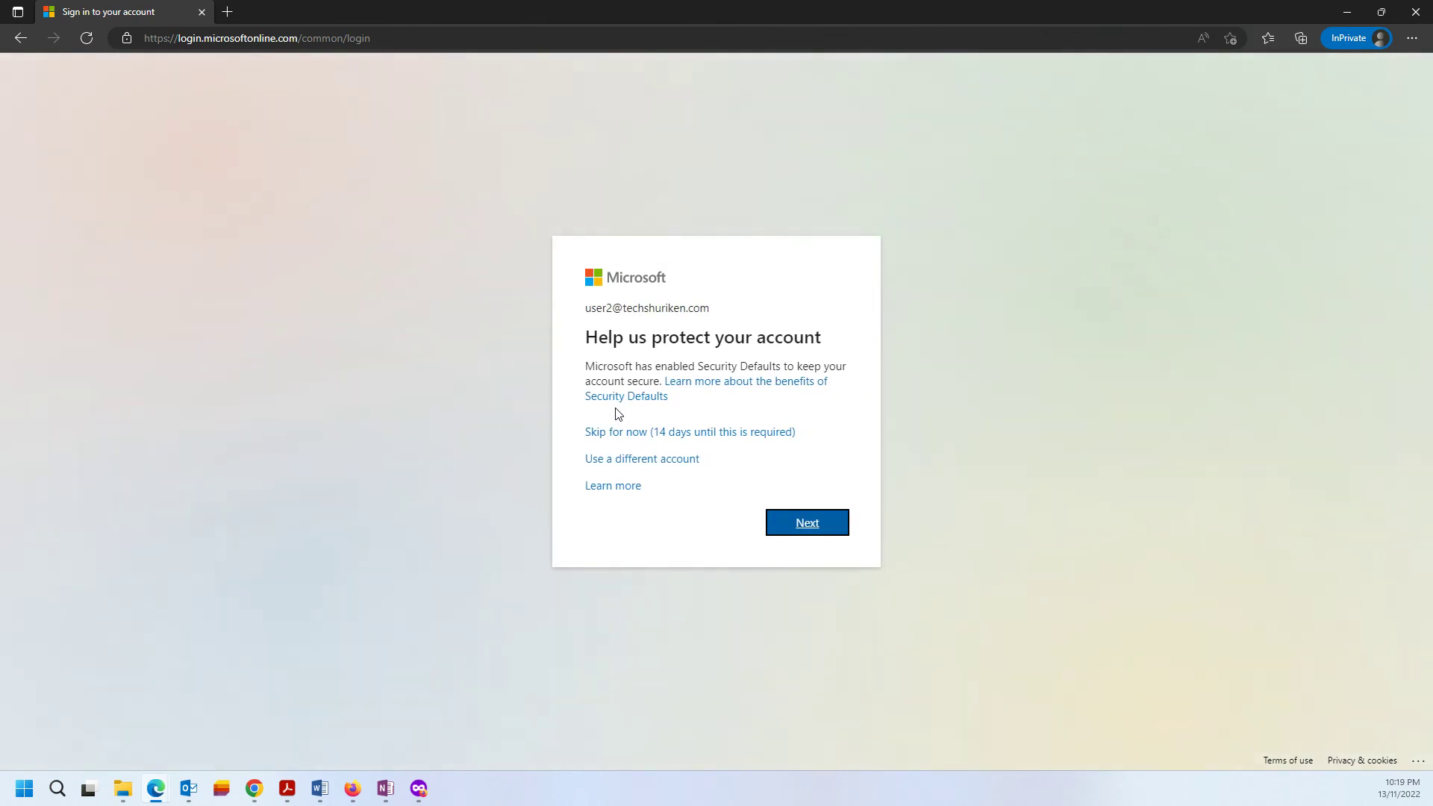
click(617, 429)
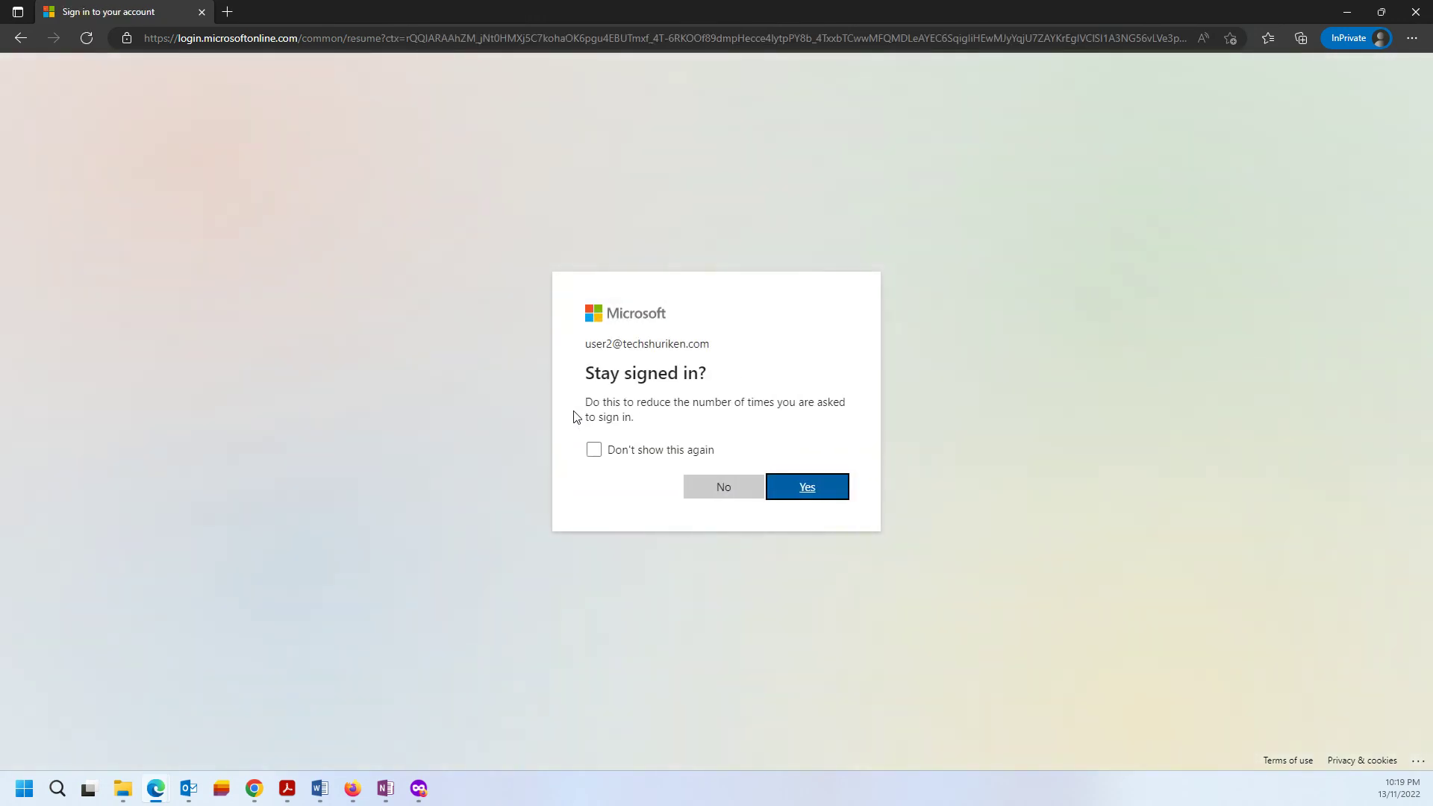
click(797, 494)
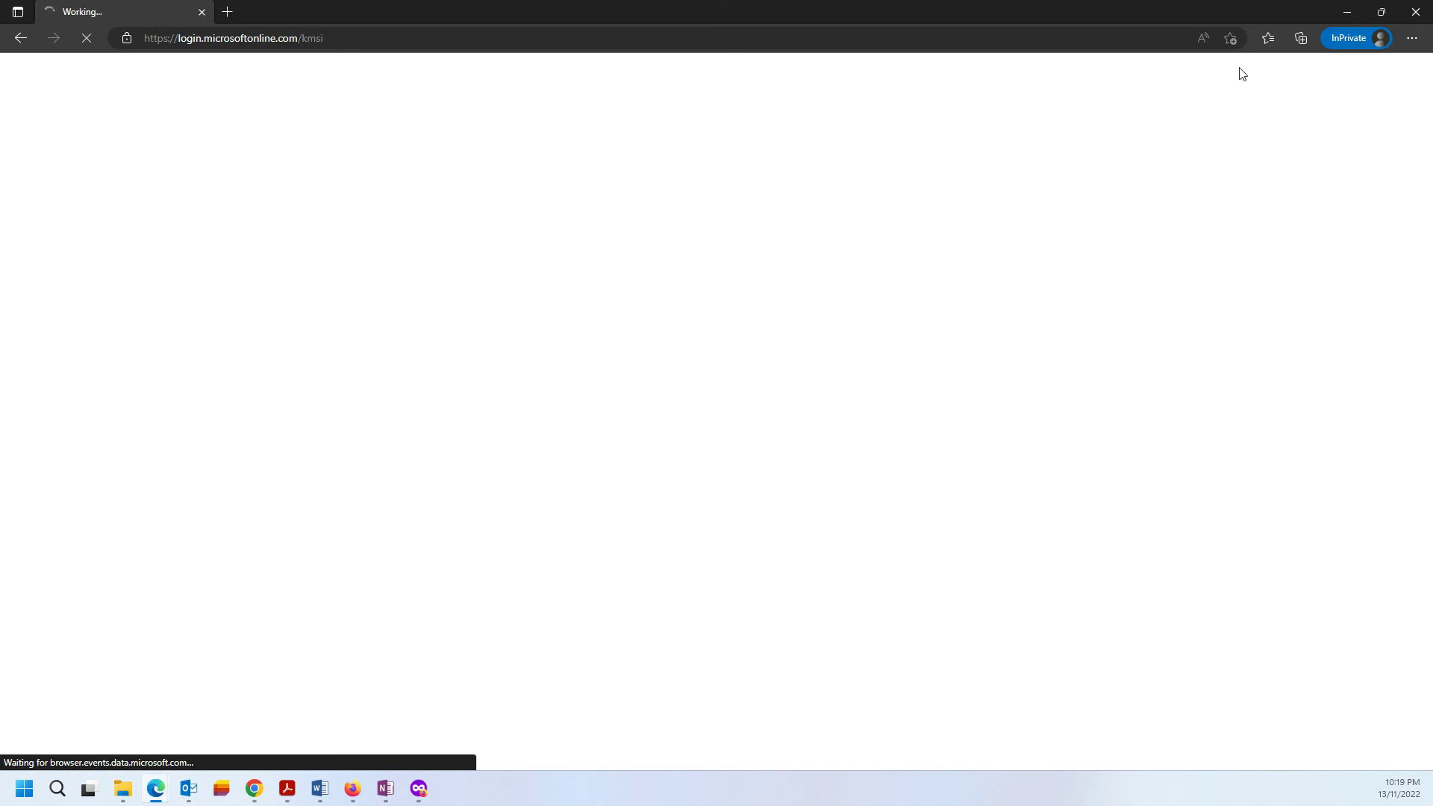
click(1348, 12)
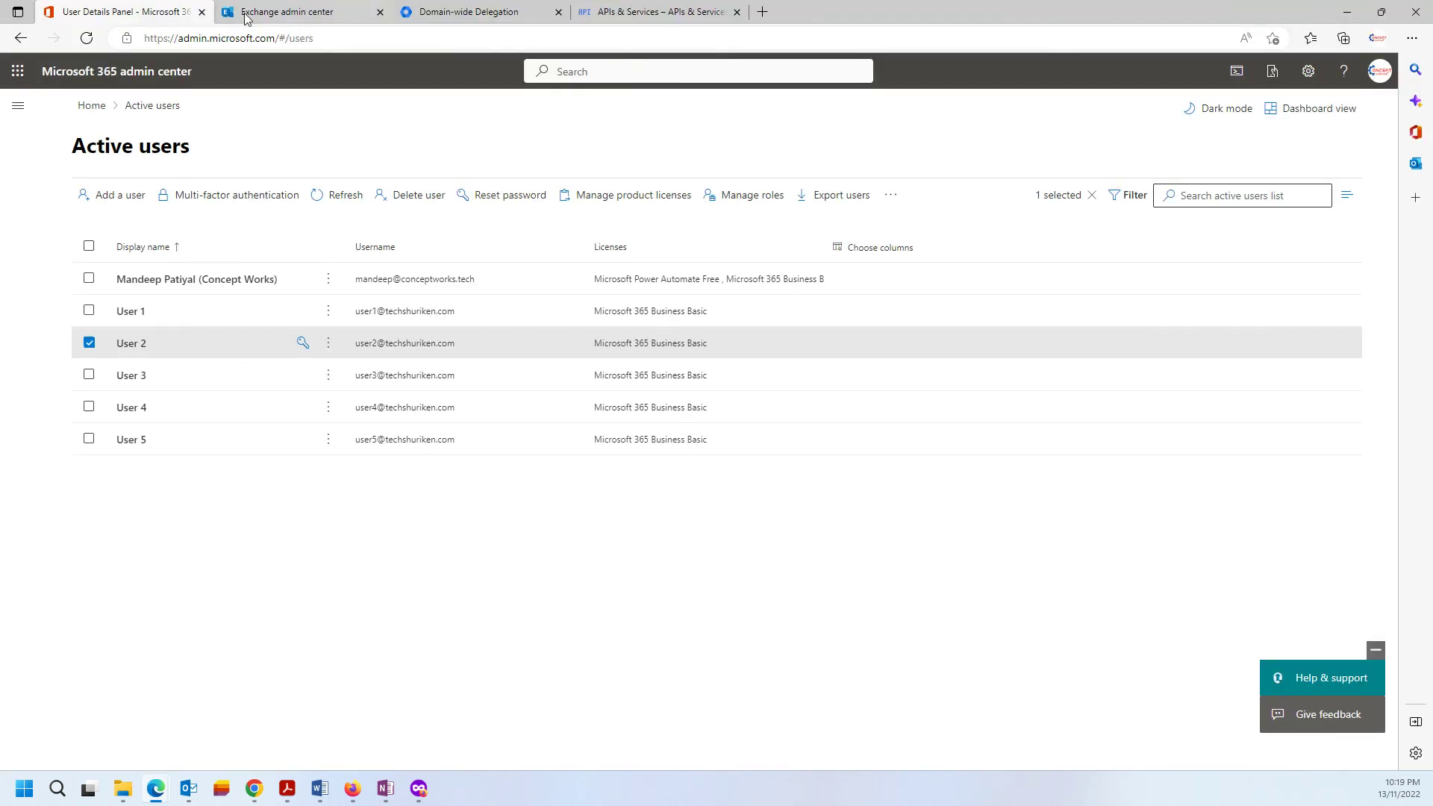
Confirm techshuriken.com now shows Healthy in the Domains list, then return to Office Home.
click(18, 105)
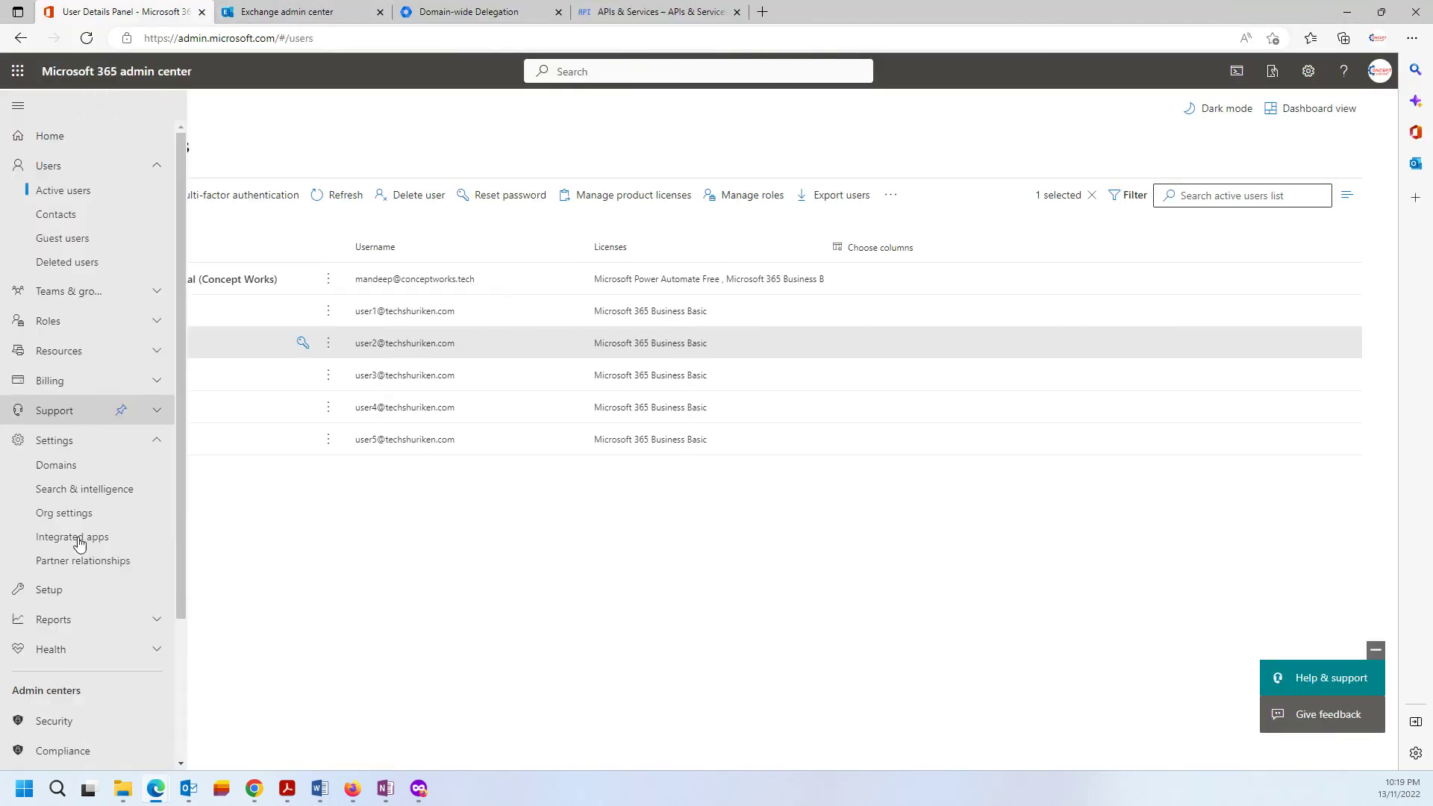
click(56, 465)
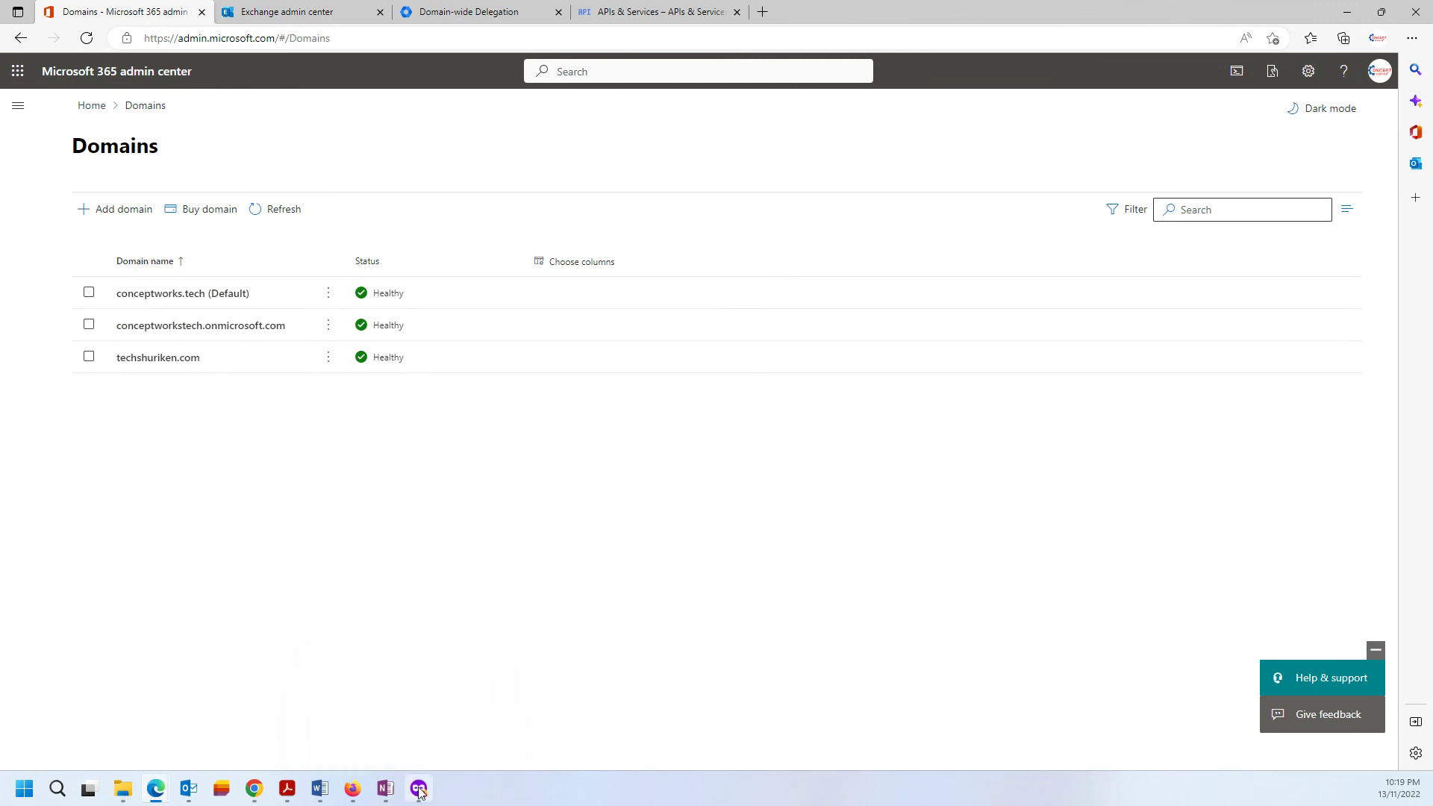
mouse_move(158, 784)
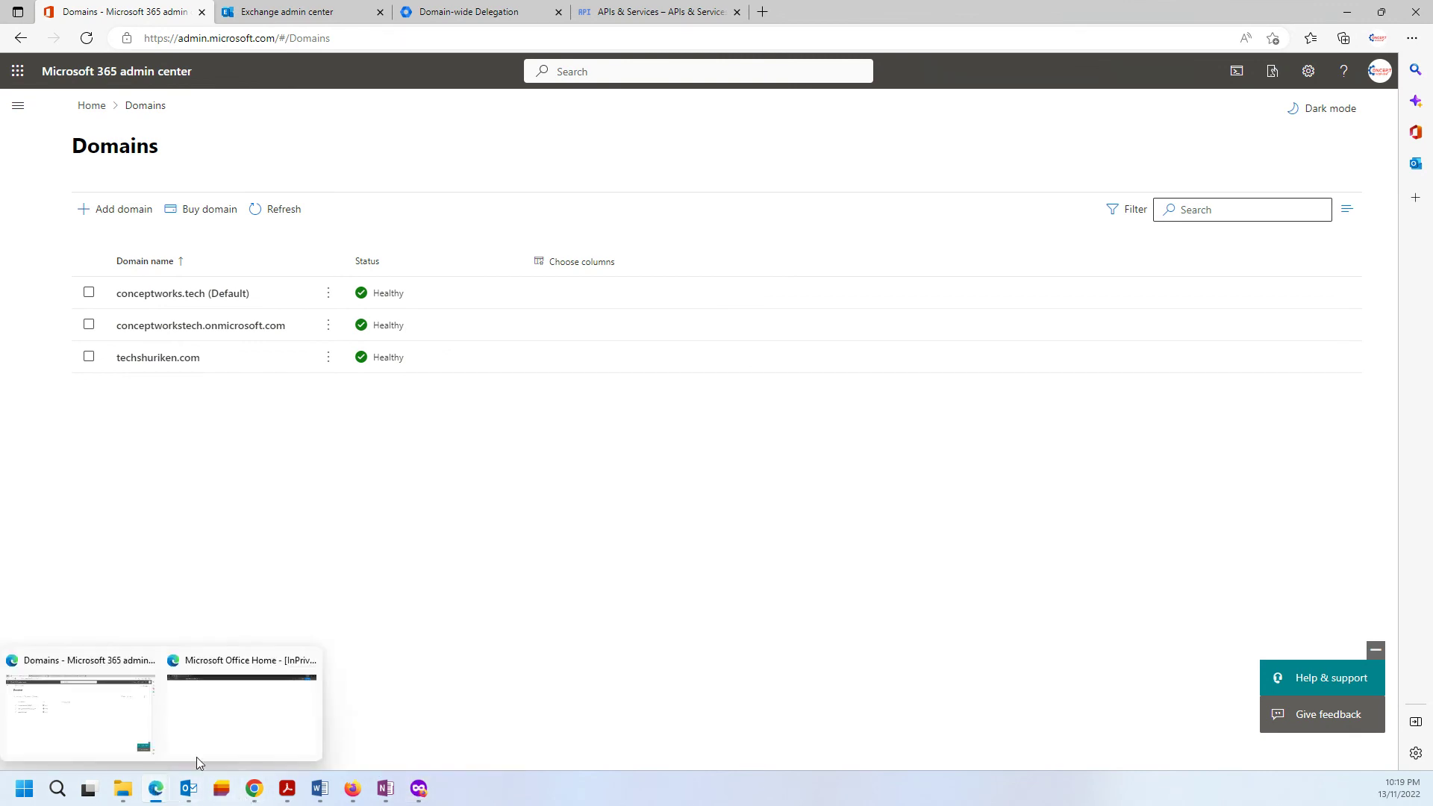
click(187, 702)
Open Outlook on the web and start a new email to the suggested contact.
click(23, 235)
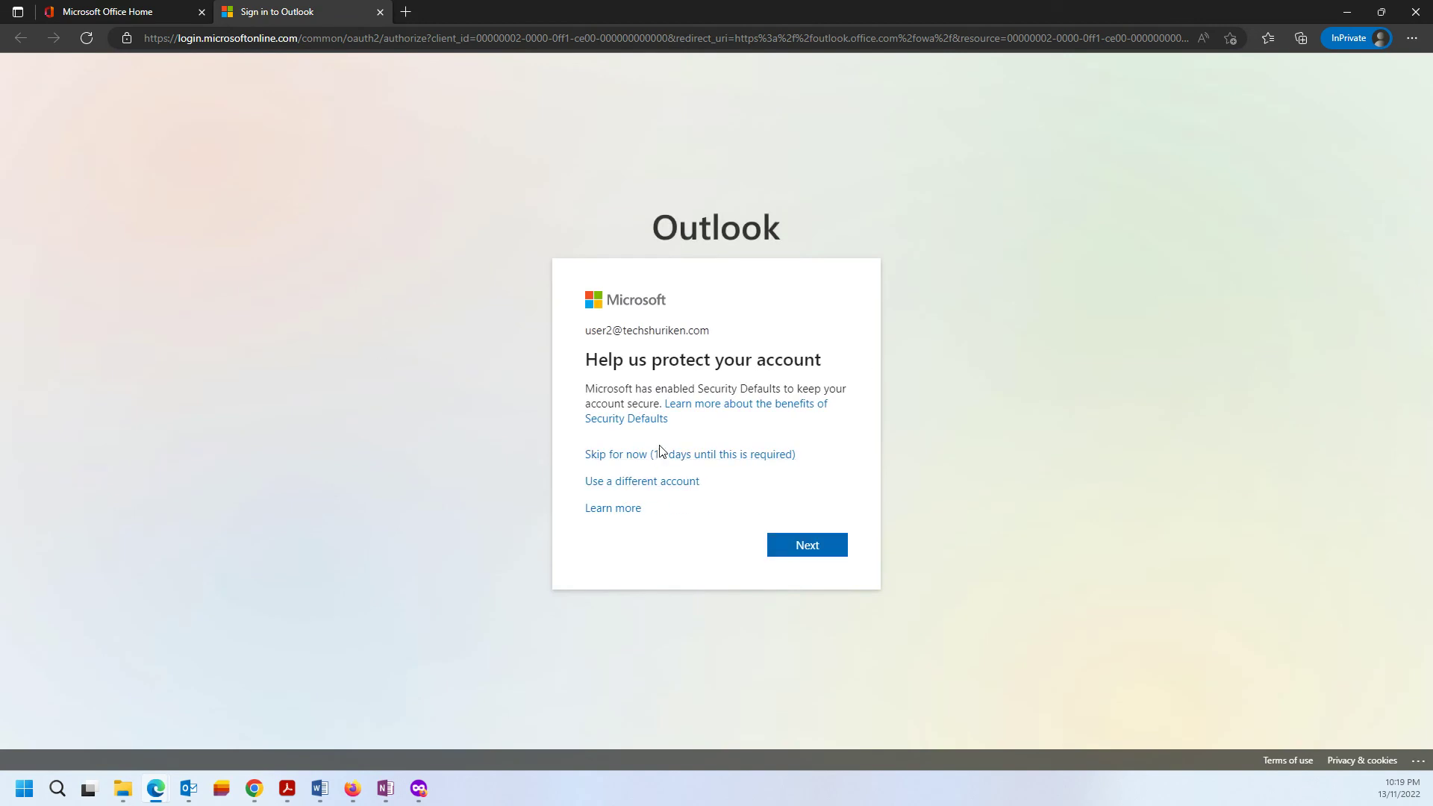
click(657, 455)
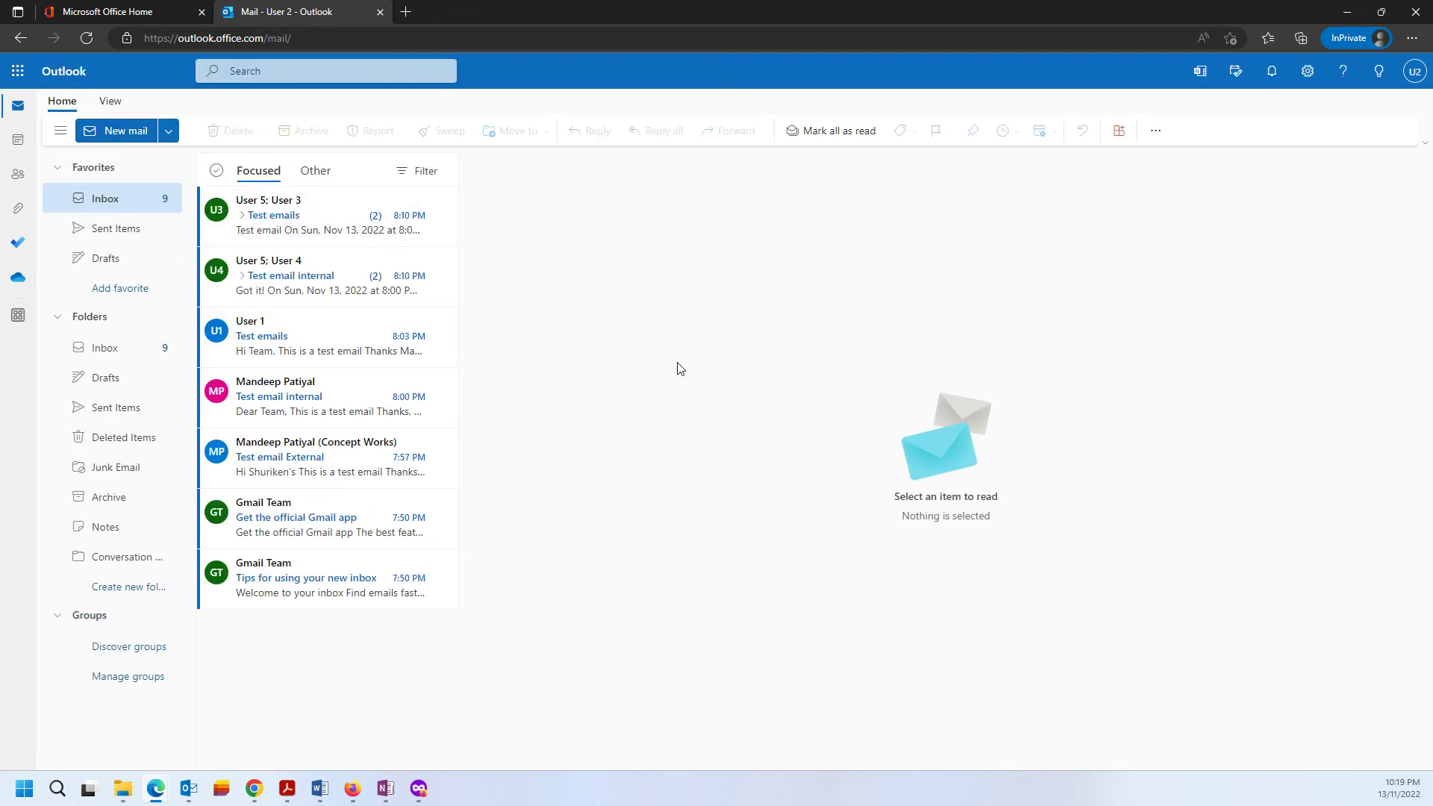
key(n)
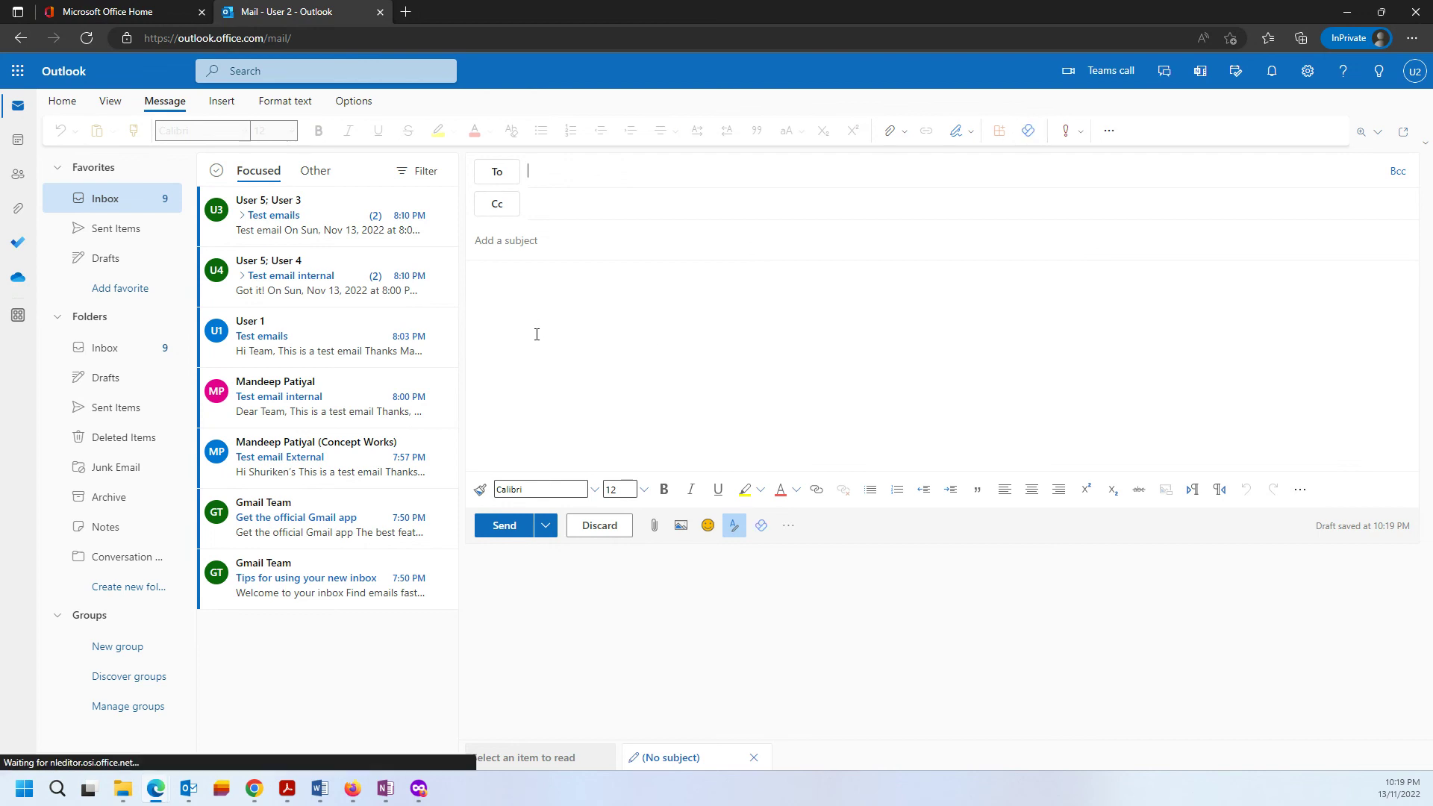
text(mandeep)
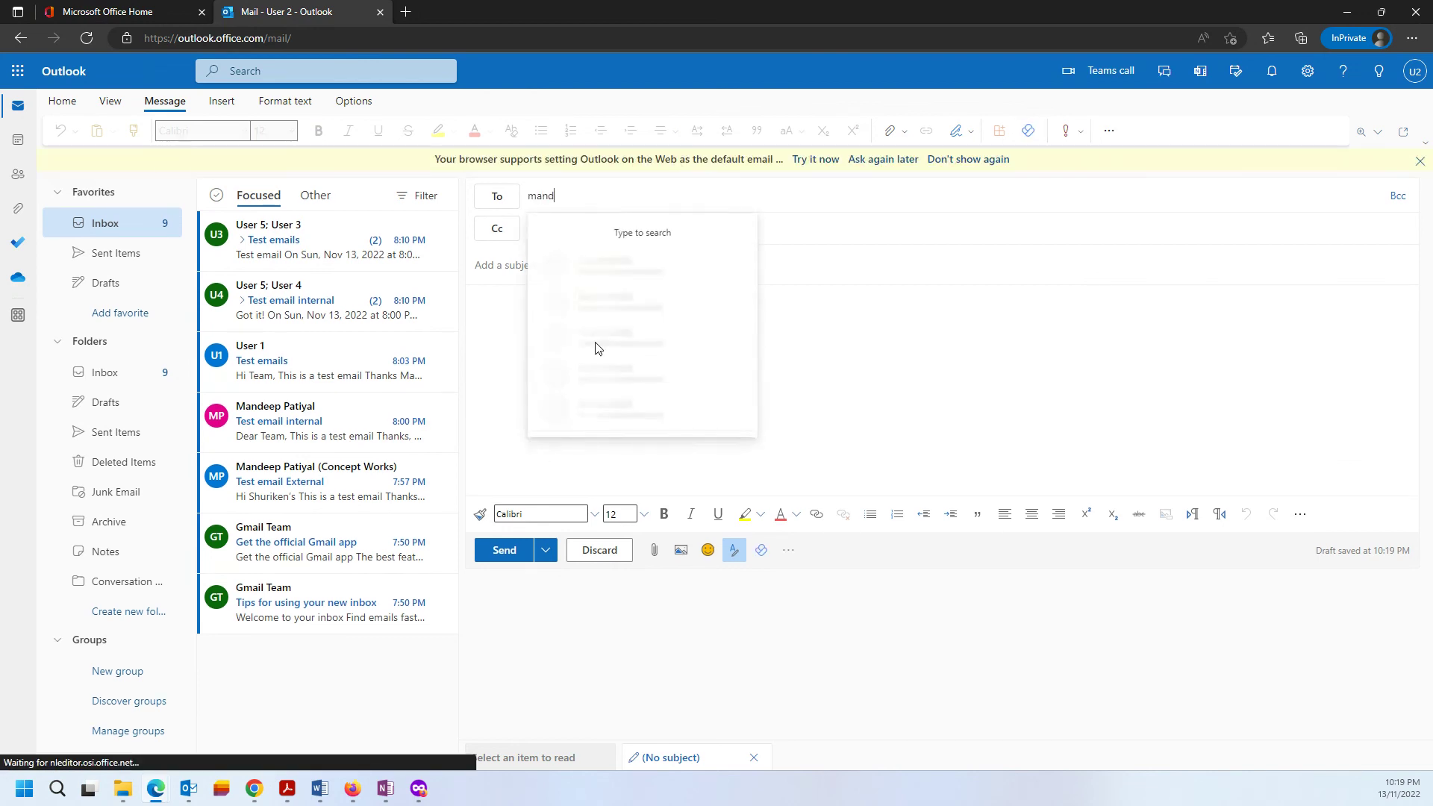
click(632, 234)
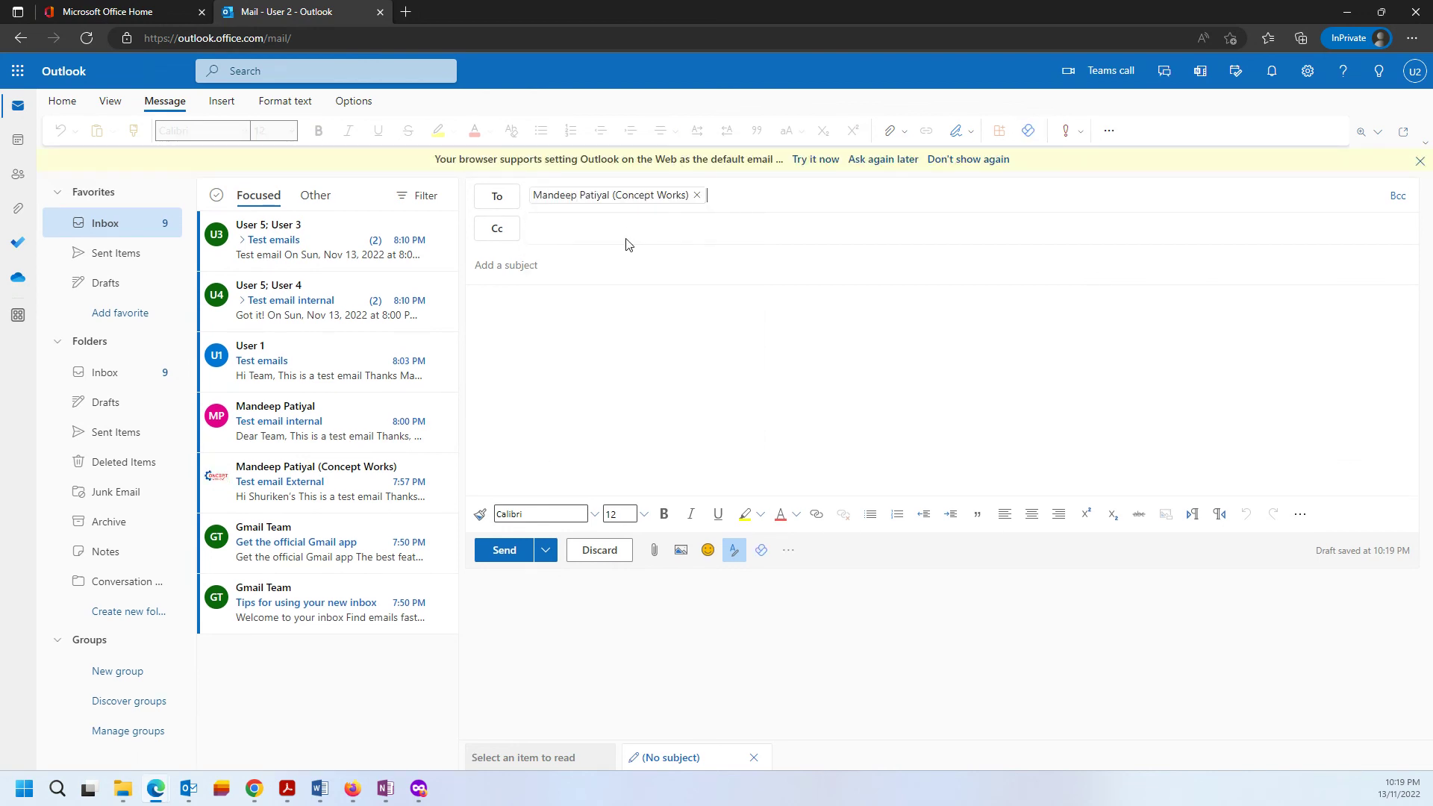
Send it with subject 'Test after migration' and check it in Sent Items.
click(540, 267)
text(Test after migration)
click(556, 336)
text(Tes)
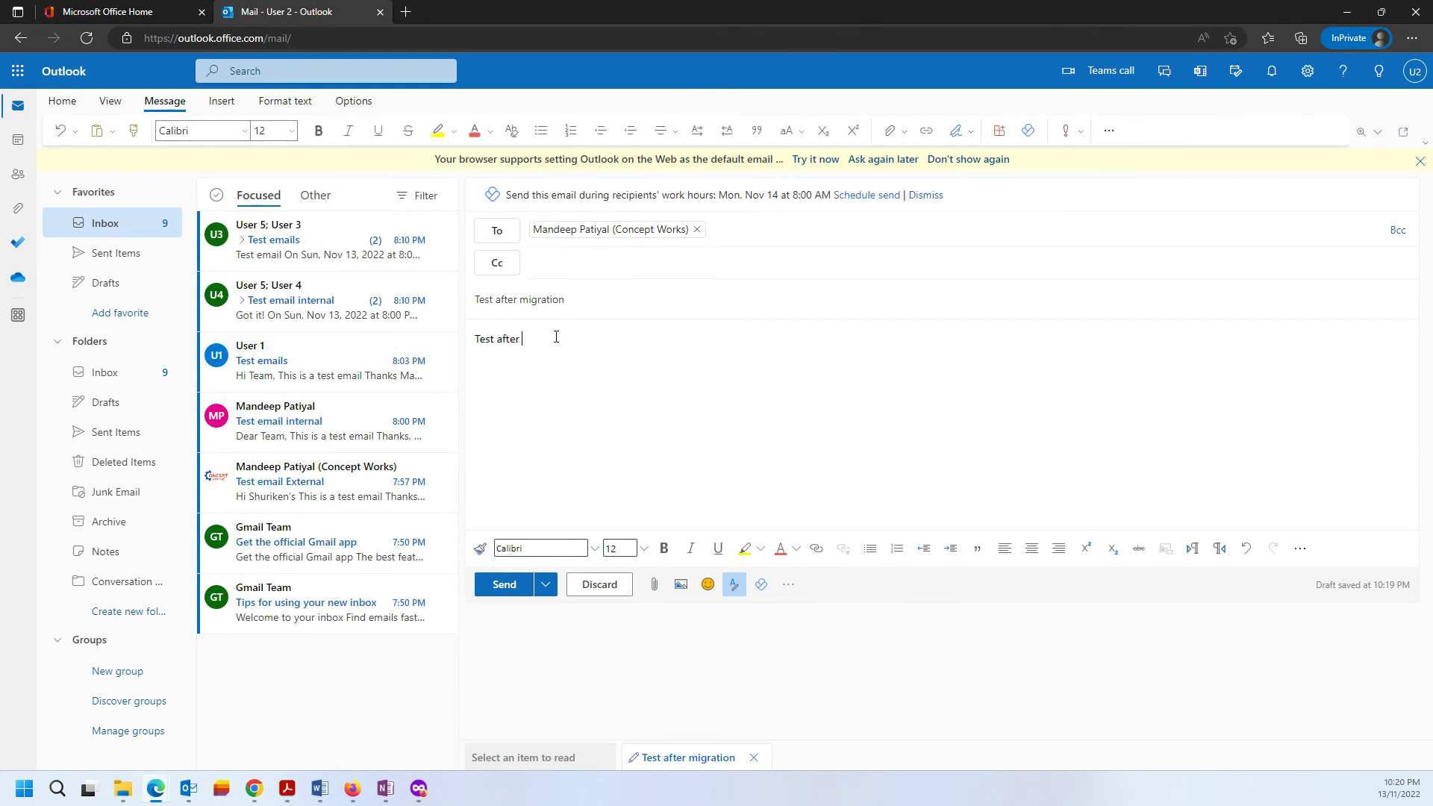
click(495, 585)
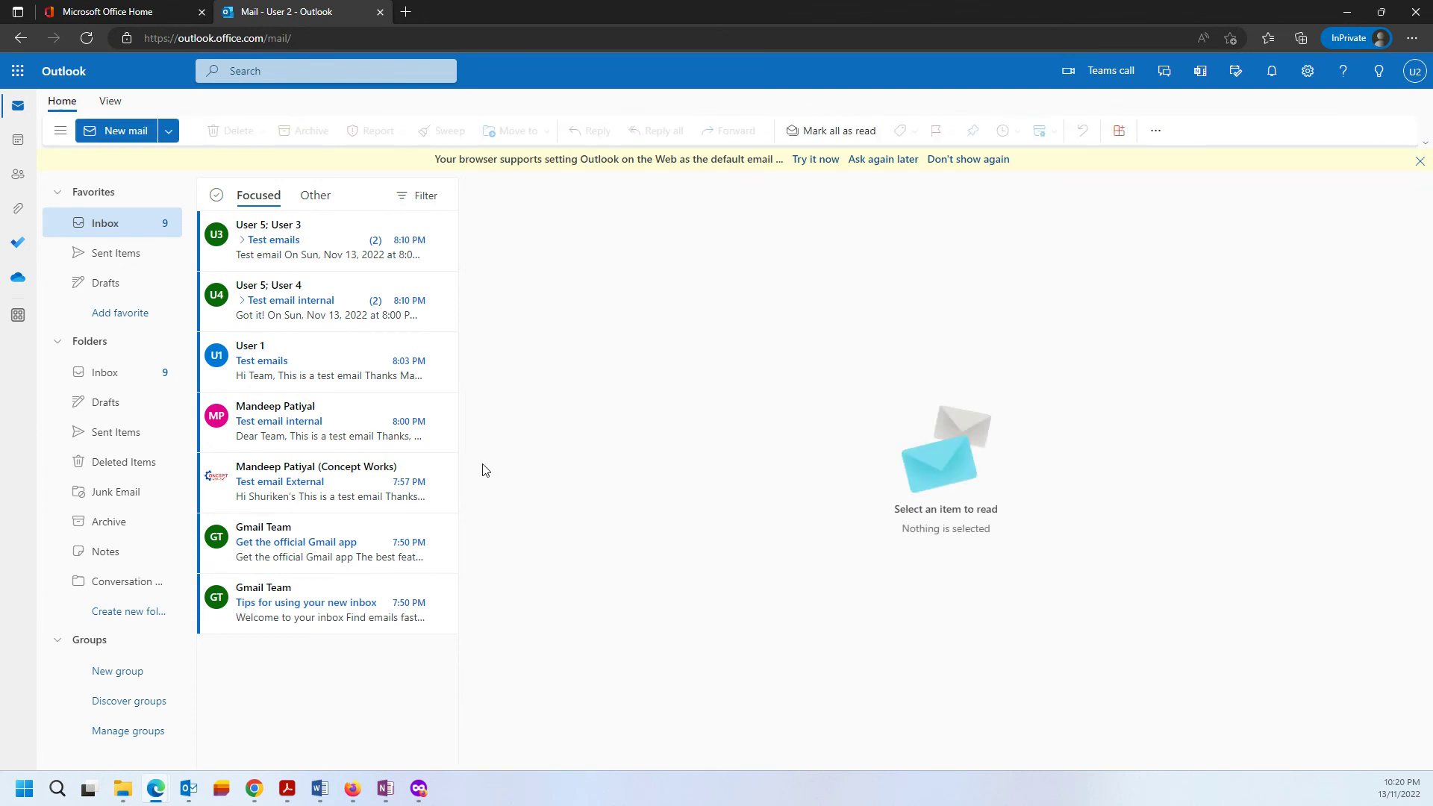
click(91, 259)
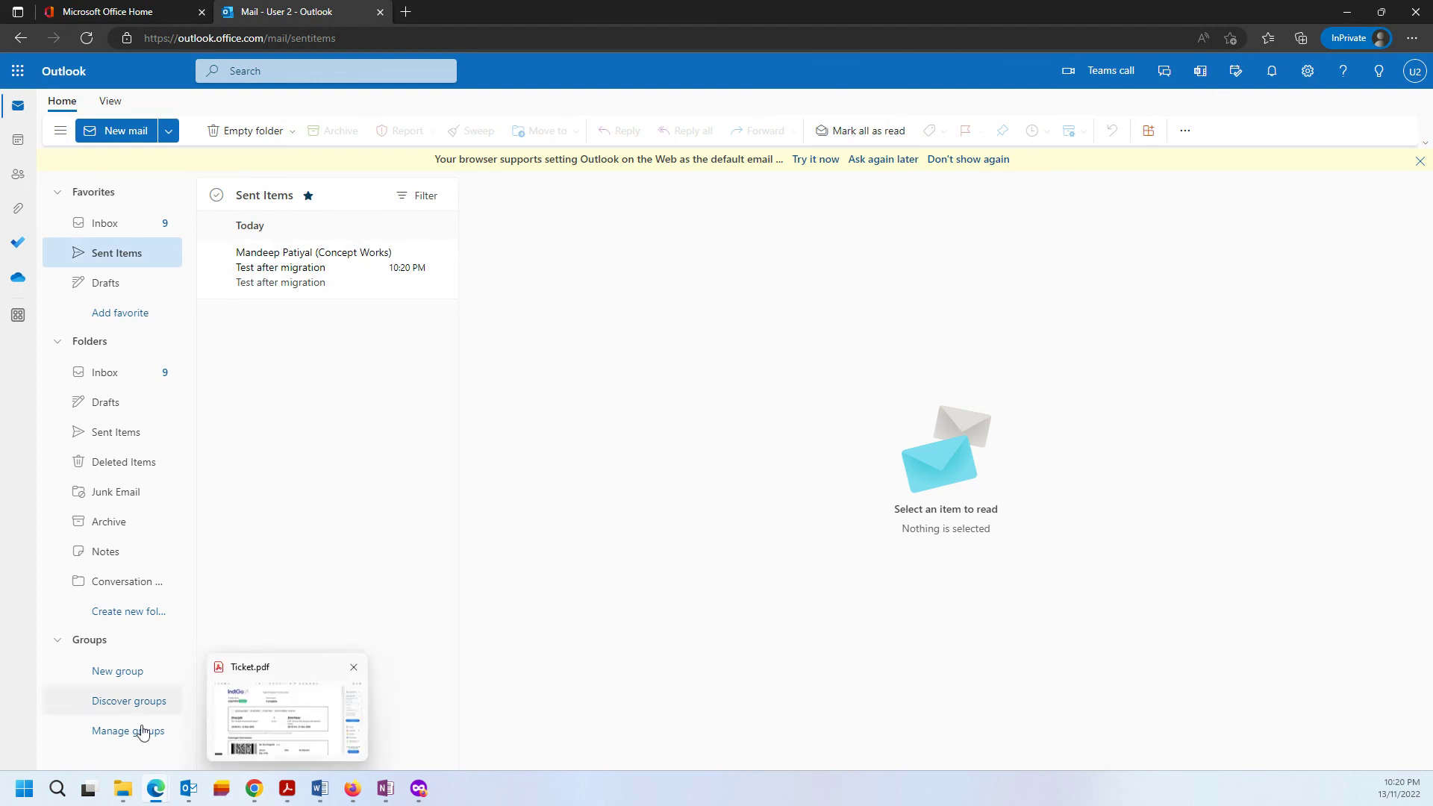
click(189, 789)
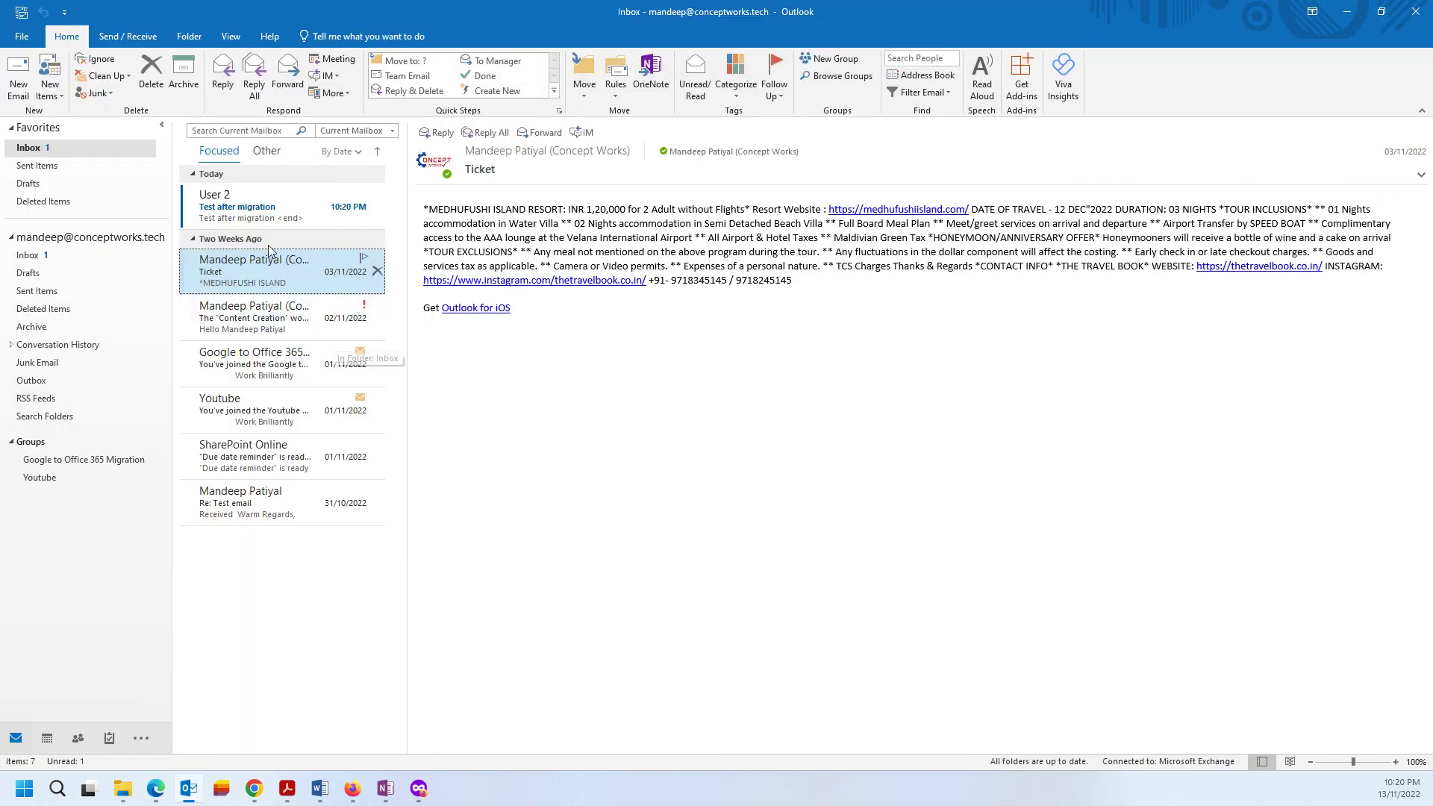
Open the received 'Test after migration' message in desktop Outlook and start replying.
click(232, 201)
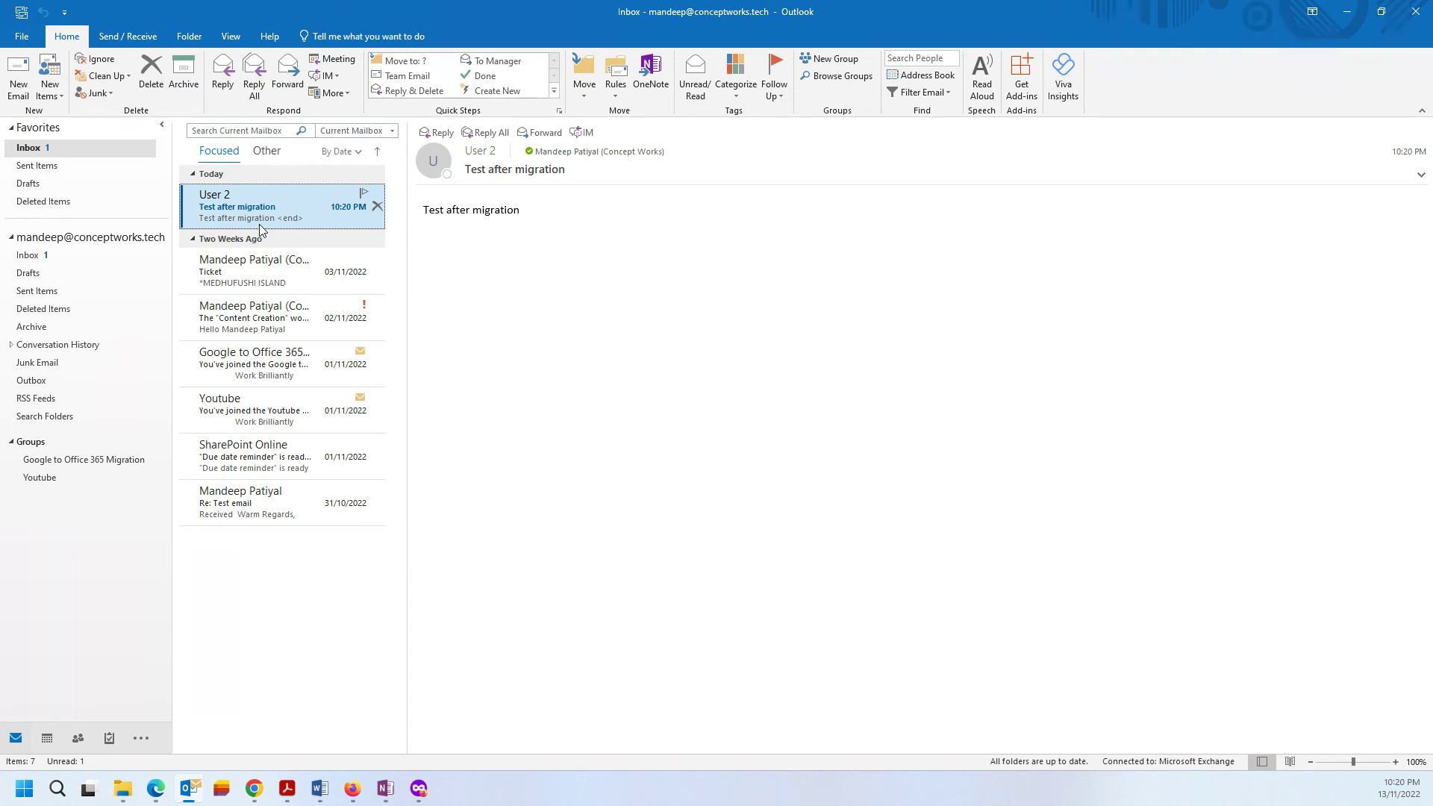
click(262, 284)
click(233, 195)
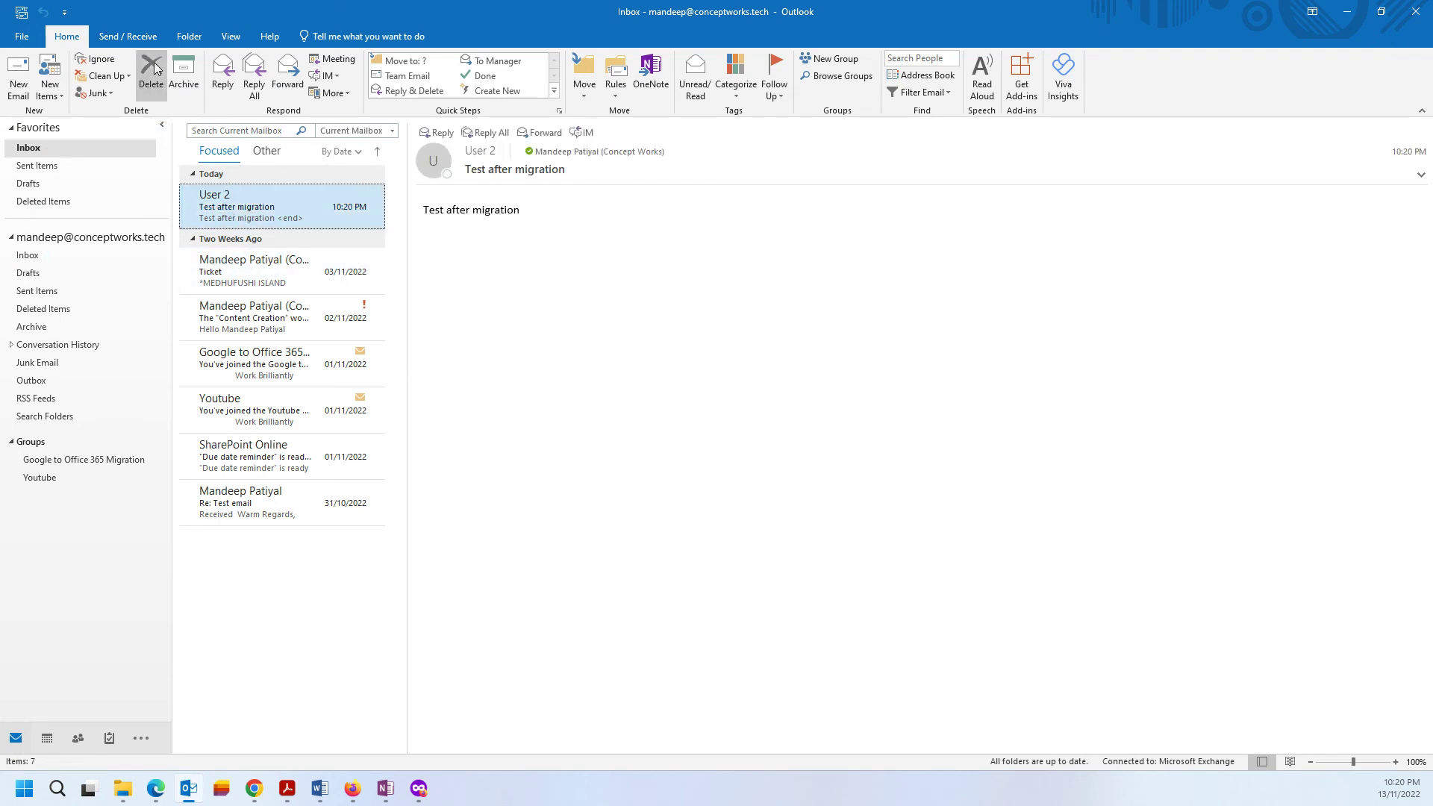
click(254, 72)
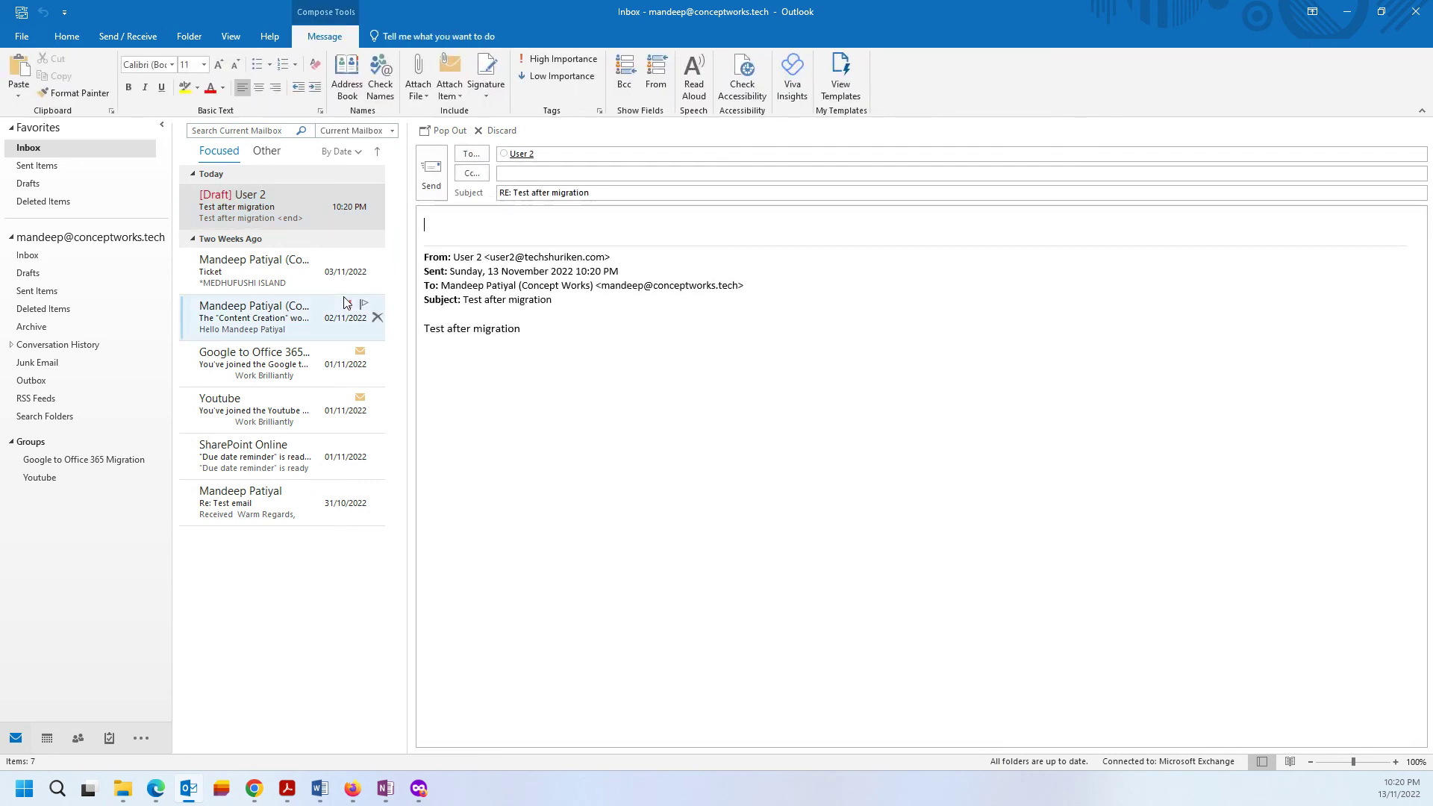
Write 'Received' (spelling corrected) followed by a 'Thanks,' sign-off with the sender's name.
text(Recev)
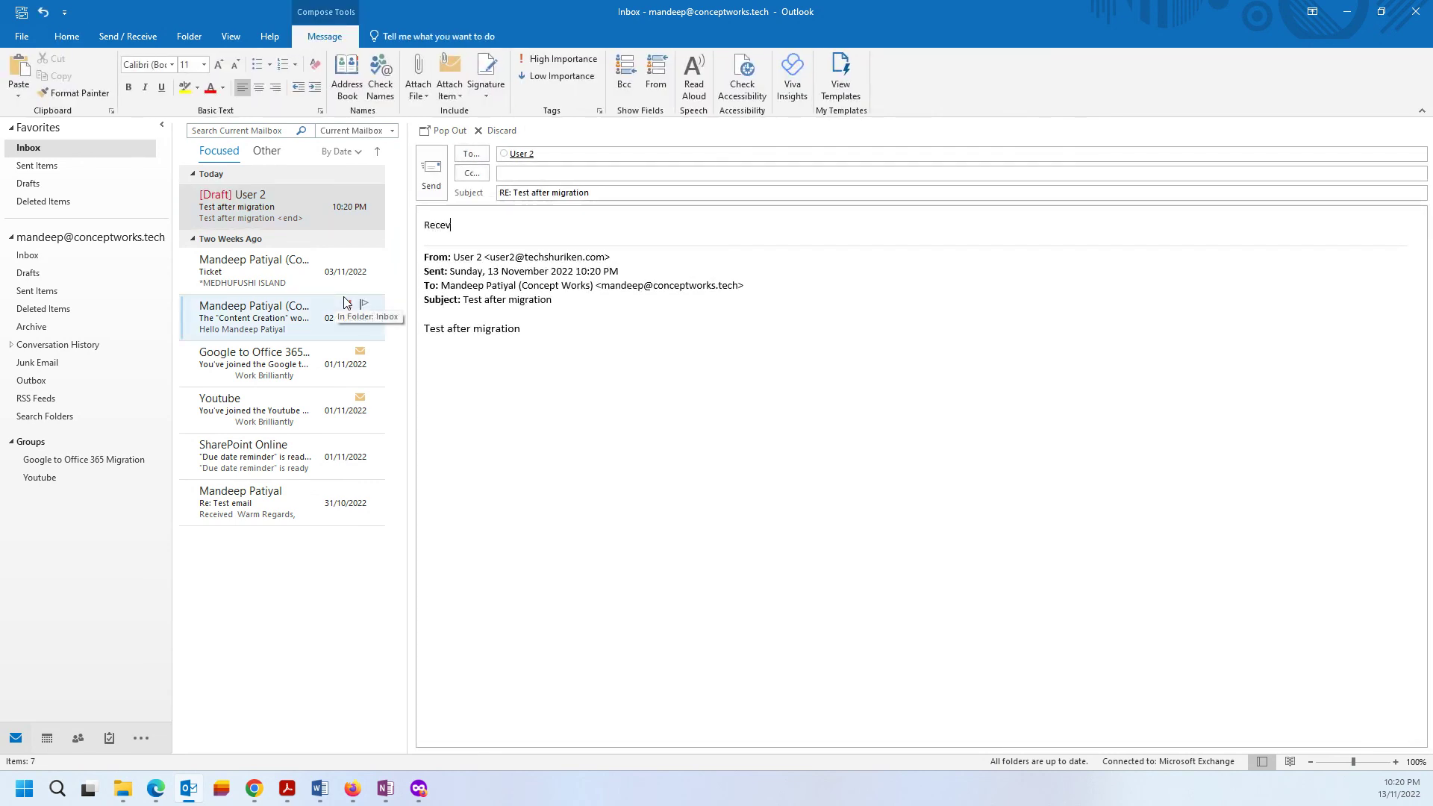
text(ived)
key(Return)
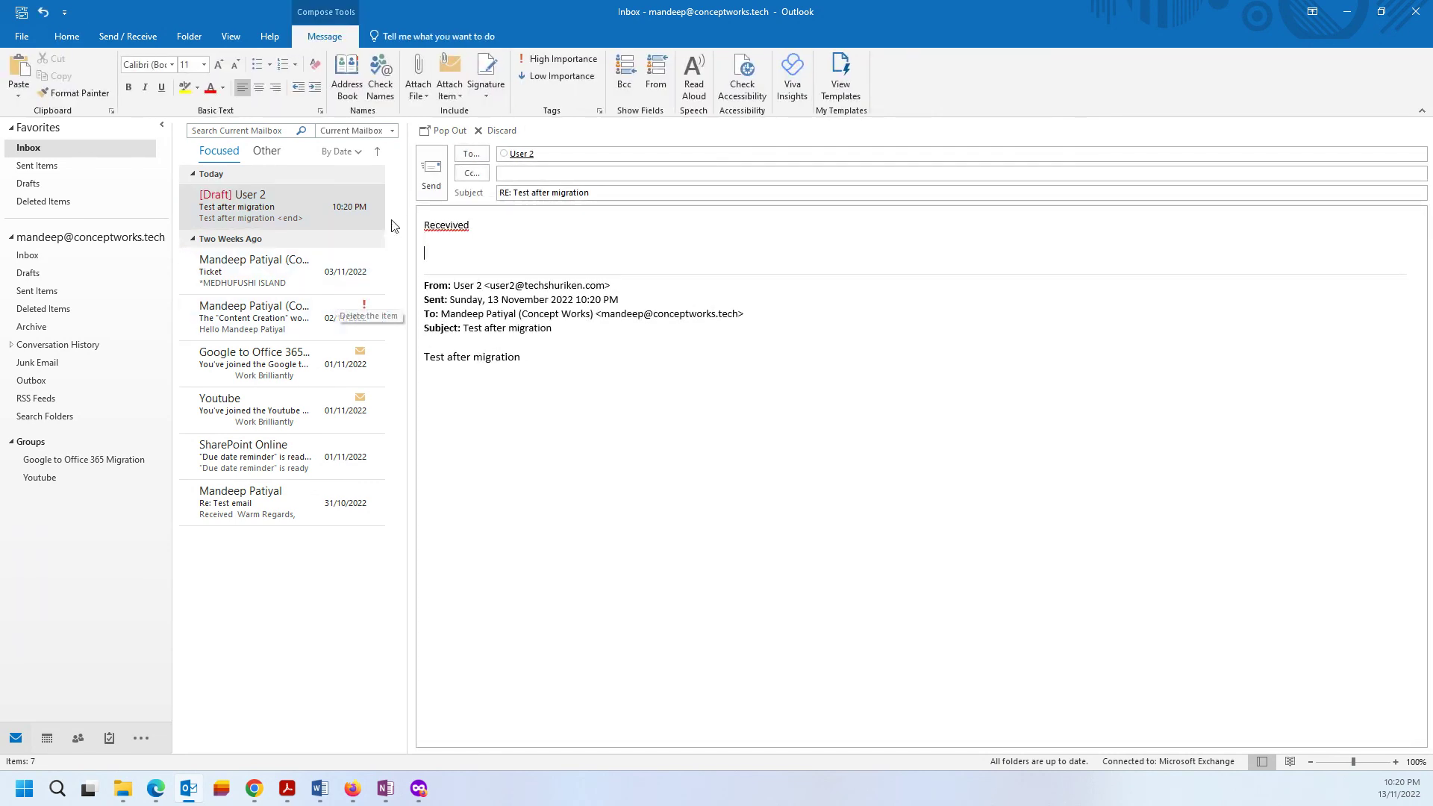
right_click(447, 225)
click(545, 244)
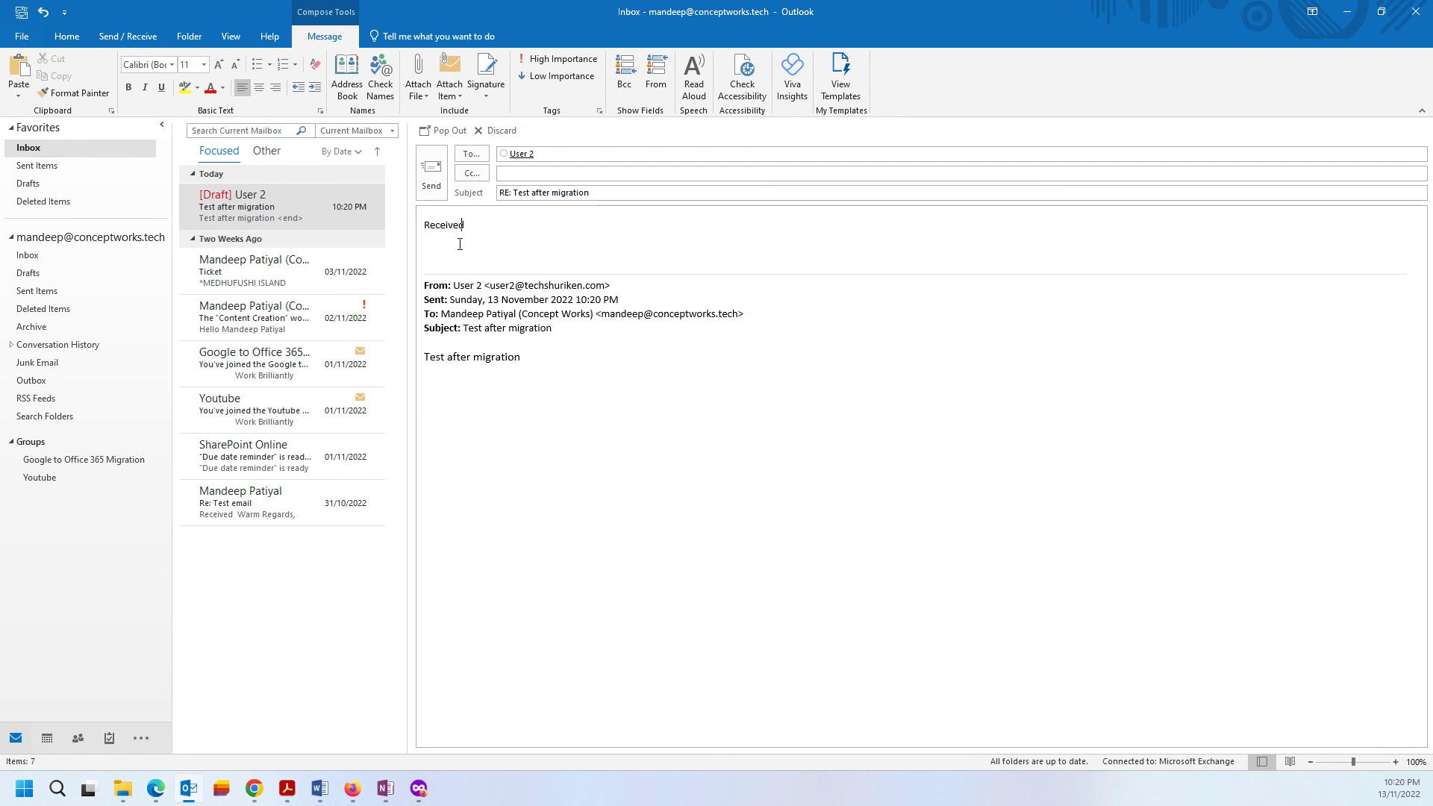
text(Thanks,)
key(Return)
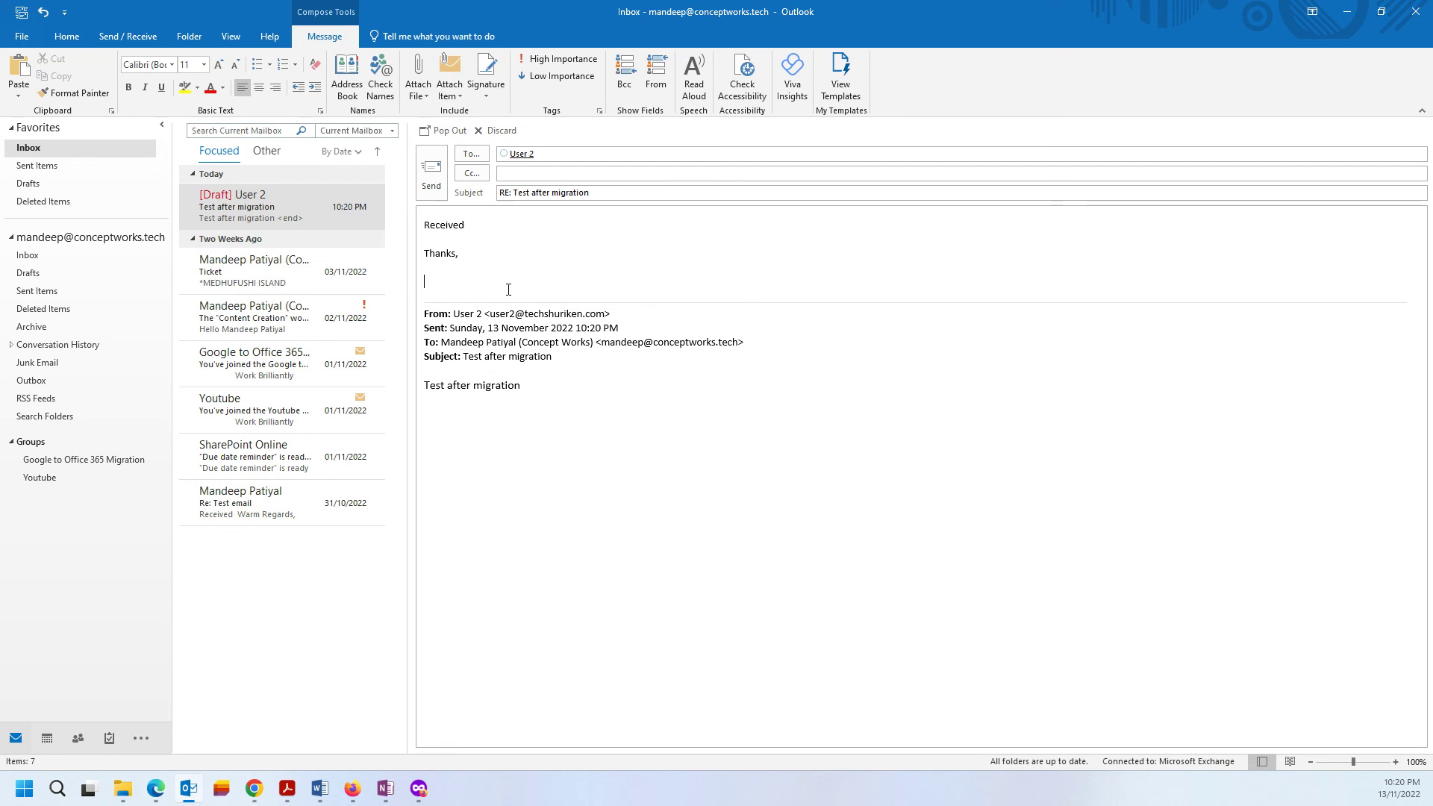
text(Mandeep)
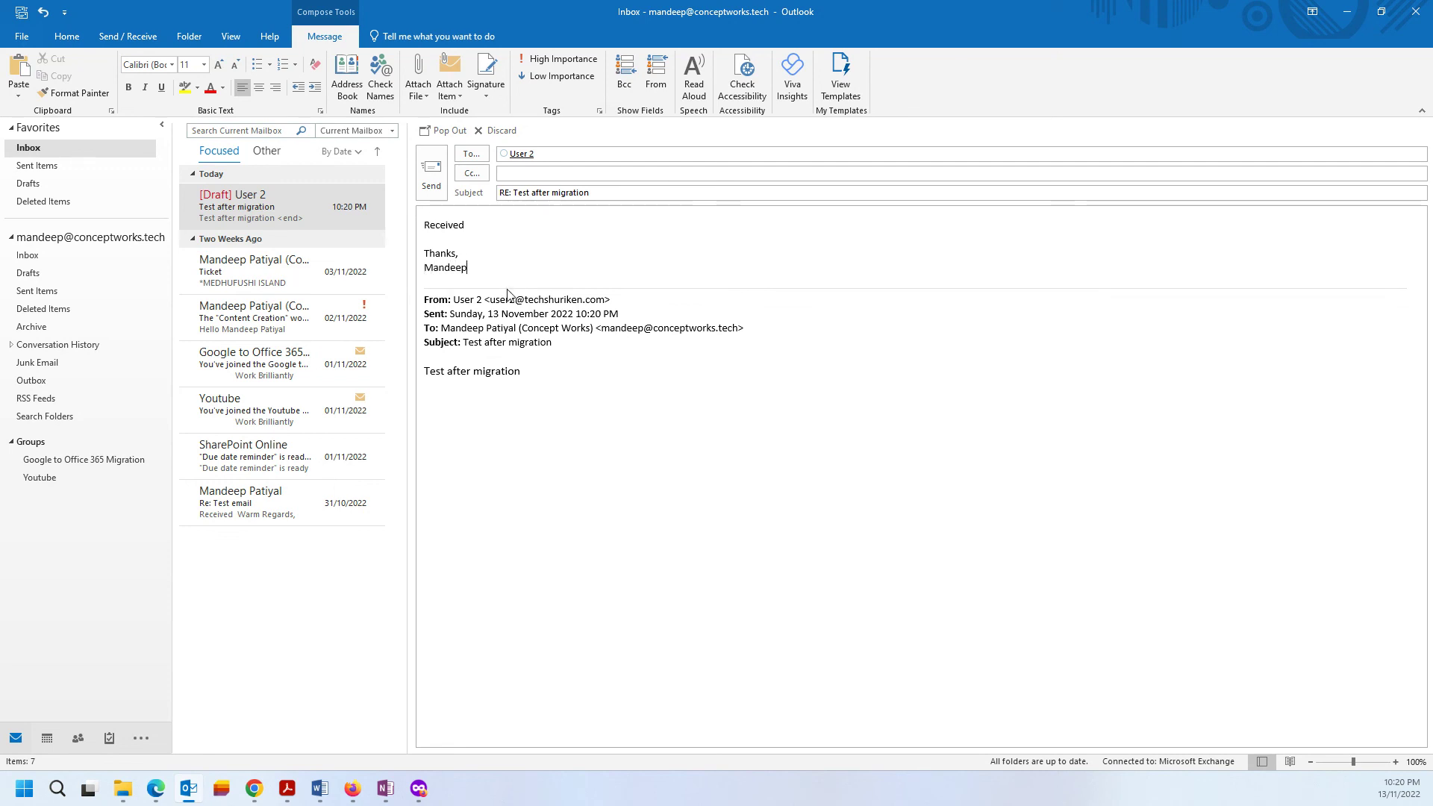
Add 'Migration is completed' below Received and send the reply.
click(480, 231)
key(Return)
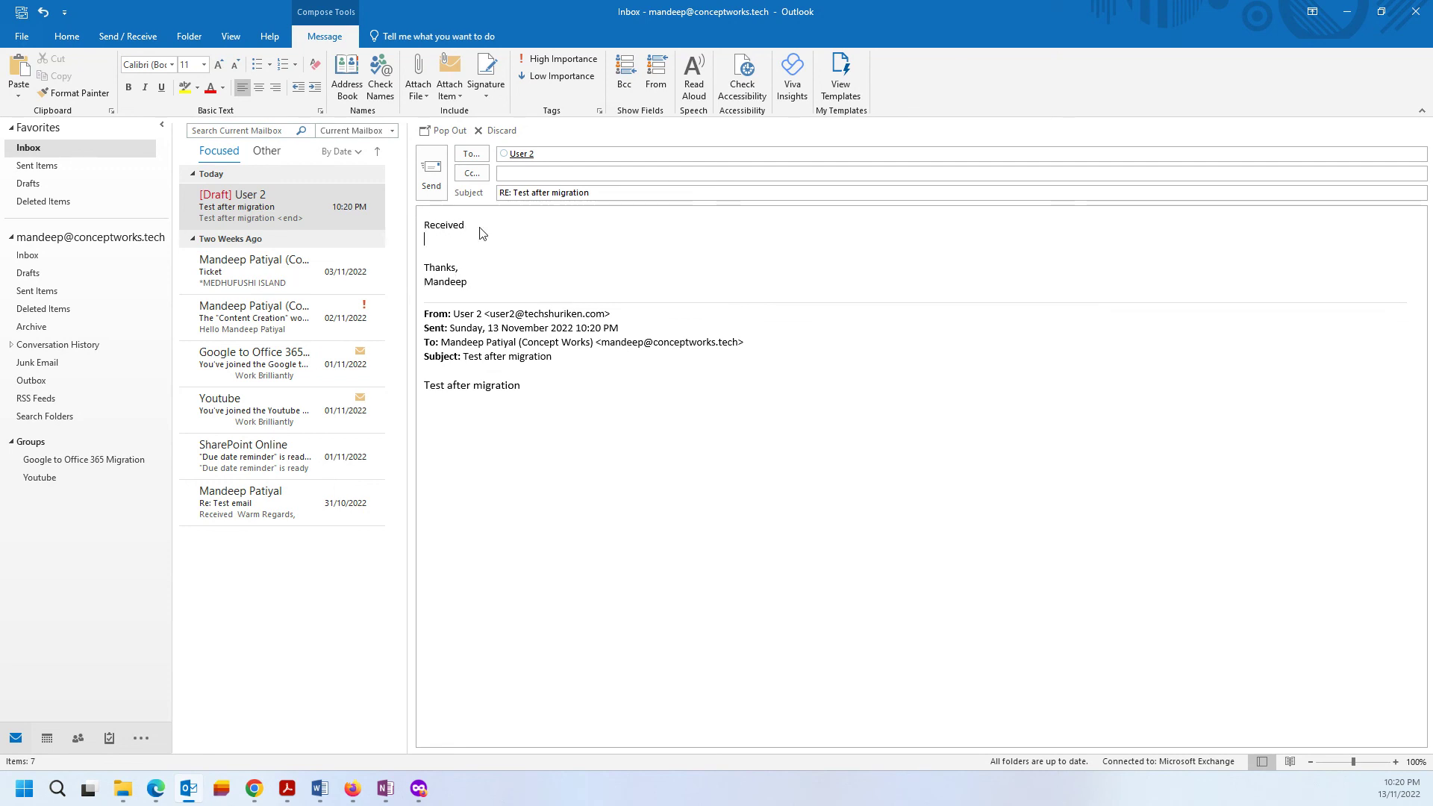
key(Return)
text(Migration )
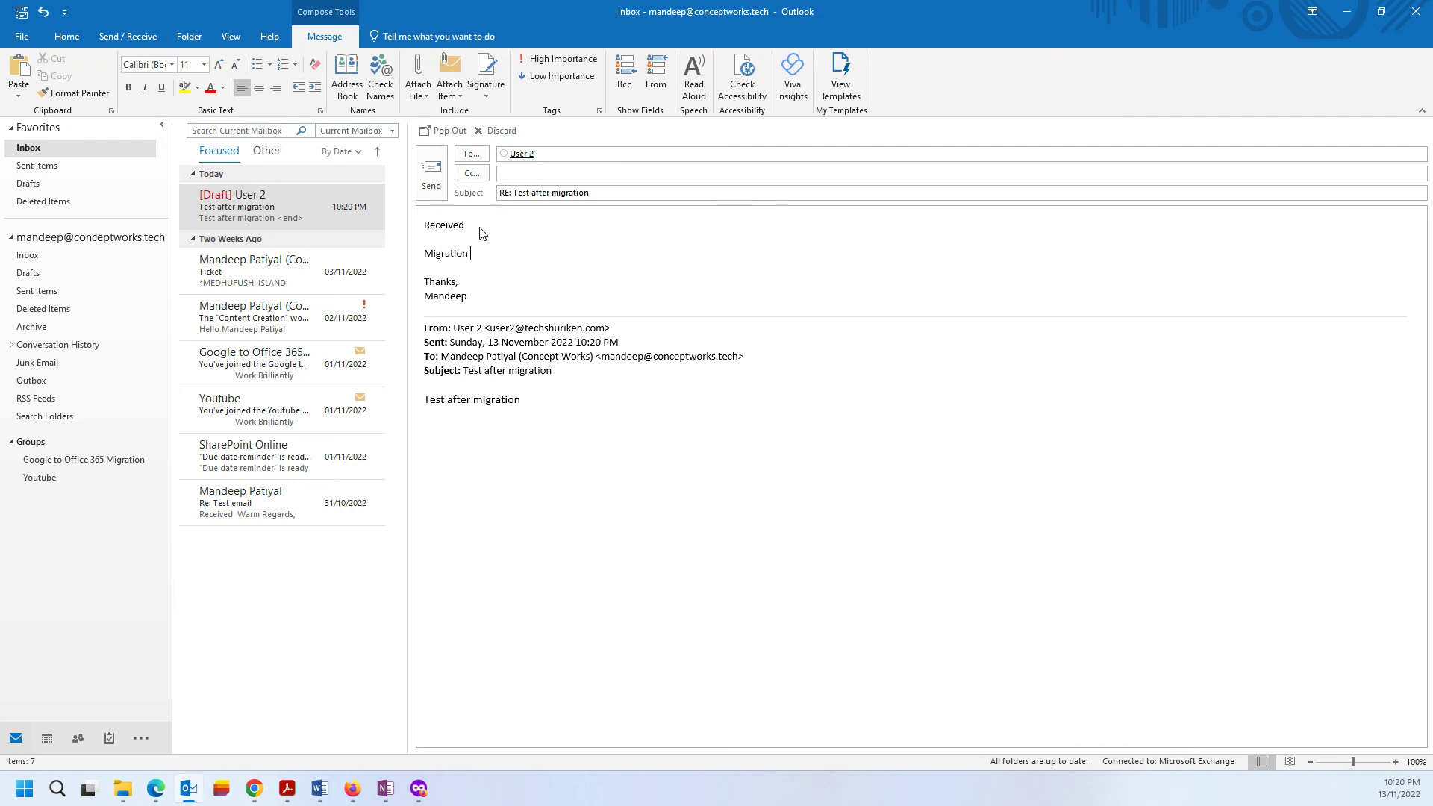
text(is completed)
click(428, 185)
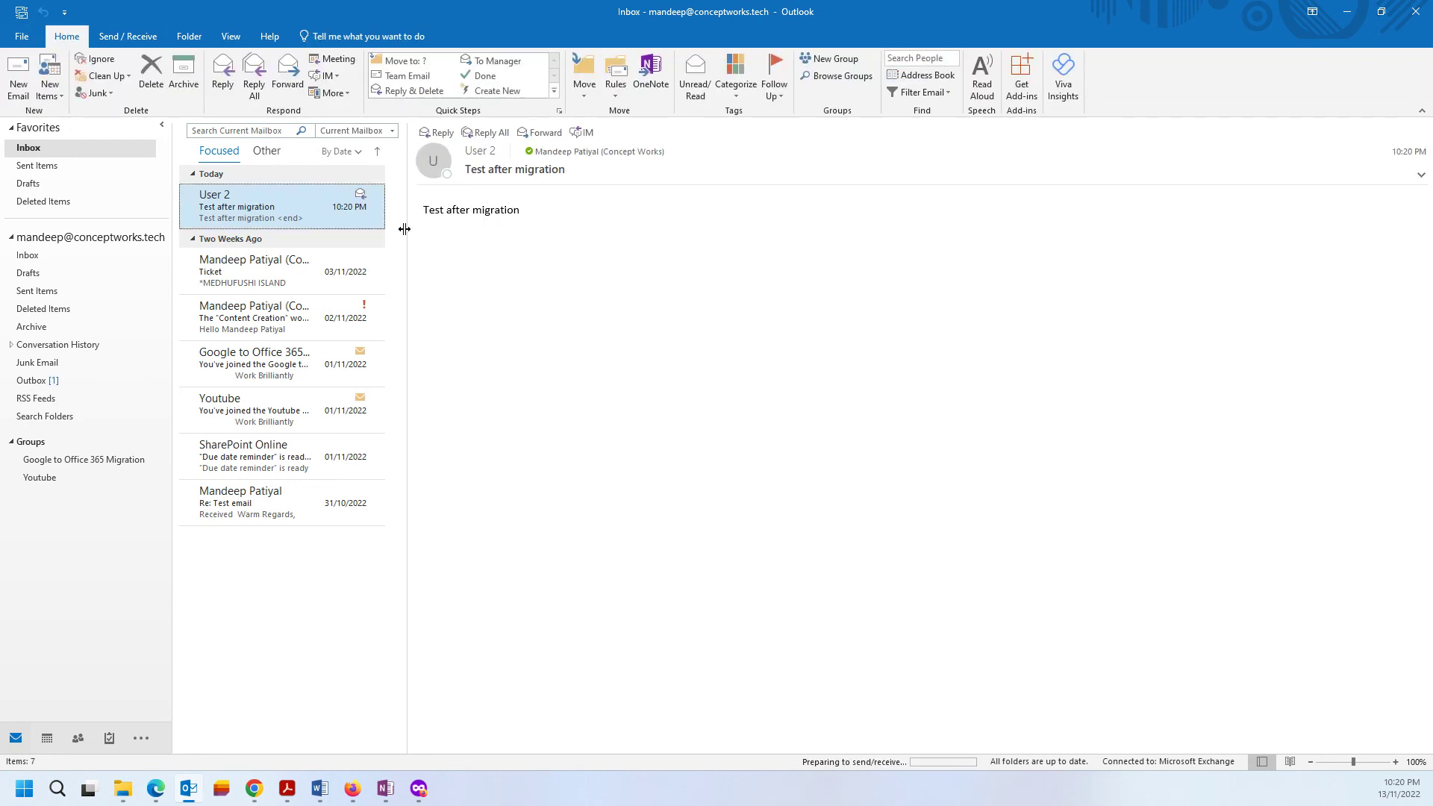
Read the 'Migration is completed' reply in the web thread, then sign User 2 out.
key(alt+Tab)
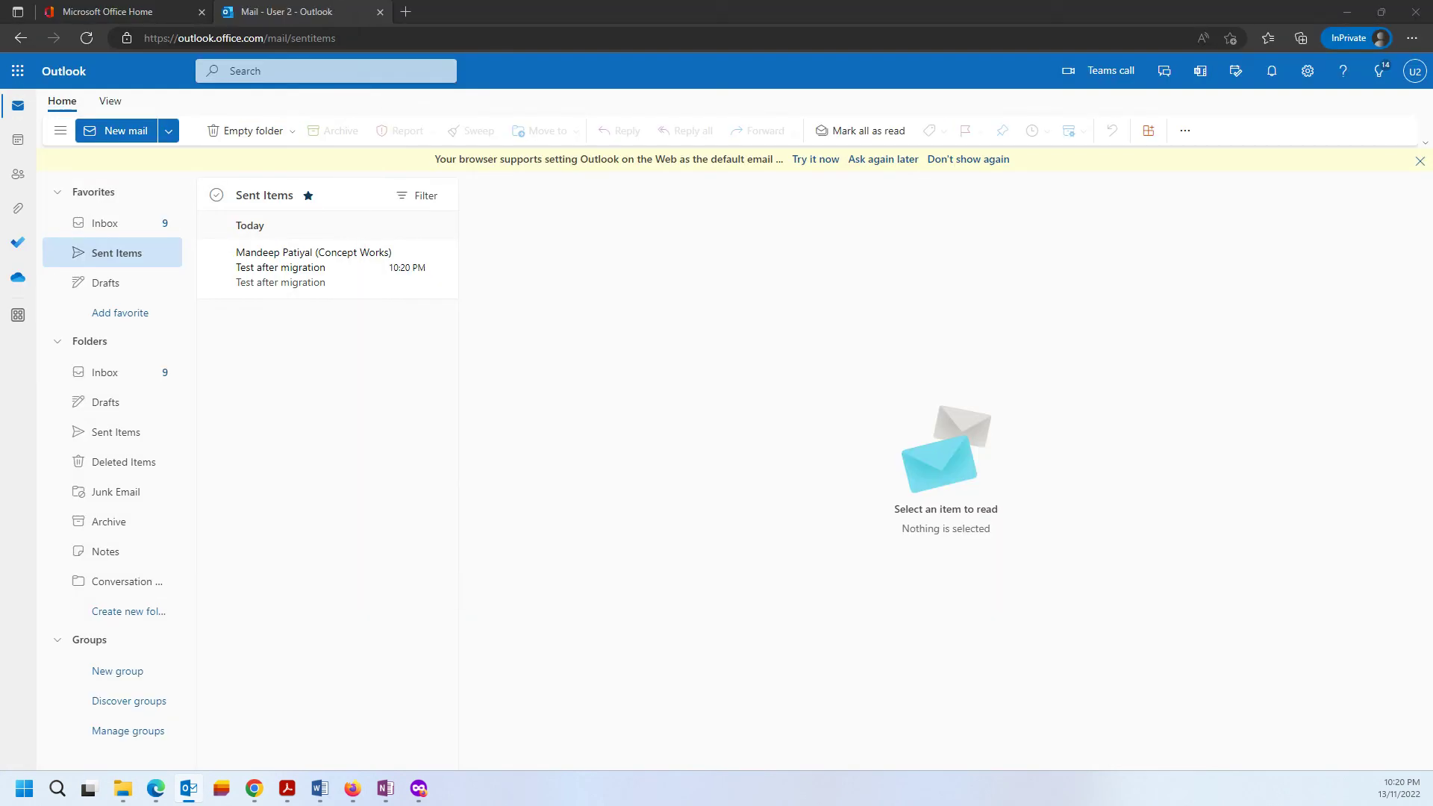
click(252, 267)
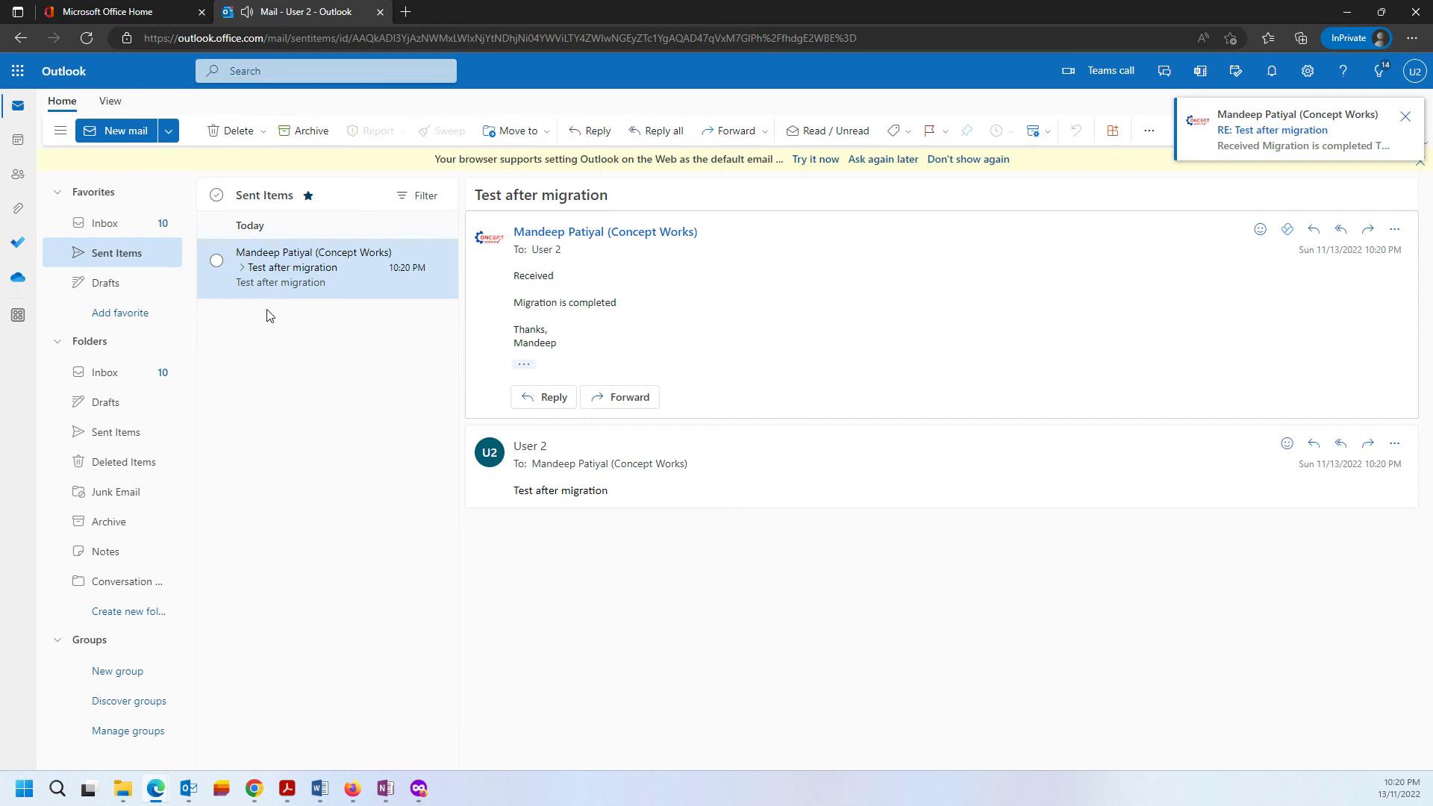
click(242, 267)
click(275, 372)
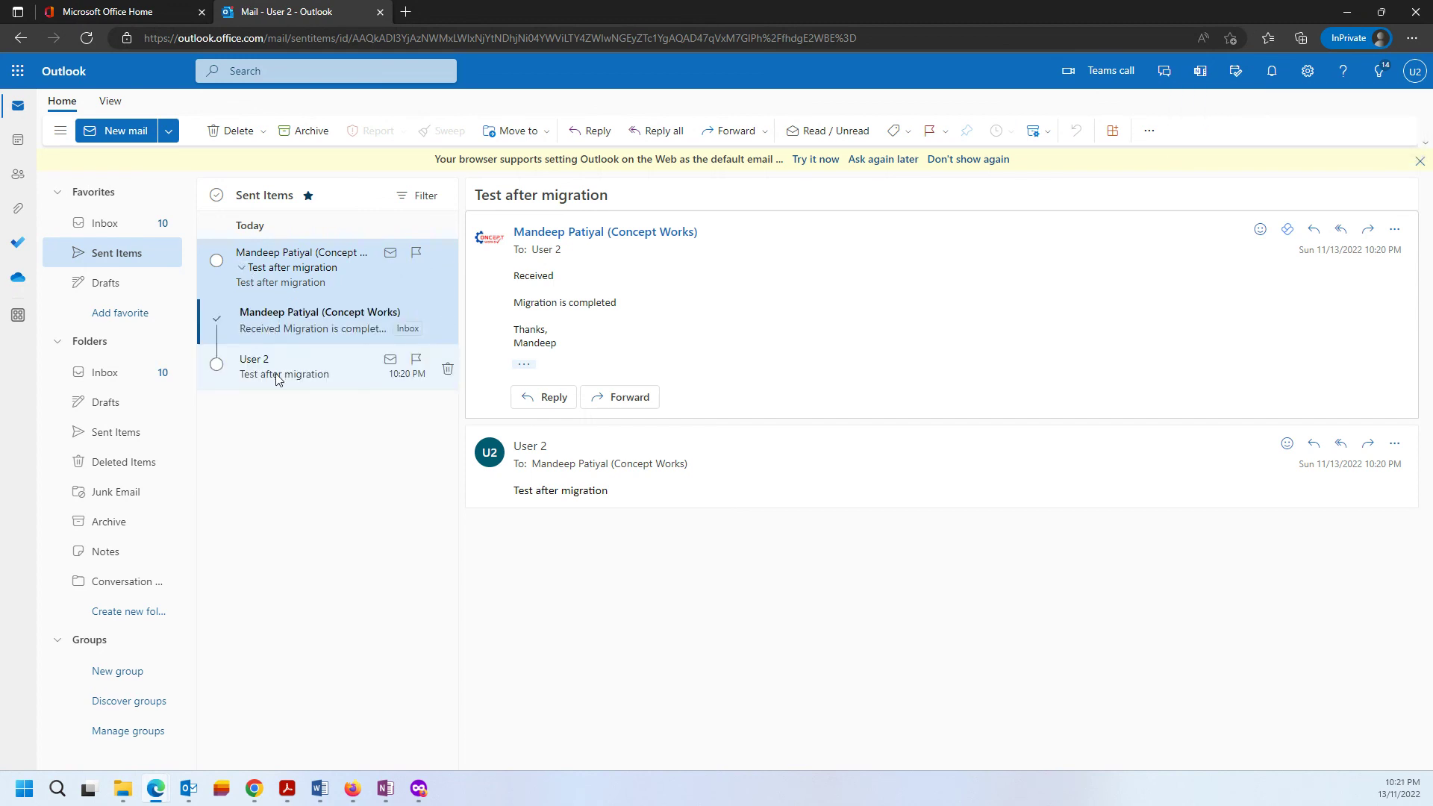
click(288, 320)
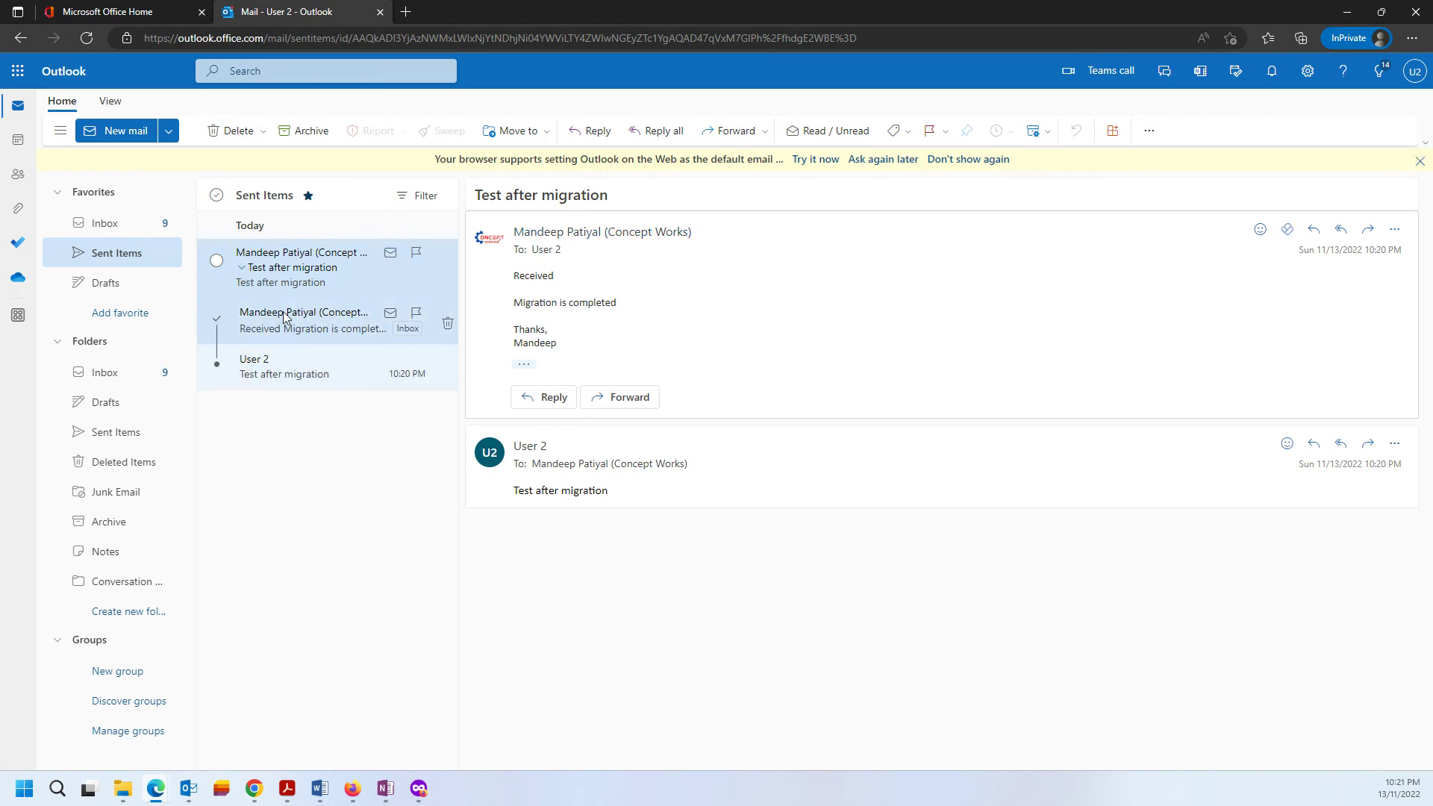
click(1415, 71)
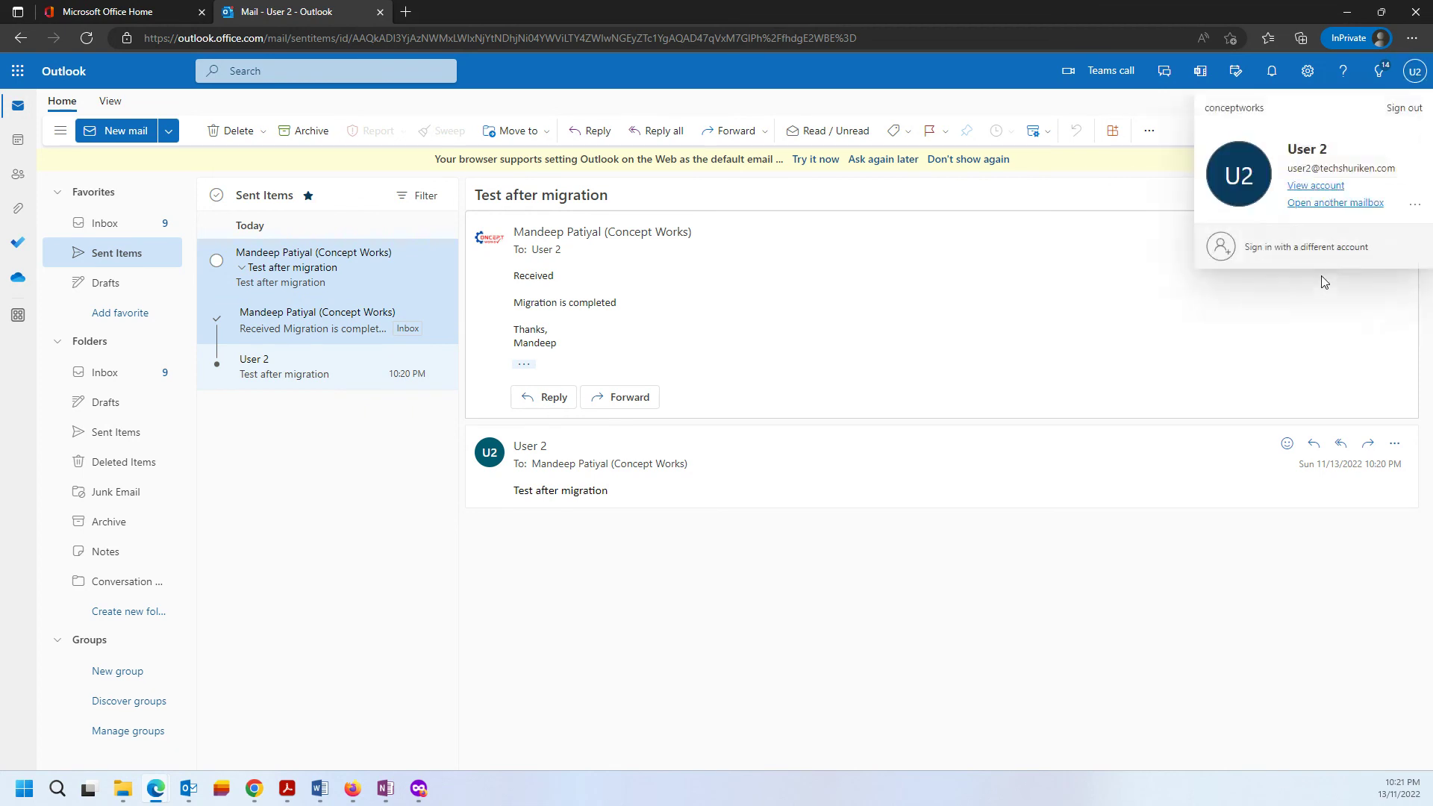
click(1402, 108)
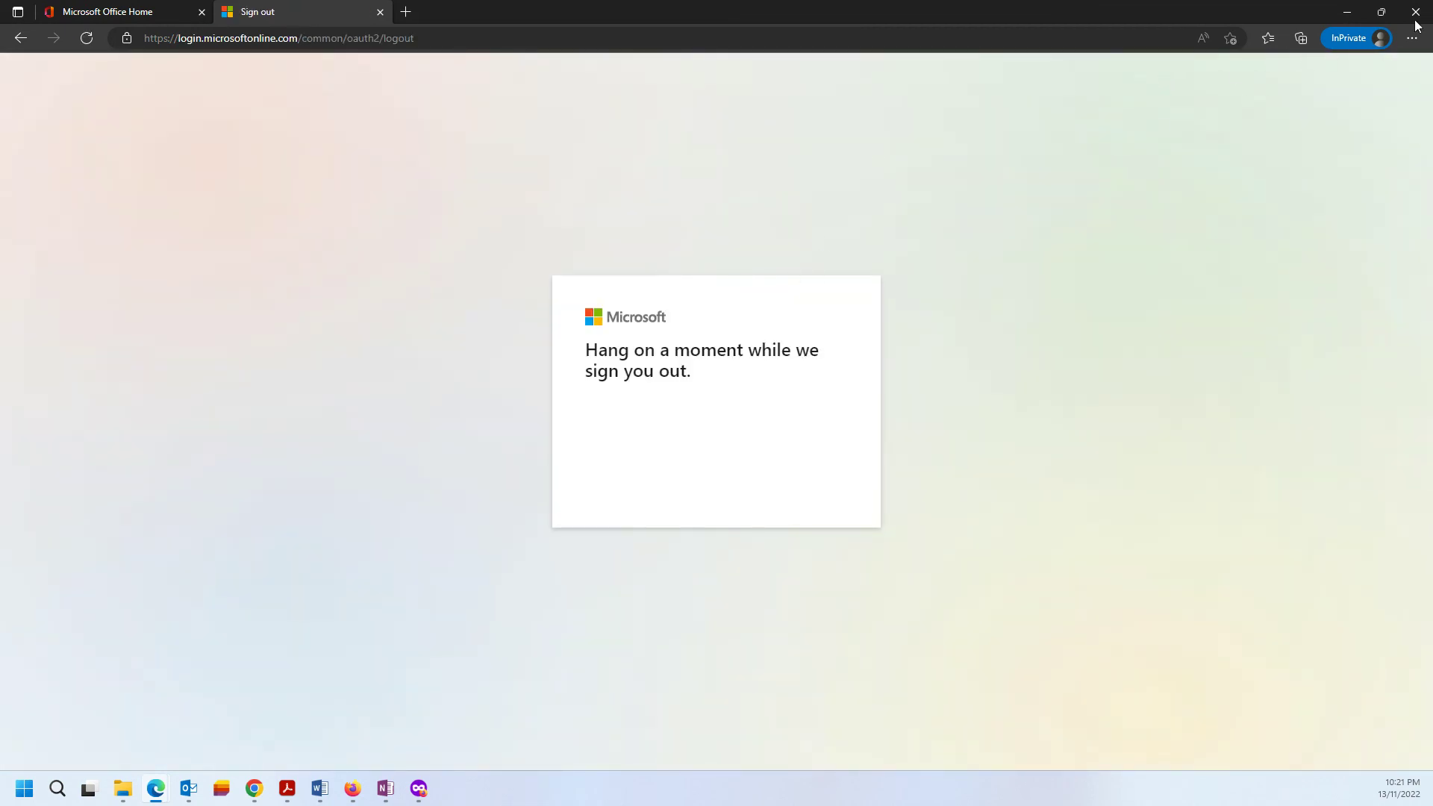
Close the private window and delete the googletoo365 migration batch in Exchange admin center.
click(381, 12)
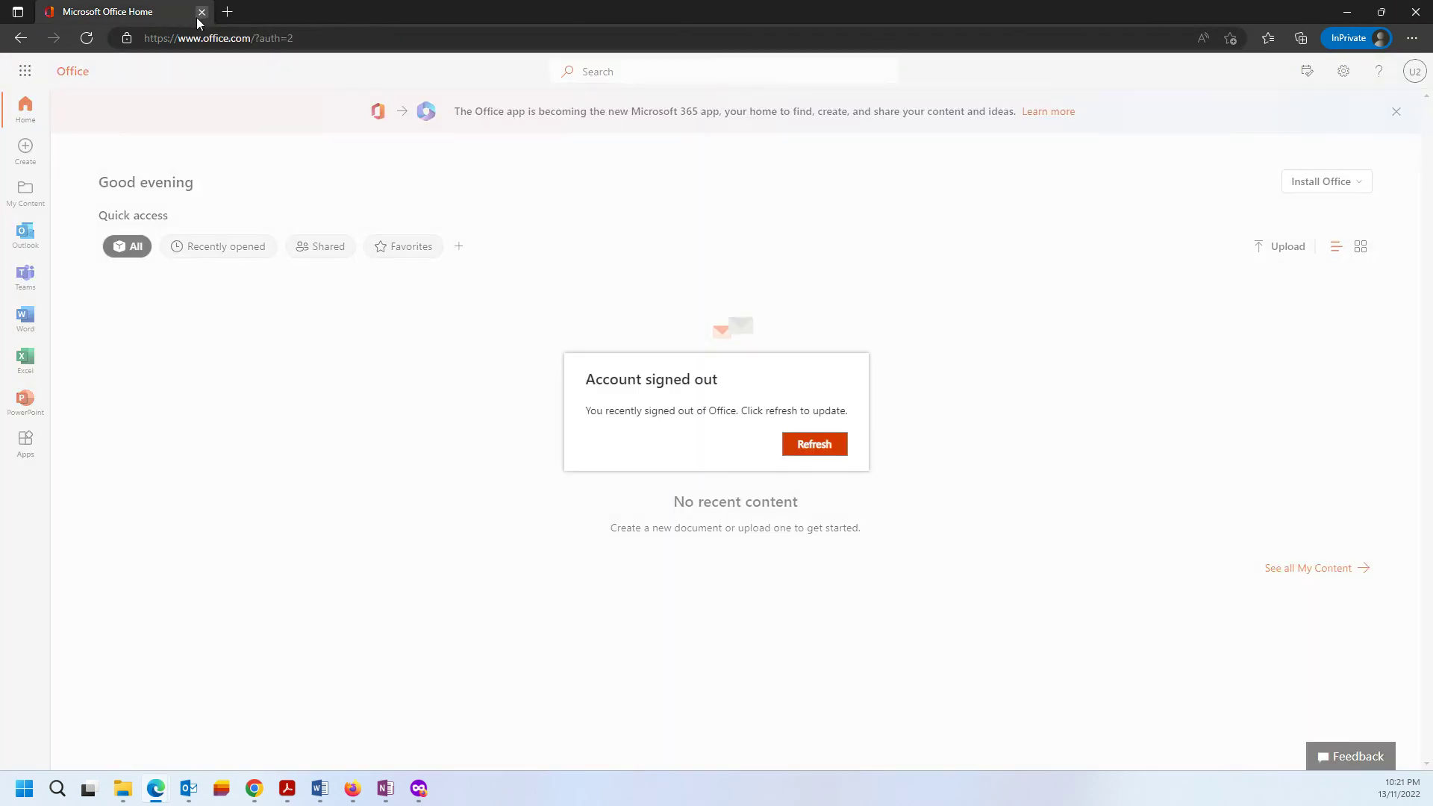
click(202, 12)
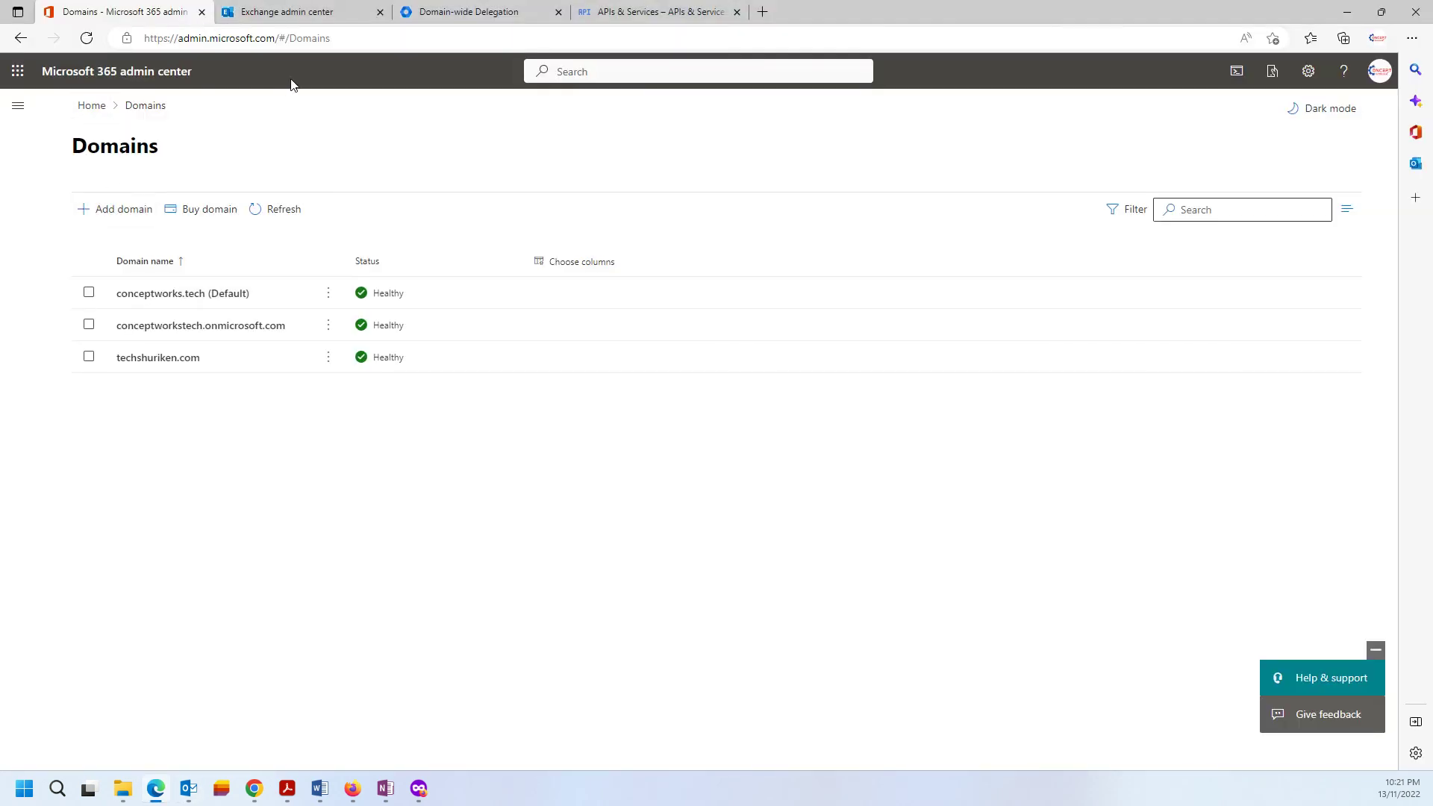
click(297, 13)
click(407, 269)
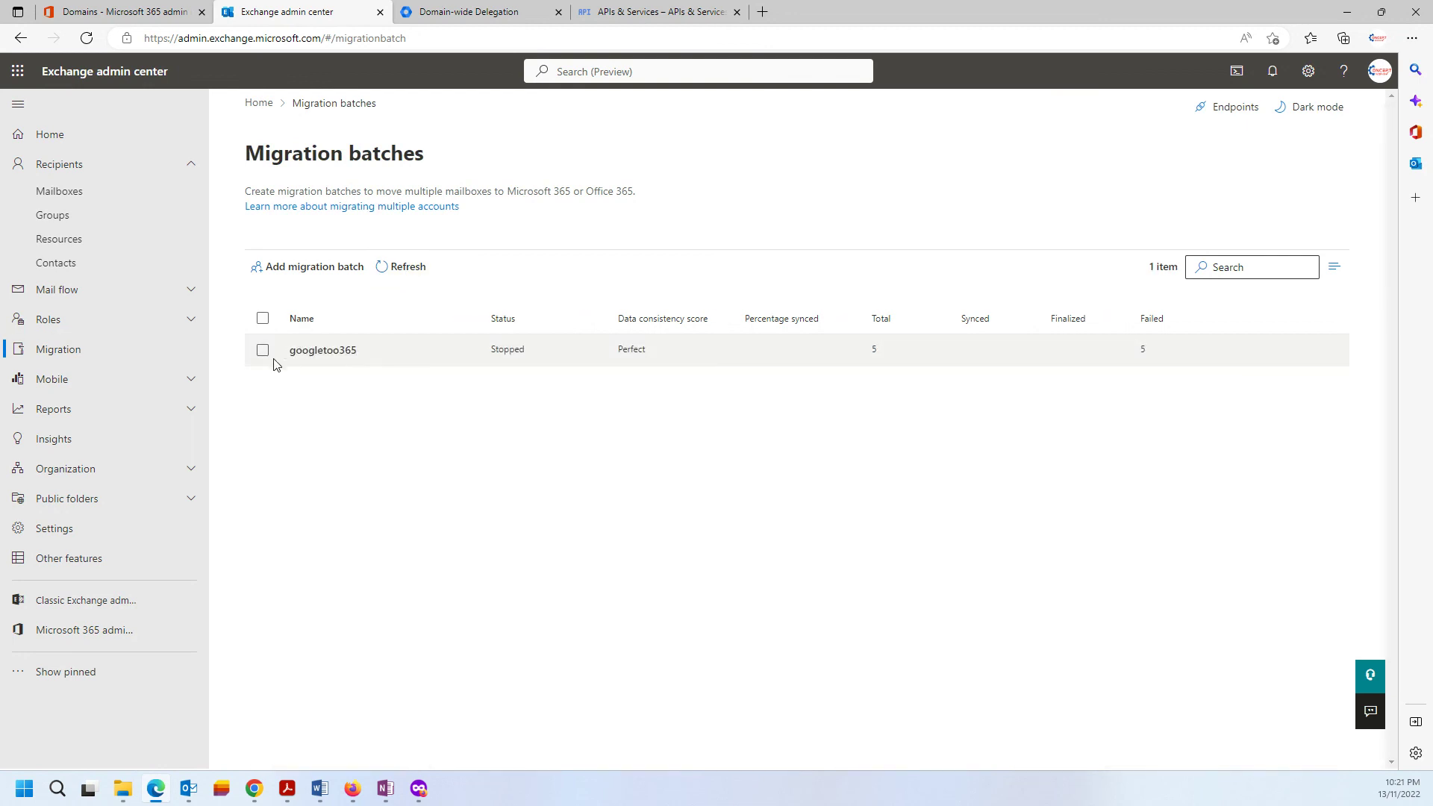
click(263, 350)
click(523, 270)
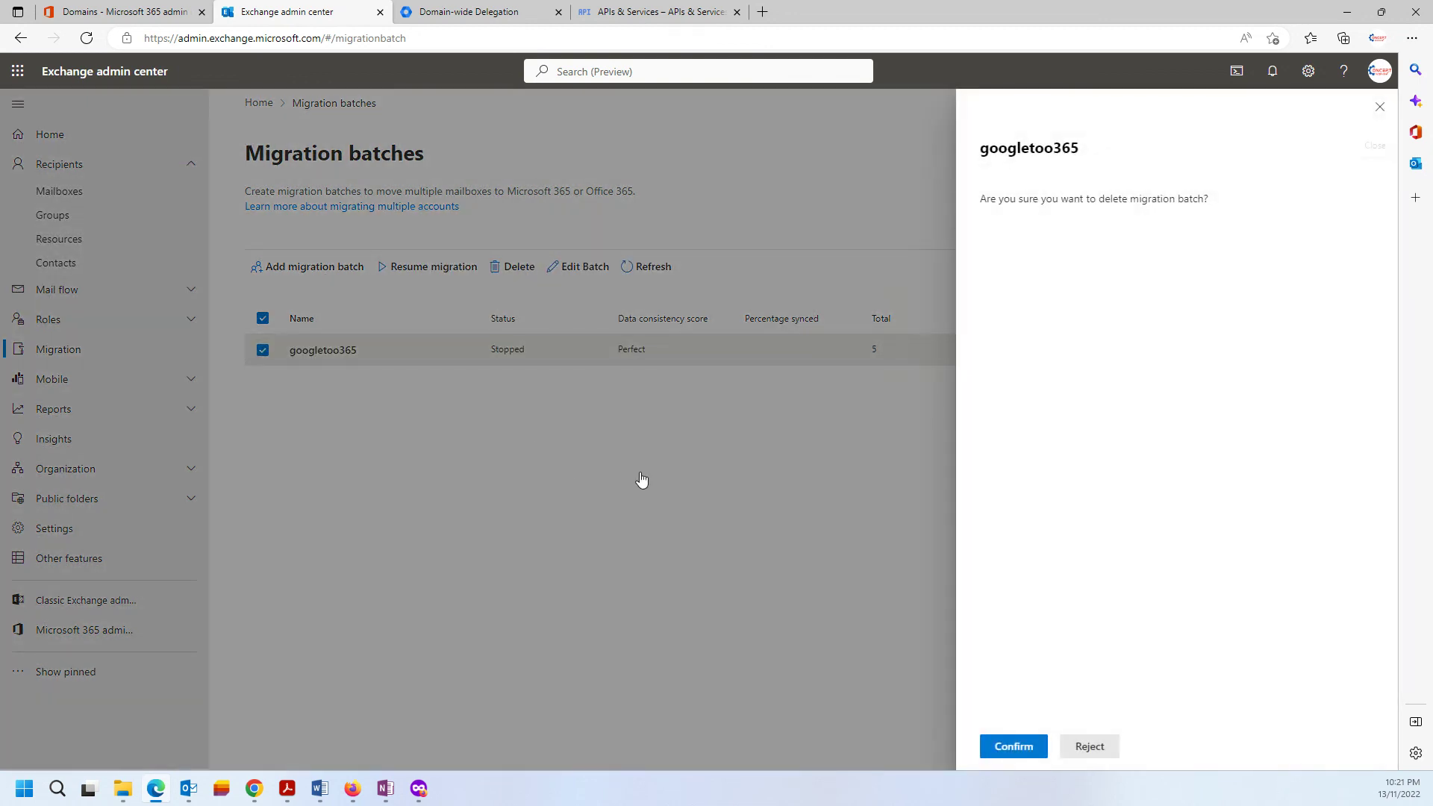
click(1014, 749)
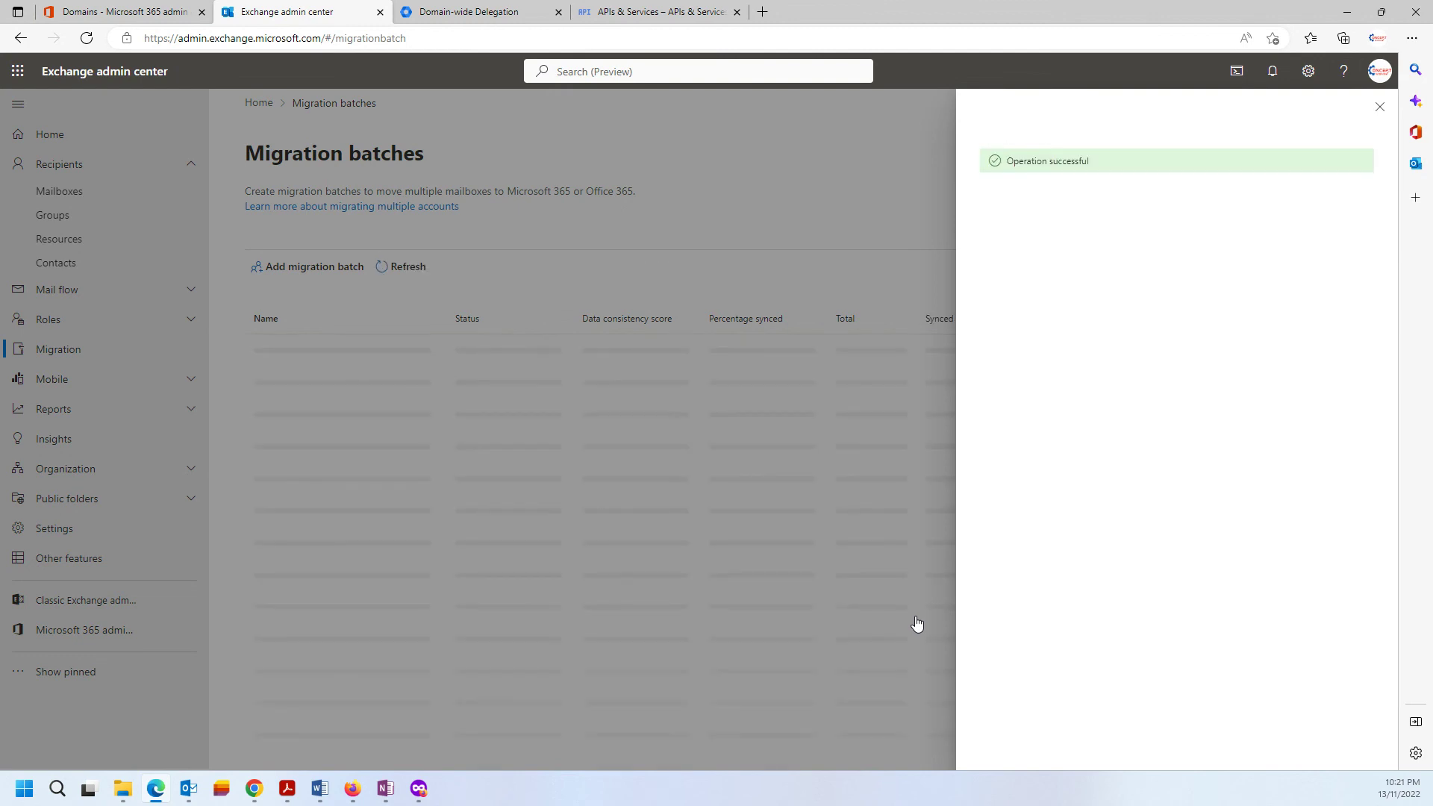
click(1379, 107)
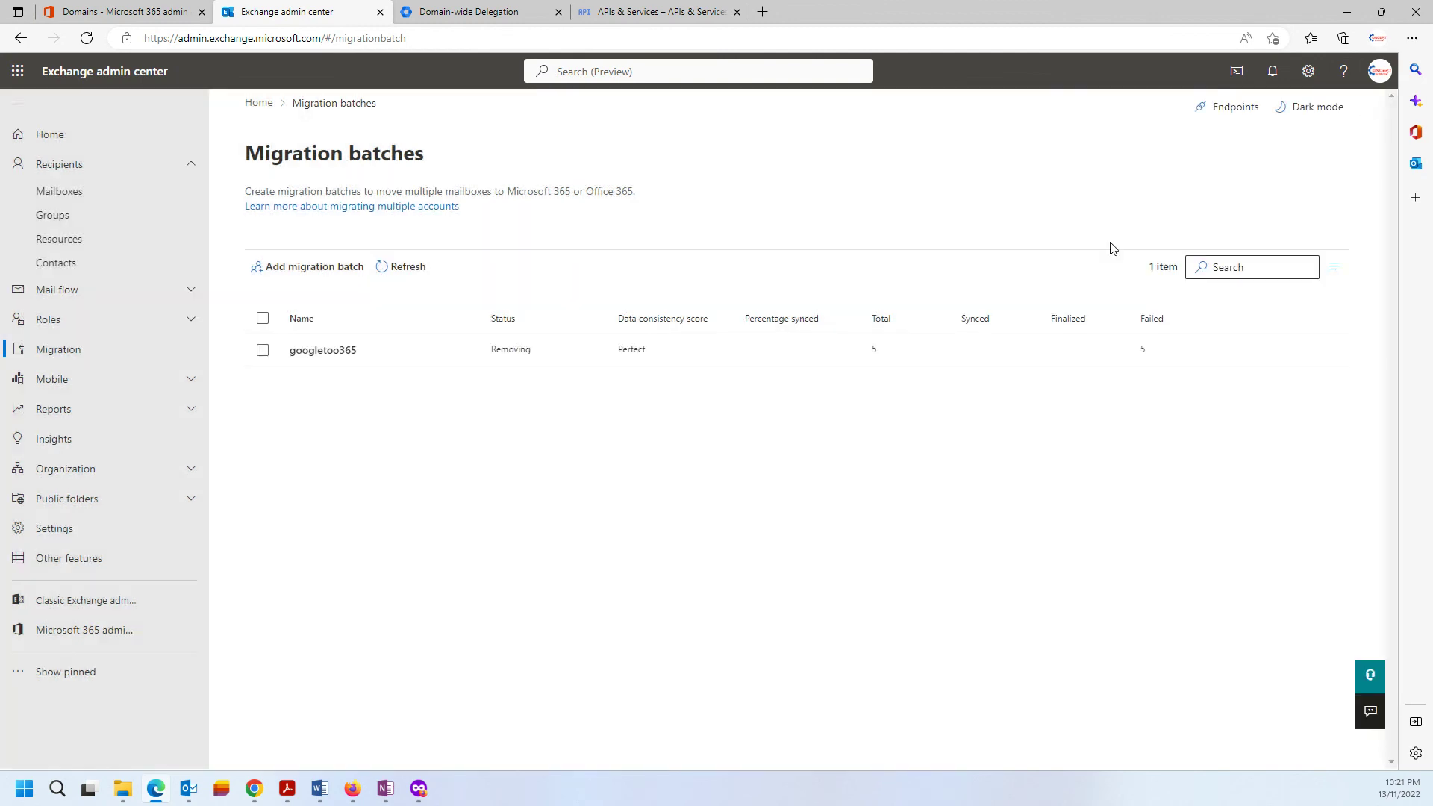